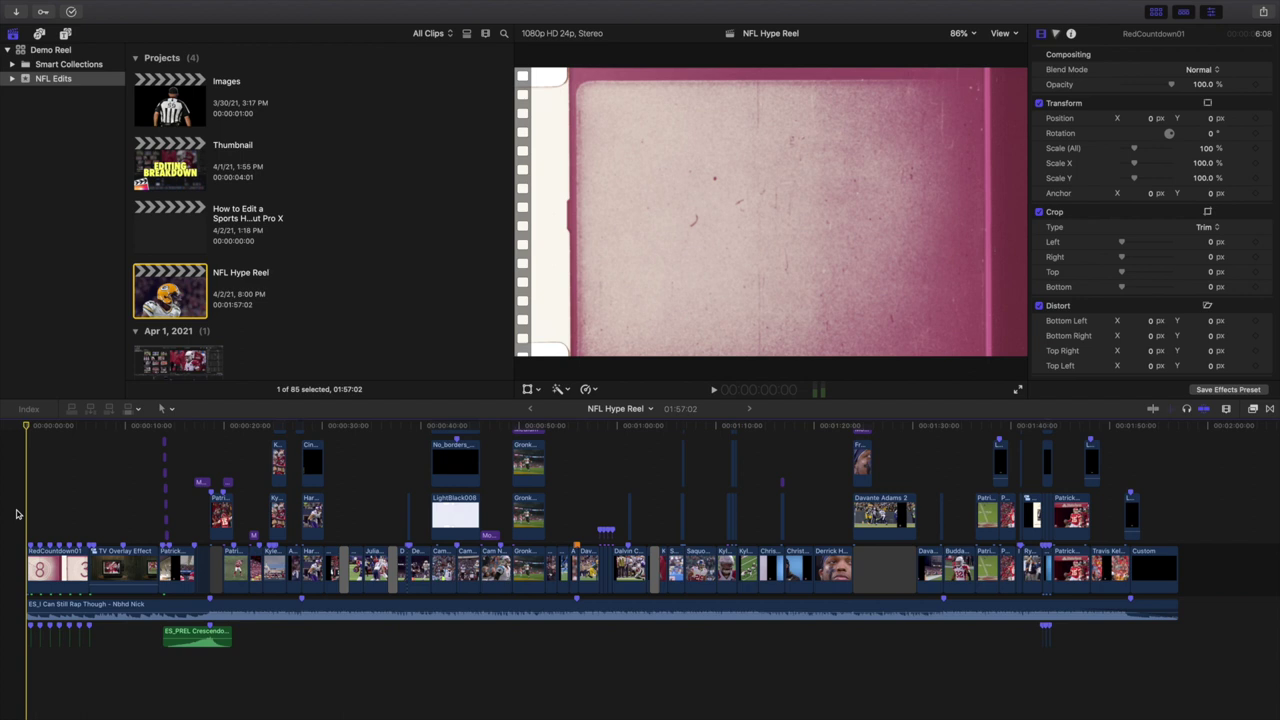
# Step: Preview the reel's opening, view the Moderate Motion Blur title's settings, and return to the start
pyautogui.press('space')
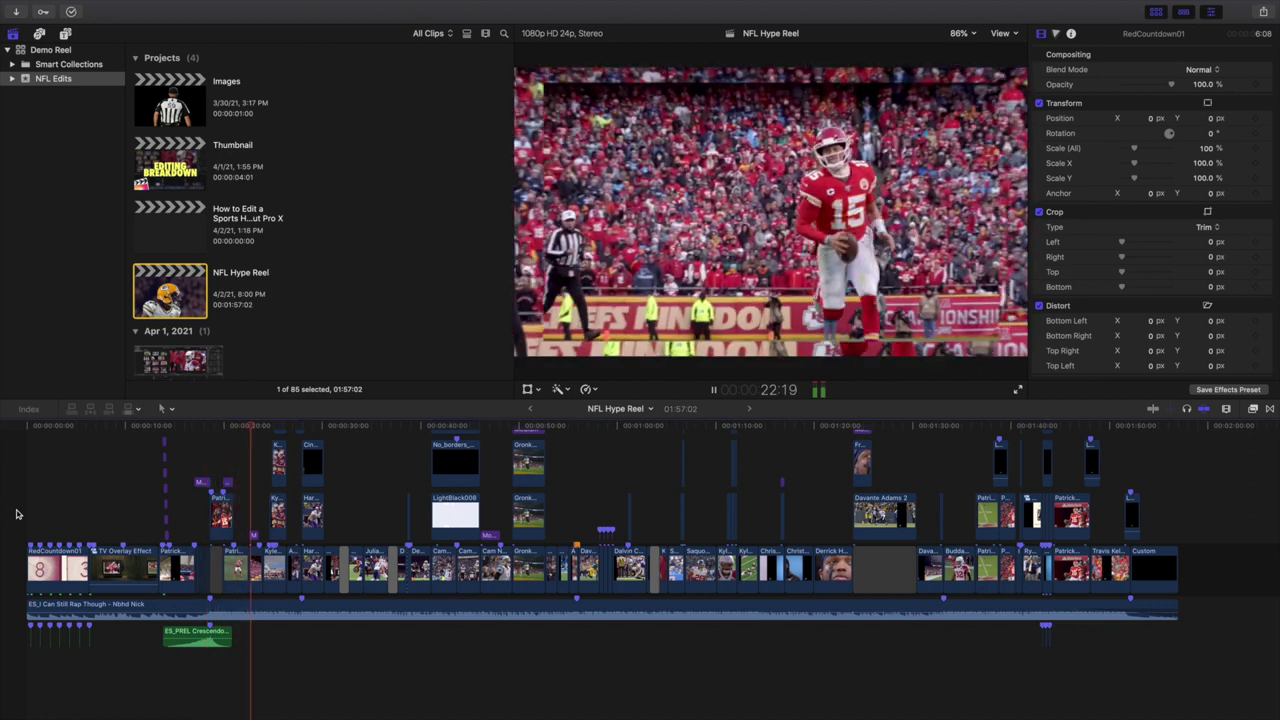
pyautogui.press('space')
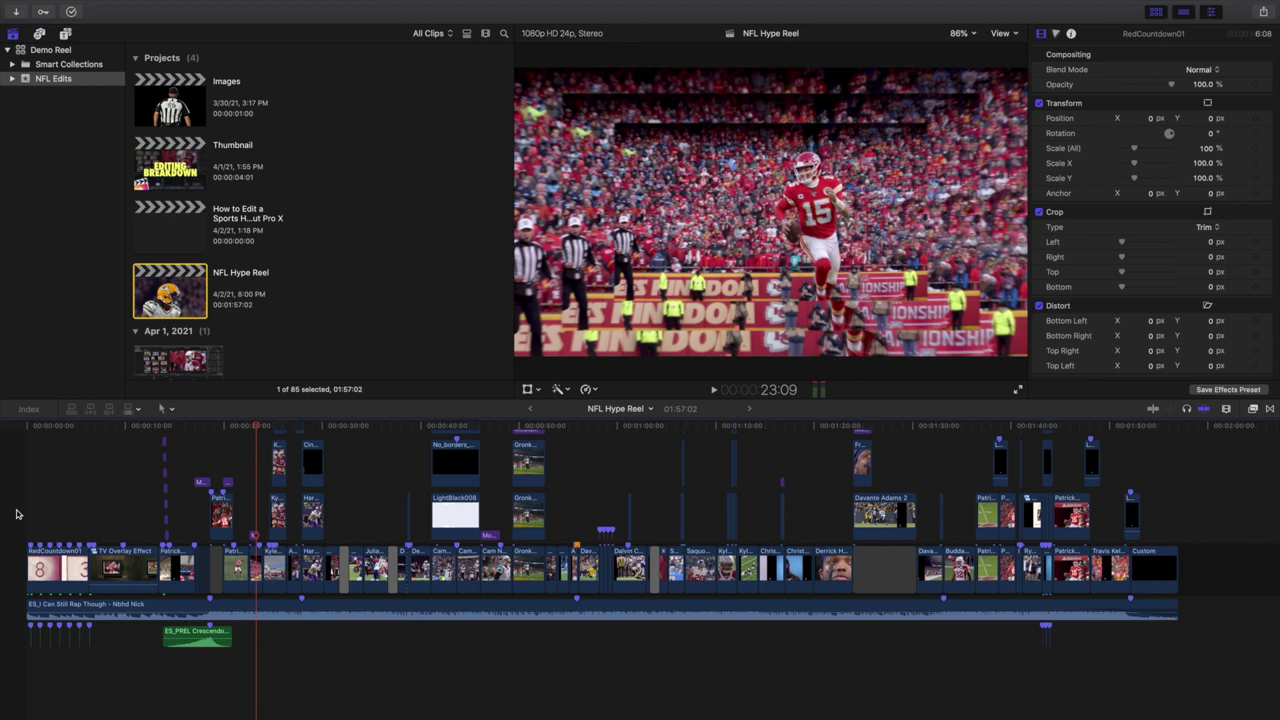
pyautogui.press('c')
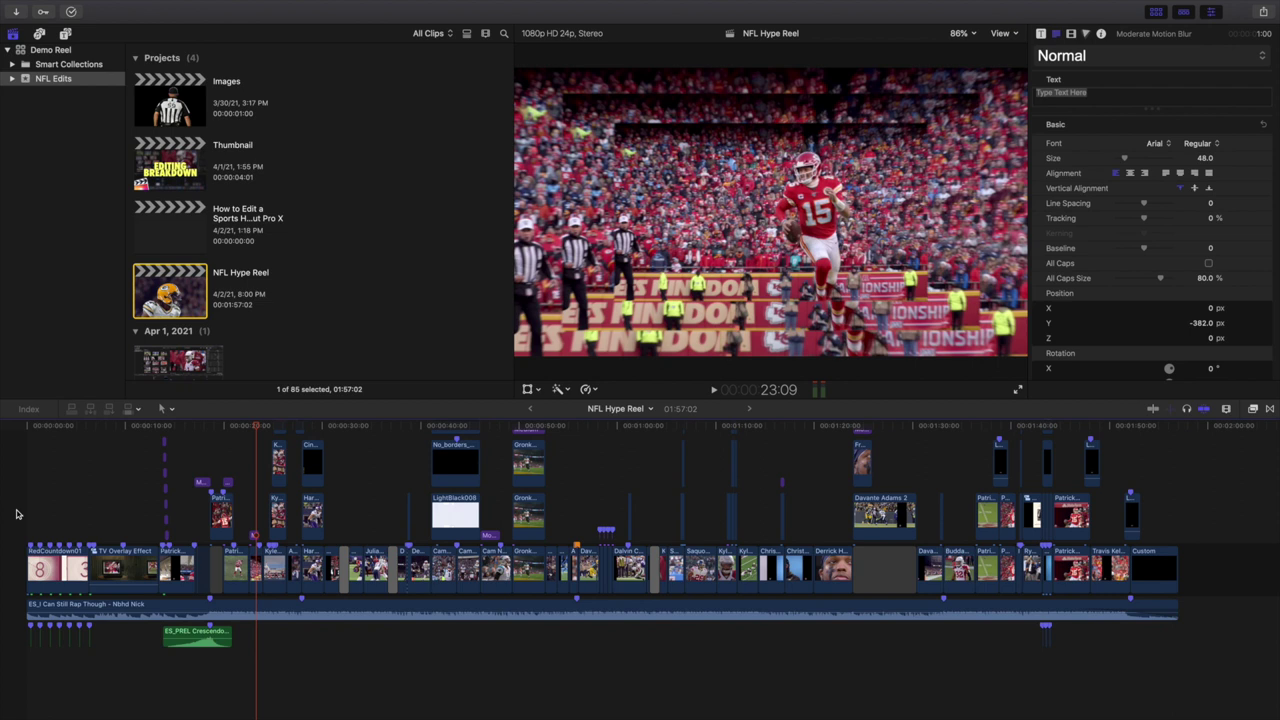
pyautogui.press('Home')
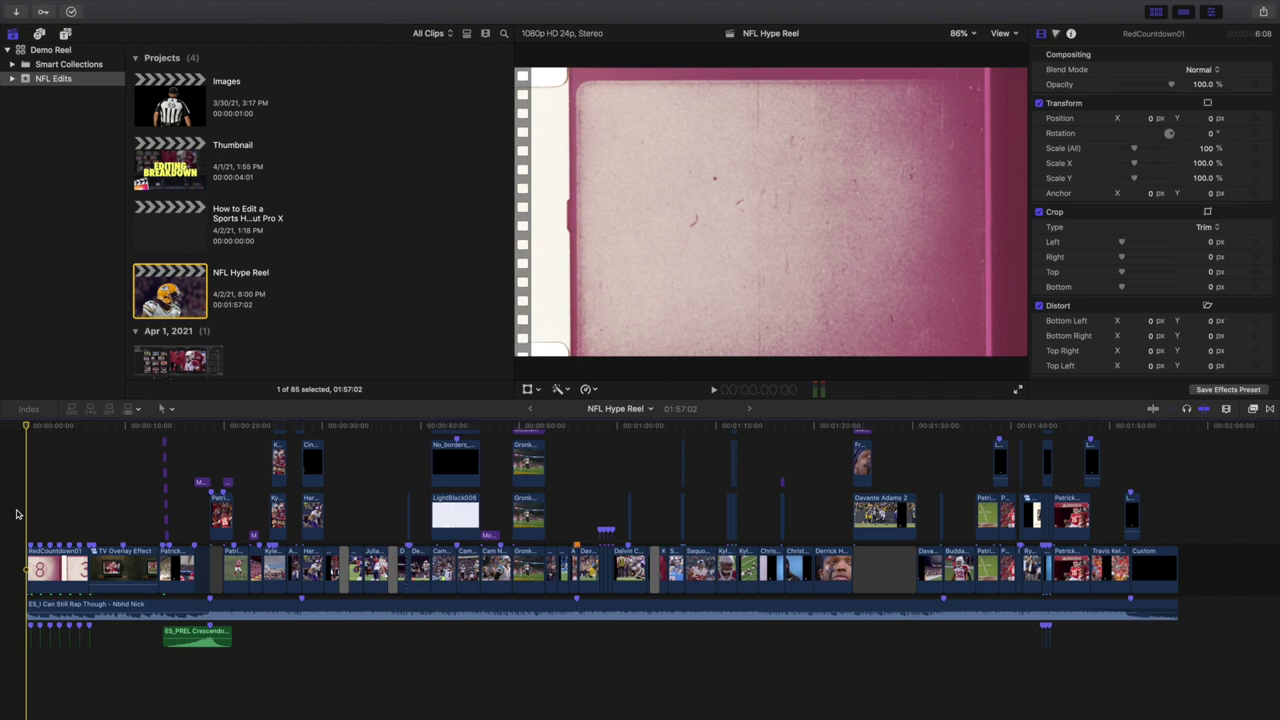
# Step: Zoom into the countdown leader, select the bomb-timer sound clip, then play the countdown to 3
pyautogui.press('super+equal')
pyautogui.press('super+equal')
pyautogui.press('super+equal')
pyautogui.press('super+equal')
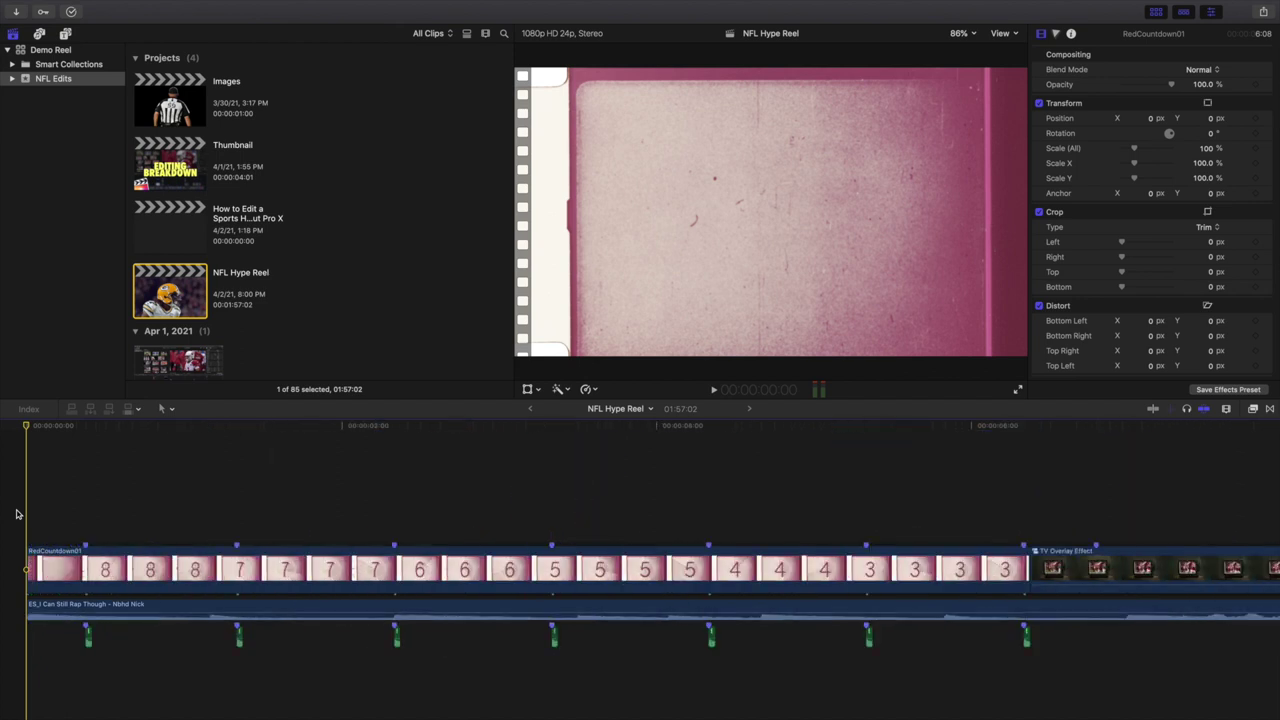
pyautogui.press('super+equal')
pyautogui.press('super+equal')
pyautogui.press('super+equal')
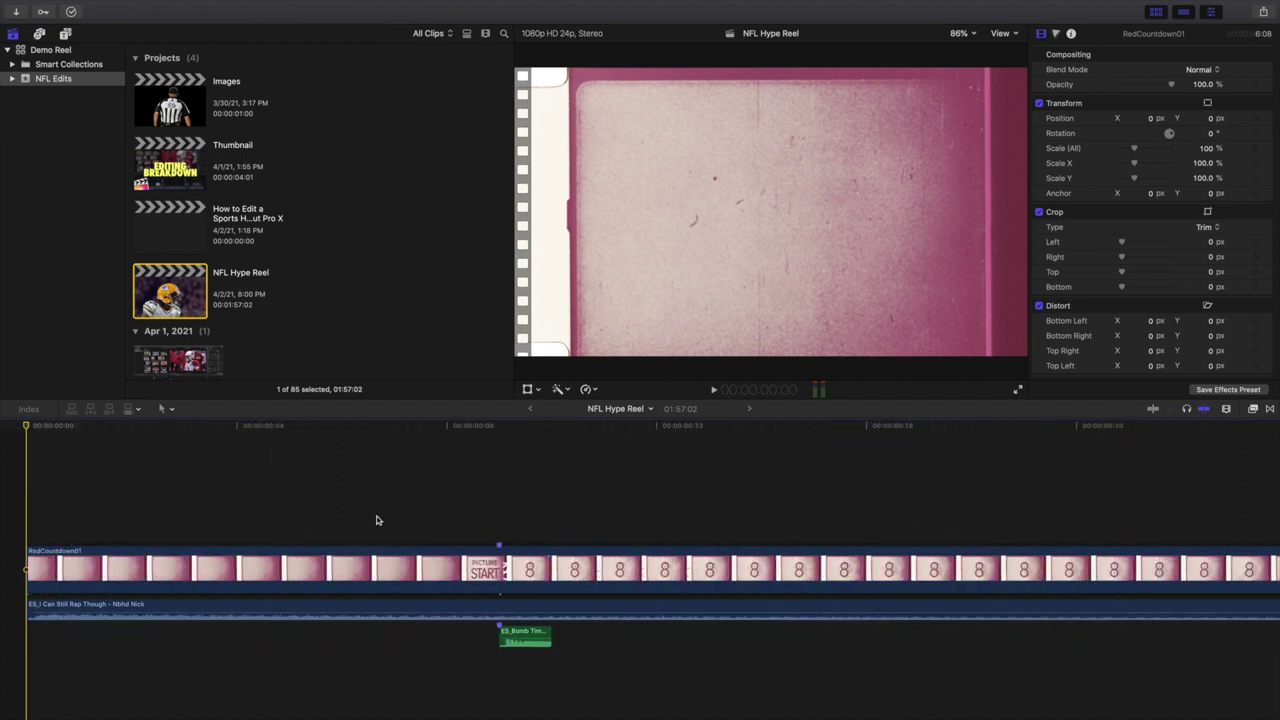
pyautogui.hscroll(3, 377, 519)
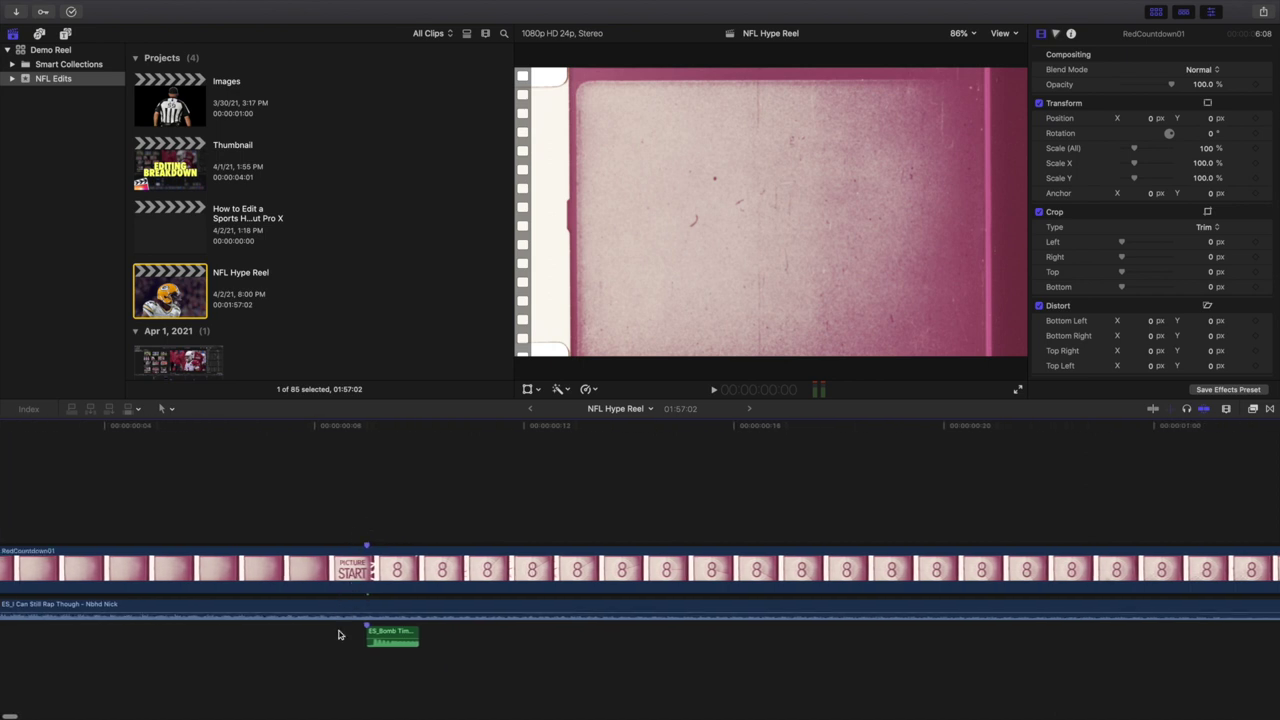
pyautogui.click(386, 645)
pyautogui.press('super+minus')
pyautogui.press('super+minus')
pyautogui.press('super+minus')
pyautogui.press('super+minus')
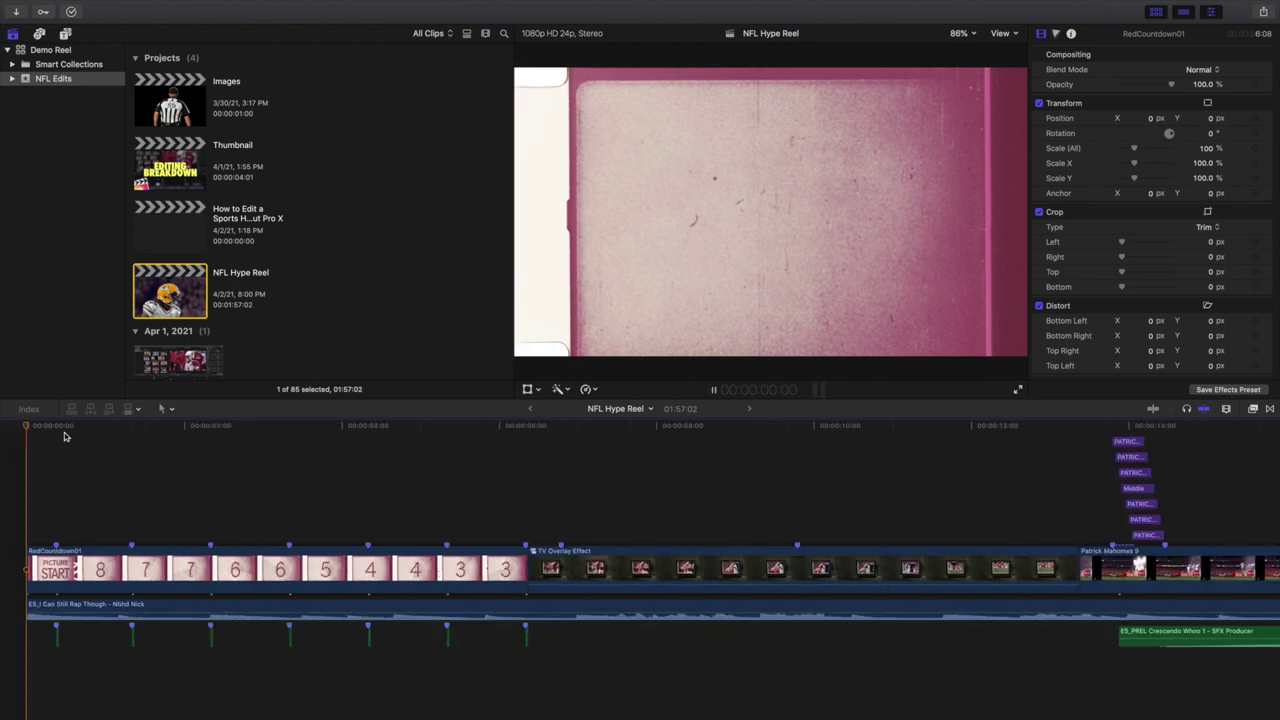
pyautogui.press('space')
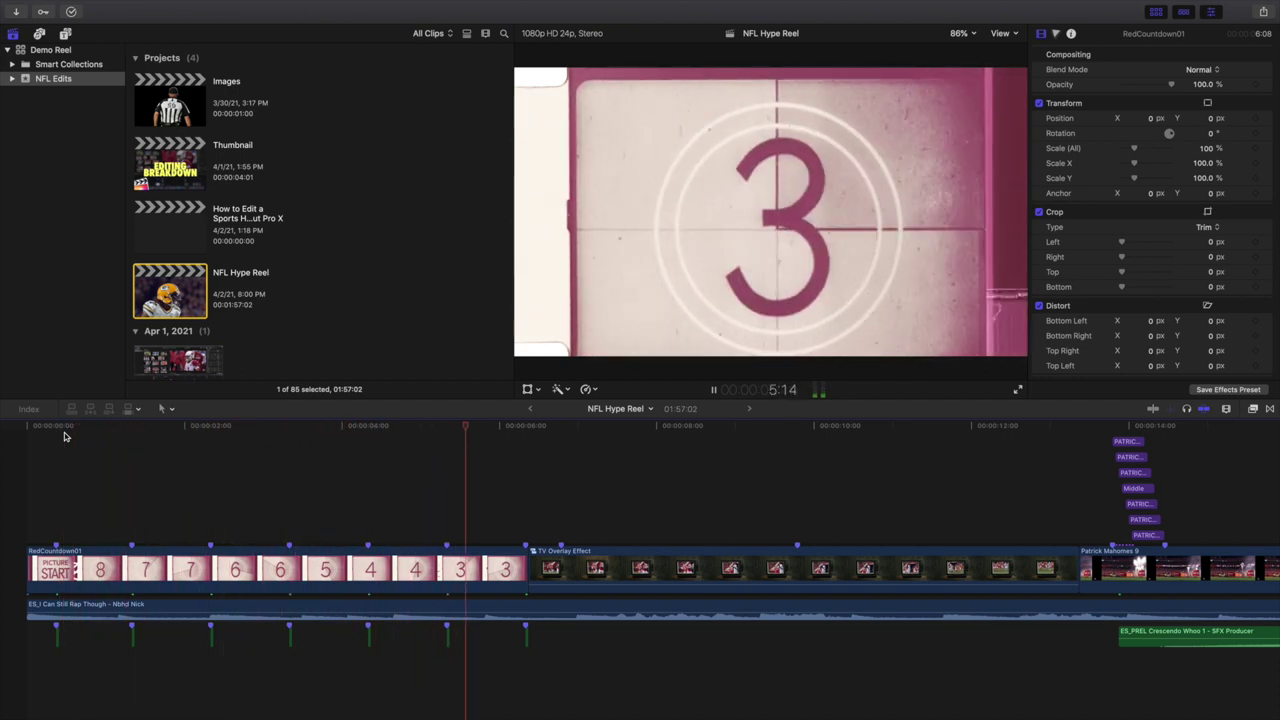
# Step: Step frame by frame from the countdown's end as the TV clip's crop opens to full frame
pyautogui.press('space')
pyautogui.hscroll(5, 194, 477)
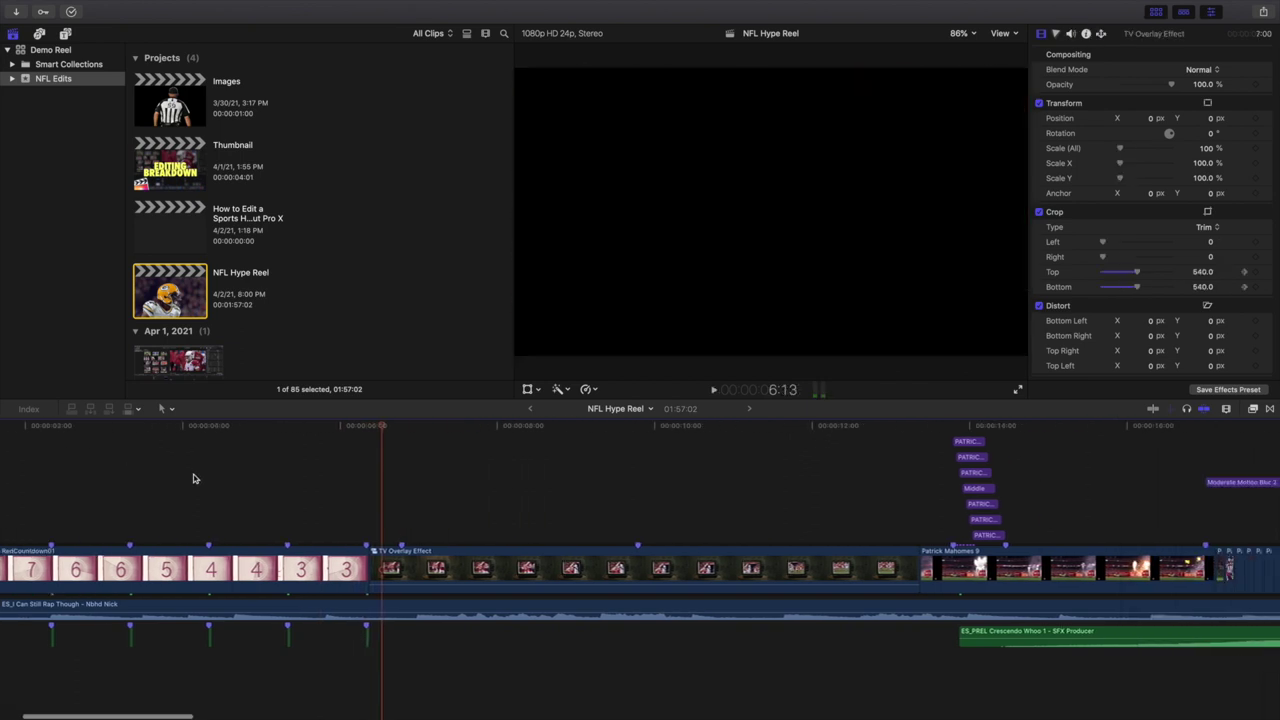
pyautogui.click(307, 533)
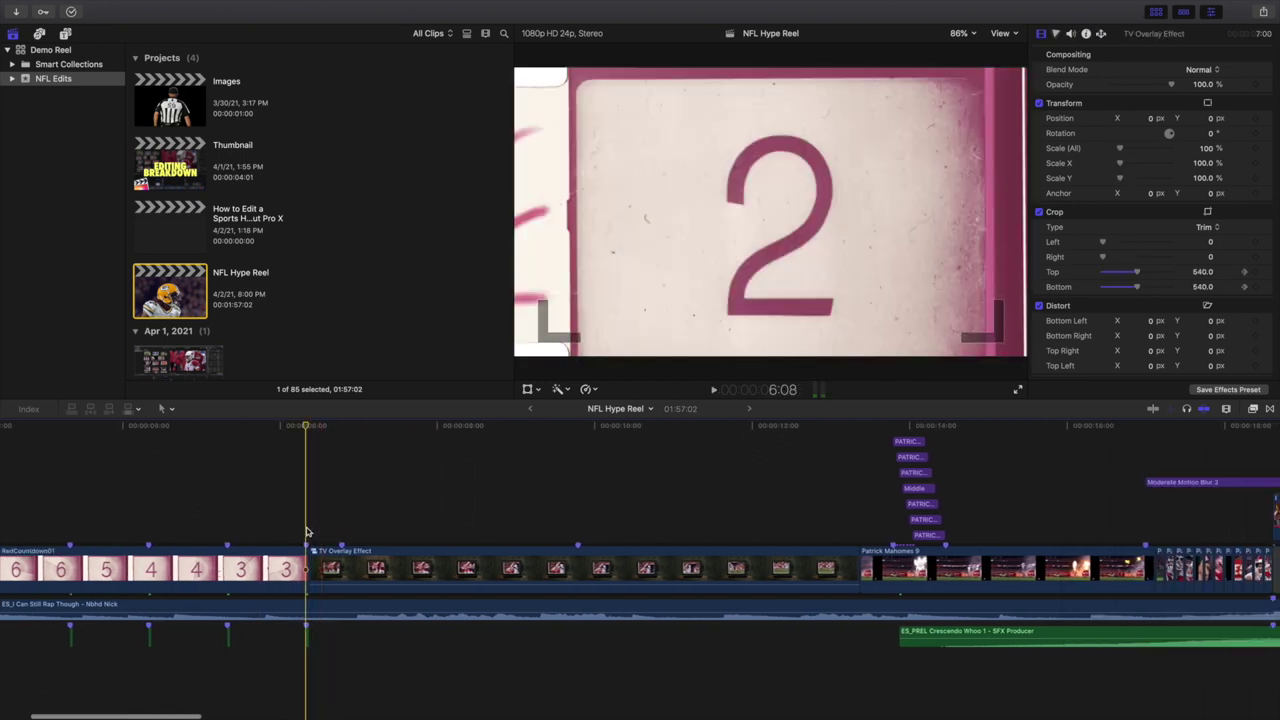
pyautogui.press('Right')
pyautogui.press('Right')
pyautogui.press('Right')
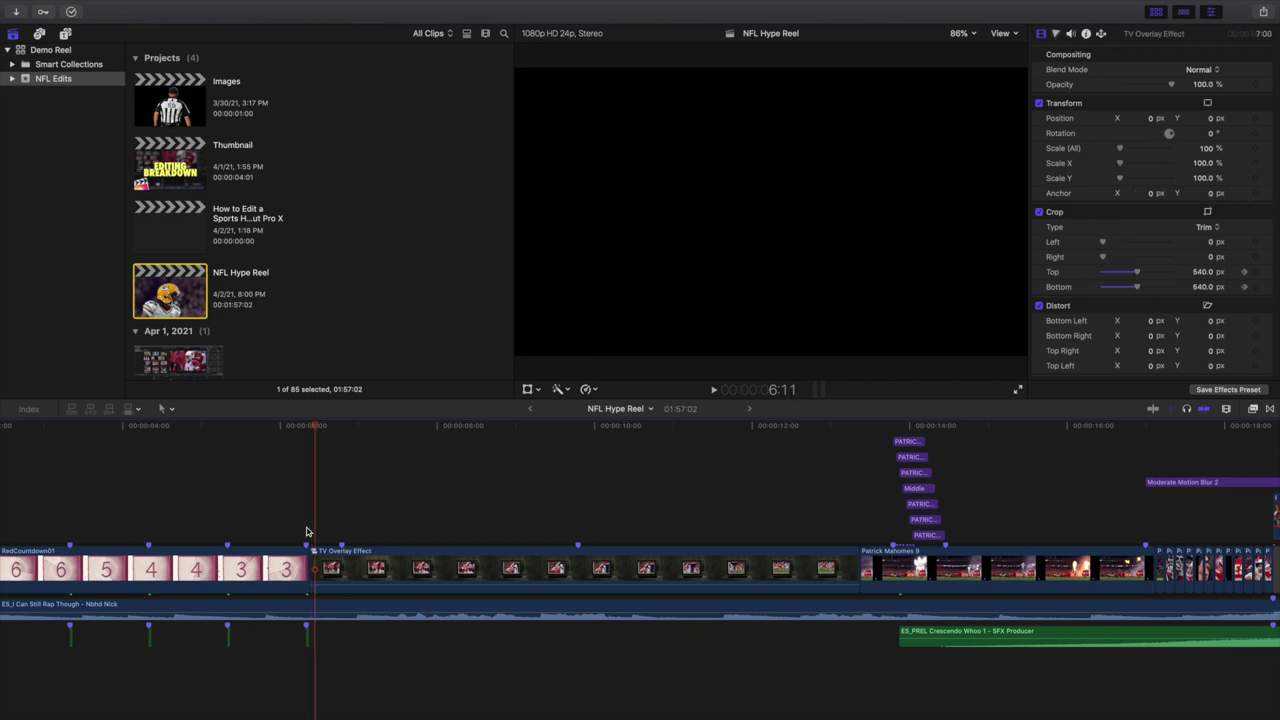
pyautogui.press('Left')
pyautogui.press('Left')
pyautogui.press('Left')
pyautogui.press('Left')
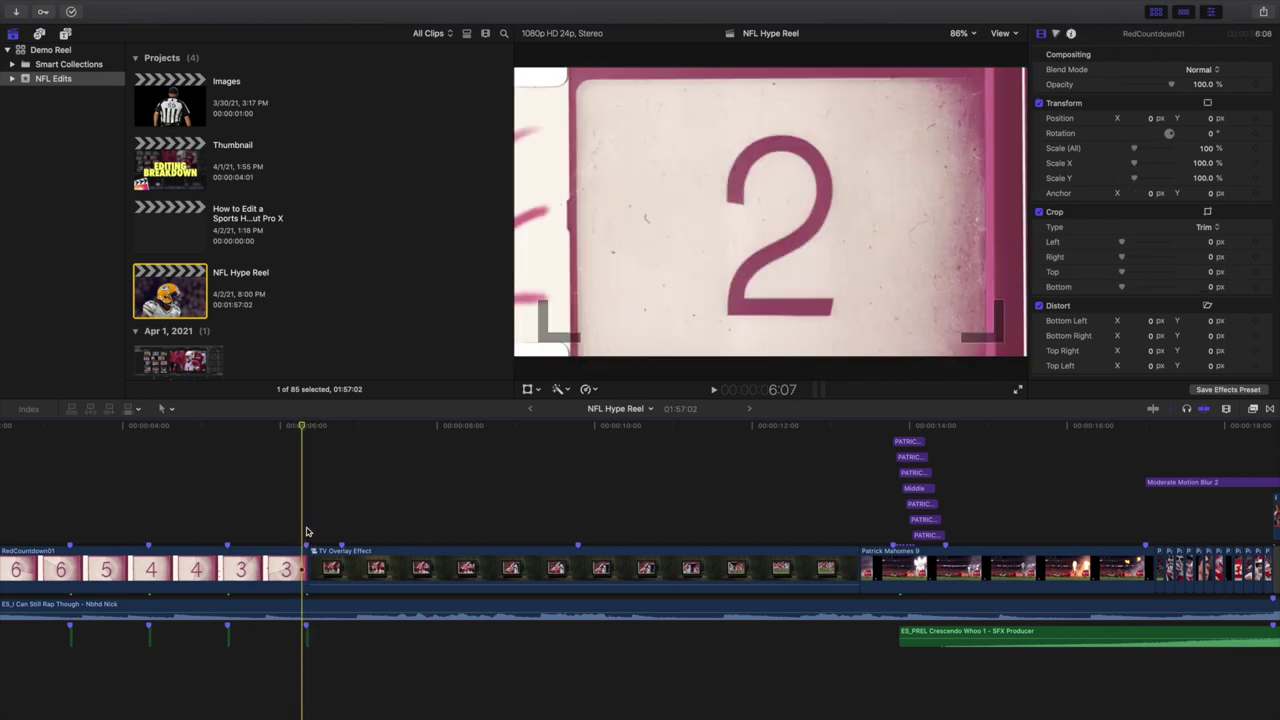
pyautogui.press('Right')
pyautogui.press('Right')
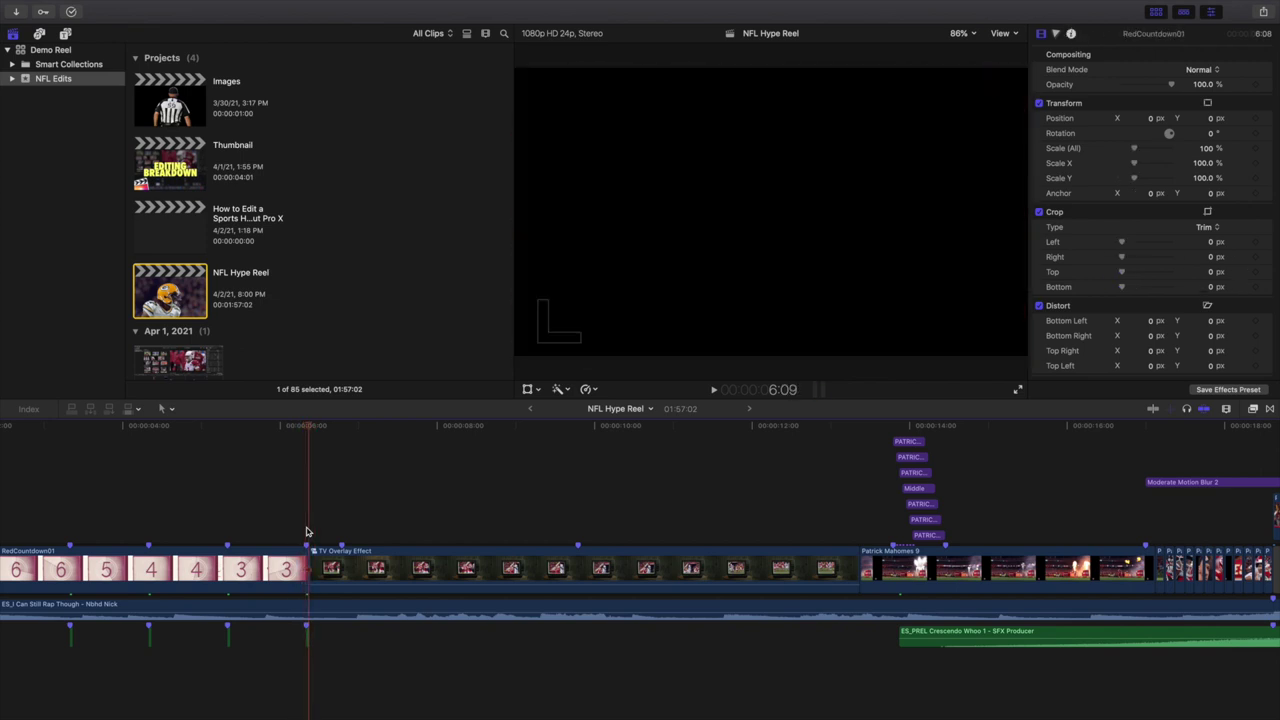
pyautogui.press('Right')
pyautogui.press('Right')
pyautogui.press('Right')
pyautogui.press('Right')
pyautogui.press('Right')
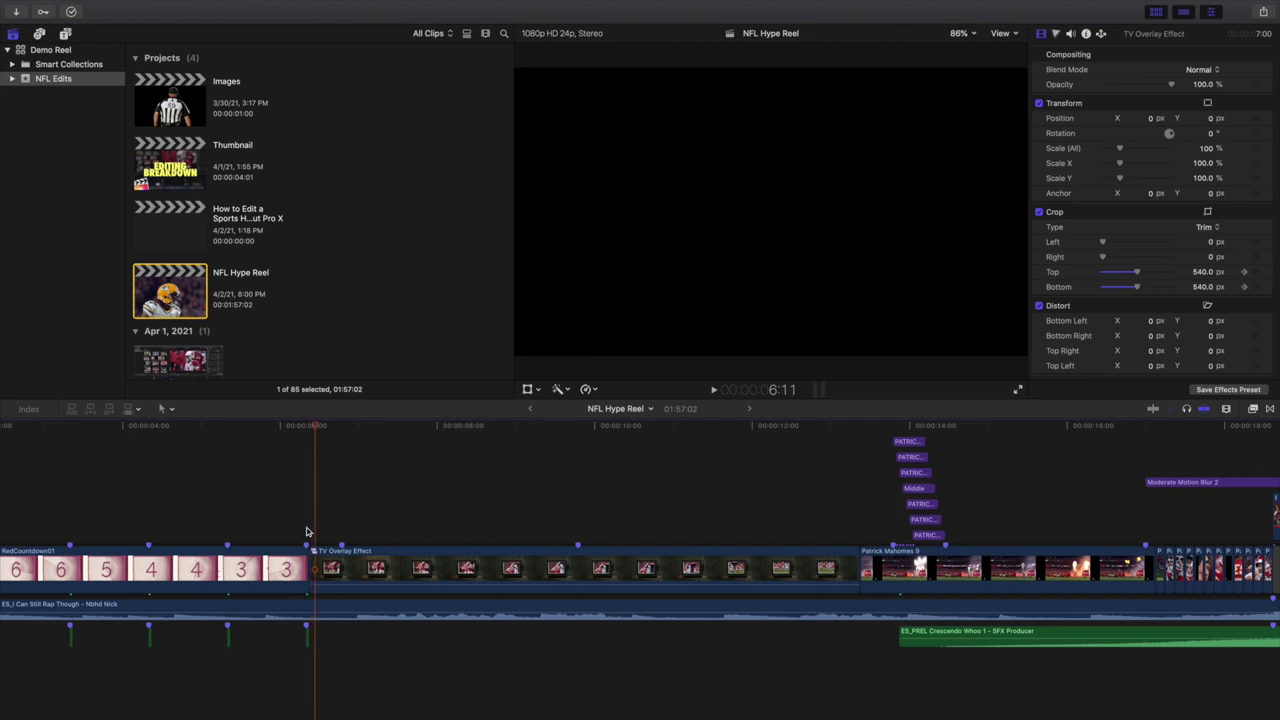
pyautogui.press('Right')
pyautogui.press('Right')
pyautogui.press('Right')
pyautogui.press('Right')
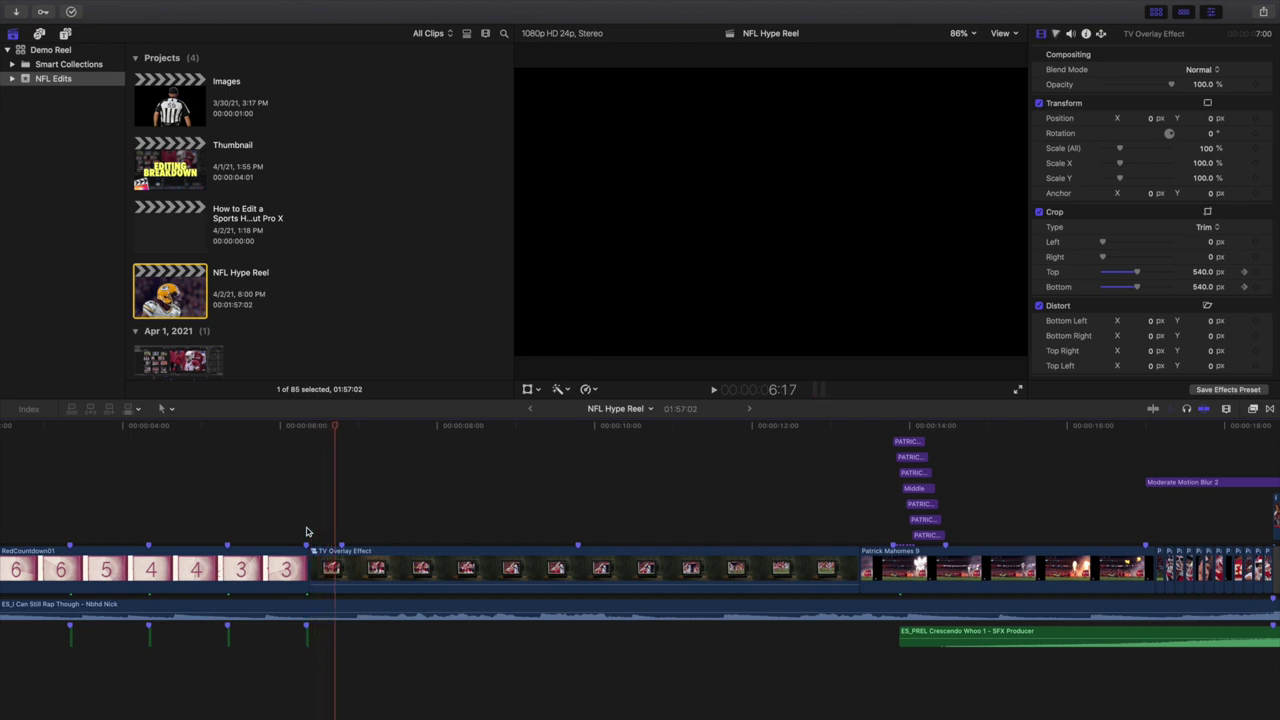
pyautogui.press('Right')
pyautogui.press('Right')
pyautogui.press('Right')
pyautogui.press('Right')
pyautogui.press('Right')
pyautogui.press('Right')
pyautogui.press('Right')
pyautogui.press('Right')
pyautogui.press('Right')
pyautogui.press('Right')
pyautogui.press('Right')
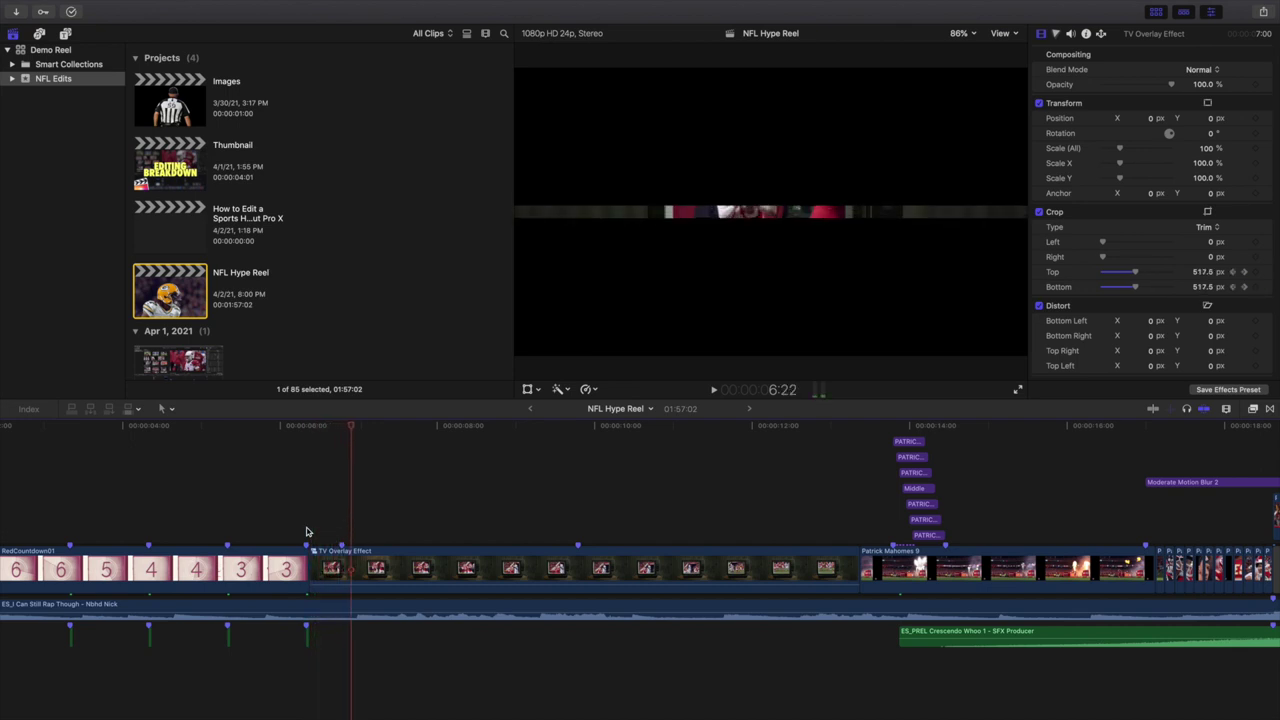
pyautogui.press('Right')
pyautogui.press('Right')
pyautogui.press('Right')
pyautogui.press('Right')
pyautogui.press('Right')
pyautogui.press('Right')
pyautogui.press('Right')
pyautogui.press('Right')
pyautogui.press('Right')
pyautogui.press('Right')
pyautogui.press('Right')
pyautogui.press('Right')
pyautogui.press('Right')
pyautogui.press('Right')
pyautogui.press('Right')
pyautogui.press('Right')
pyautogui.press('Right')
pyautogui.press('Right')
pyautogui.press('Right')
pyautogui.press('Right')
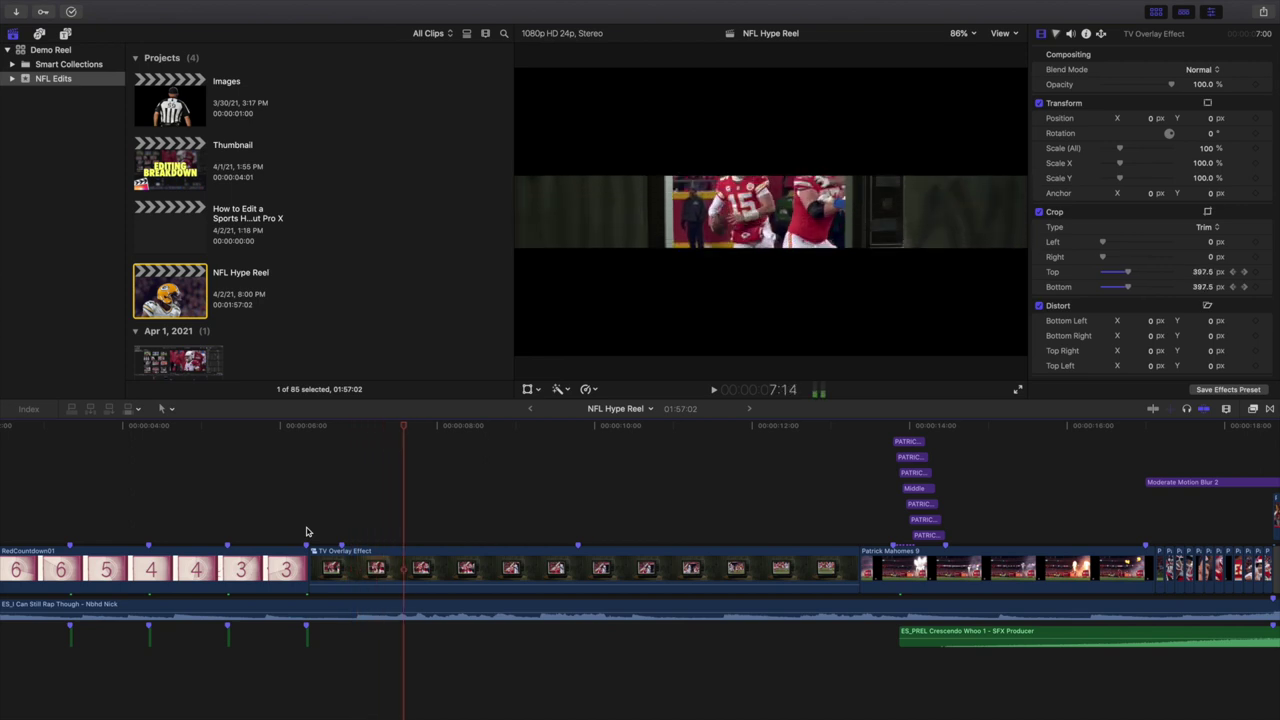
pyautogui.press('Right')
pyautogui.press('Right')
pyautogui.press('Right')
pyautogui.press('Right')
pyautogui.press('Right')
pyautogui.press('Right')
pyautogui.press('Right')
pyautogui.press('Right')
pyautogui.press('Right')
pyautogui.press('Right')
pyautogui.press('Right')
pyautogui.press('Right')
pyautogui.press('Right')
pyautogui.press('Right')
pyautogui.press('Right')
pyautogui.press('Right')
pyautogui.press('Right')
pyautogui.press('Right')
pyautogui.press('Right')
pyautogui.press('Right')
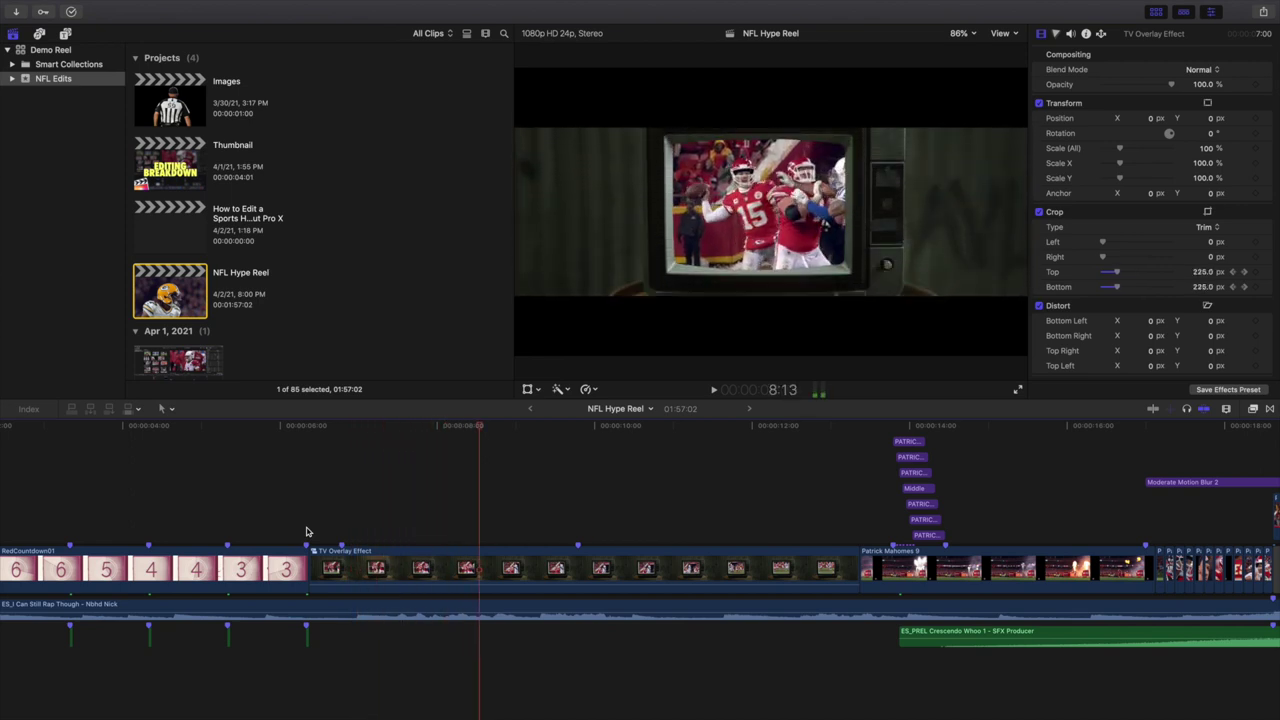
pyautogui.press('Right')
pyautogui.press('Right')
pyautogui.press('Right')
pyautogui.press('Right')
pyautogui.press('Right')
pyautogui.press('Right')
pyautogui.press('Right')
pyautogui.press('Right')
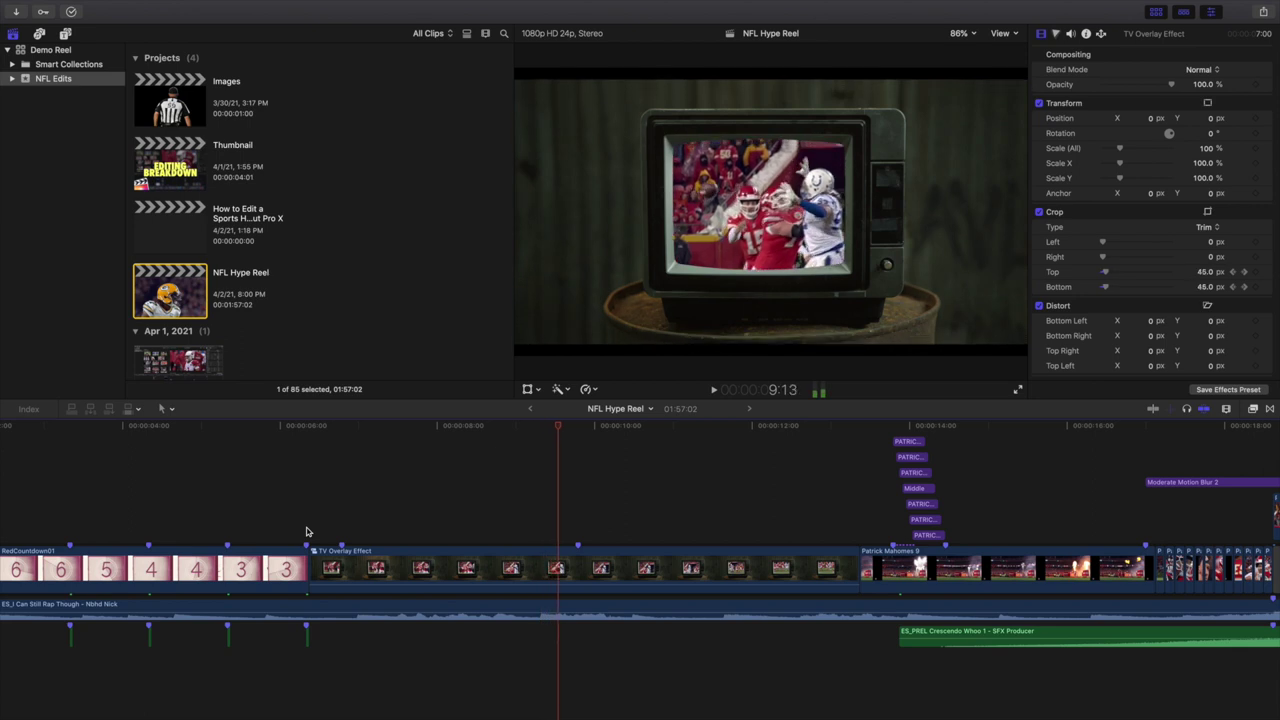
# Step: Replay the TV crop reveal and open the TV Overlay Effect compound clip
pyautogui.click(340, 525)
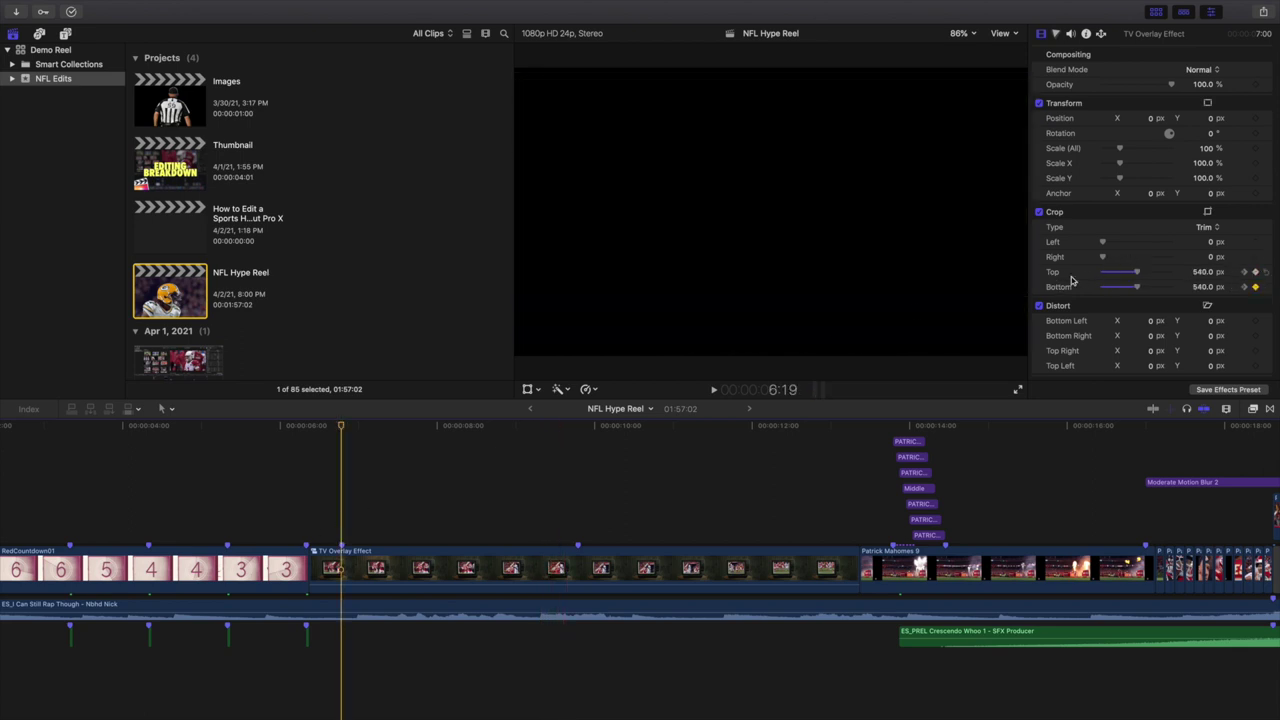
pyautogui.press('space')
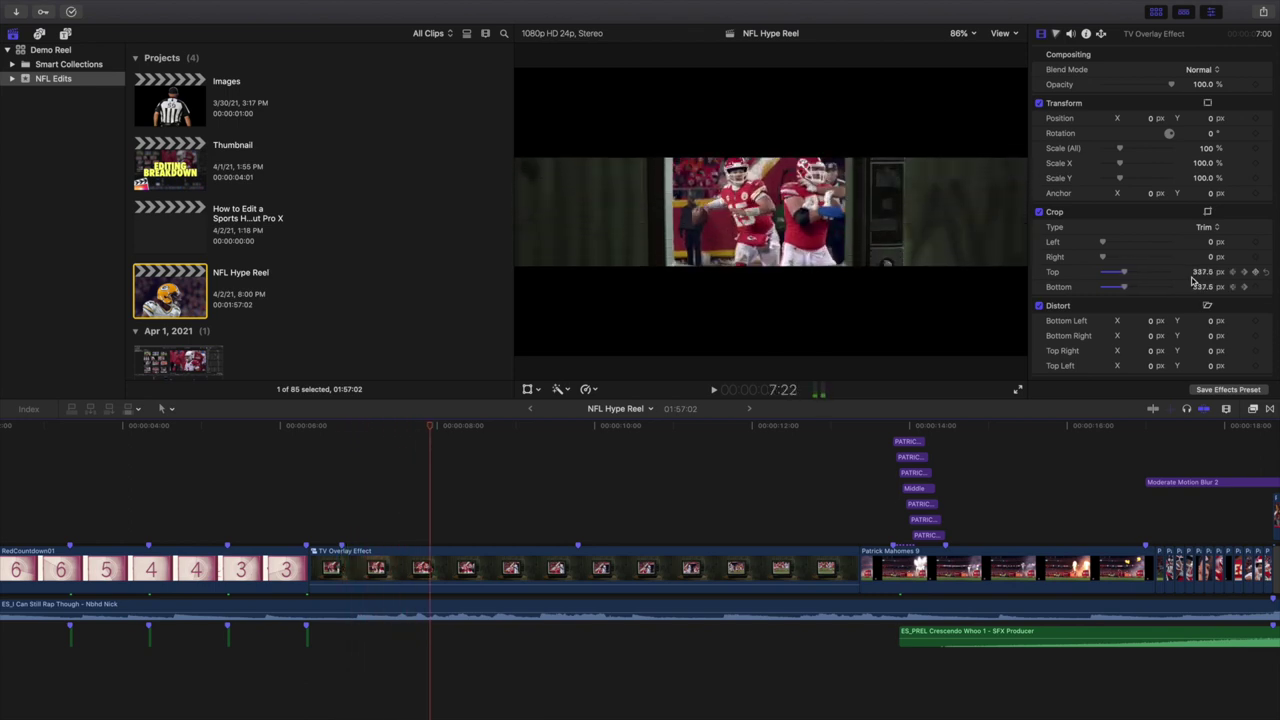
pyautogui.press('space')
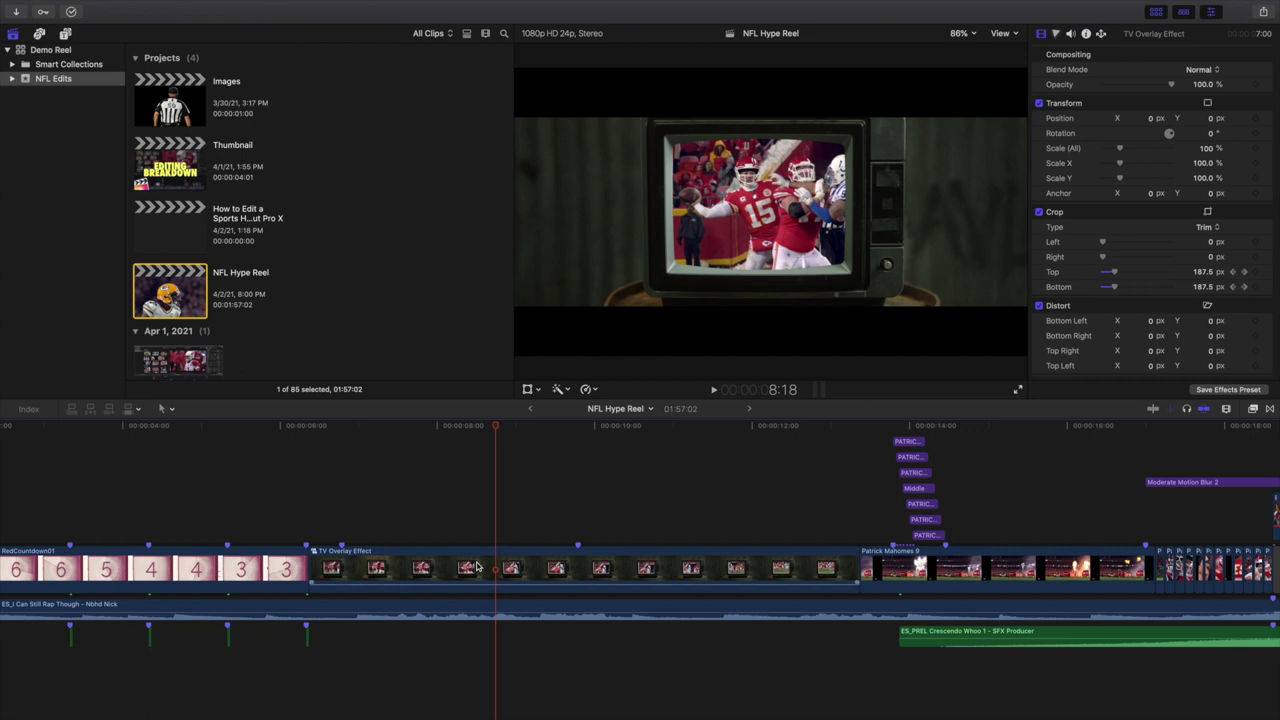
pyautogui.doubleClick(509, 556)
# Step: Inspect the Warehouse TV and Patrick Mahomes layers and adjust the player clip's transform in the viewer
pyautogui.click(185, 516)
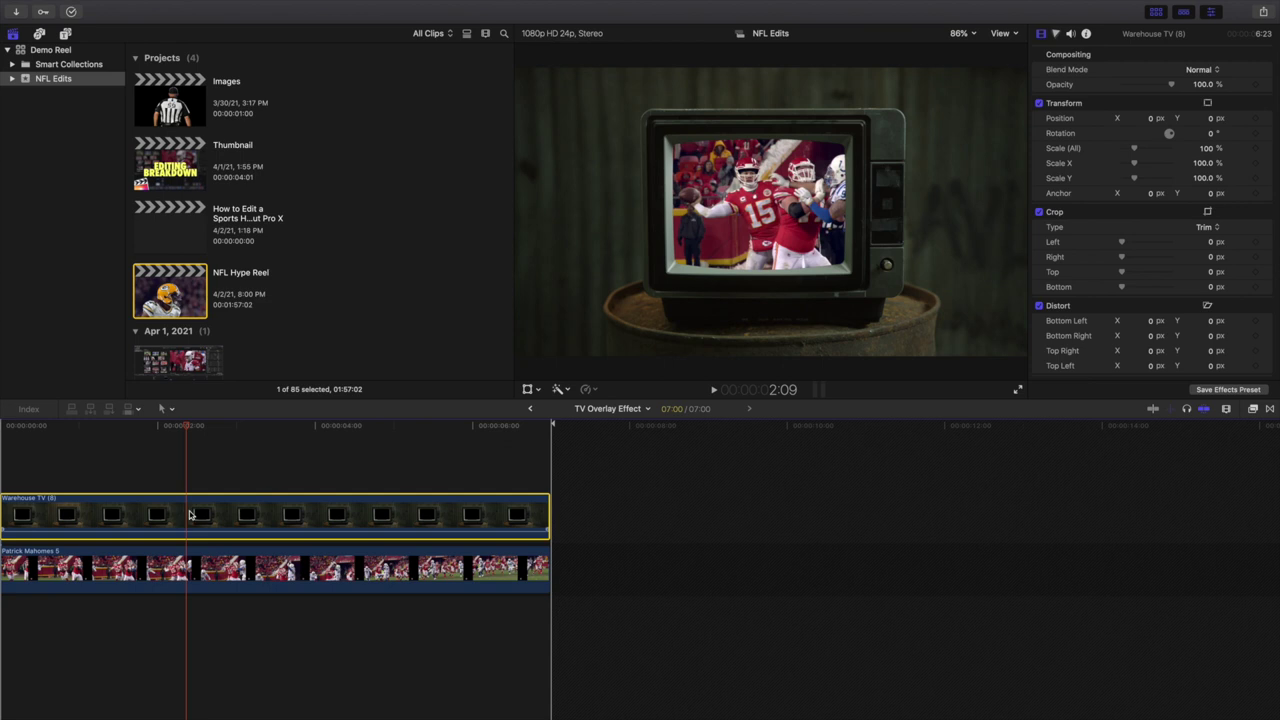
pyautogui.click(175, 578)
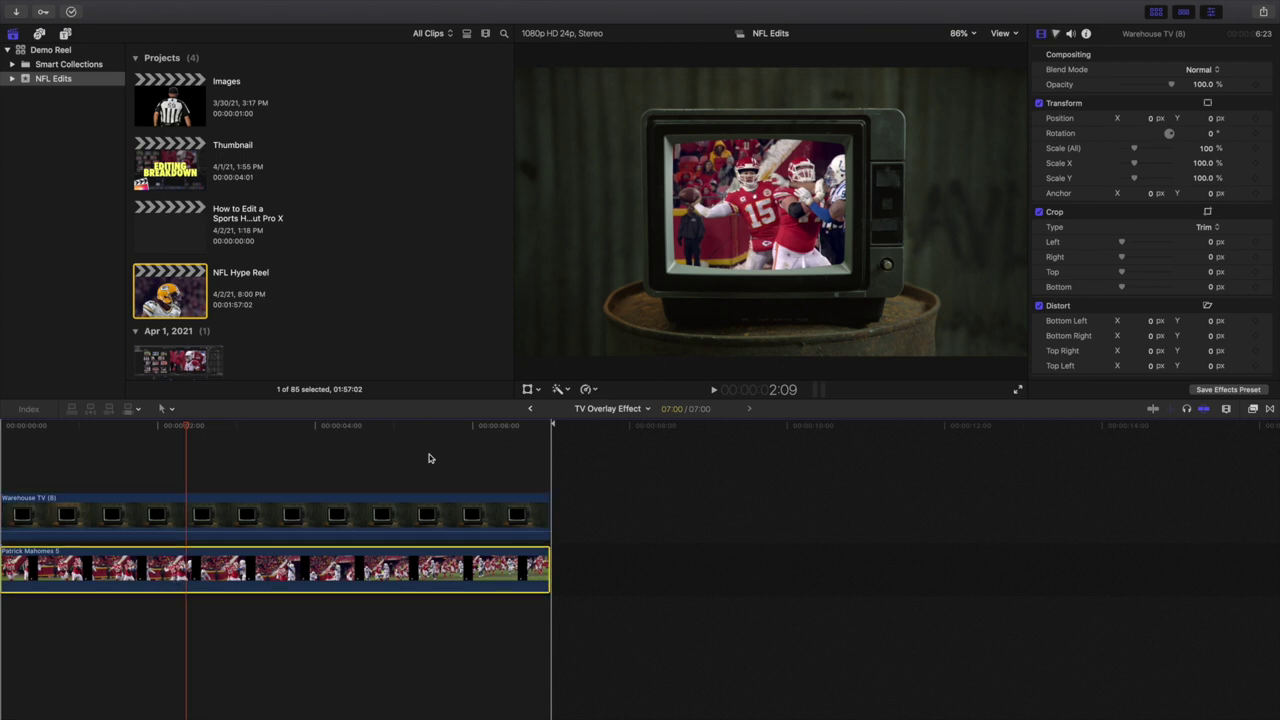
pyautogui.click(531, 390)
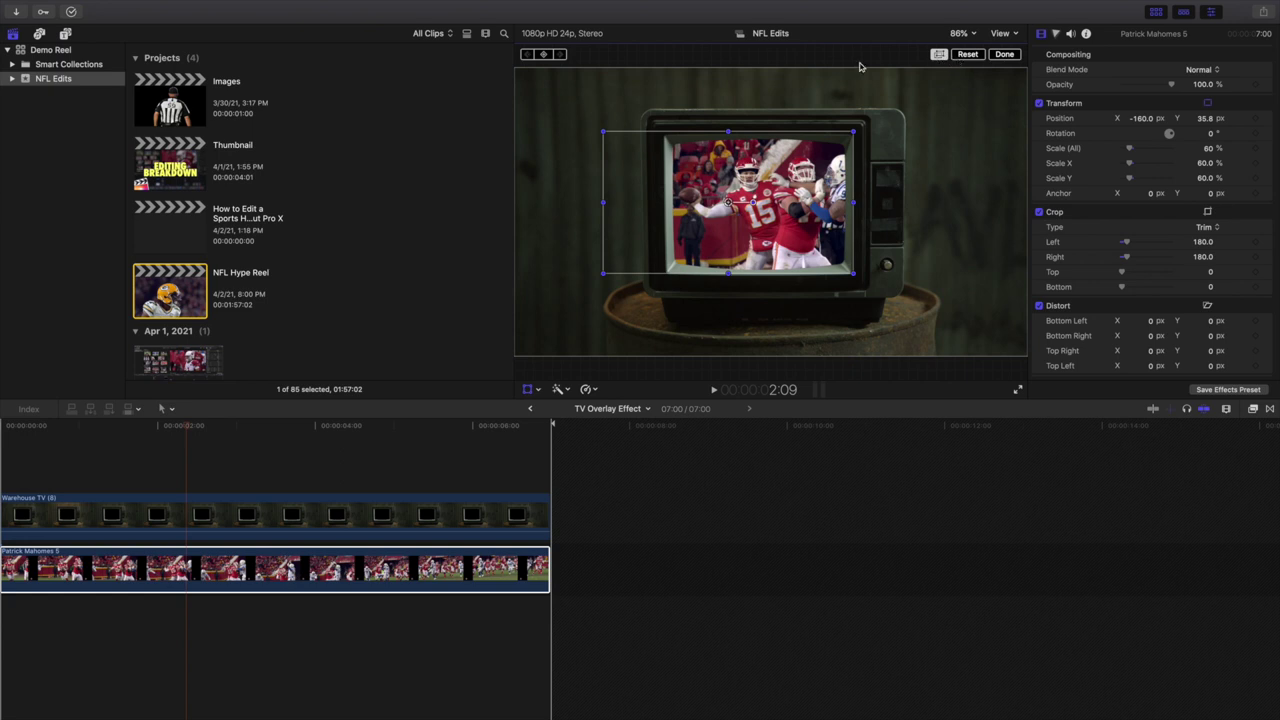
pyautogui.click(1005, 58)
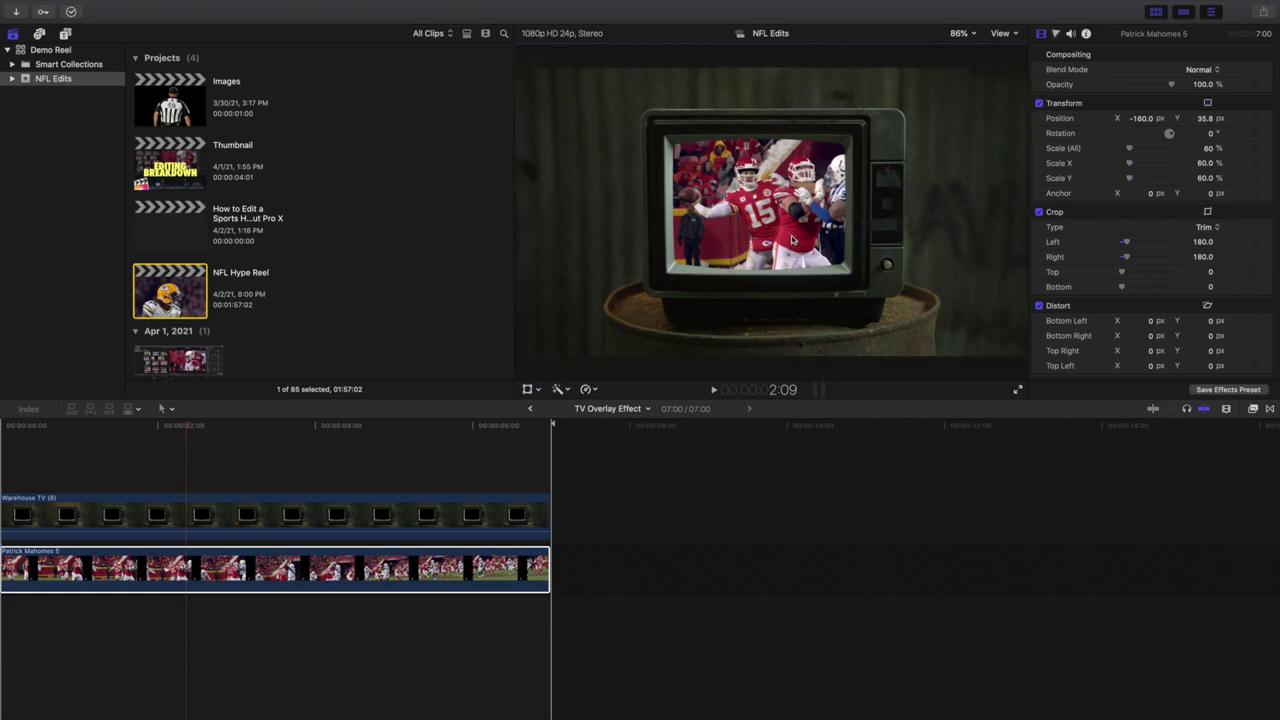
# Step: Back in the NFL Hype Reel, play the TV reveal cropped 352.5 px top and bottom
pyautogui.click(530, 409)
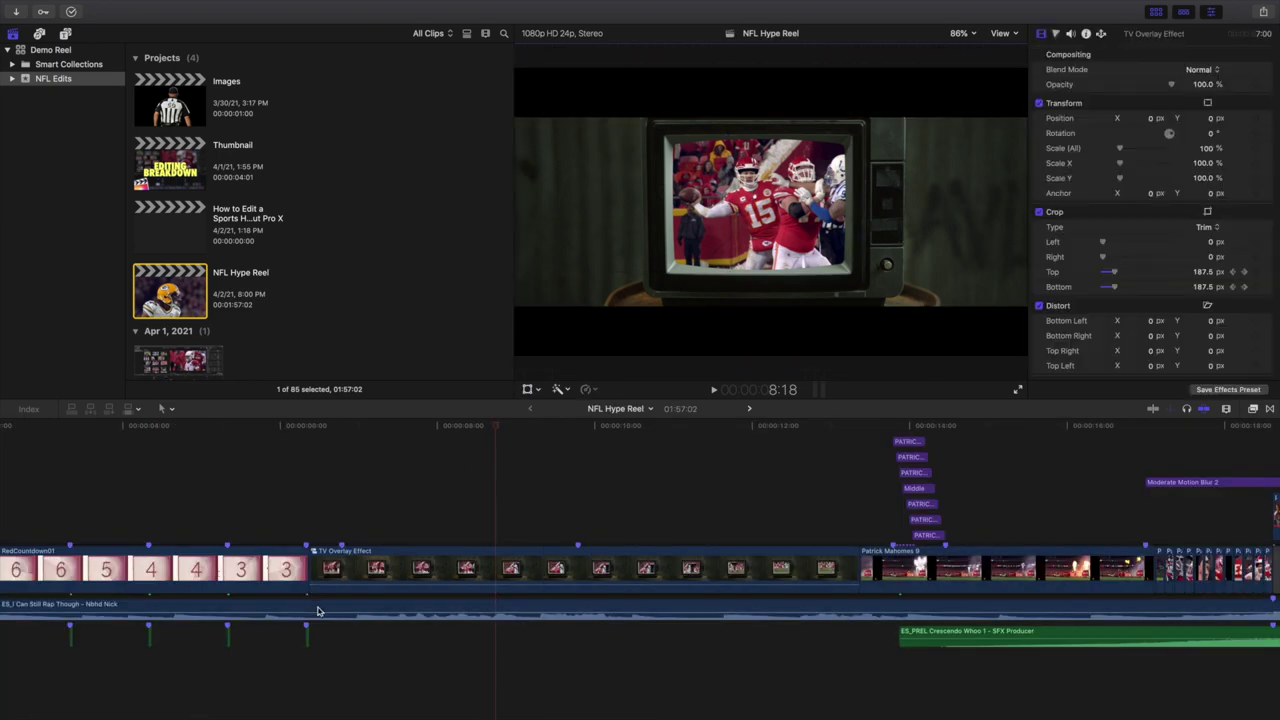
pyautogui.click(338, 529)
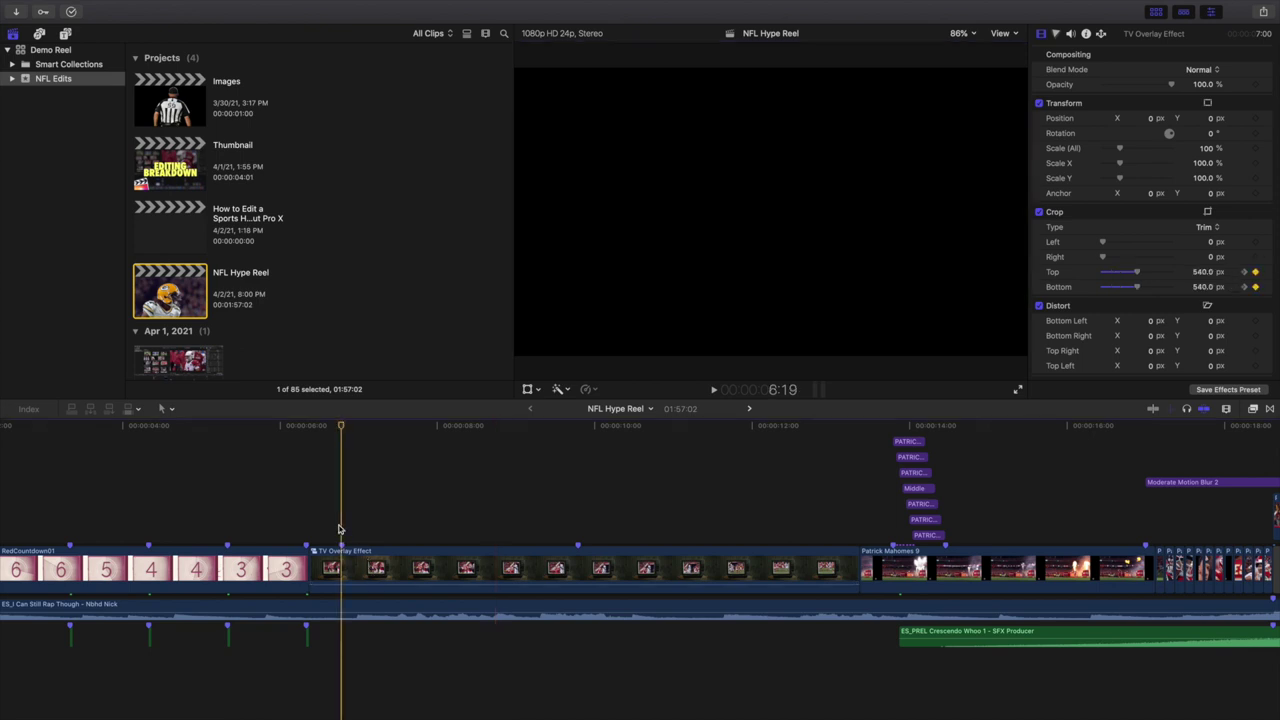
pyautogui.press('space')
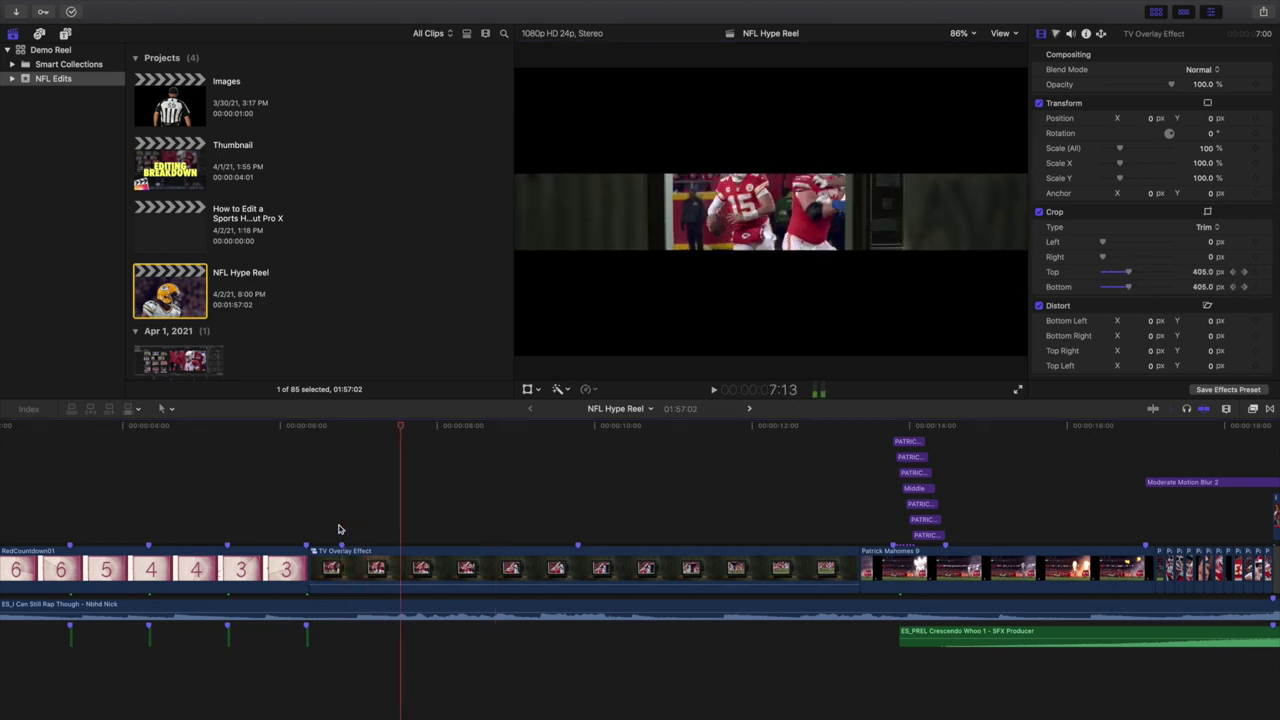
pyautogui.press('space')
pyautogui.hscroll(3, 671, 601)
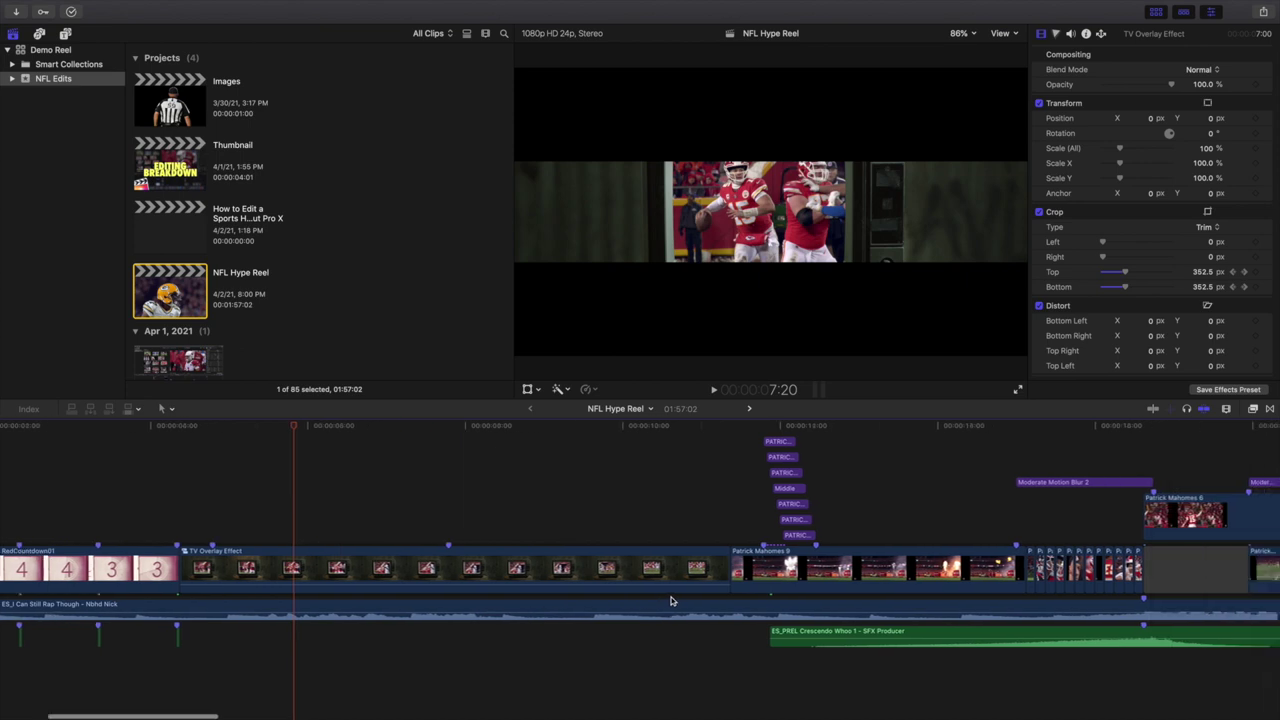
pyautogui.hscroll(-3, 671, 601)
pyautogui.hscroll(1, 673, 599)
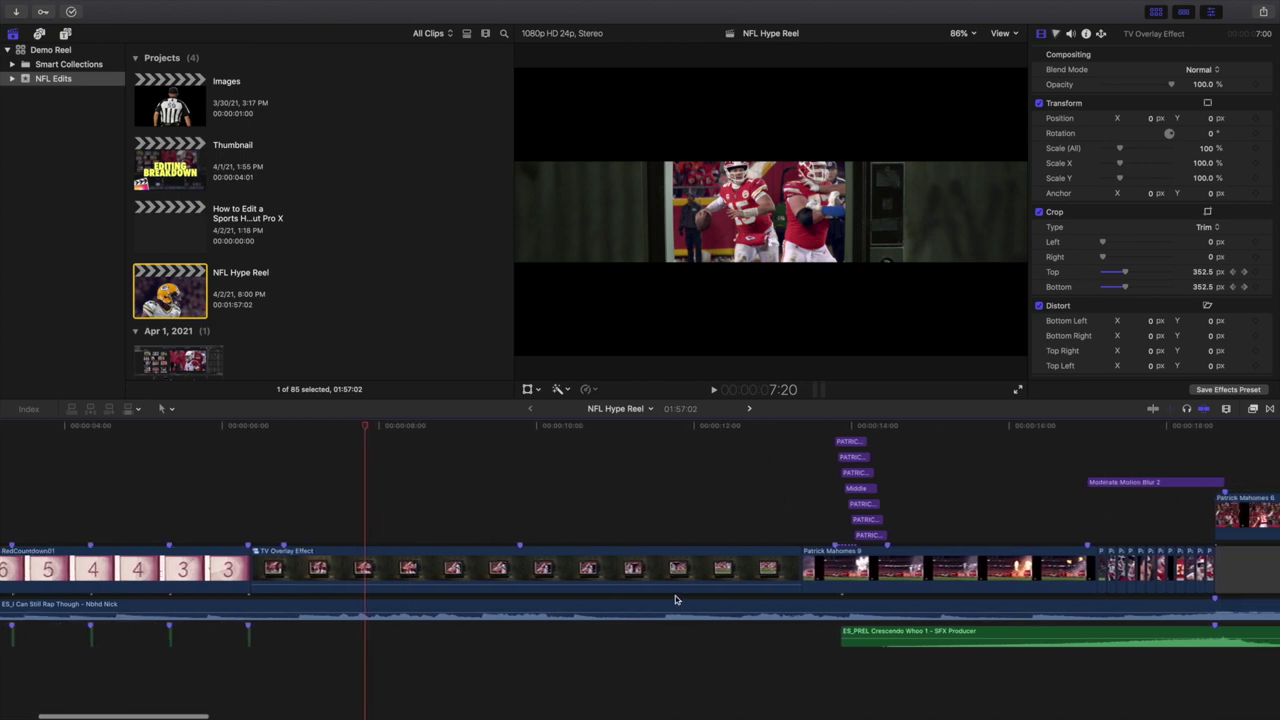
pyautogui.click(790, 435)
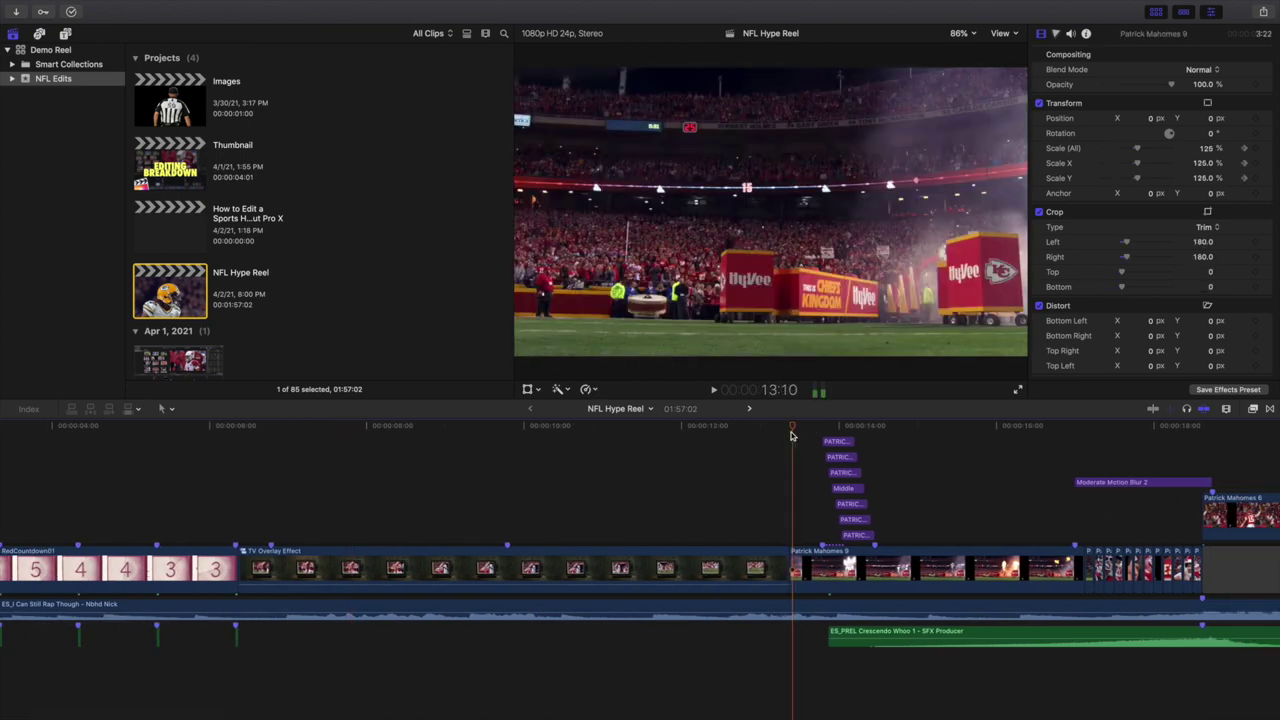
pyautogui.press('space')
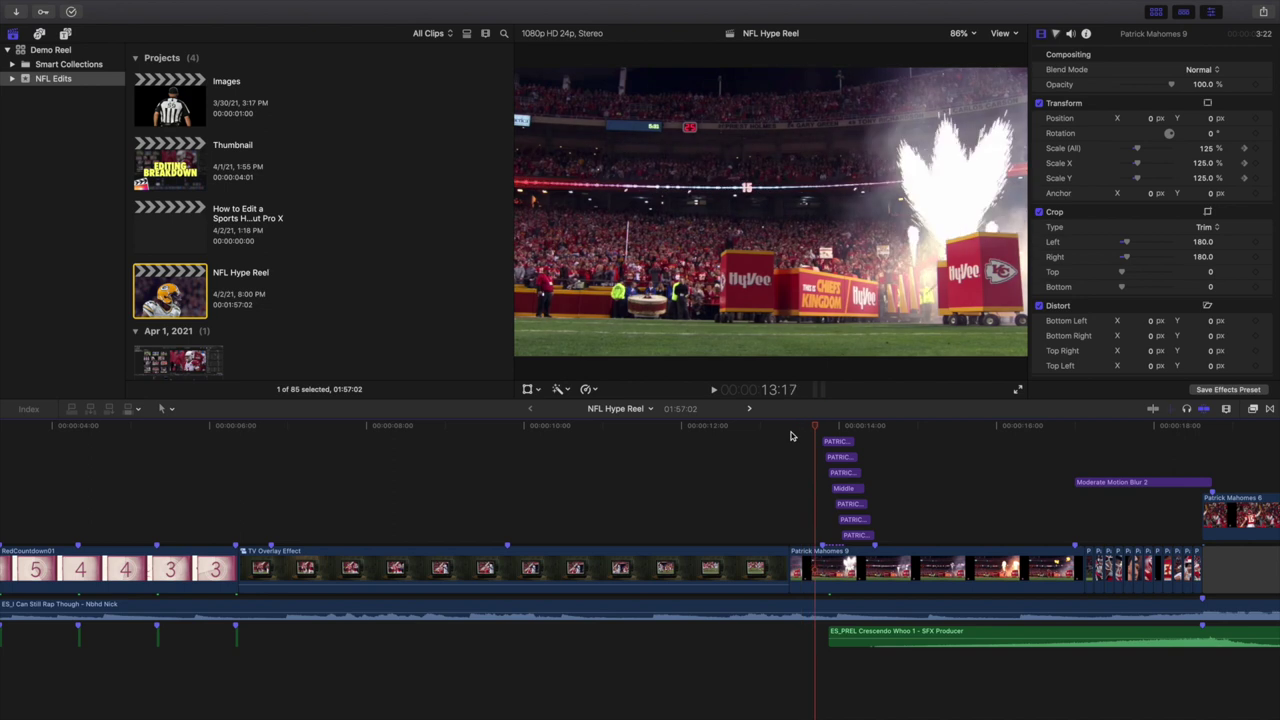
pyautogui.press('super+equal')
pyautogui.press('super+equal')
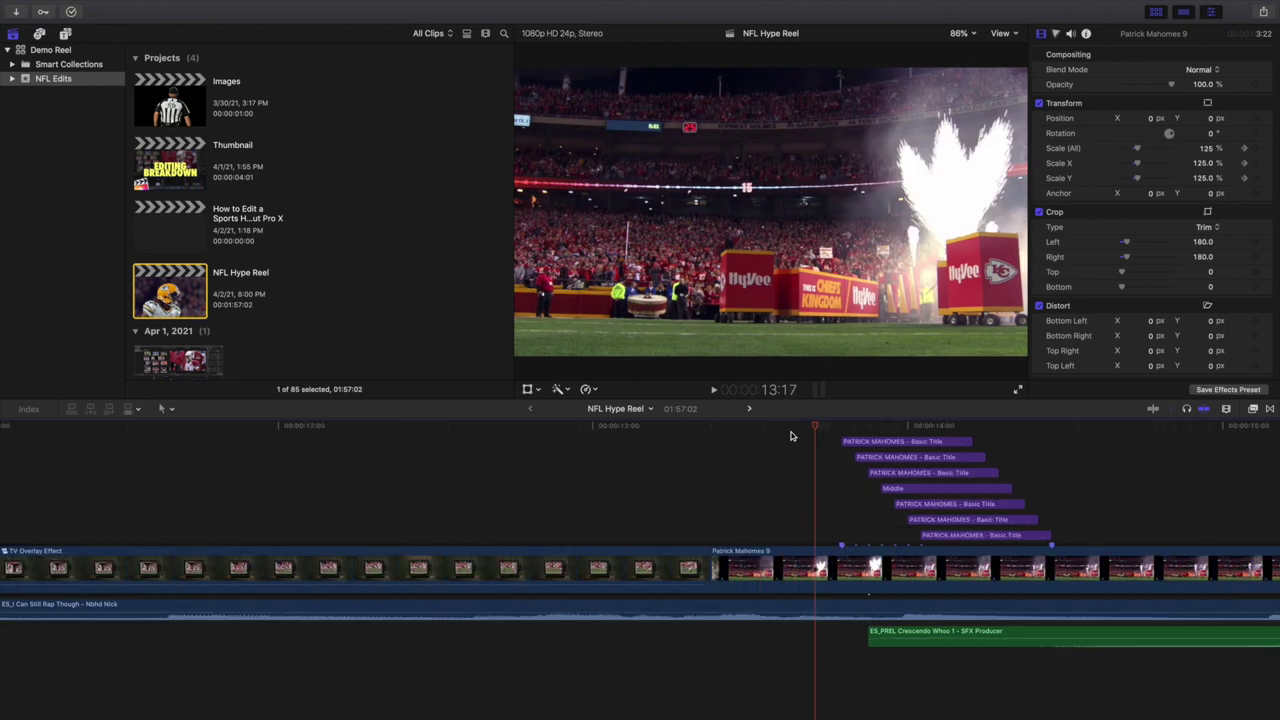
pyautogui.press('super+equal')
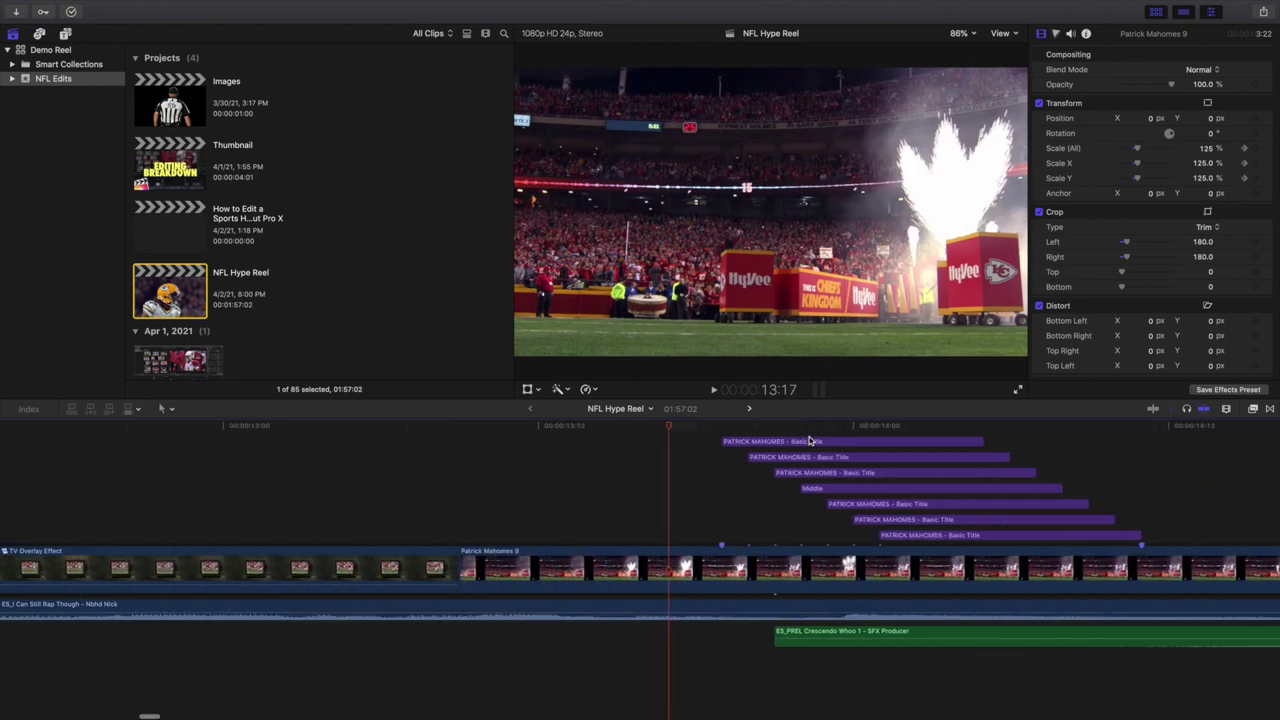
pyautogui.press('Right')
pyautogui.press('Right')
pyautogui.press('Right')
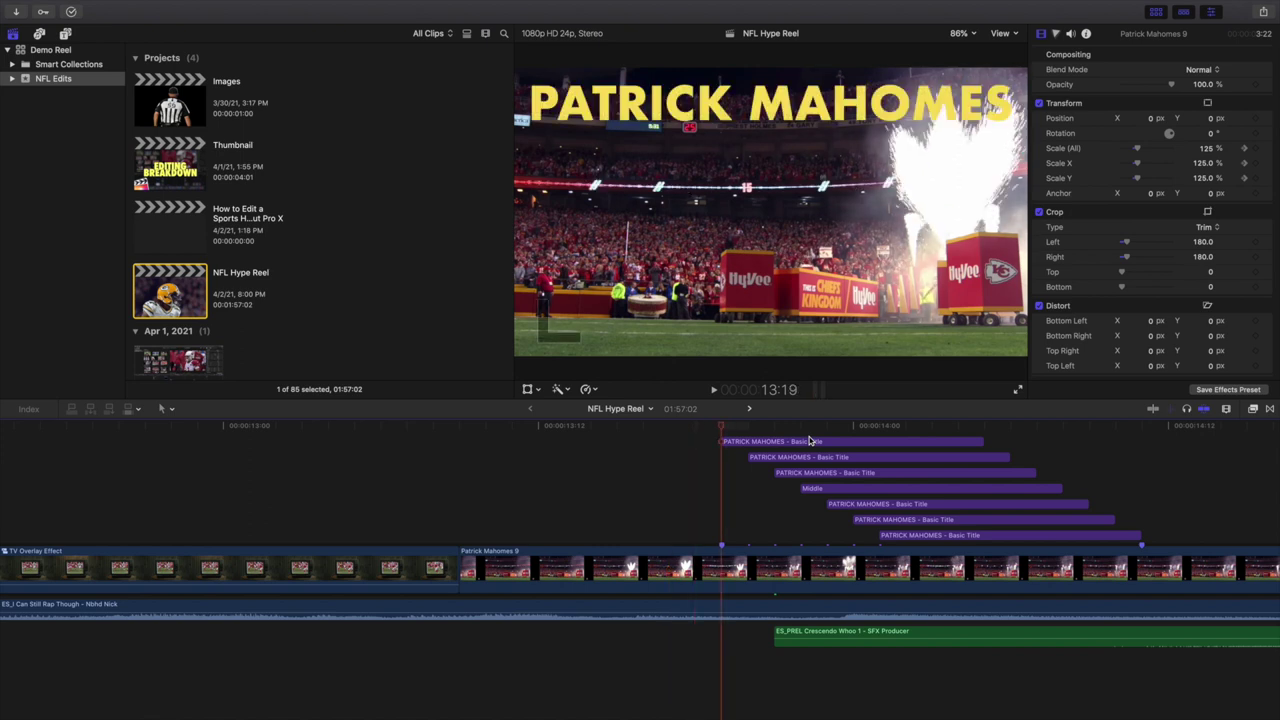
pyautogui.press('Right')
pyautogui.press('Right')
pyautogui.press('Right')
pyautogui.press('Right')
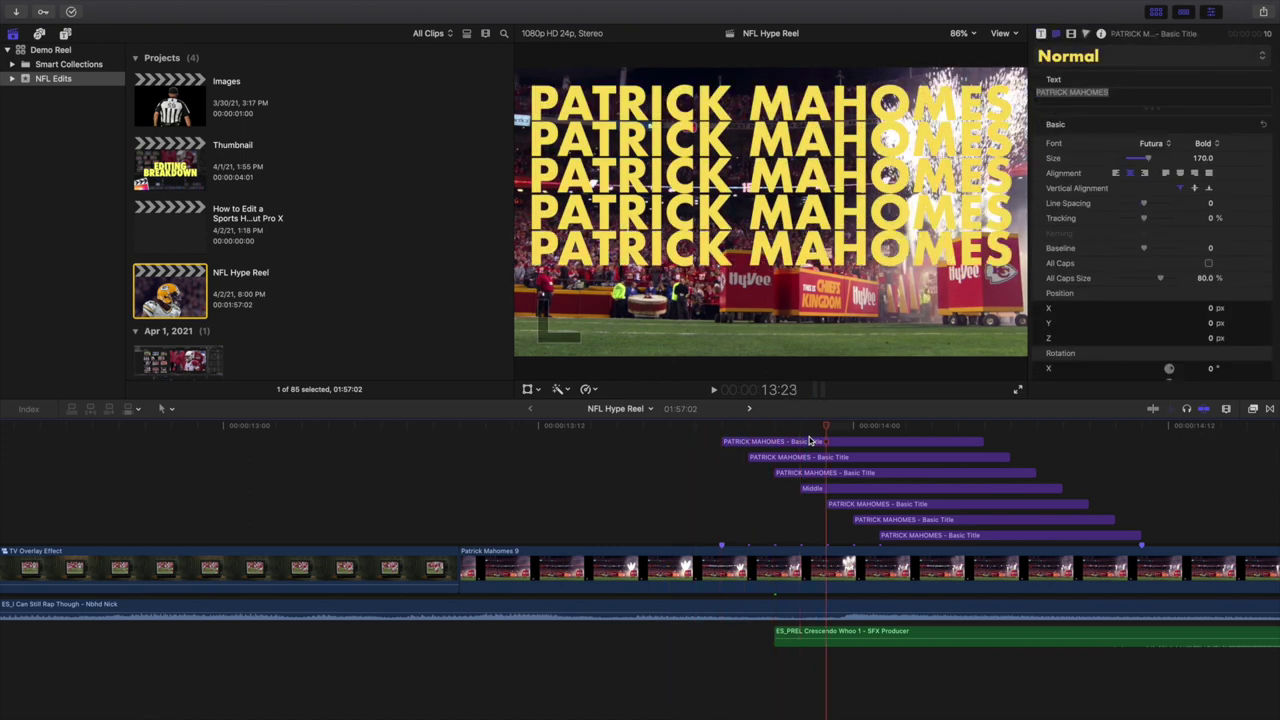
pyautogui.press('Right')
pyautogui.press('Right')
pyautogui.press('Right')
pyautogui.press('Right')
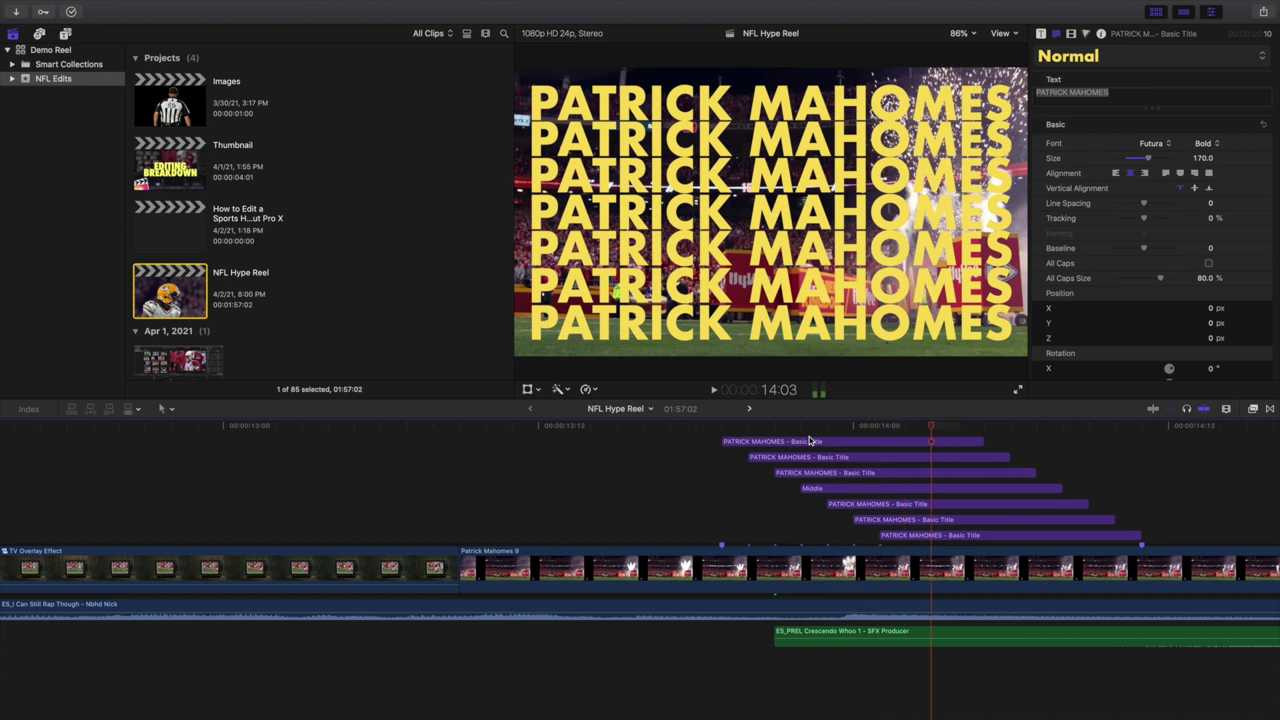
pyautogui.press('Right')
pyautogui.press('Right')
pyautogui.press('Right')
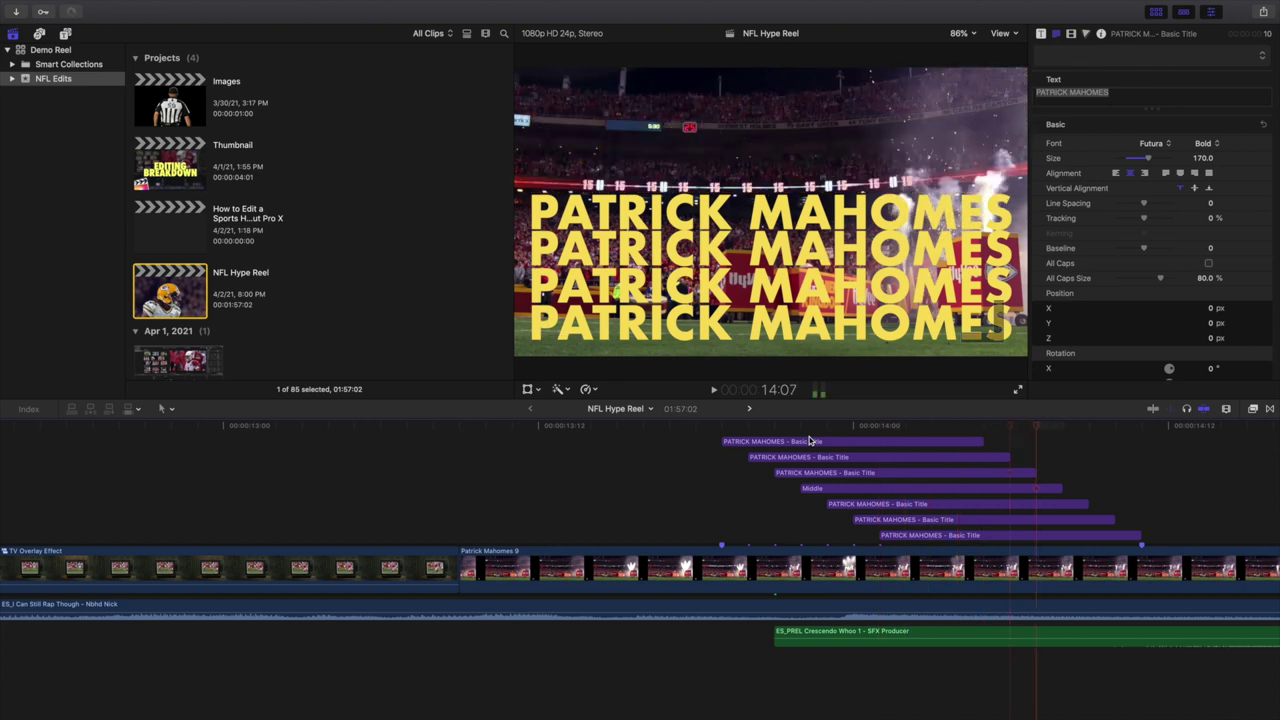
pyautogui.press('Right')
pyautogui.press('Right')
pyautogui.press('Right')
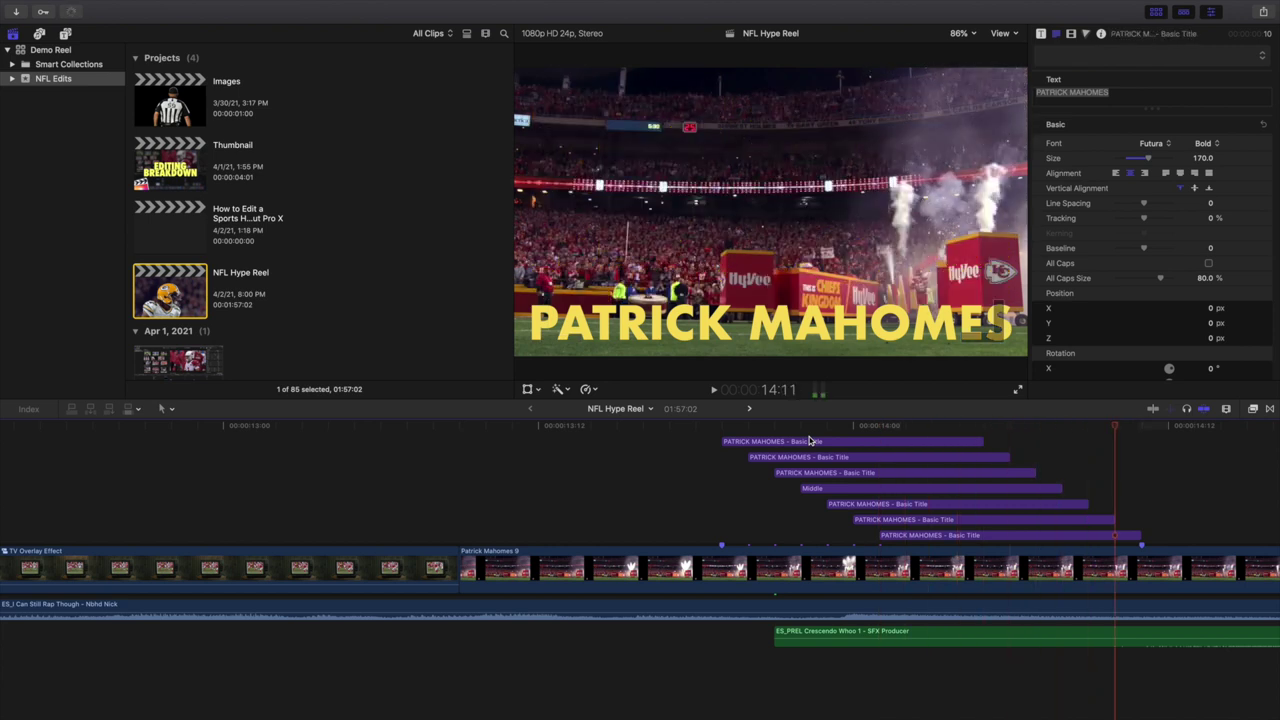
pyautogui.press('Right')
pyautogui.press('super+minus')
pyautogui.press('super+minus')
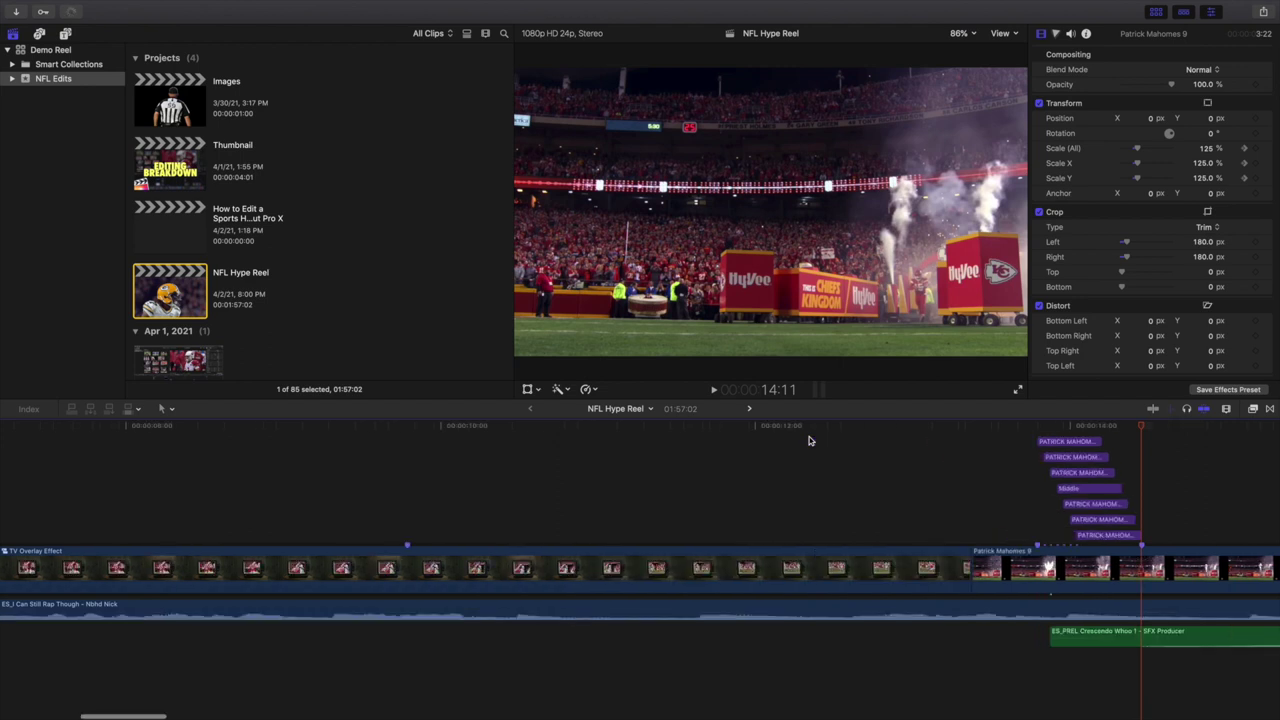
pyautogui.press('super+minus')
pyautogui.hscroll(6, 810, 440)
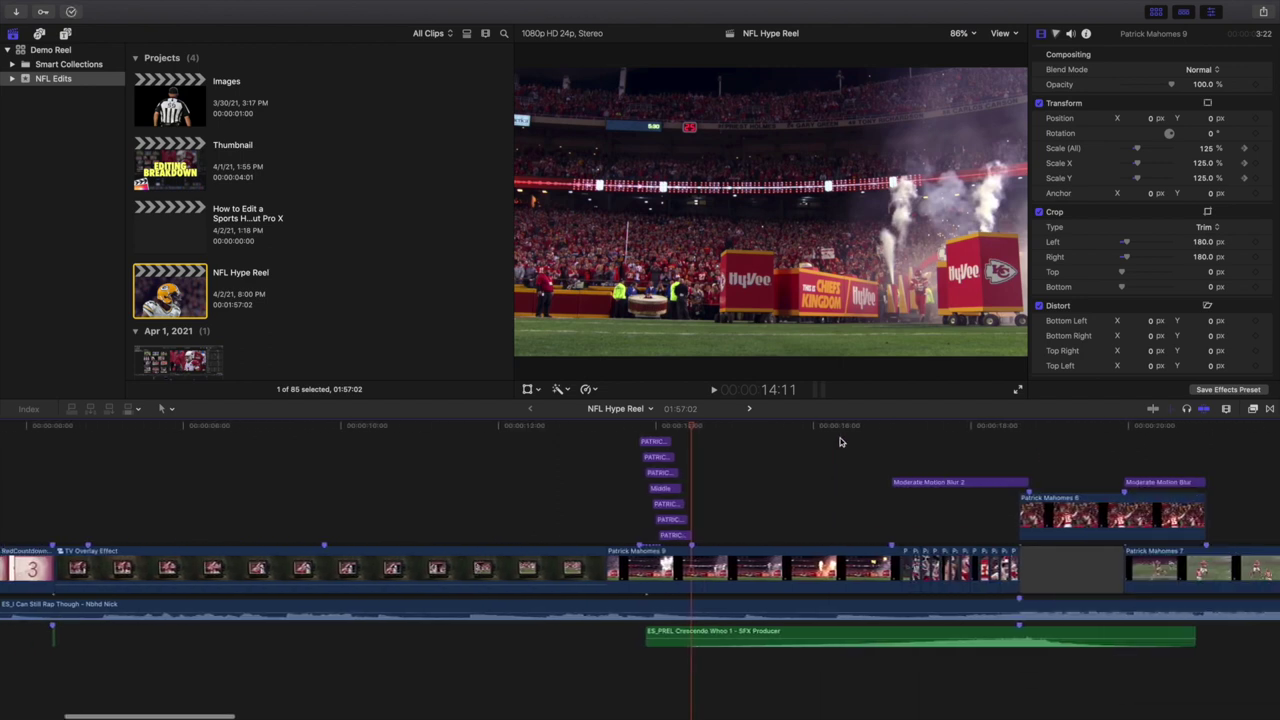
pyautogui.hscroll(3, 840, 441)
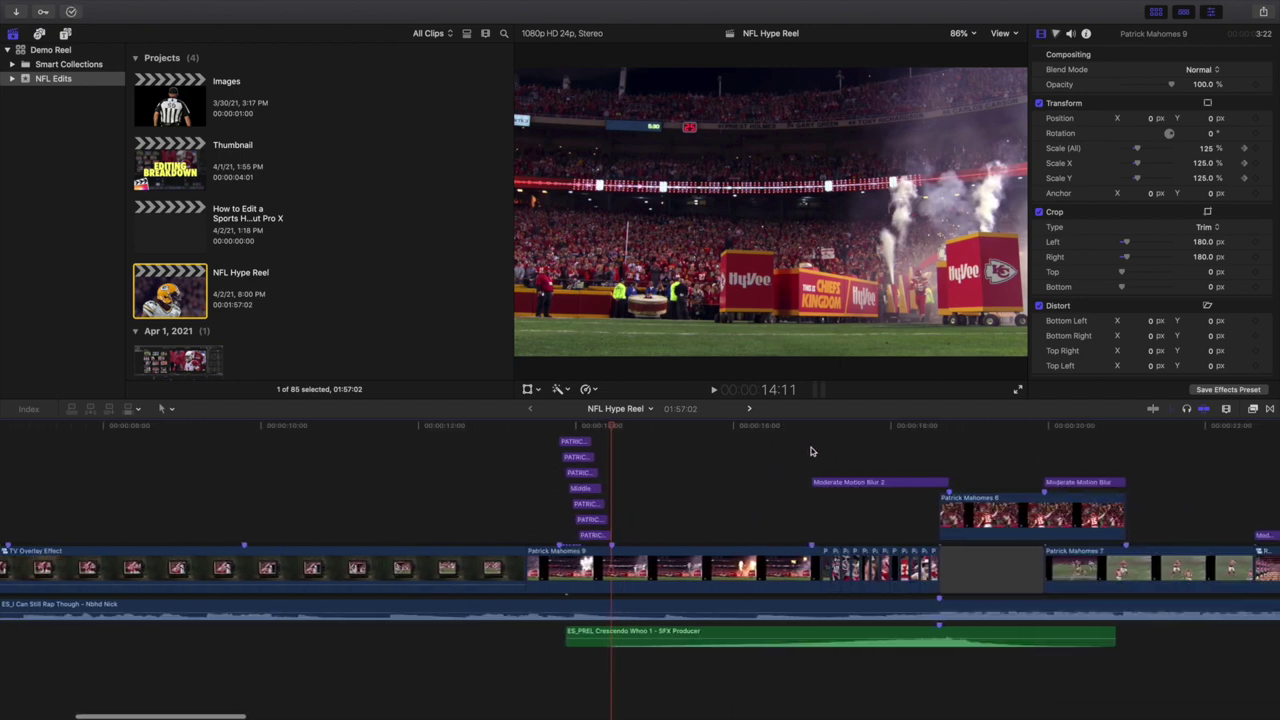
pyautogui.click(811, 451)
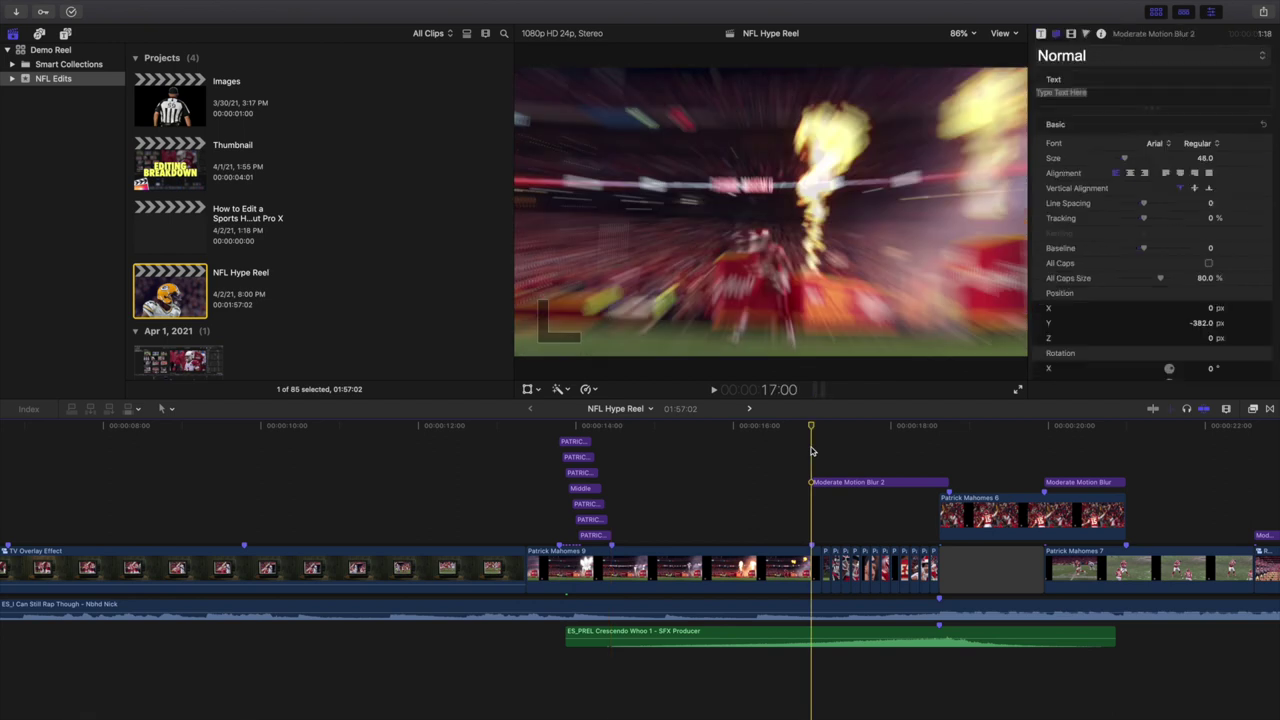
pyautogui.press('super+equal')
pyautogui.press('super+equal')
pyautogui.hscroll(2, 816, 451)
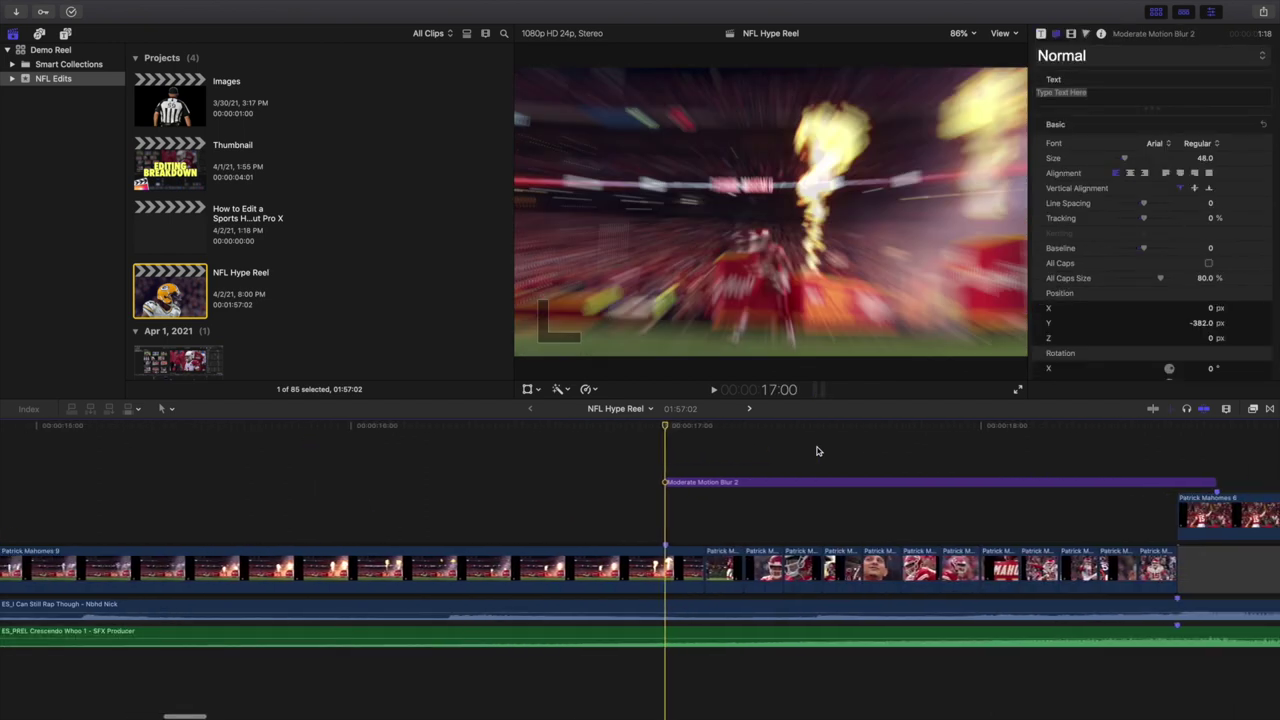
pyautogui.press('super+minus')
pyautogui.hscroll(-1, 816, 451)
pyautogui.hscroll(-1, 816, 451)
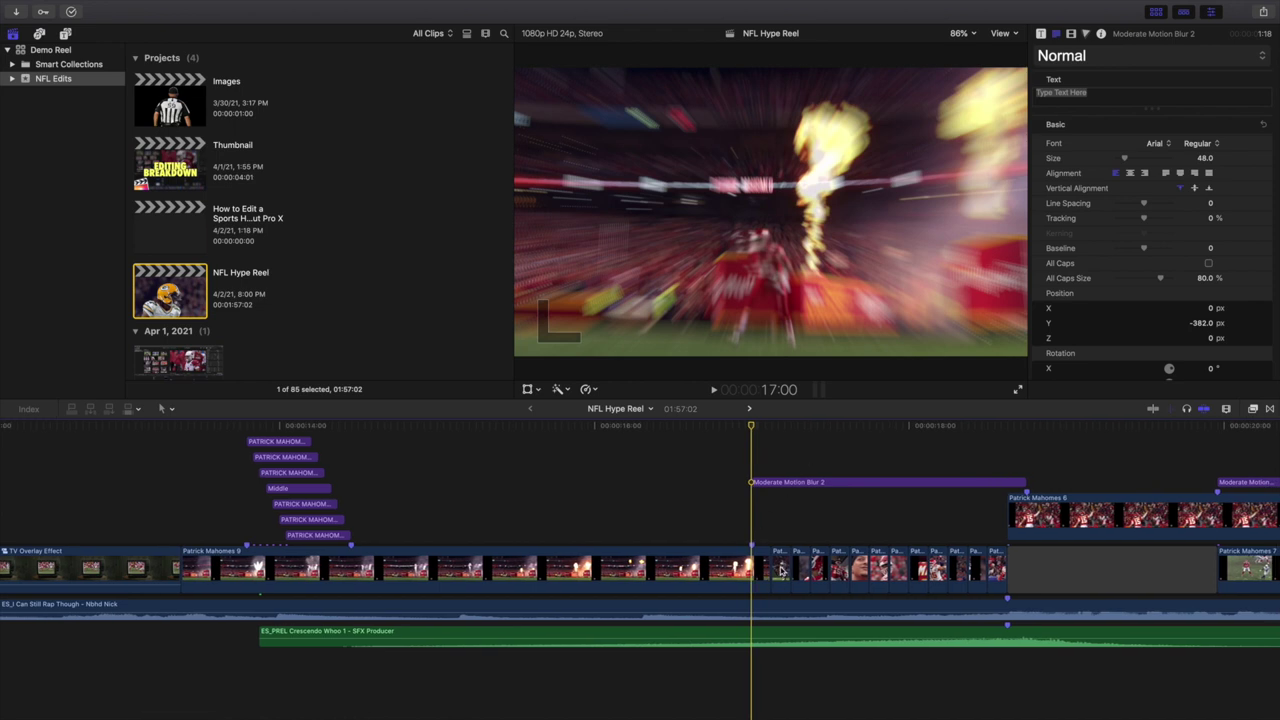
pyautogui.click(781, 568)
pyautogui.click(839, 563)
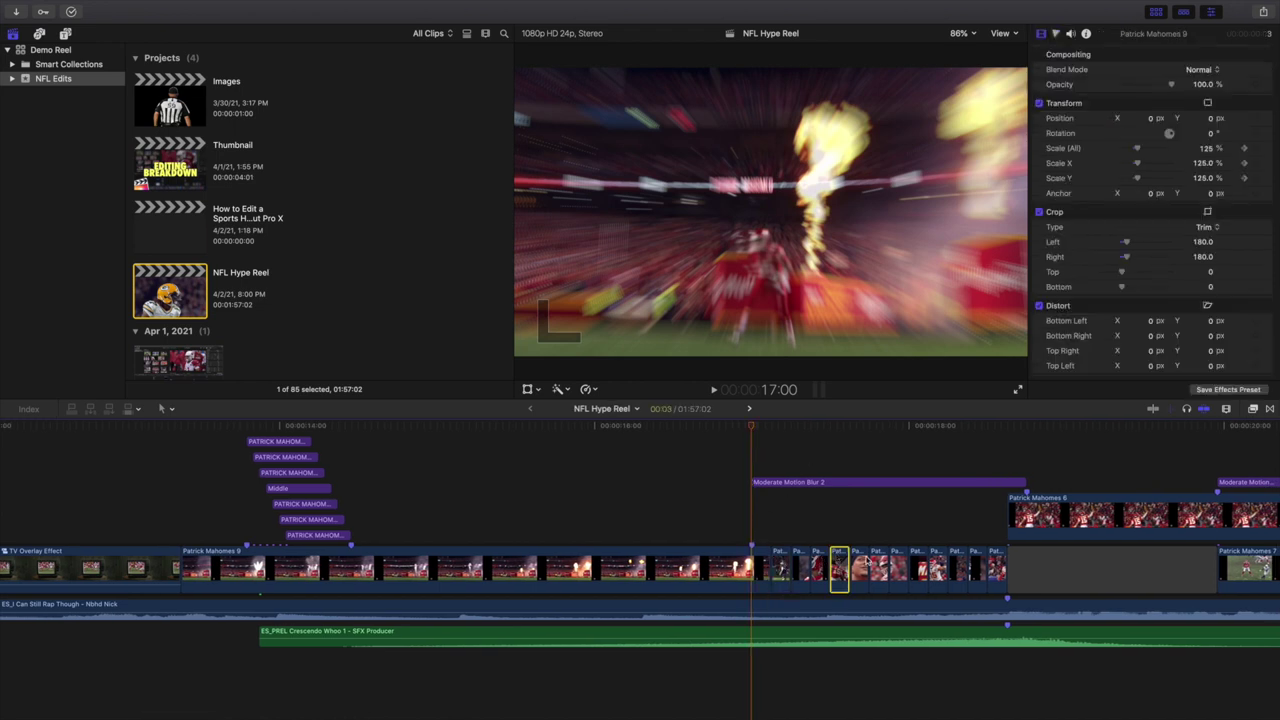
pyautogui.click(882, 562)
pyautogui.click(916, 562)
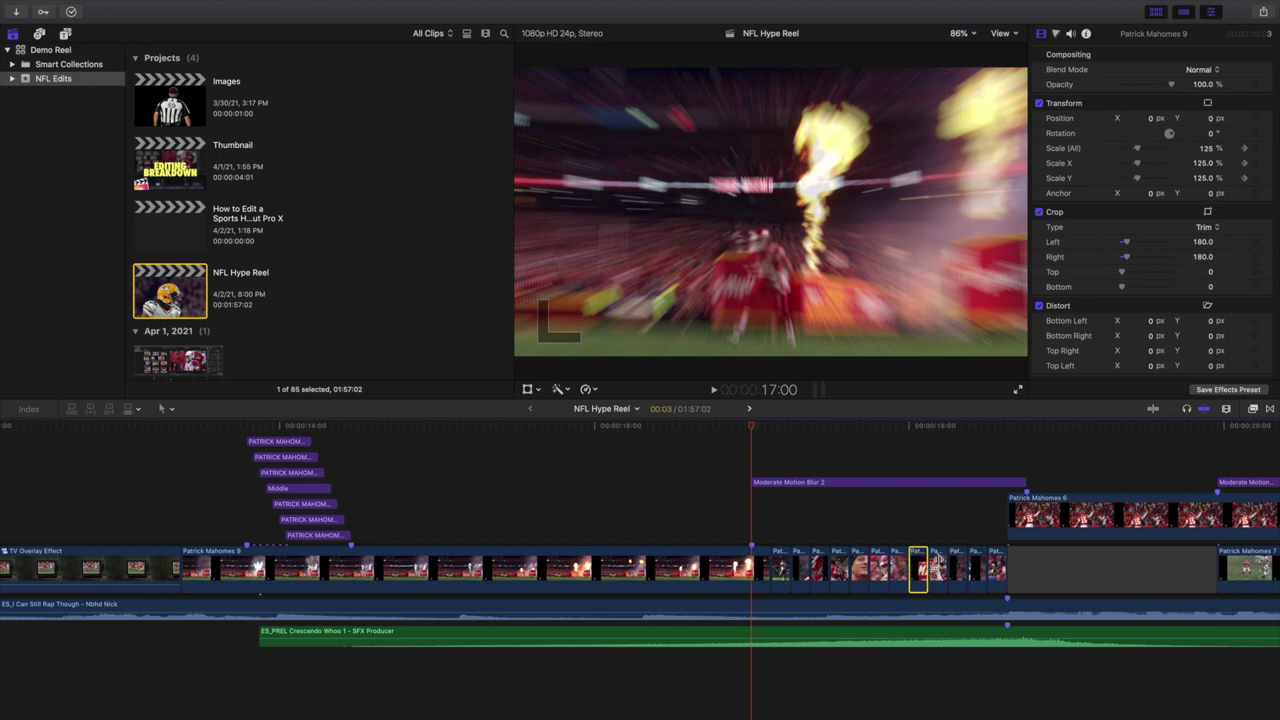
pyautogui.click(977, 564)
pyautogui.click(753, 462)
pyautogui.press('super+equal')
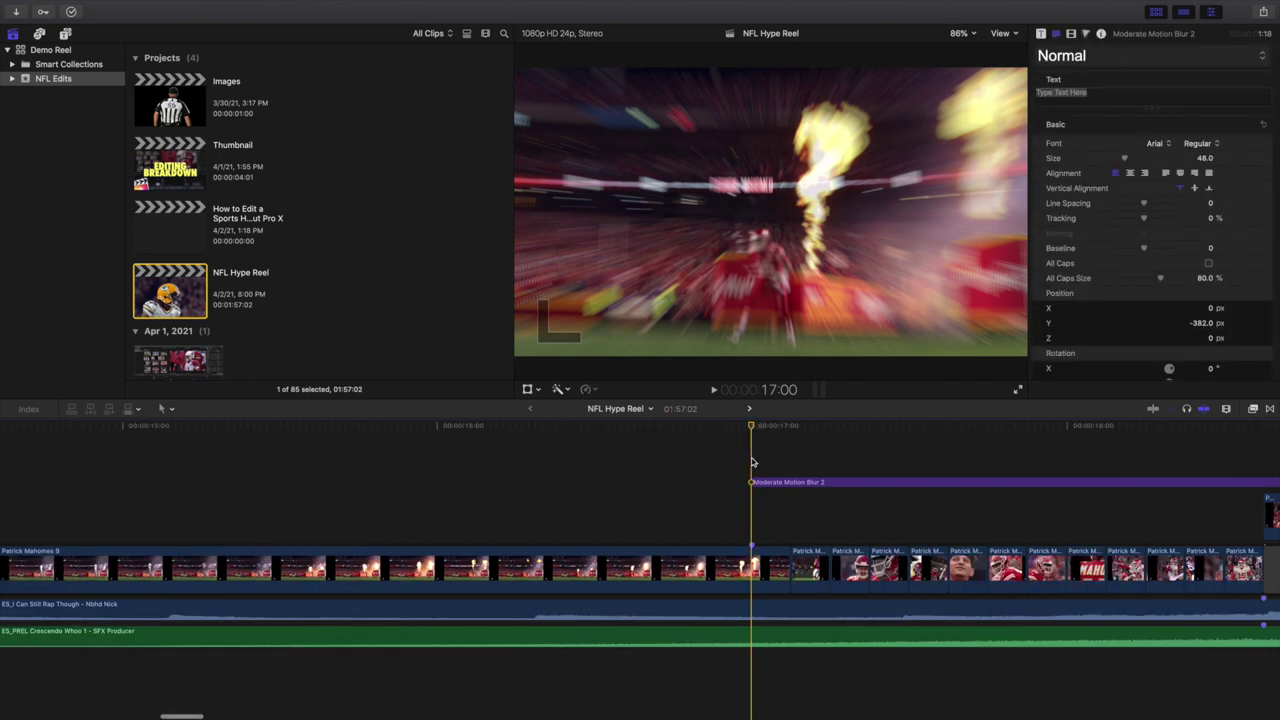
pyautogui.click(753, 568)
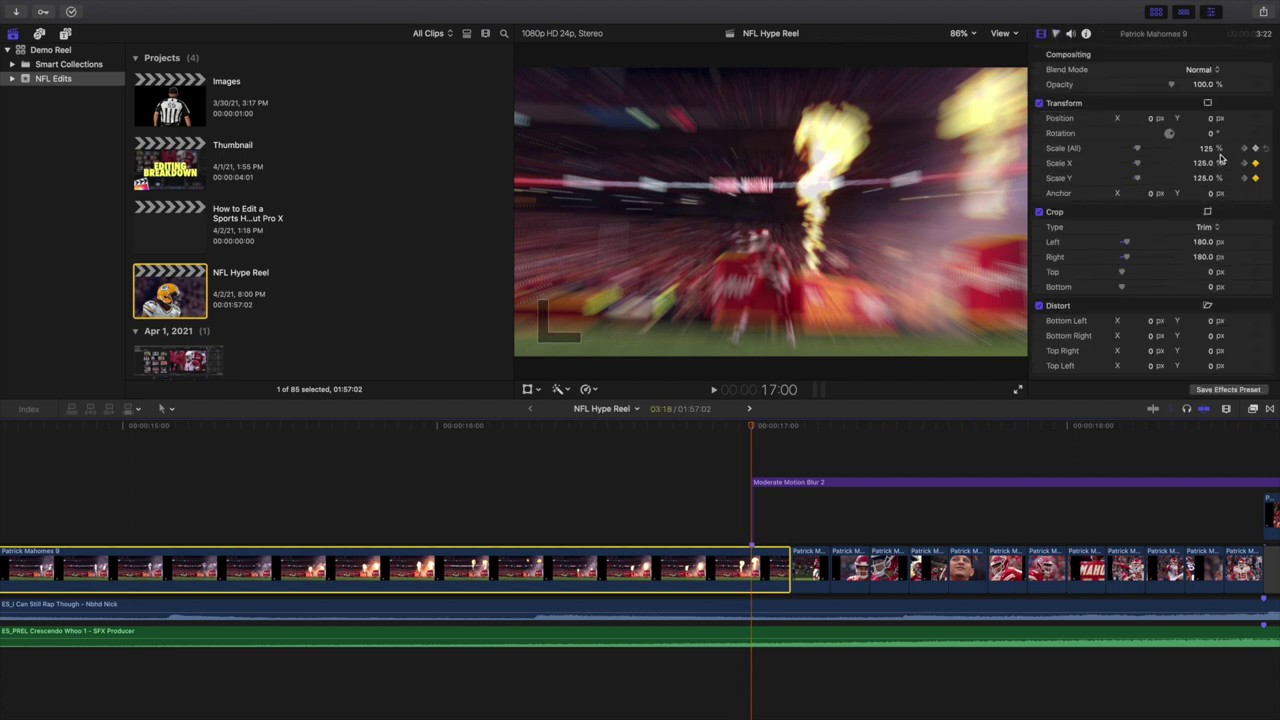
# Step: Play the Patrick Mahomes 9 scale pop at 17:00 and set its end Scale to 225%
pyautogui.press('space')
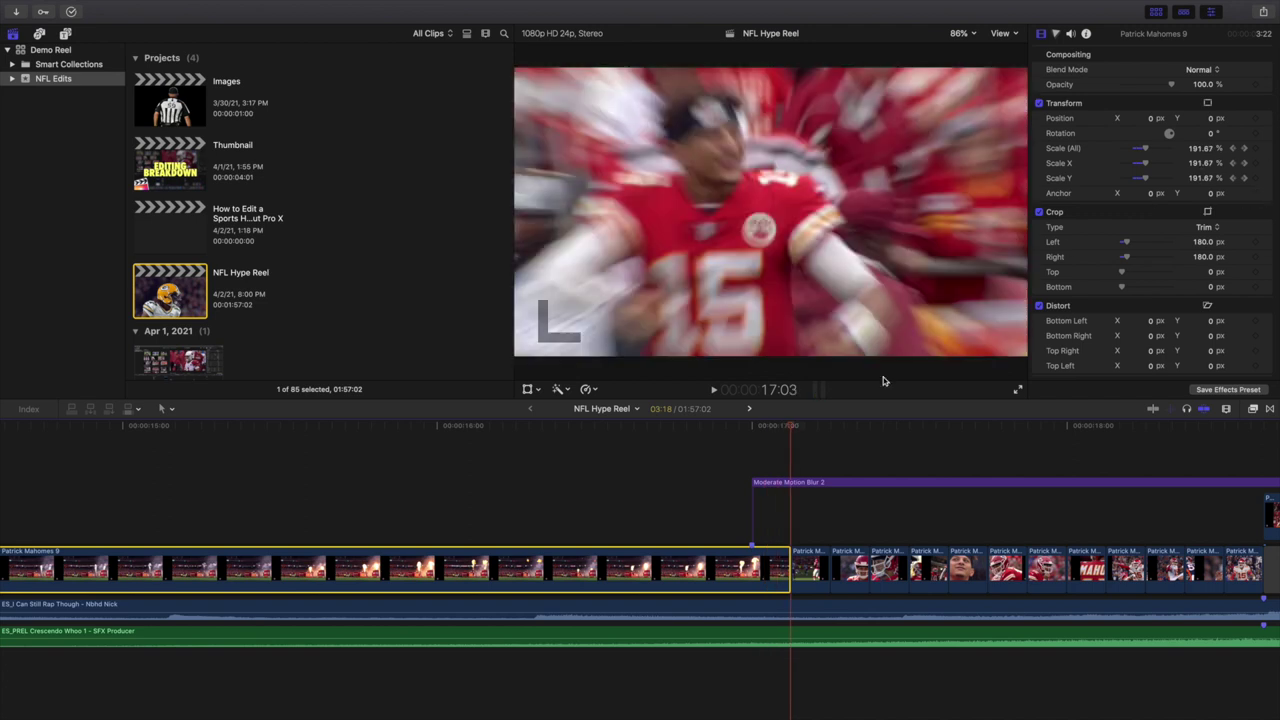
pyautogui.click(790, 467)
pyautogui.click(772, 555)
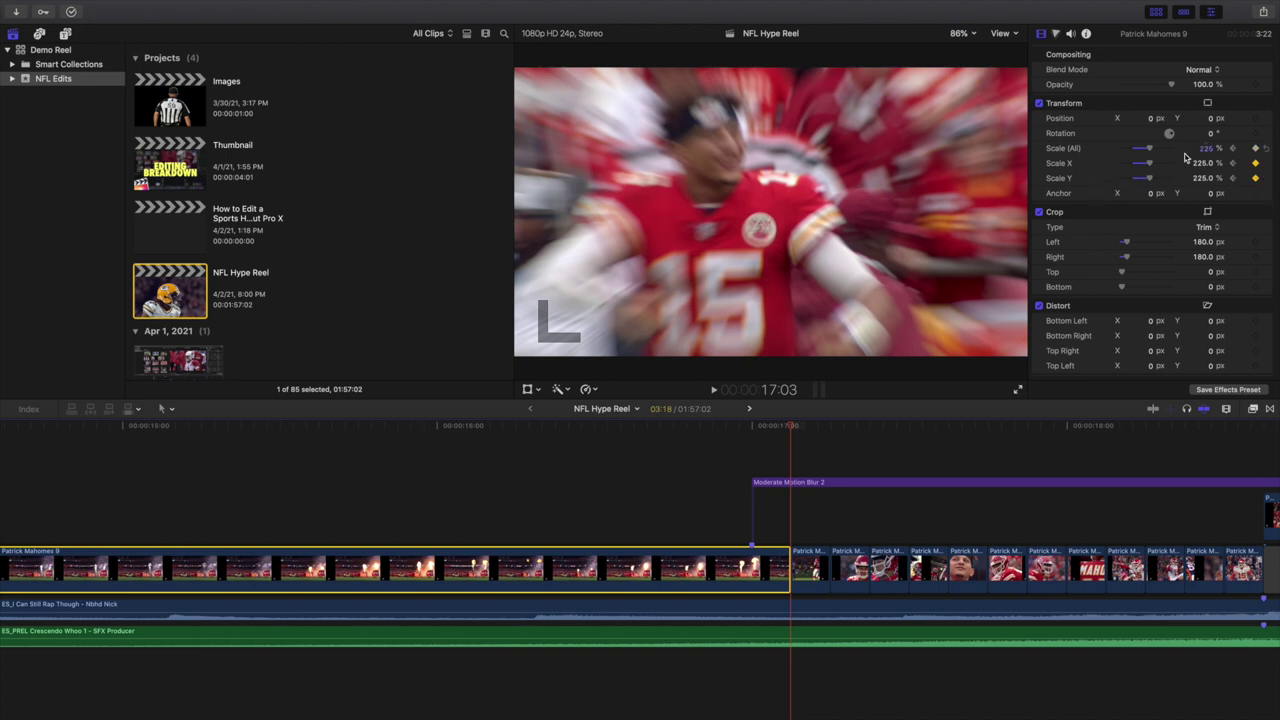
# Step: Step through the zoomed frames from 17:15 to 18:08, then jump to 18:15 where Patrick Mahomes 6 begins
pyautogui.press('Right')
pyautogui.press('Right')
pyautogui.press('Right')
pyautogui.press('Right')
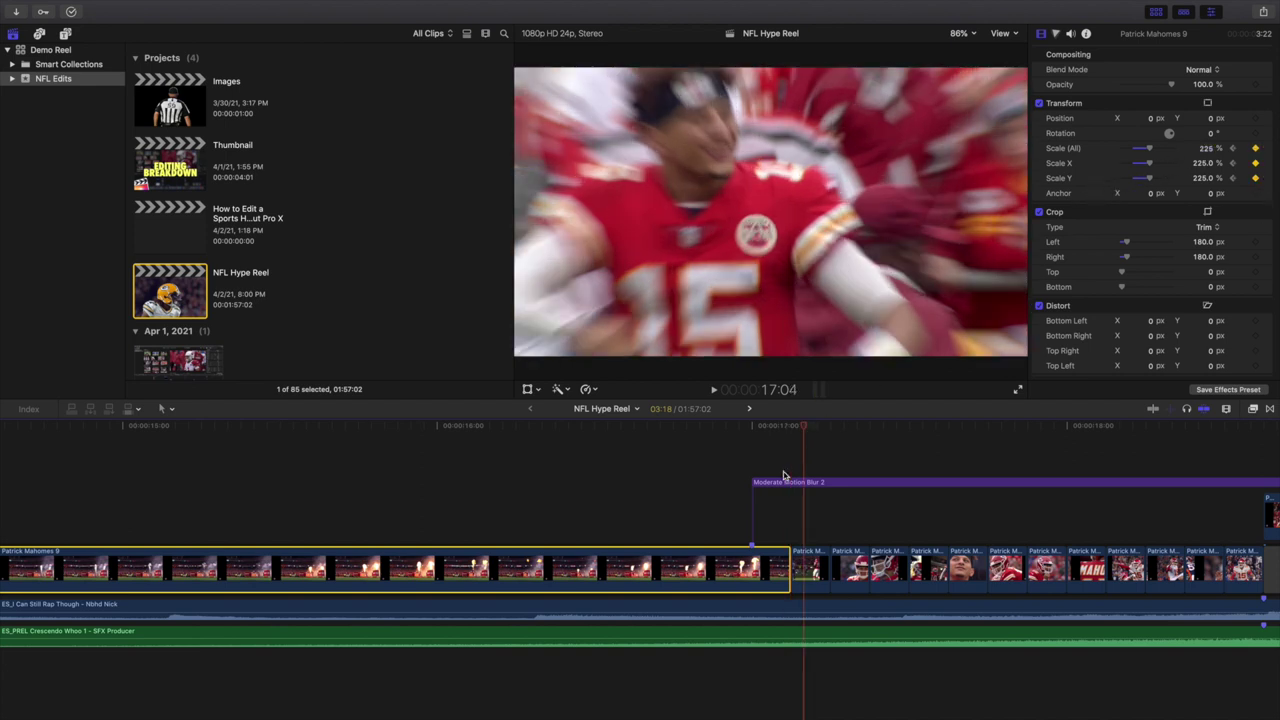
pyautogui.press('Right')
pyautogui.press('Right')
pyautogui.press('Right')
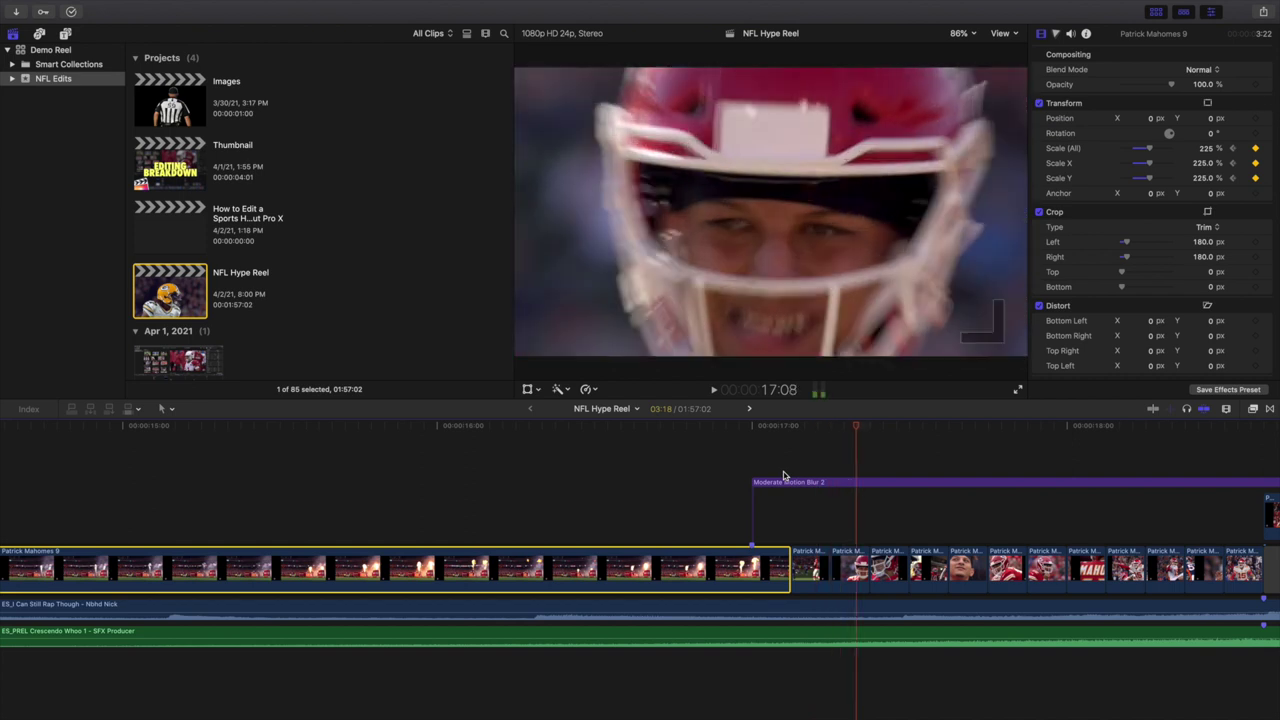
pyautogui.press('Right')
pyautogui.press('Right')
pyautogui.press('Right')
pyautogui.press('Right')
pyautogui.press('Right')
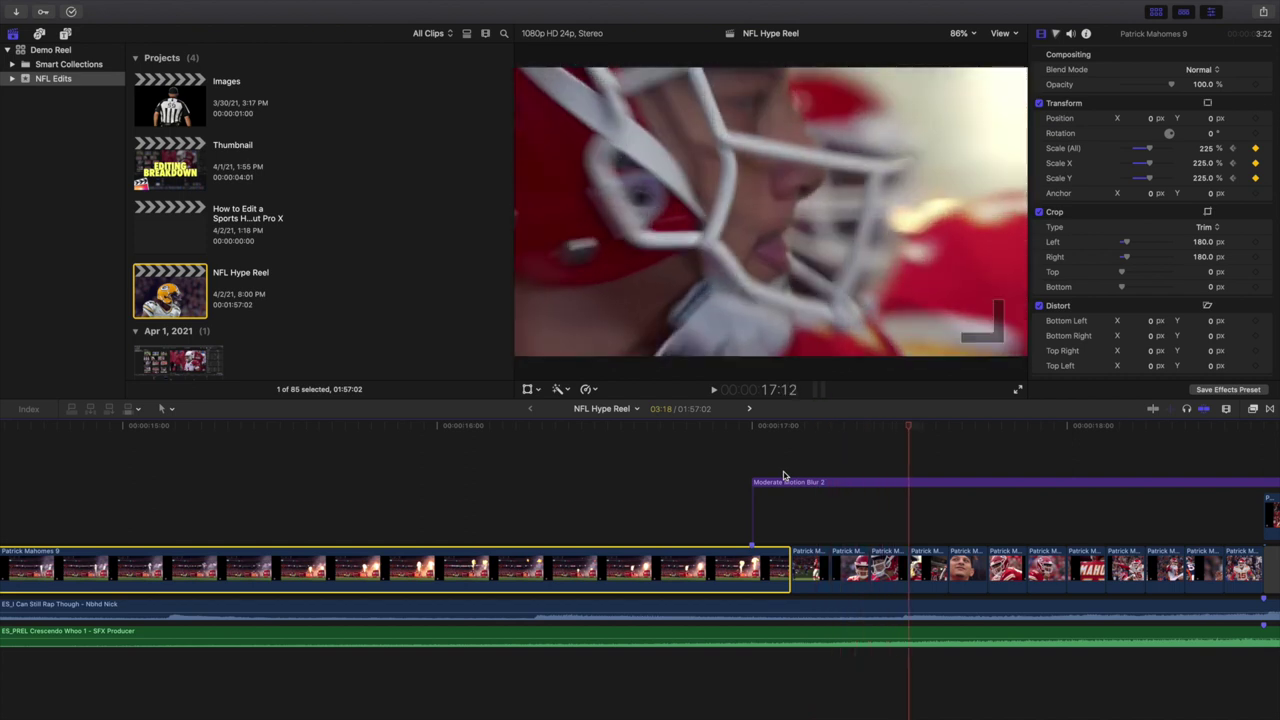
pyautogui.press('Right')
pyautogui.press('Right')
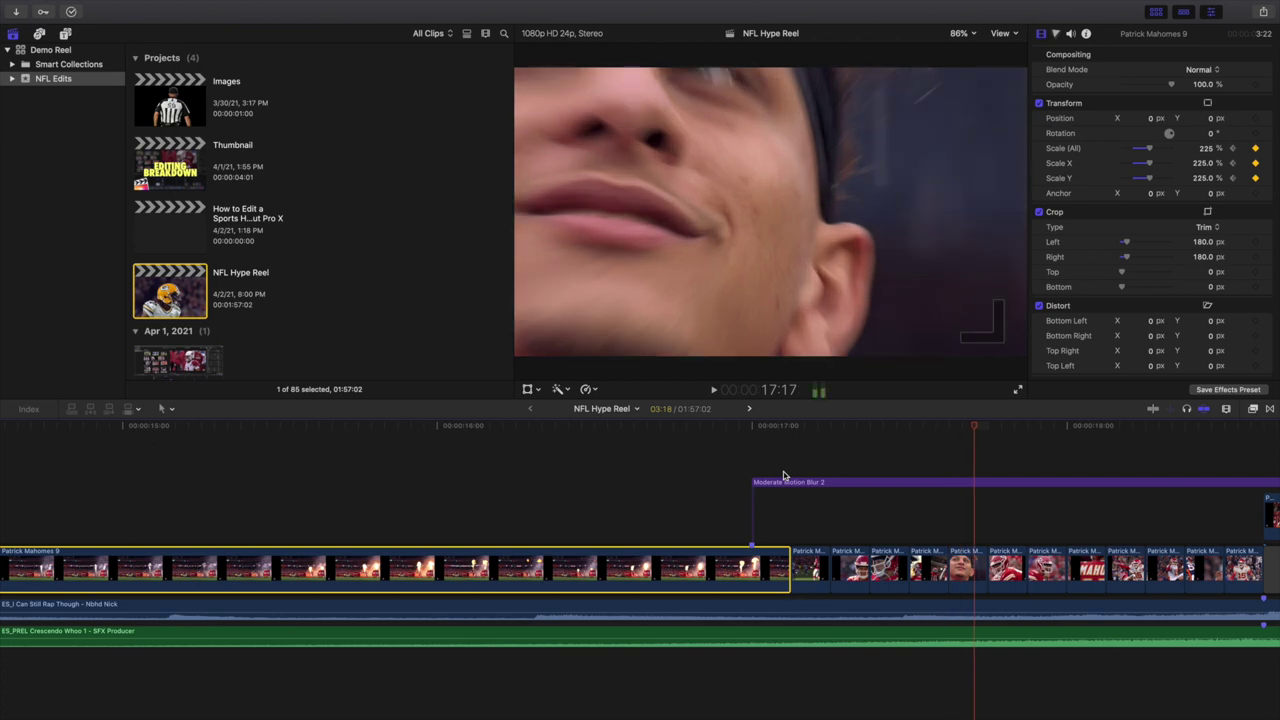
pyautogui.press('Right')
pyautogui.press('Right')
pyautogui.press('Right')
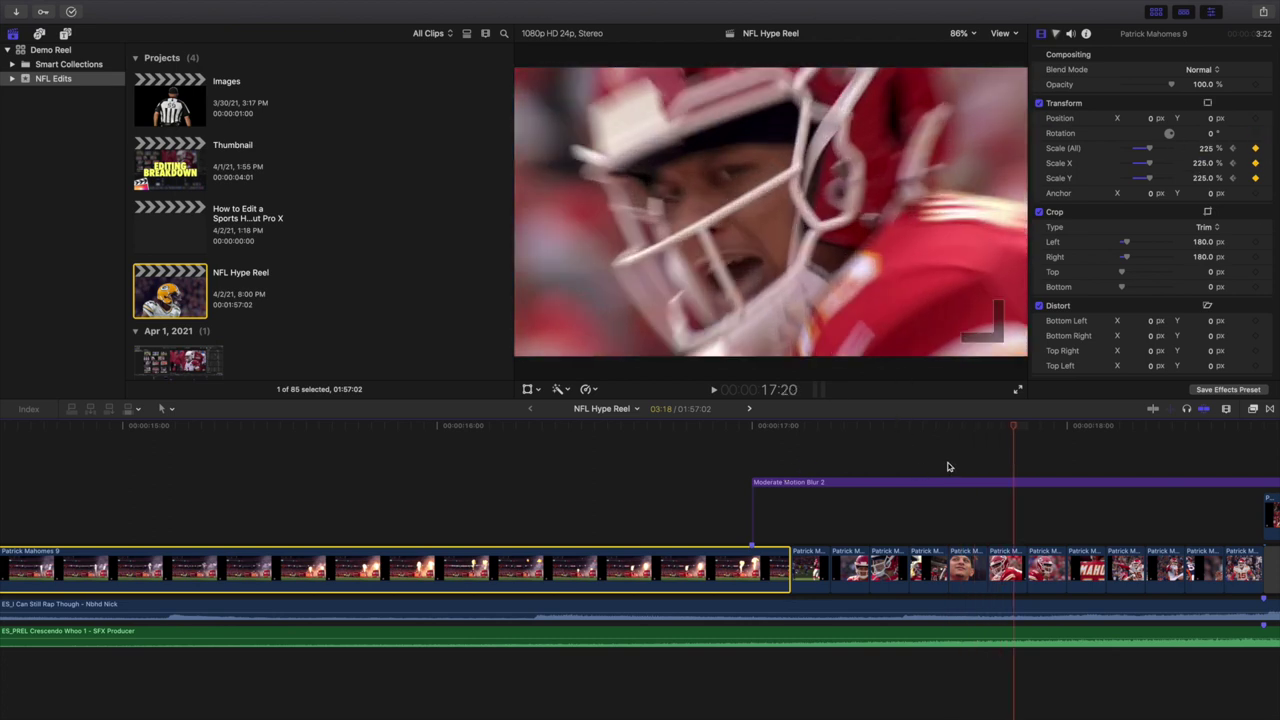
pyautogui.hscroll(3, 960, 468)
pyautogui.press('Right')
pyautogui.press('Right')
pyautogui.press('Right')
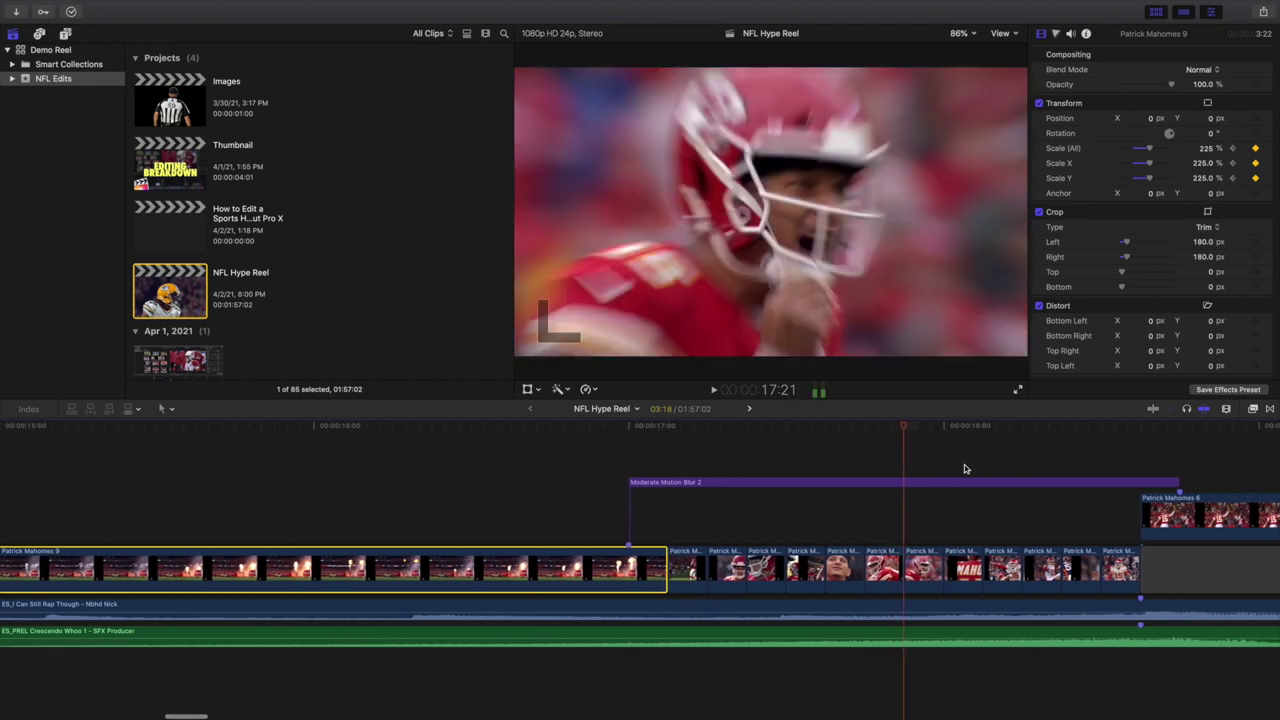
pyautogui.press('Right')
pyautogui.press('Right')
pyautogui.press('Right')
pyautogui.press('Right')
pyautogui.press('Right')
pyautogui.press('Right')
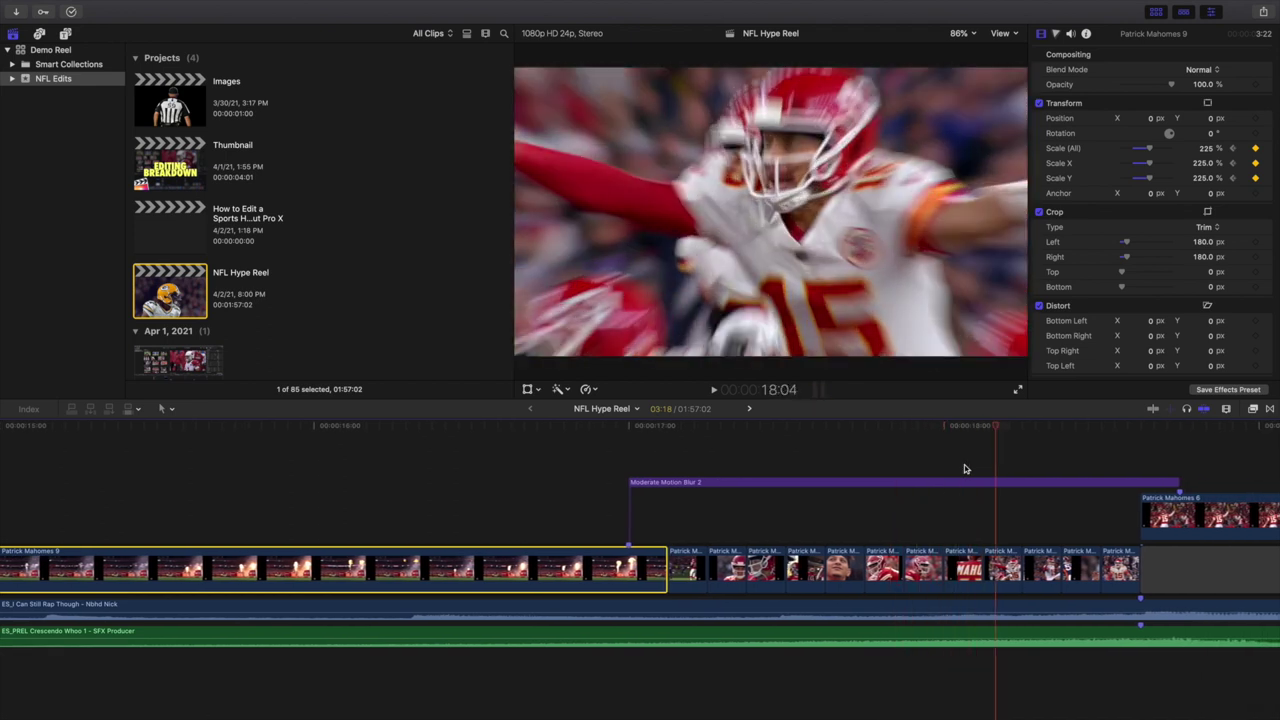
pyautogui.press('Right')
pyautogui.press('Right')
pyautogui.press('Right')
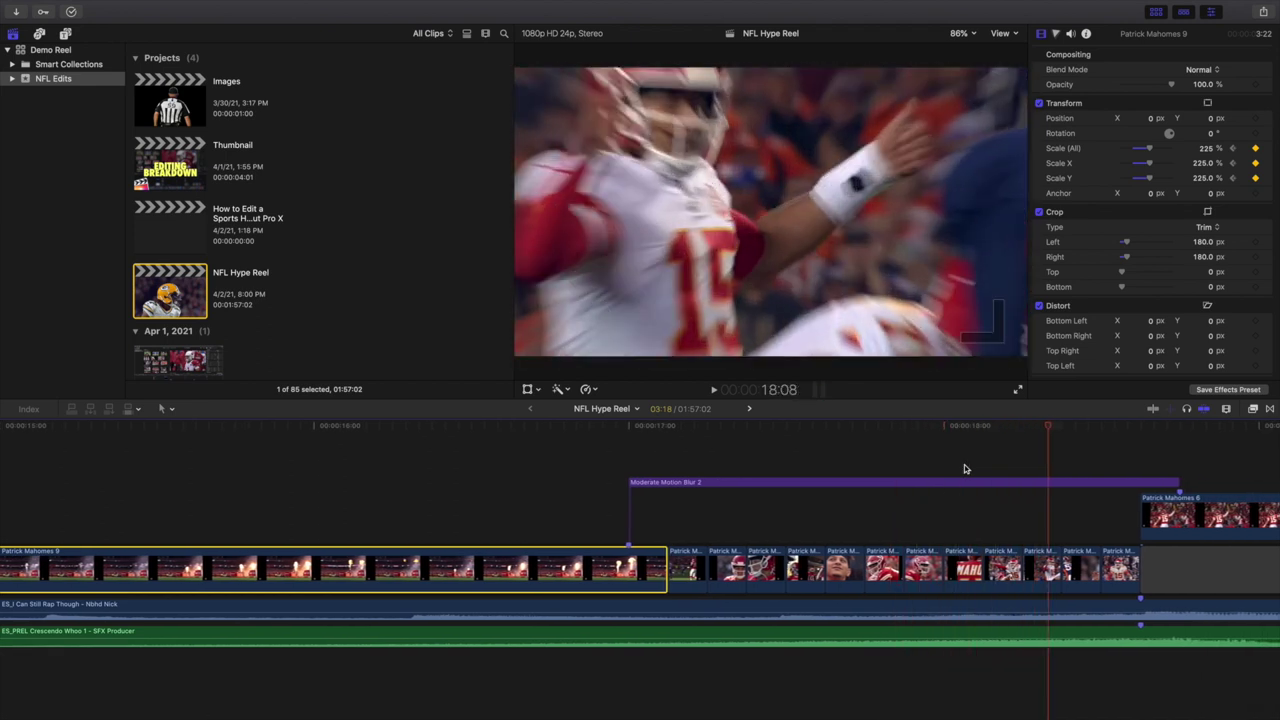
pyautogui.hscroll(6, 965, 469)
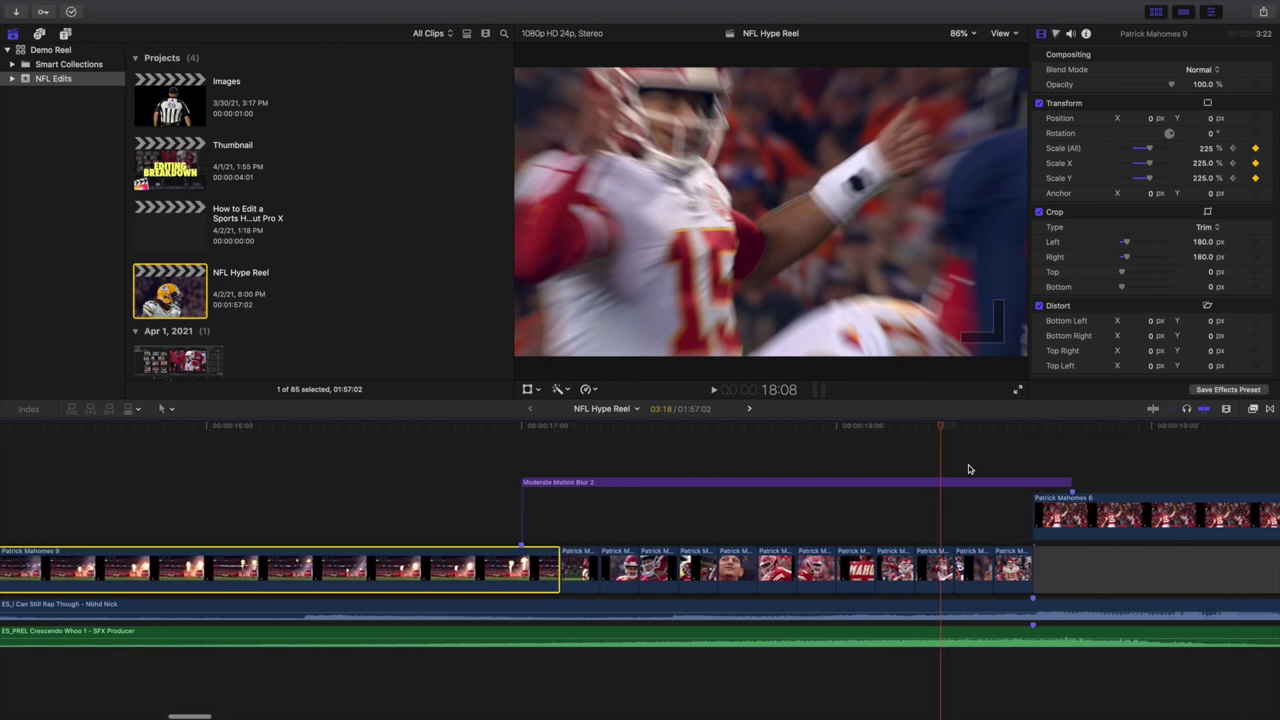
pyautogui.click(836, 462)
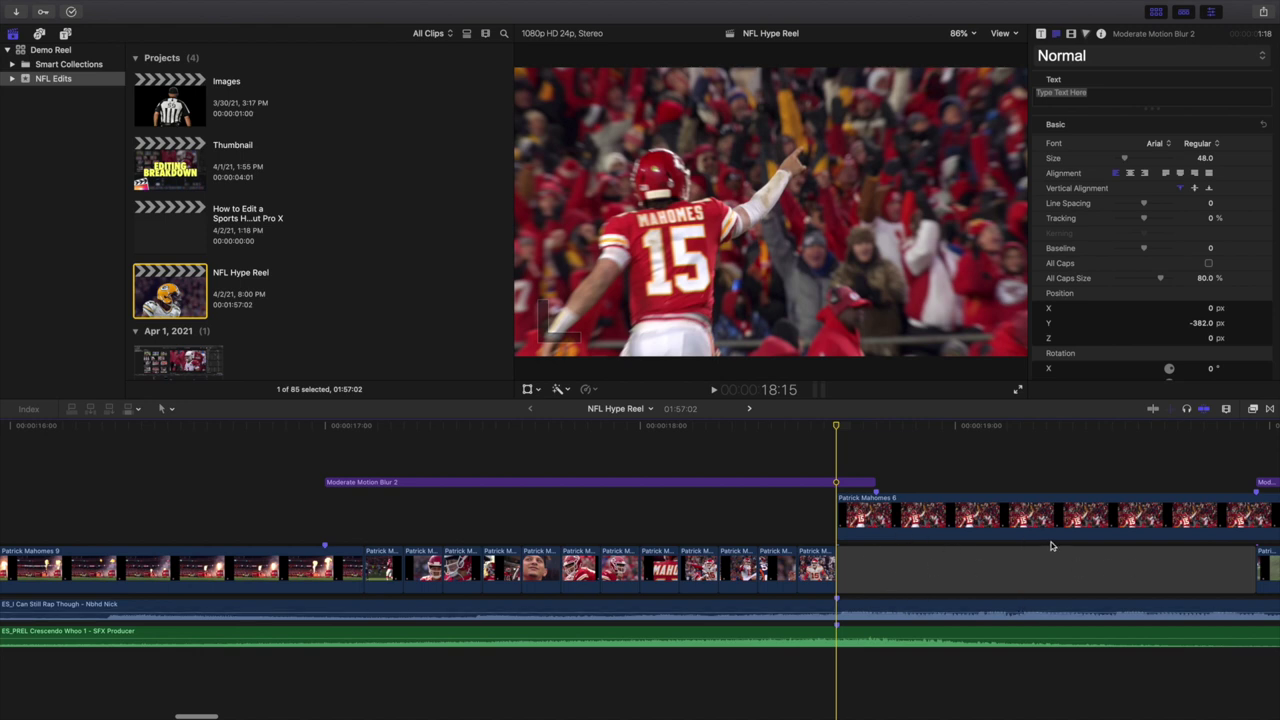
pyautogui.hscroll(2, 1051, 542)
pyautogui.hscroll(-2, 792, 568)
pyautogui.click(817, 563)
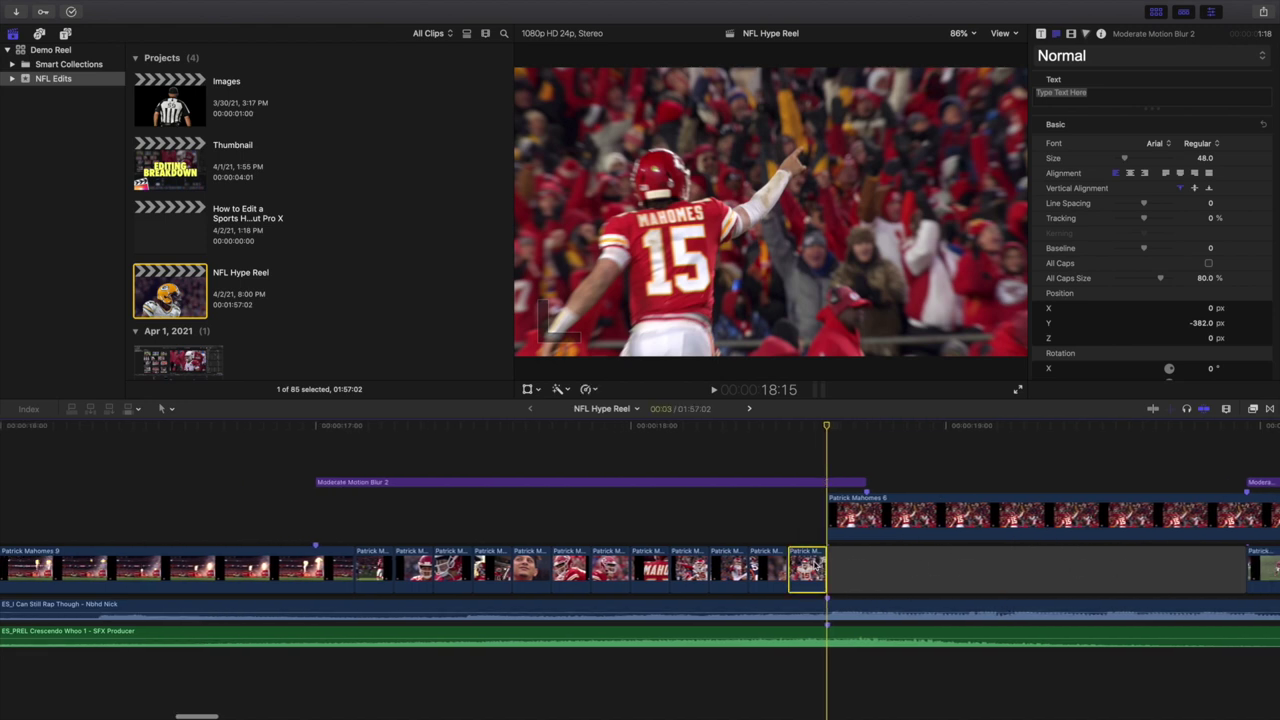
pyautogui.rightClick(814, 564)
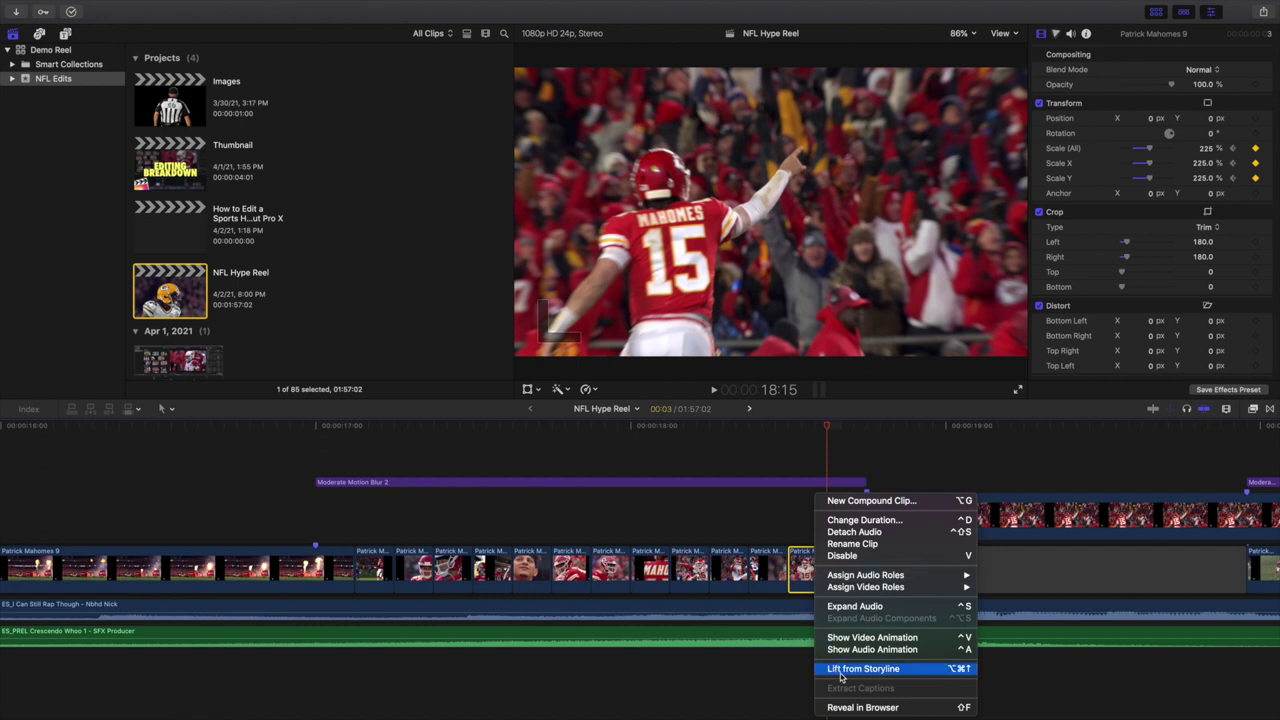
pyautogui.click(820, 463)
pyautogui.hscroll(3, 907, 557)
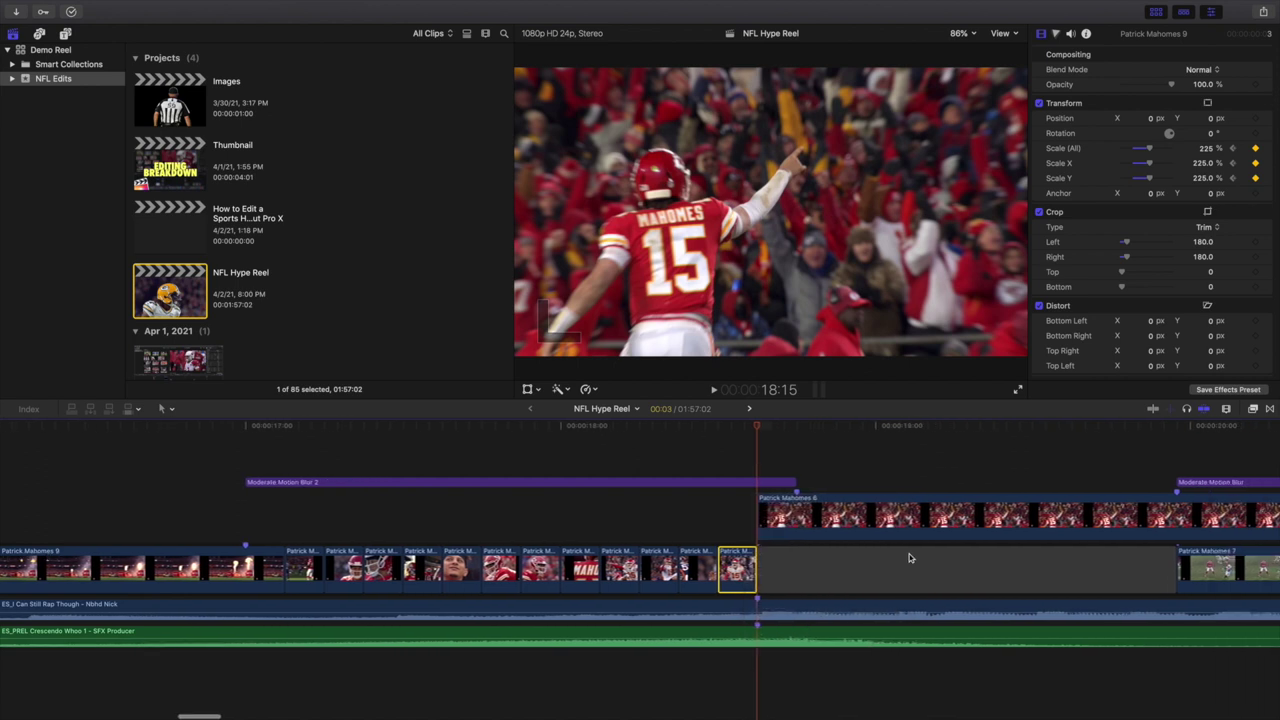
pyautogui.click(795, 520)
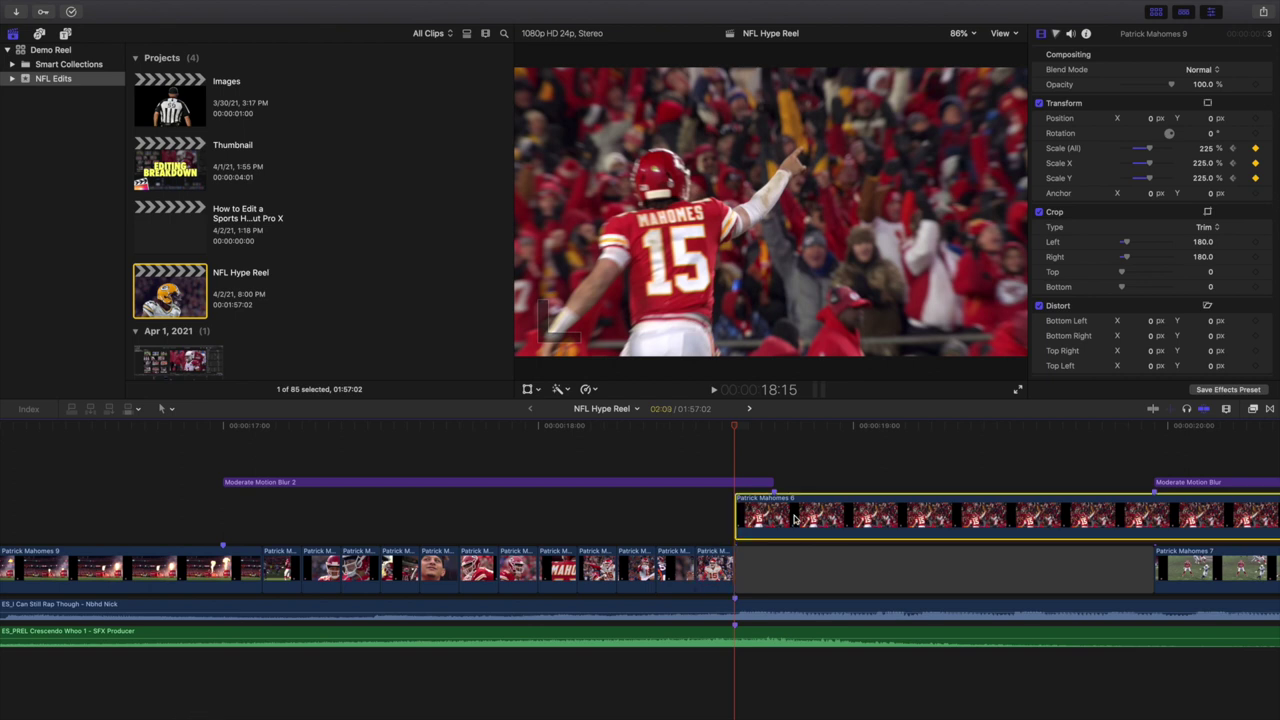
pyautogui.press('Right')
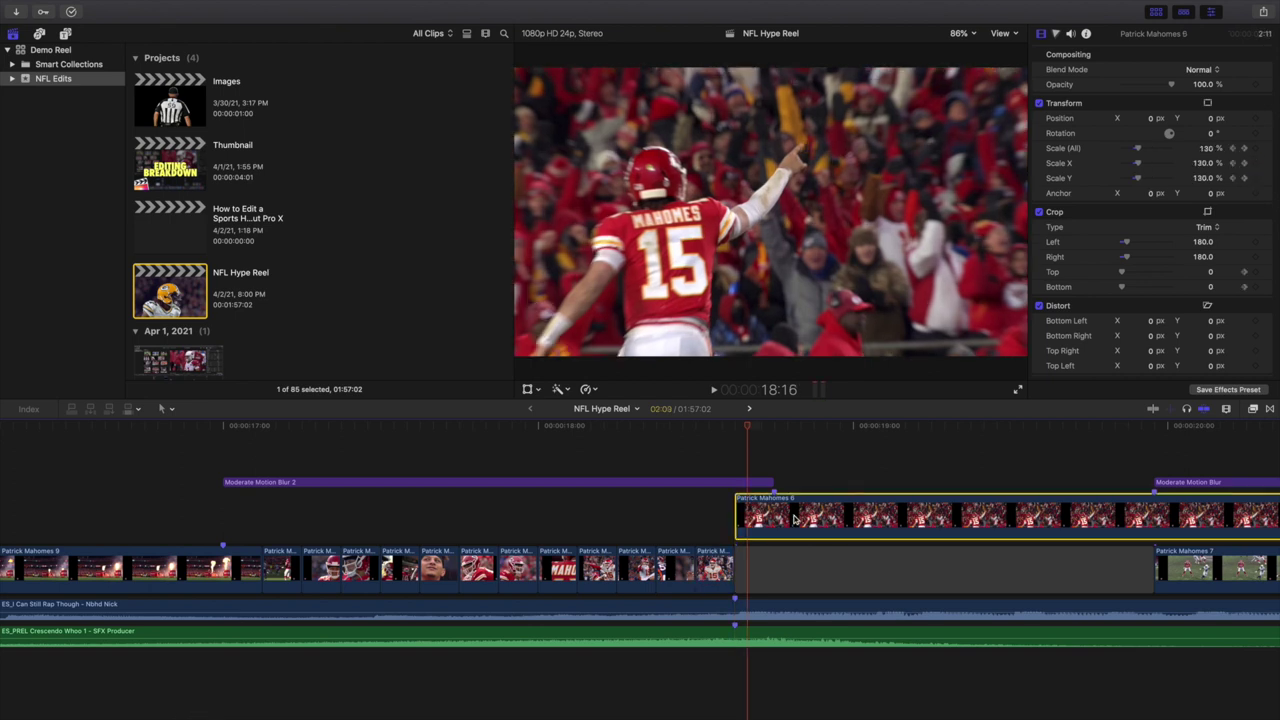
pyautogui.press('Right')
pyautogui.press('Right')
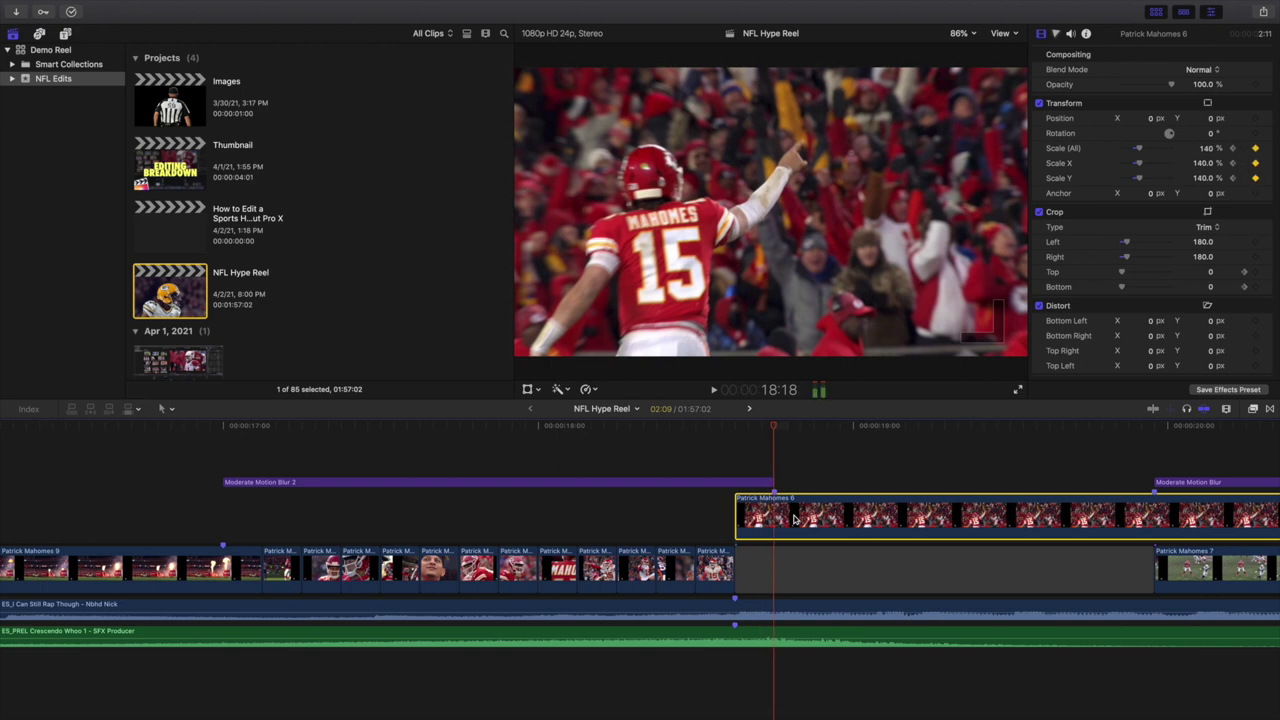
pyautogui.press('Right')
pyautogui.press('Right')
pyautogui.press('Right')
pyautogui.press('Right')
pyautogui.press('Right')
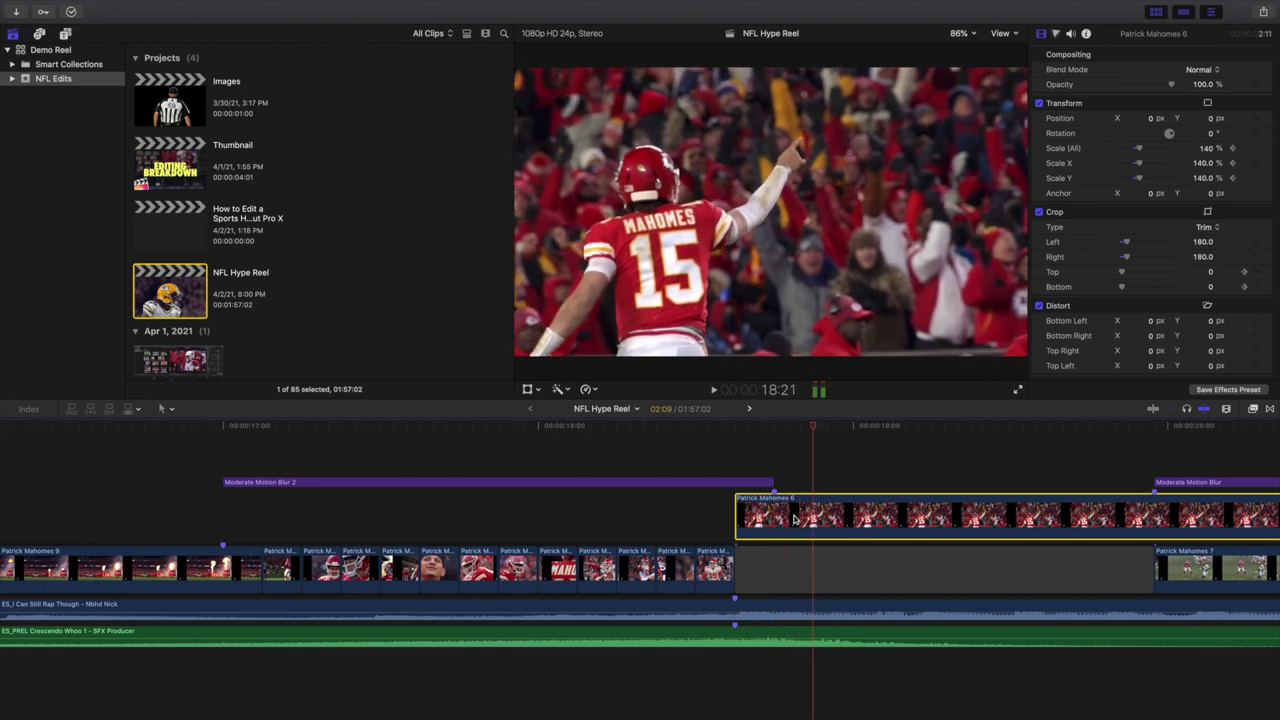
pyautogui.hscroll(5, 849, 543)
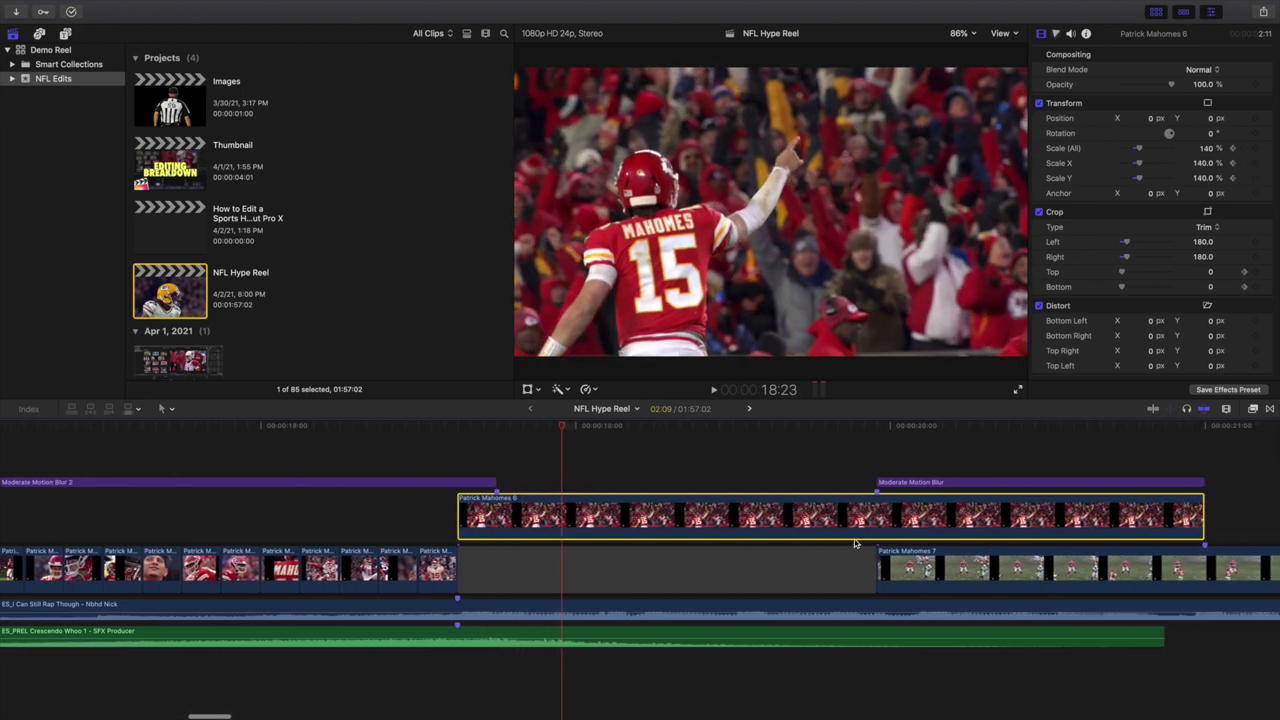
pyautogui.click(854, 479)
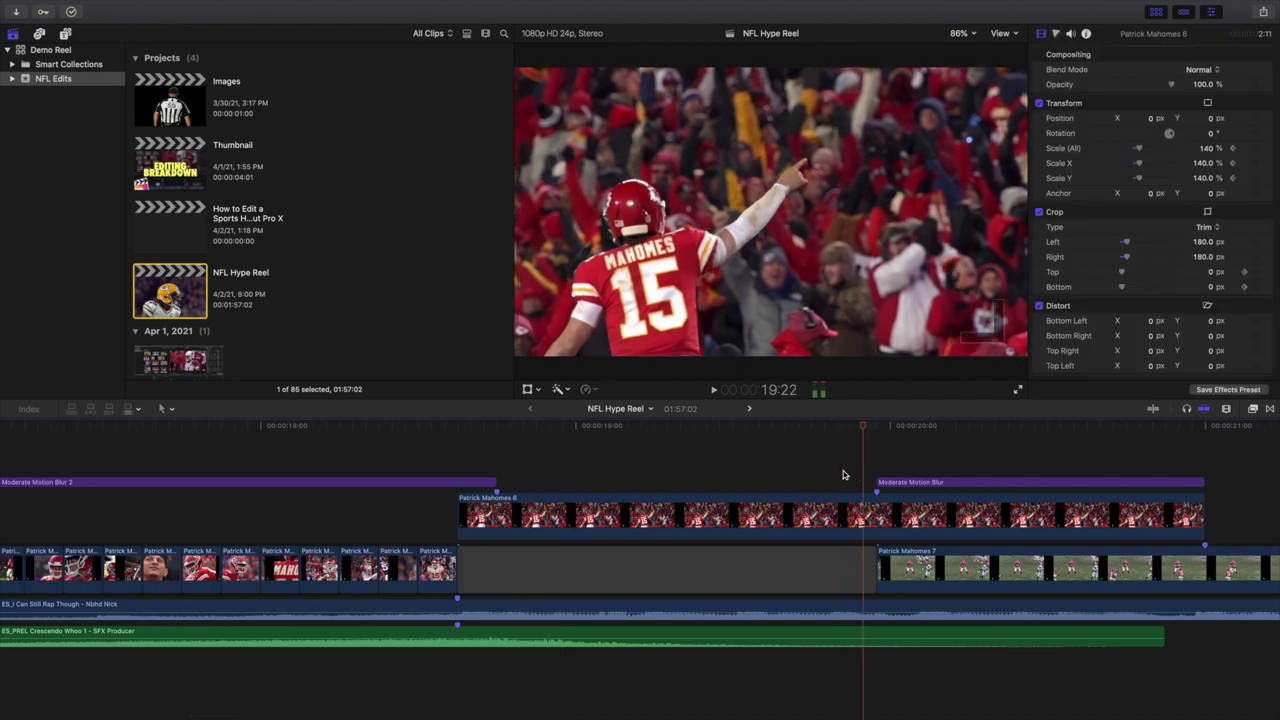
pyautogui.click(952, 487)
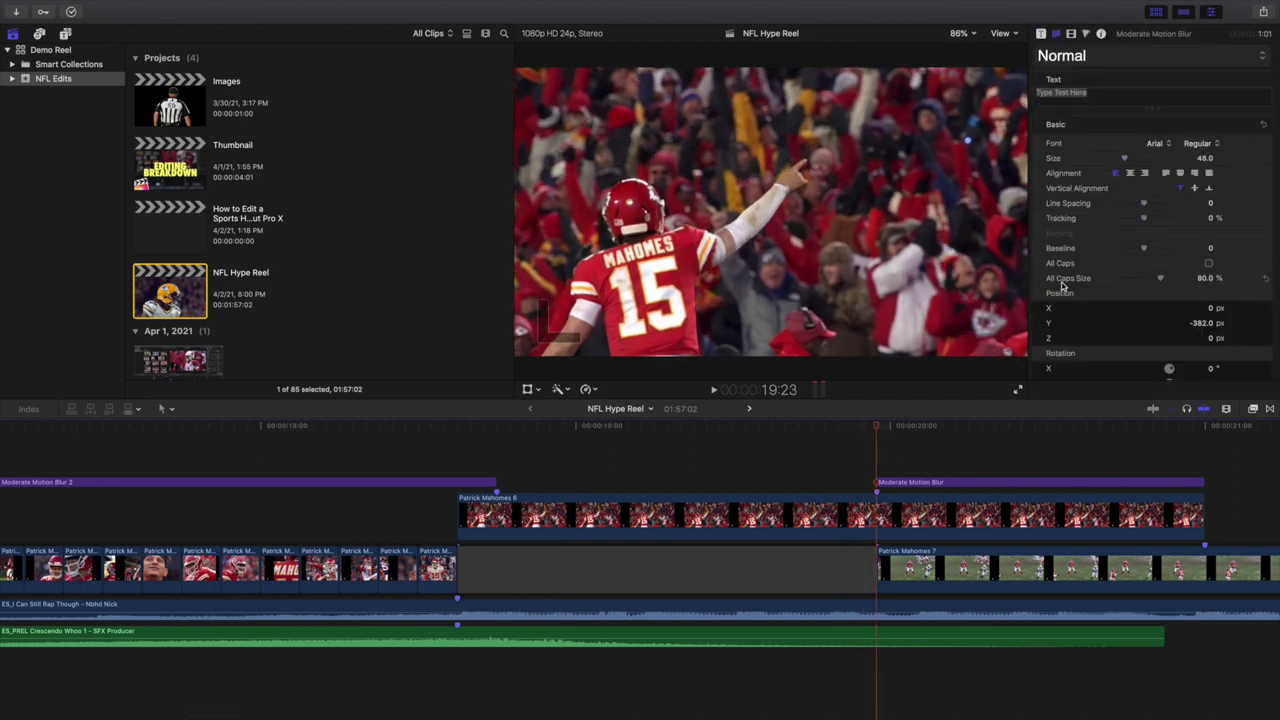
pyautogui.click(937, 519)
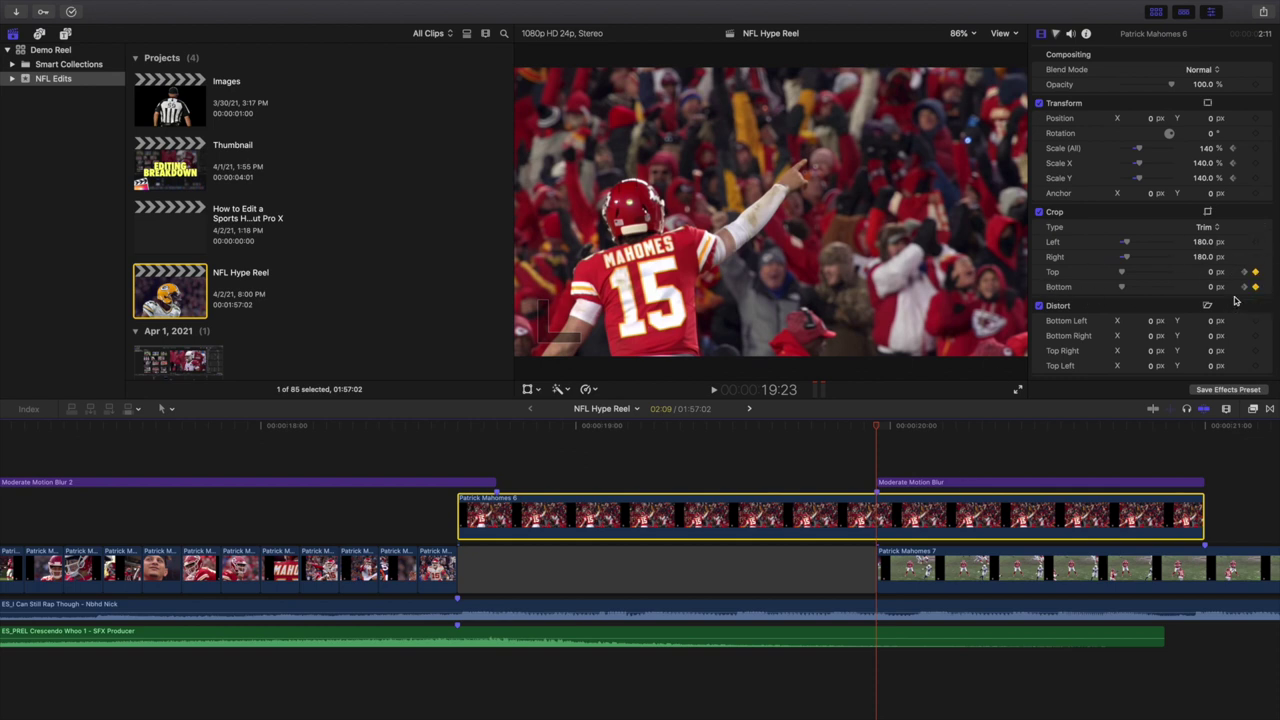
# Step: Step through Patrick Mahomes 6's top and bottom crop closing to 425.3 px by 21:00, then zoom the timeline out
pyautogui.press('Right')
pyautogui.press('Right')
pyautogui.press('Right')
pyautogui.press('Right')
pyautogui.press('Right')
pyautogui.press('Right')
pyautogui.press('Right')
pyautogui.press('Right')
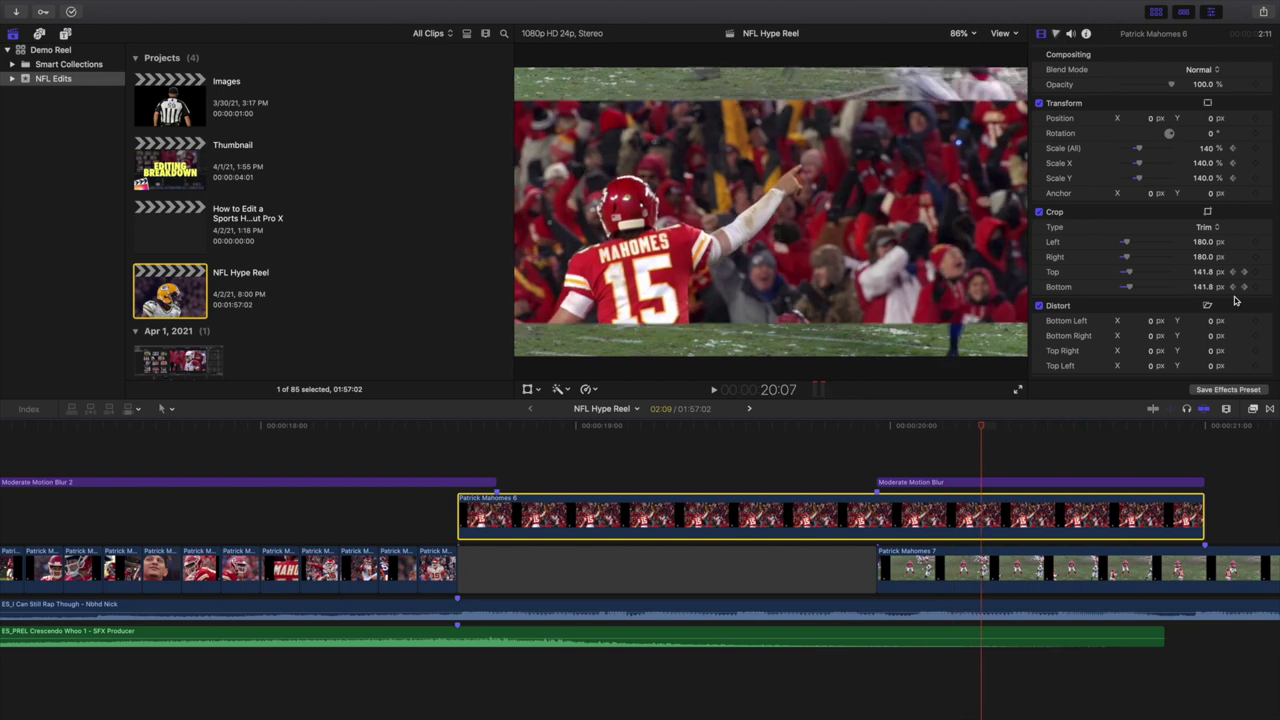
pyautogui.press('Right')
pyautogui.press('Right')
pyautogui.press('Right')
pyautogui.press('Right')
pyautogui.press('Right')
pyautogui.press('Right')
pyautogui.press('Right')
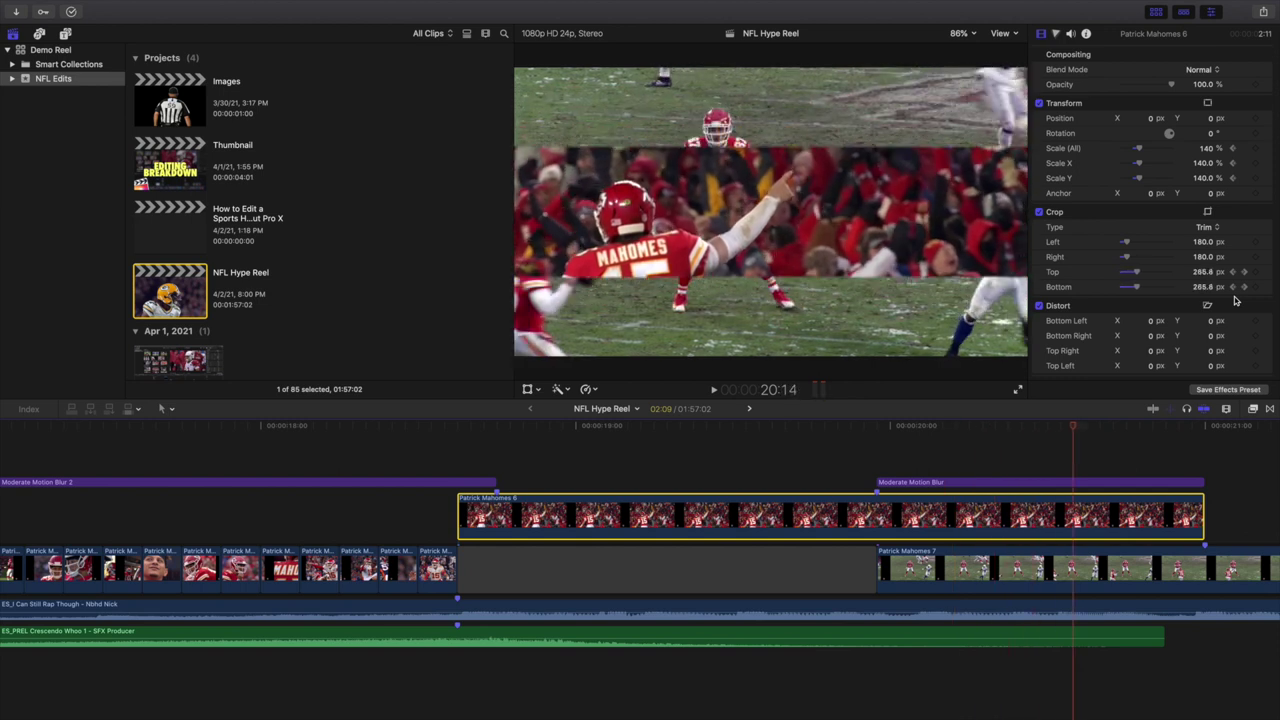
pyautogui.press('Right')
pyautogui.press('Right')
pyautogui.press('Right')
pyautogui.press('Right')
pyautogui.press('Right')
pyautogui.press('Right')
pyautogui.press('Right')
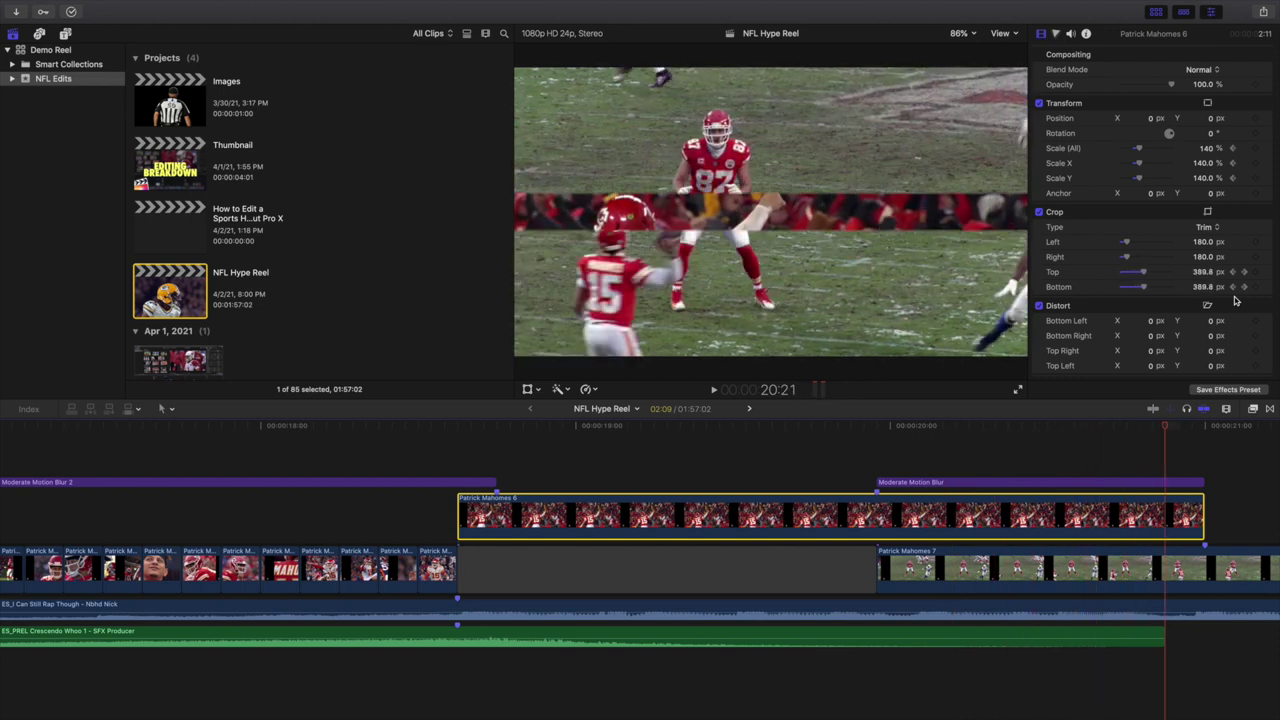
pyautogui.press('Right')
pyautogui.press('Right')
pyautogui.press('Right')
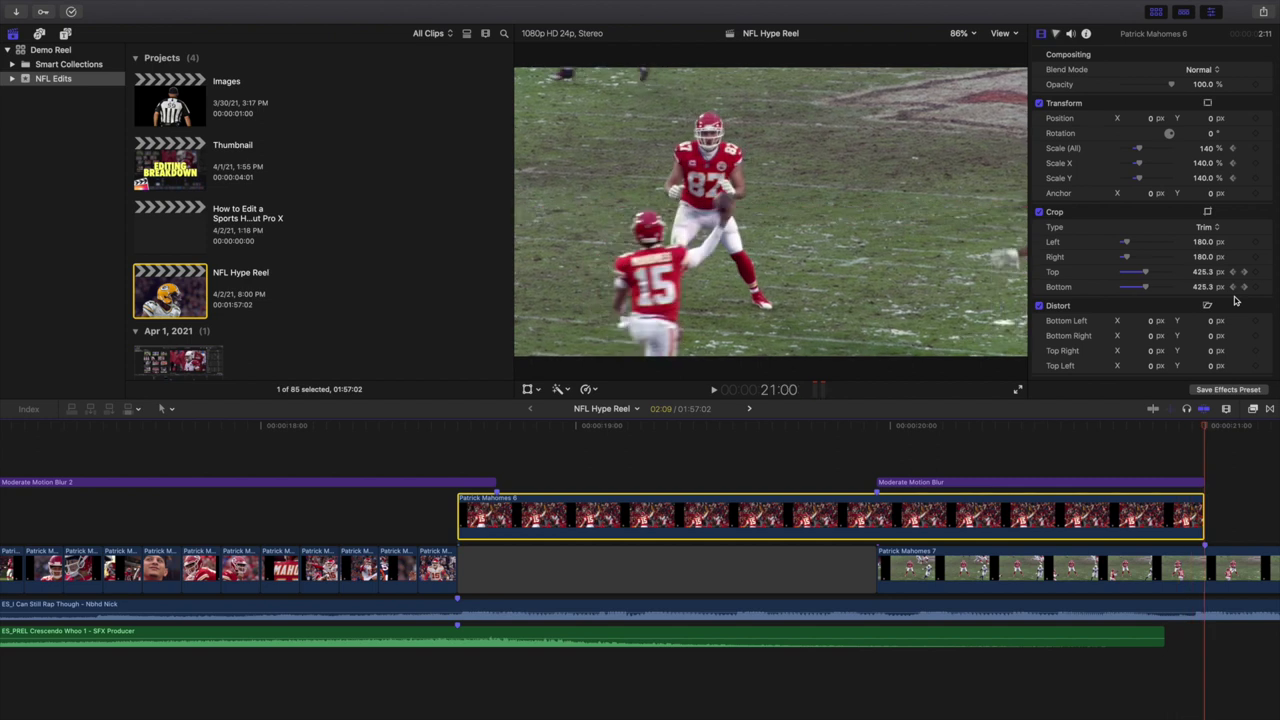
pyautogui.hscroll(8, 1008, 473)
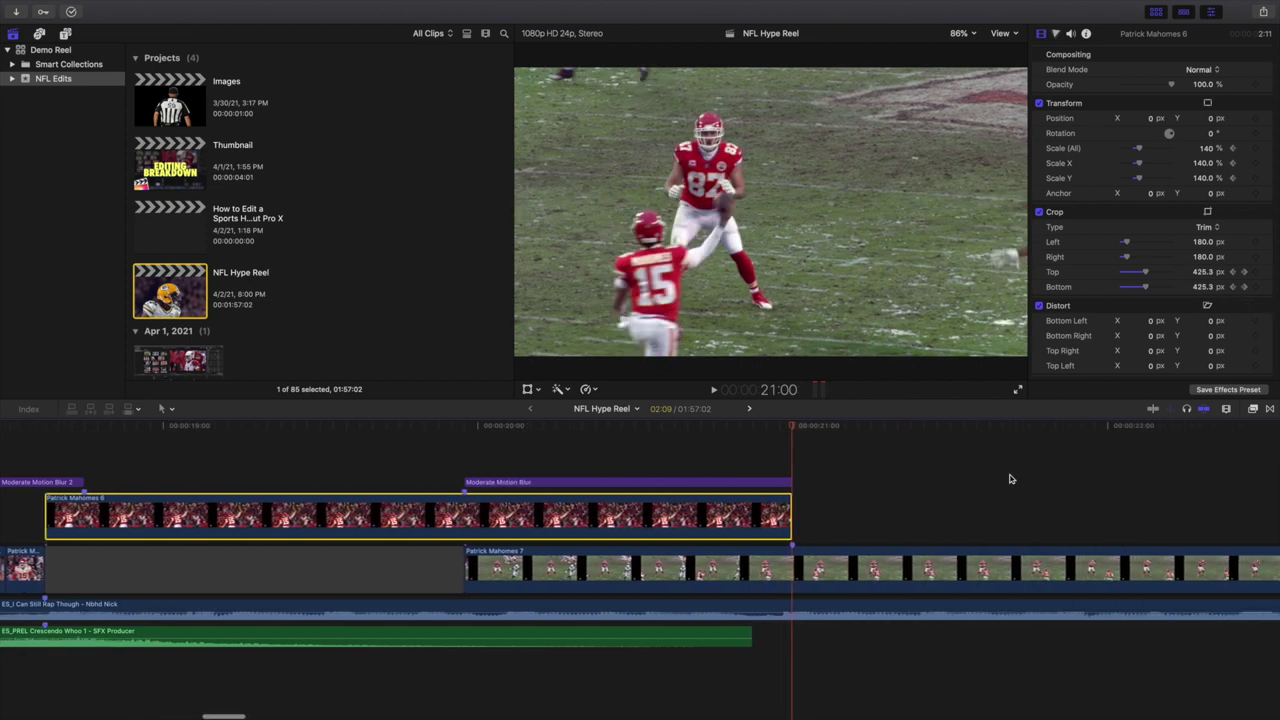
pyautogui.press('super+minus')
pyautogui.press('super+minus')
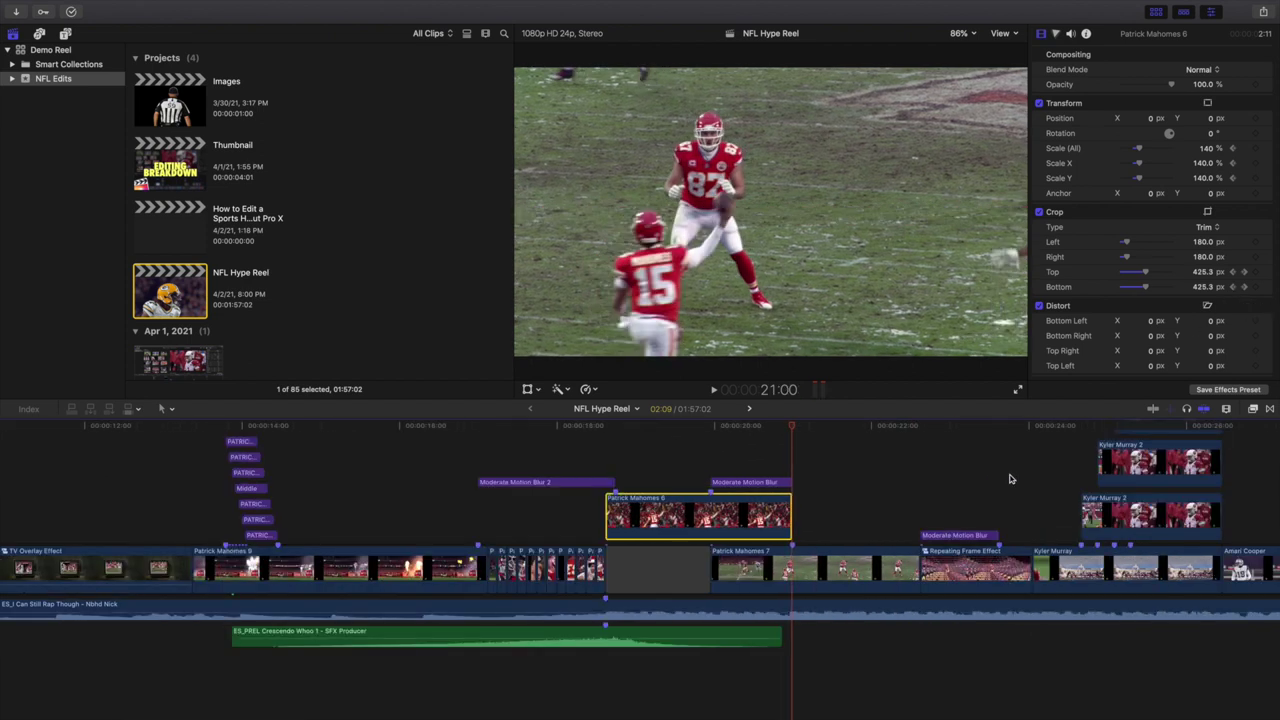
# Step: At 22:15, open the Repeating Frame Effect compound clip and add a fourth Patrick Mahomes 3 copy
pyautogui.click(917, 500)
pyautogui.press('super+equal')
pyautogui.press('super+equal')
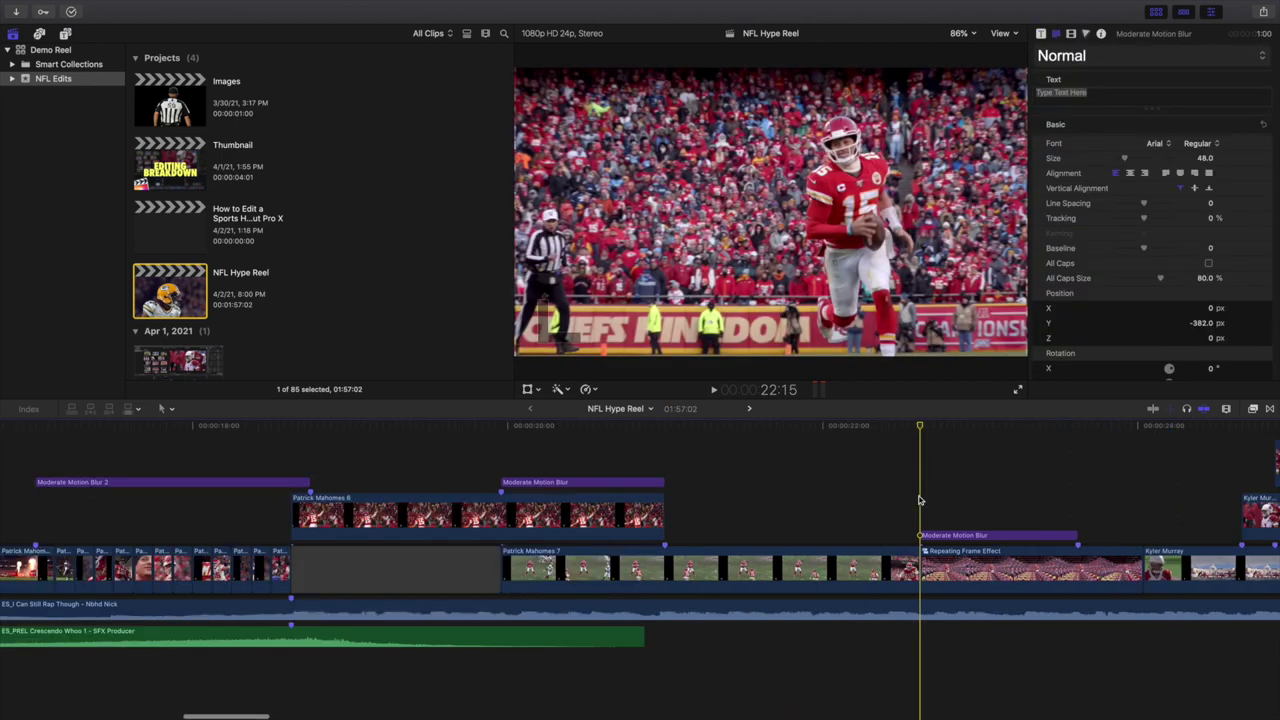
pyautogui.hscroll(3, 917, 498)
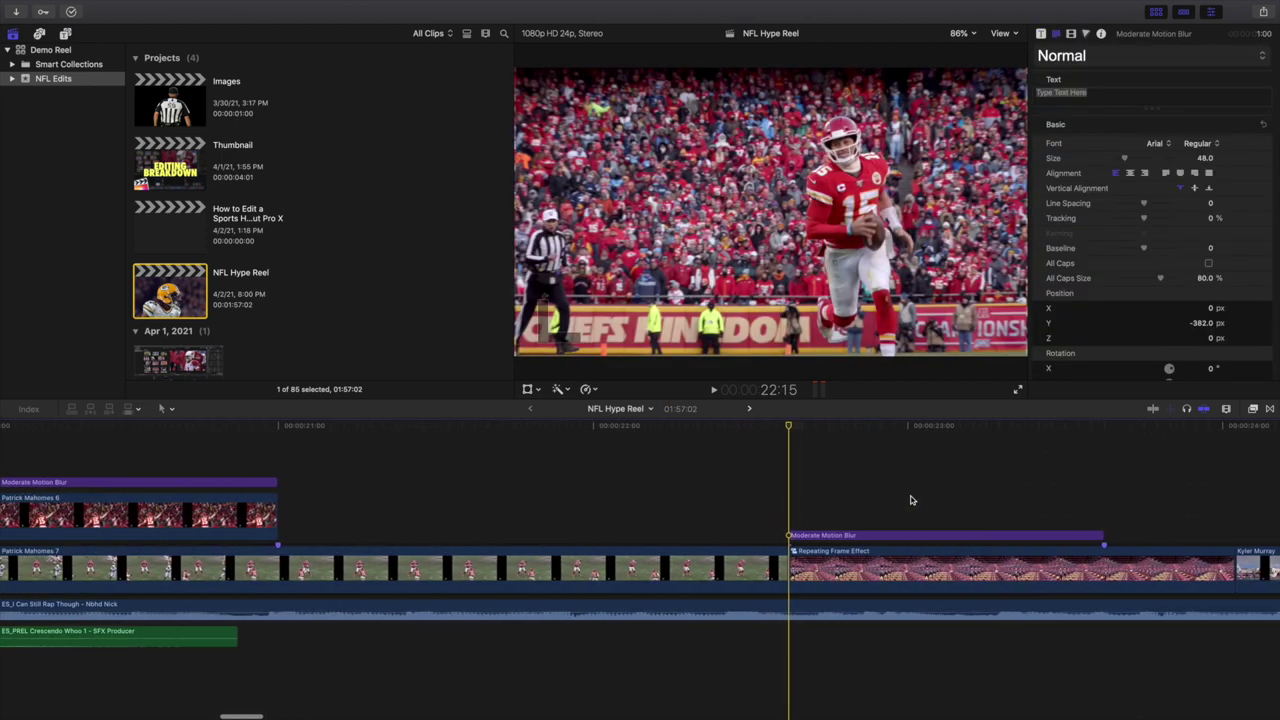
pyautogui.doubleClick(852, 566)
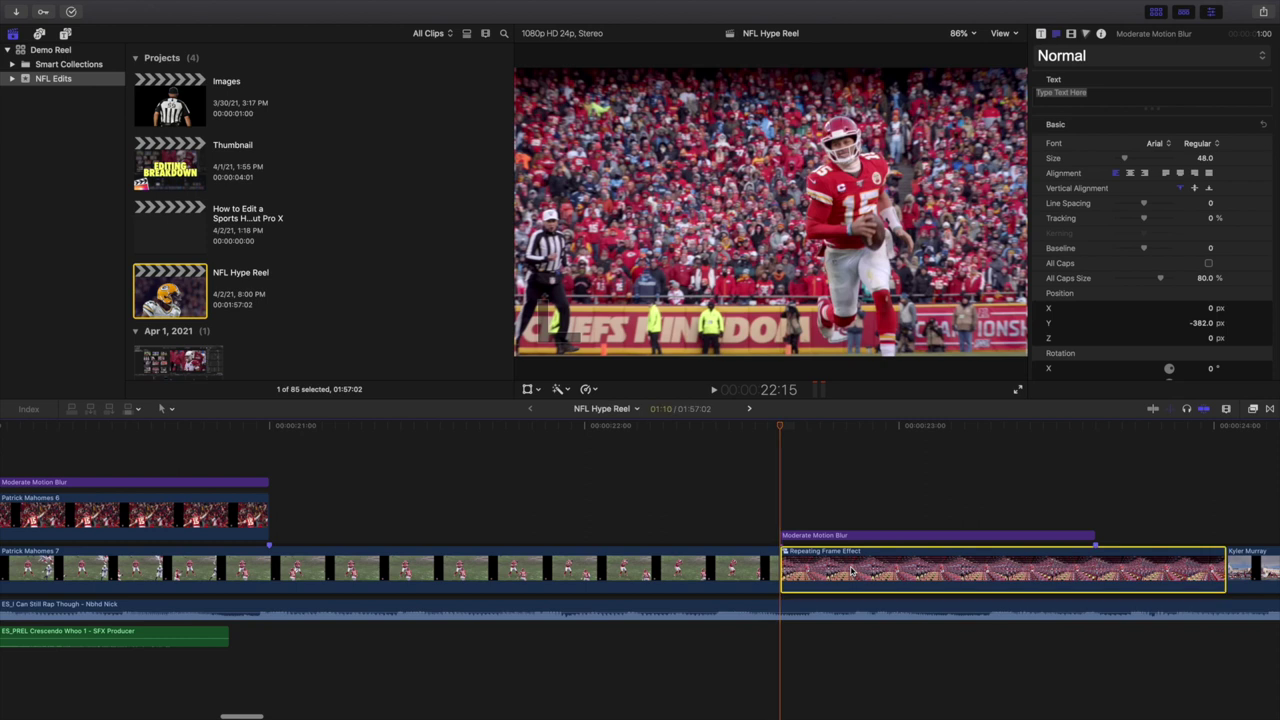
pyautogui.moveTo(232, 470); pyautogui.dragTo(229, 478)
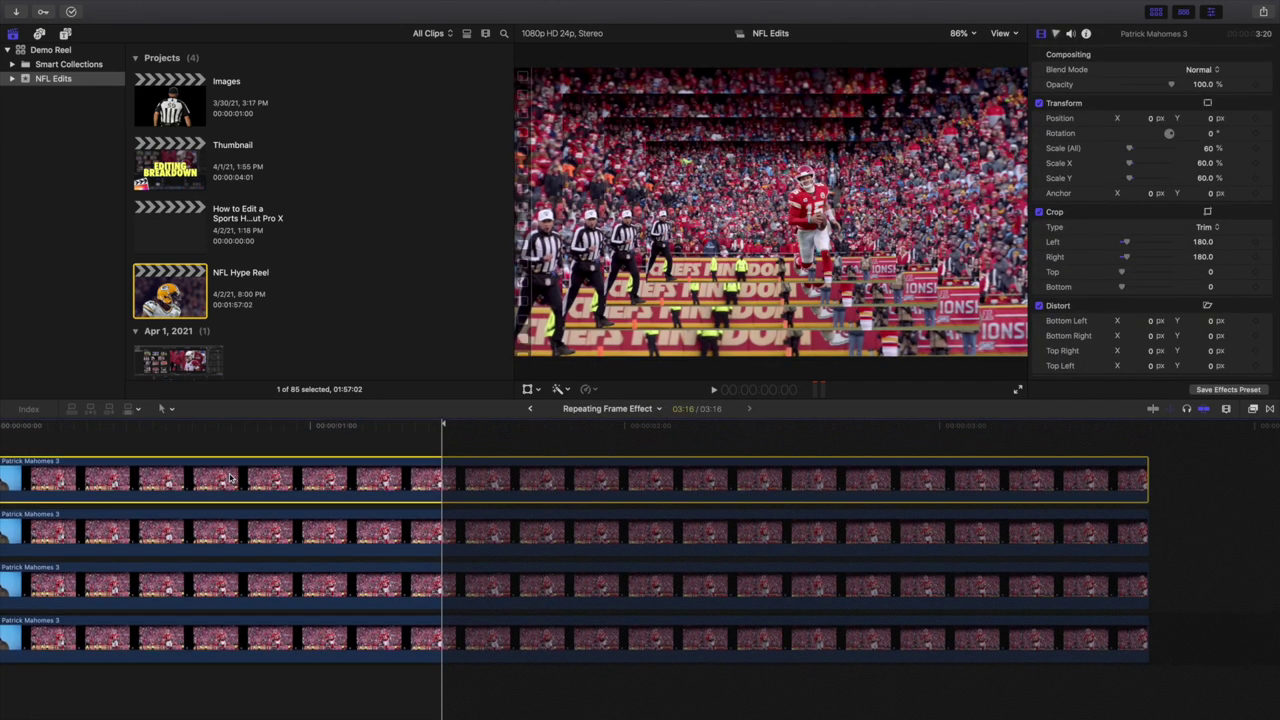
# Step: Check the copies' 80%, 100% and 125% scales, then return to the NFL Hype Reel
pyautogui.click(325, 543)
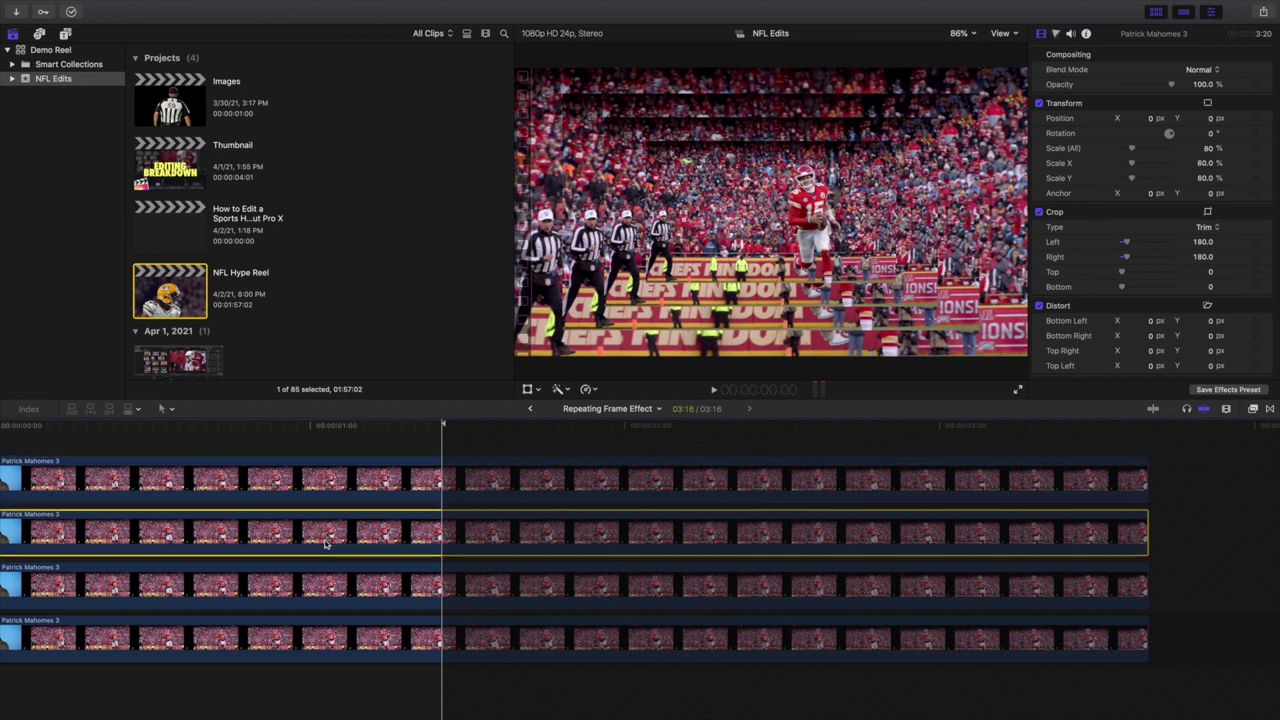
pyautogui.click(302, 587)
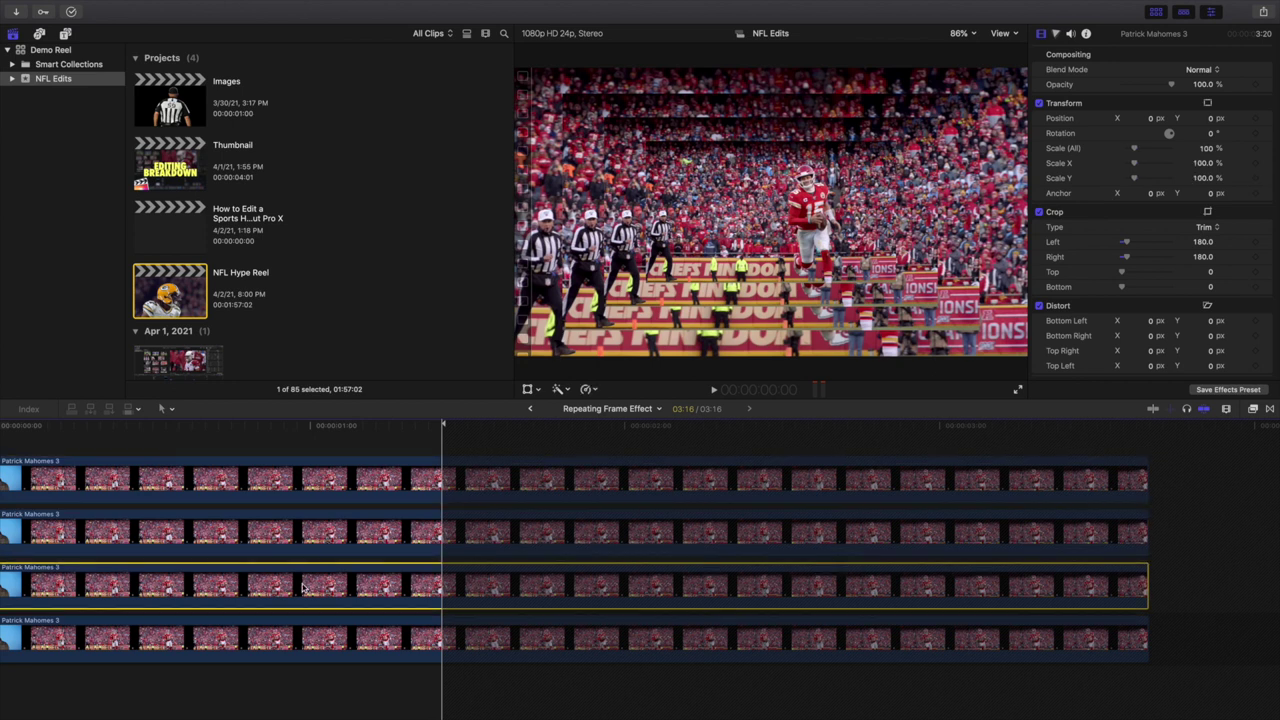
pyautogui.click(282, 619)
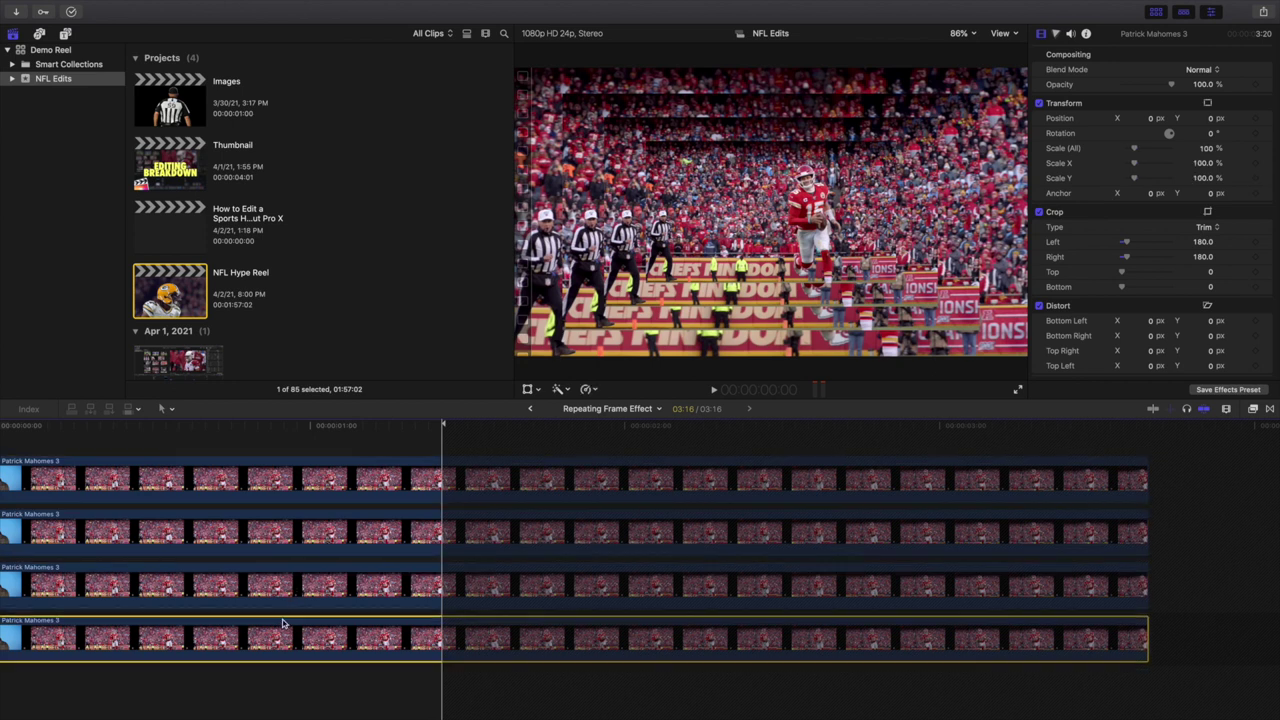
pyautogui.click(527, 408)
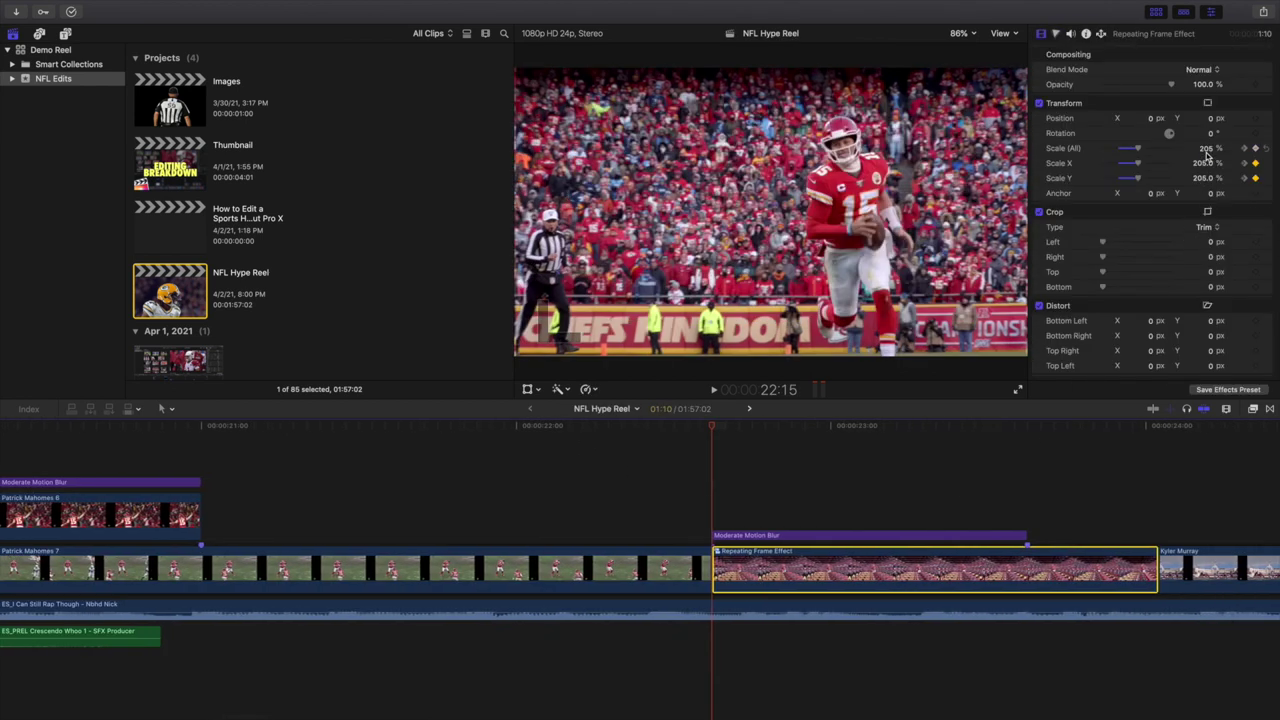
# Step: Play the Repeating Frame Effect pop from 205% to 100%, then move into the Kyler Murray section at 24:15
pyautogui.press('space')
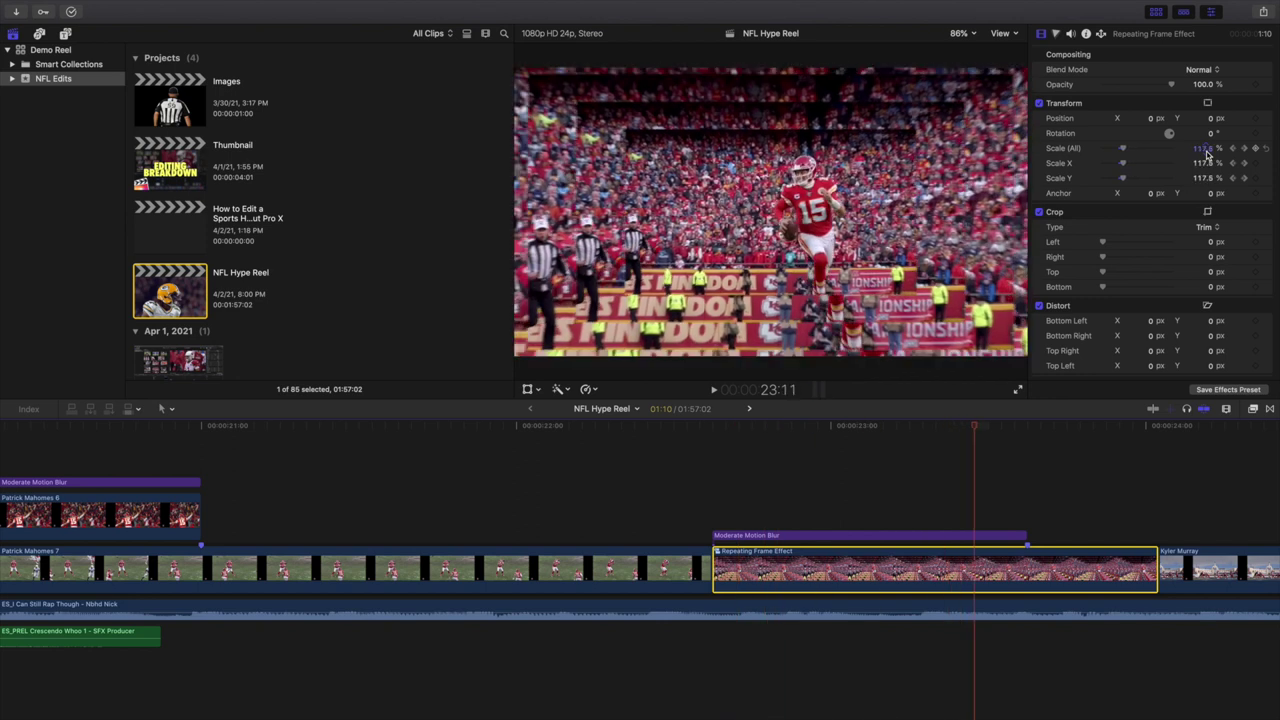
pyautogui.press('space')
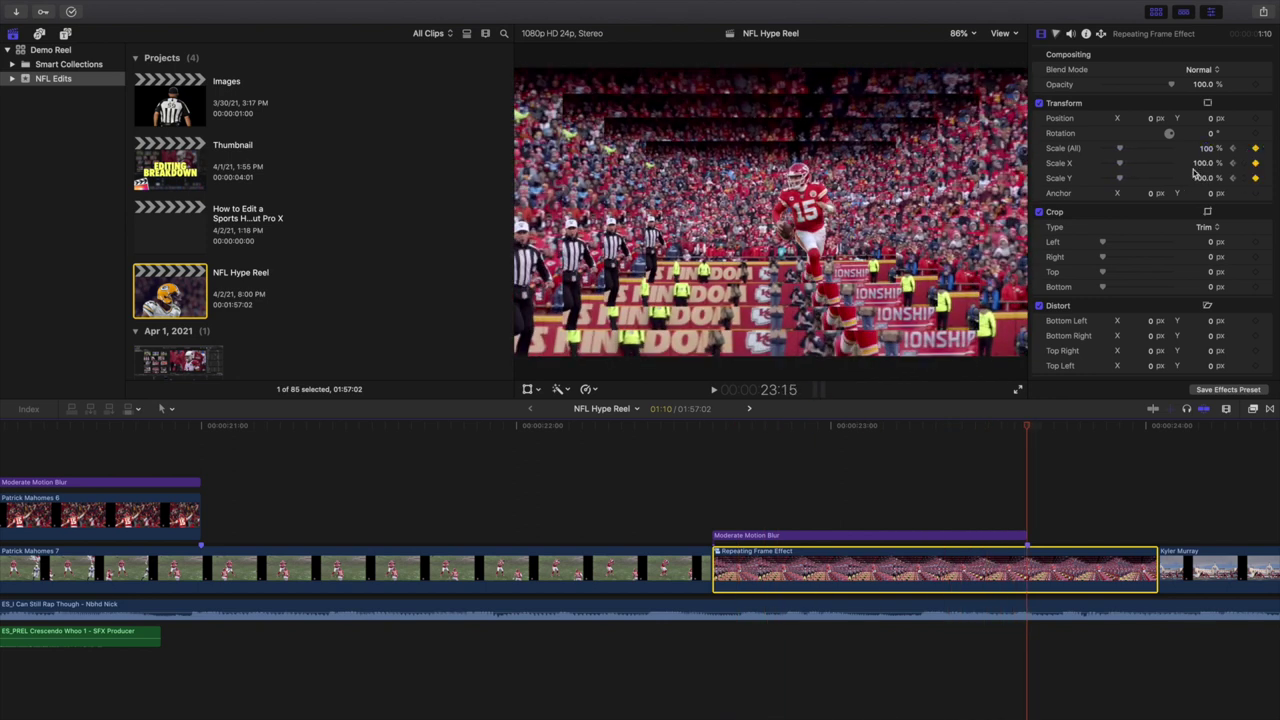
pyautogui.hscroll(4, 1106, 566)
pyautogui.hscroll(10, 1106, 566)
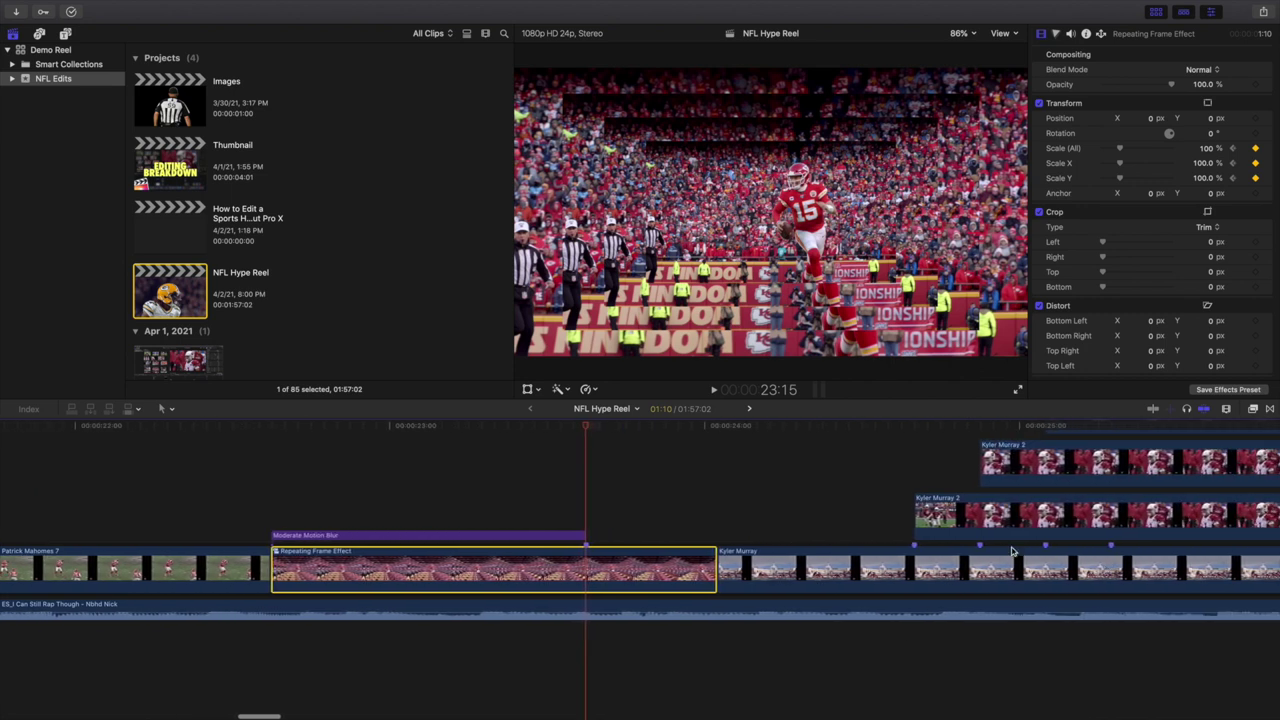
pyautogui.scroll(3, 805, 467)
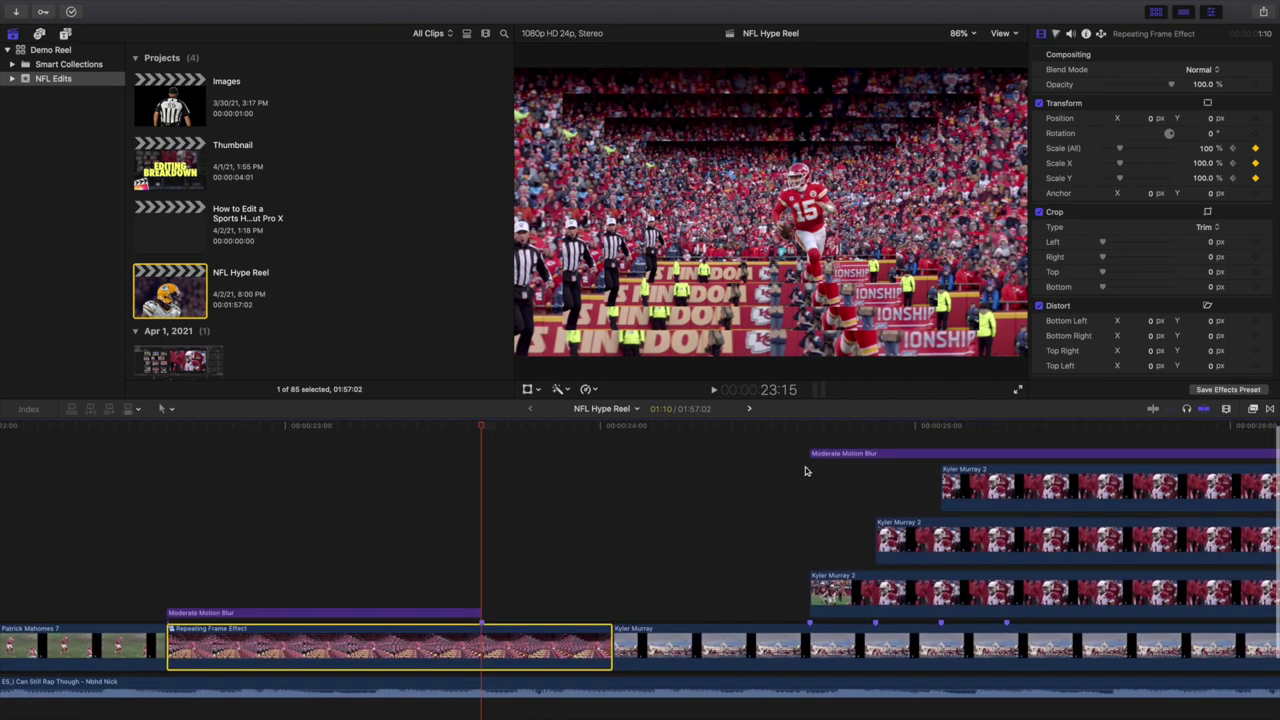
pyautogui.click(770, 466)
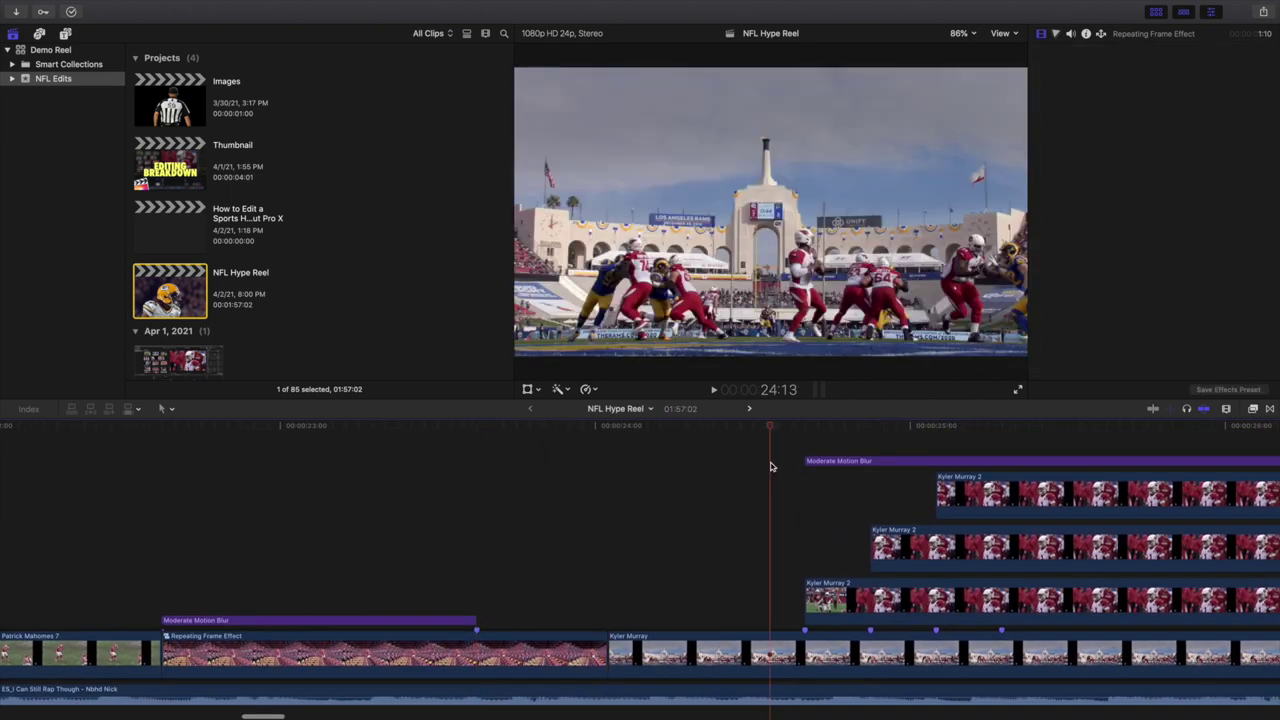
pyautogui.press('Right')
pyautogui.press('Right')
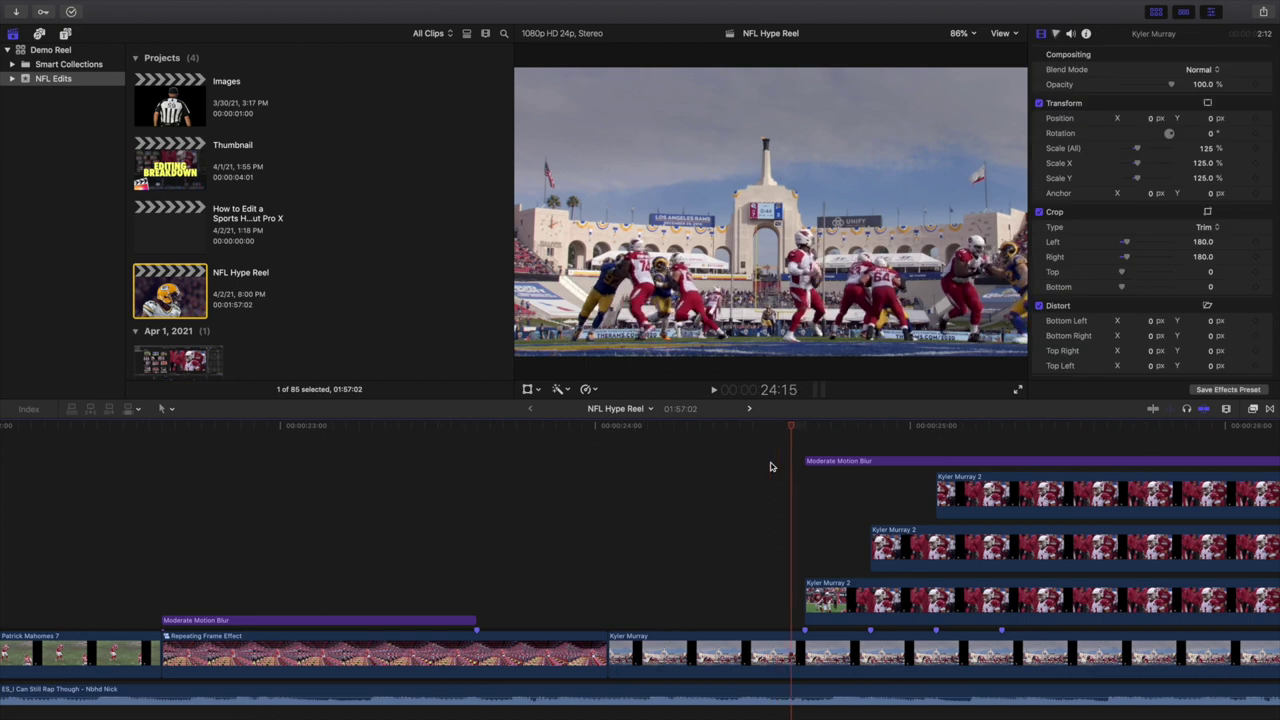
# Step: Step into the Kyler Murray 2 stack, select the lowest copy, and shrink the viewer to 50%
pyautogui.press('Right')
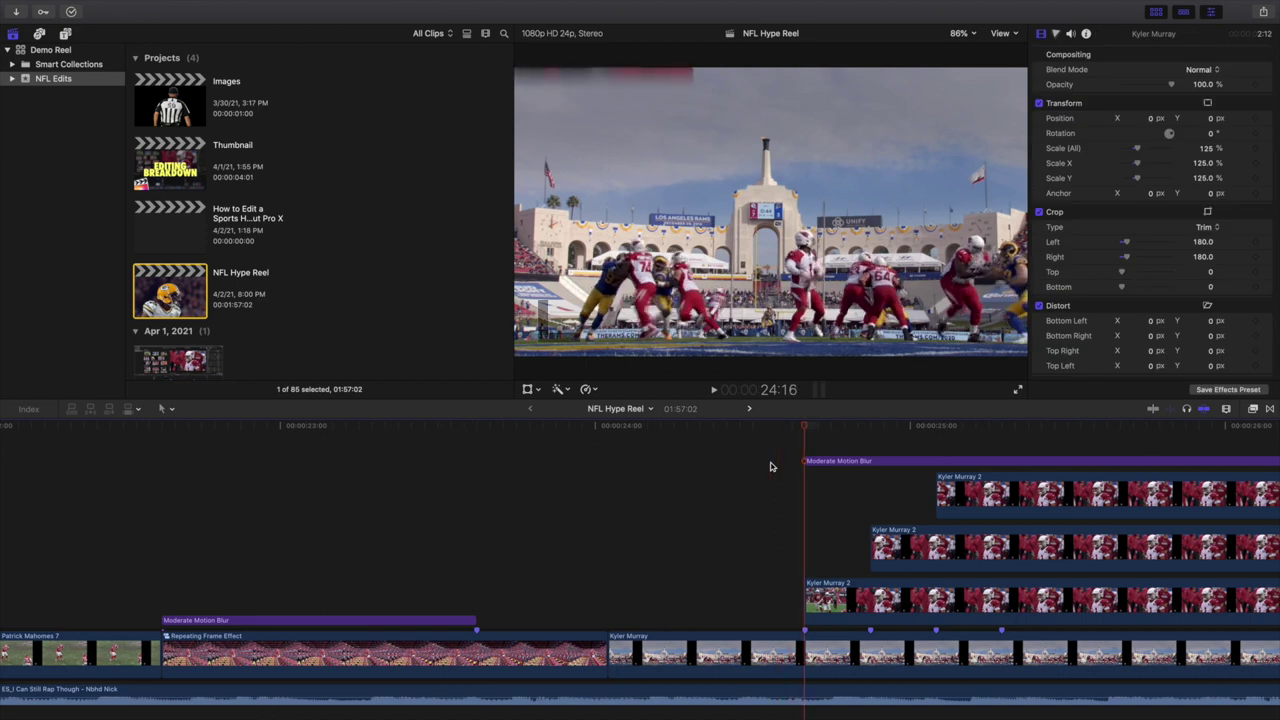
pyautogui.press('Right')
pyautogui.press('Right')
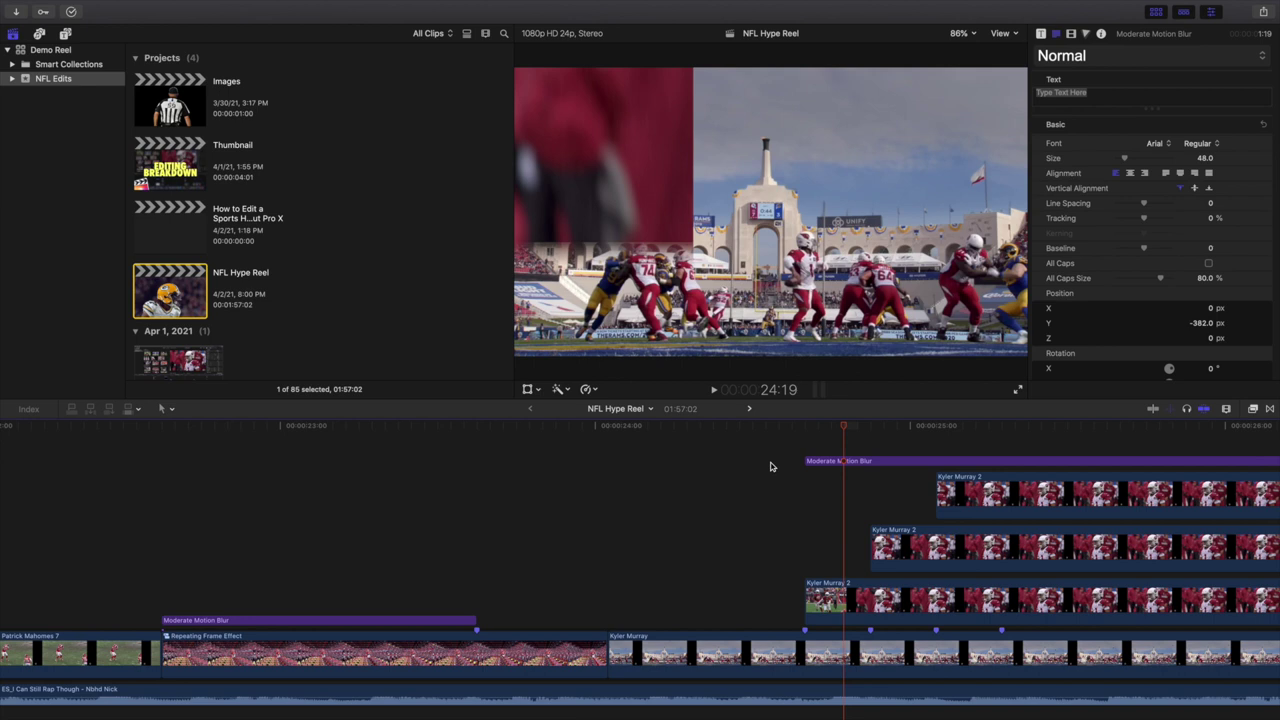
pyautogui.press('space')
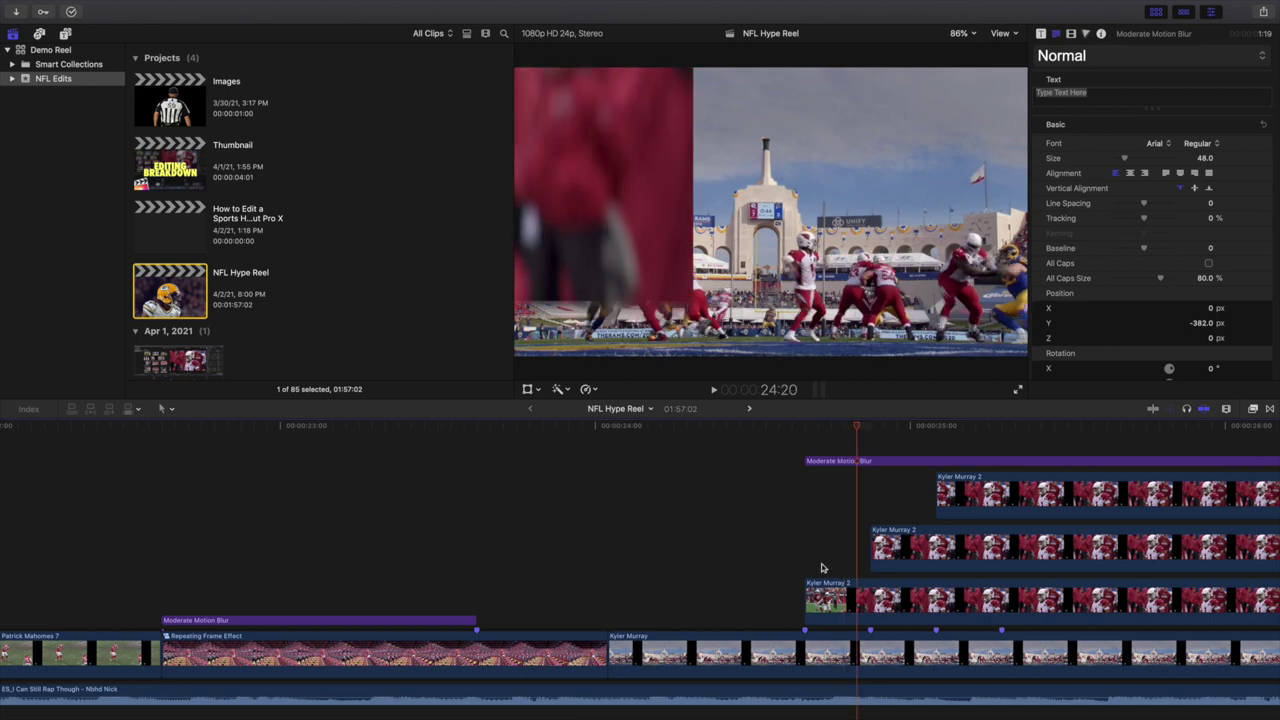
pyautogui.click(848, 596)
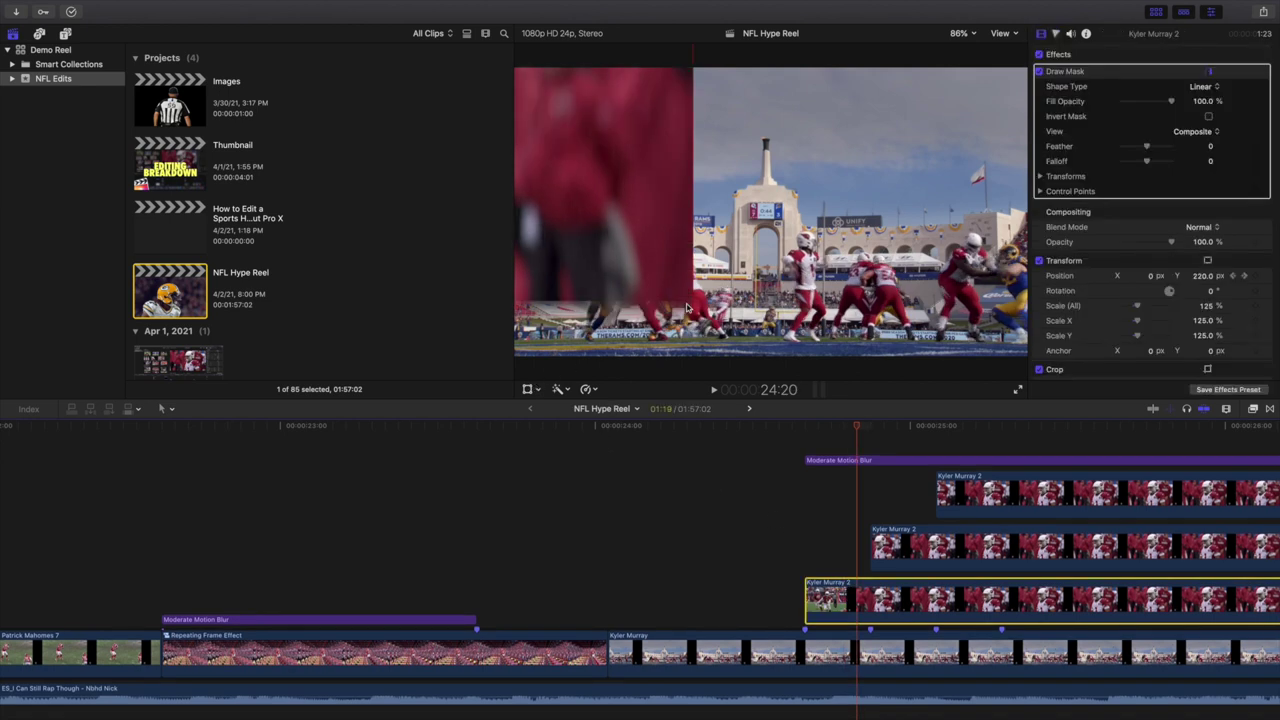
pyautogui.click(960, 33)
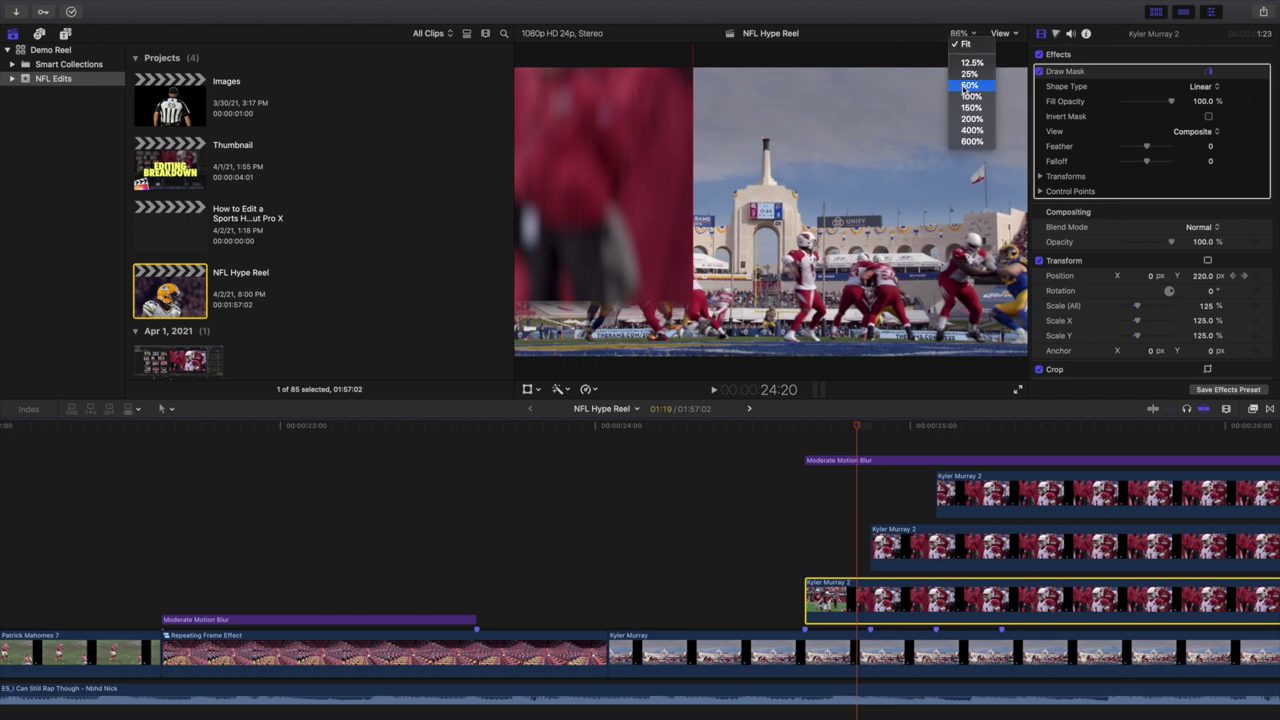
pyautogui.click(965, 86)
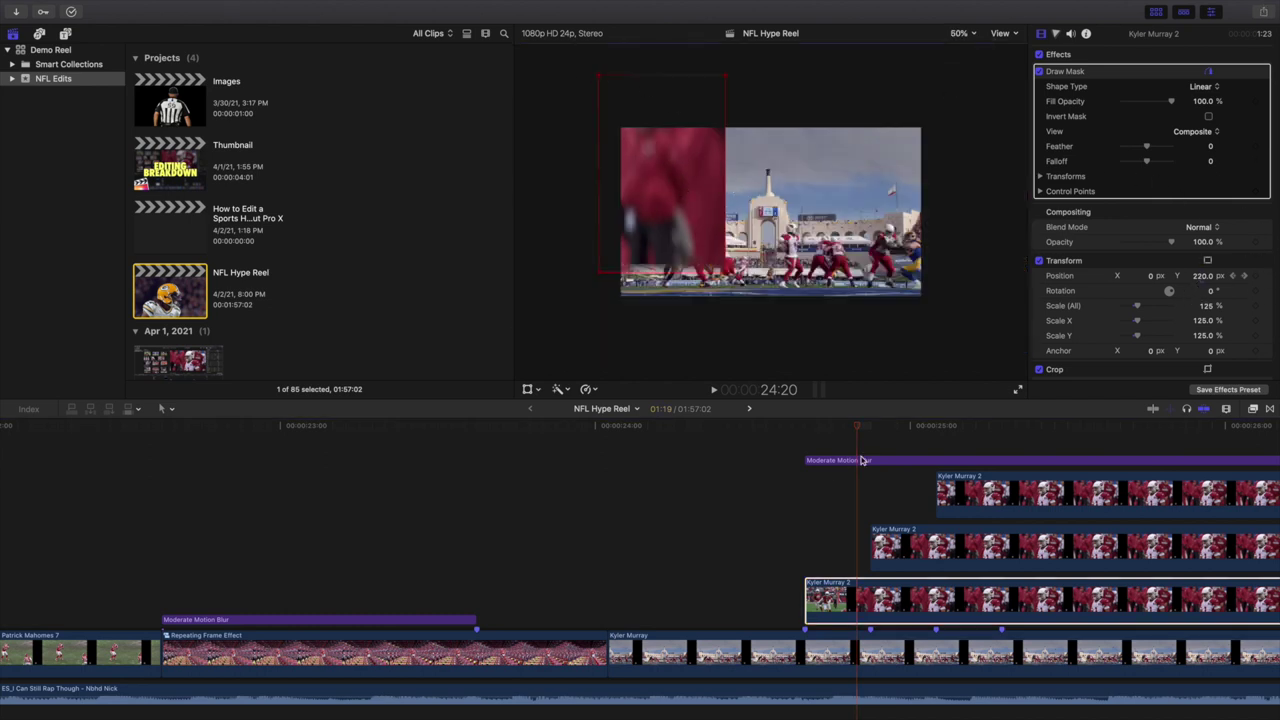
# Step: Play the animated Draw Mask from 24:16 as it travels beyond the frame edges
pyautogui.click(808, 447)
pyautogui.click(855, 594)
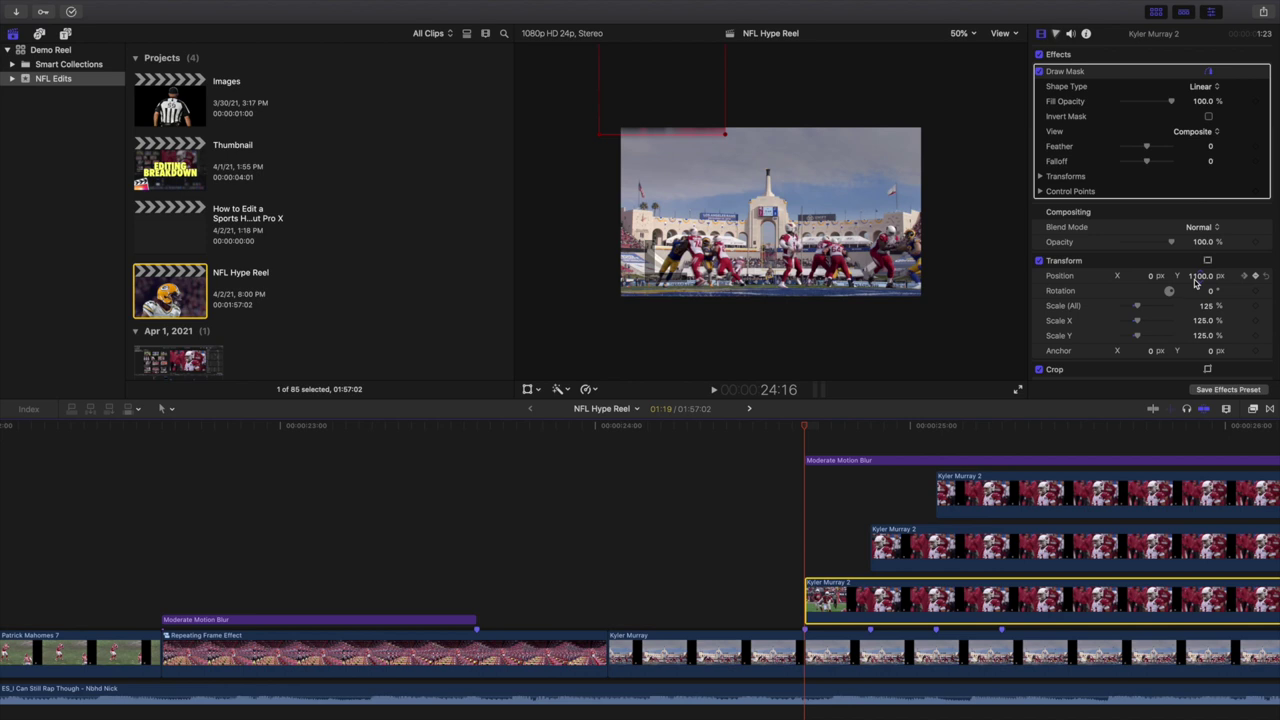
pyautogui.press('space')
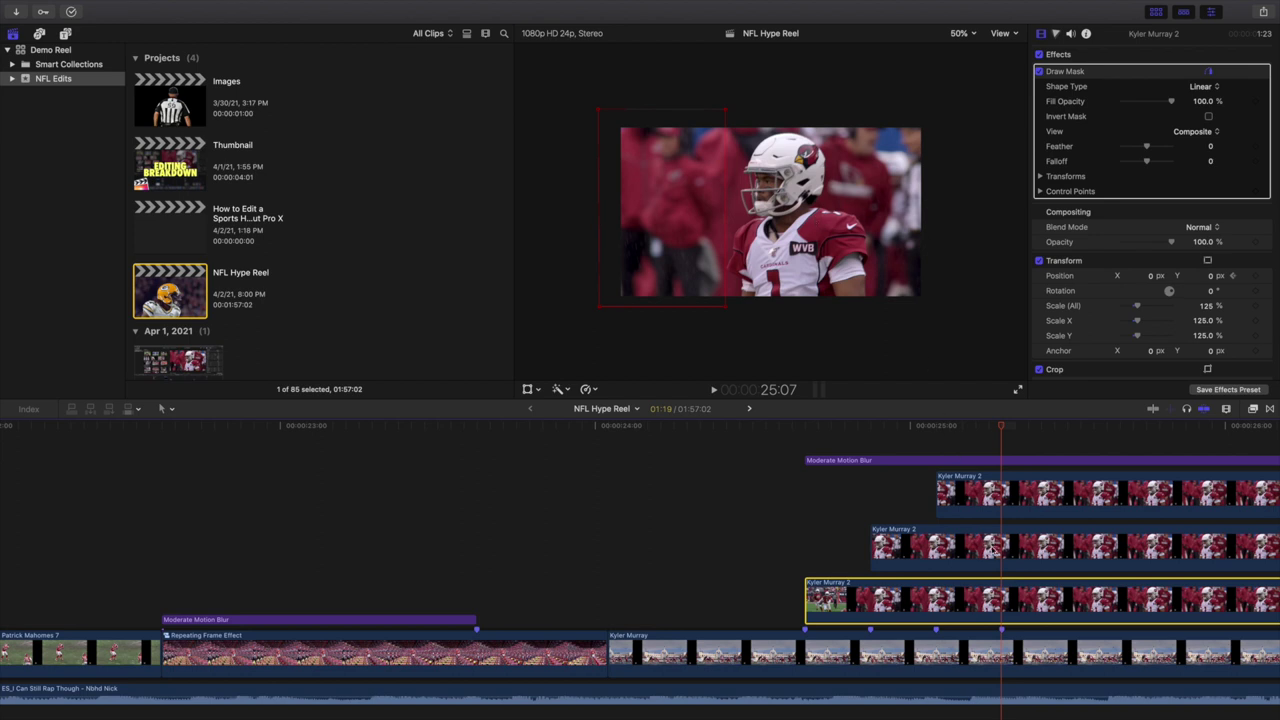
pyautogui.hscroll(5, 995, 552)
pyautogui.hscroll(6, 997, 555)
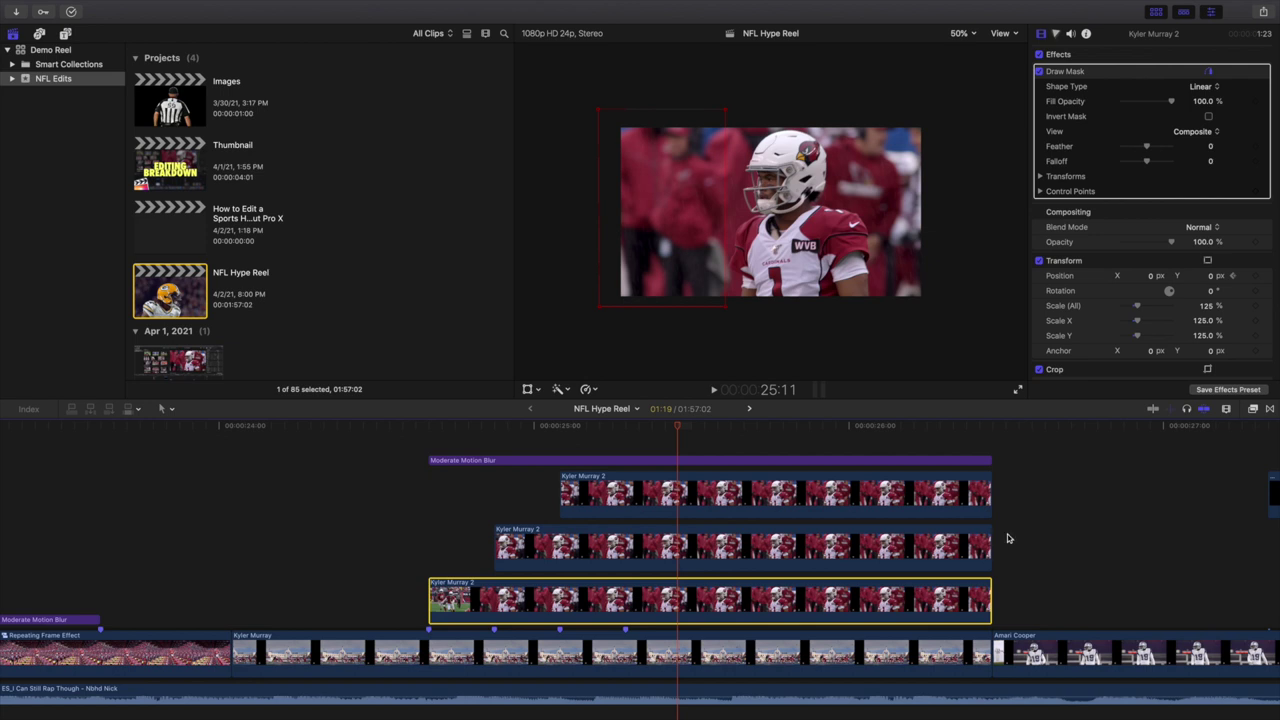
pyautogui.hscroll(12, 1000, 545)
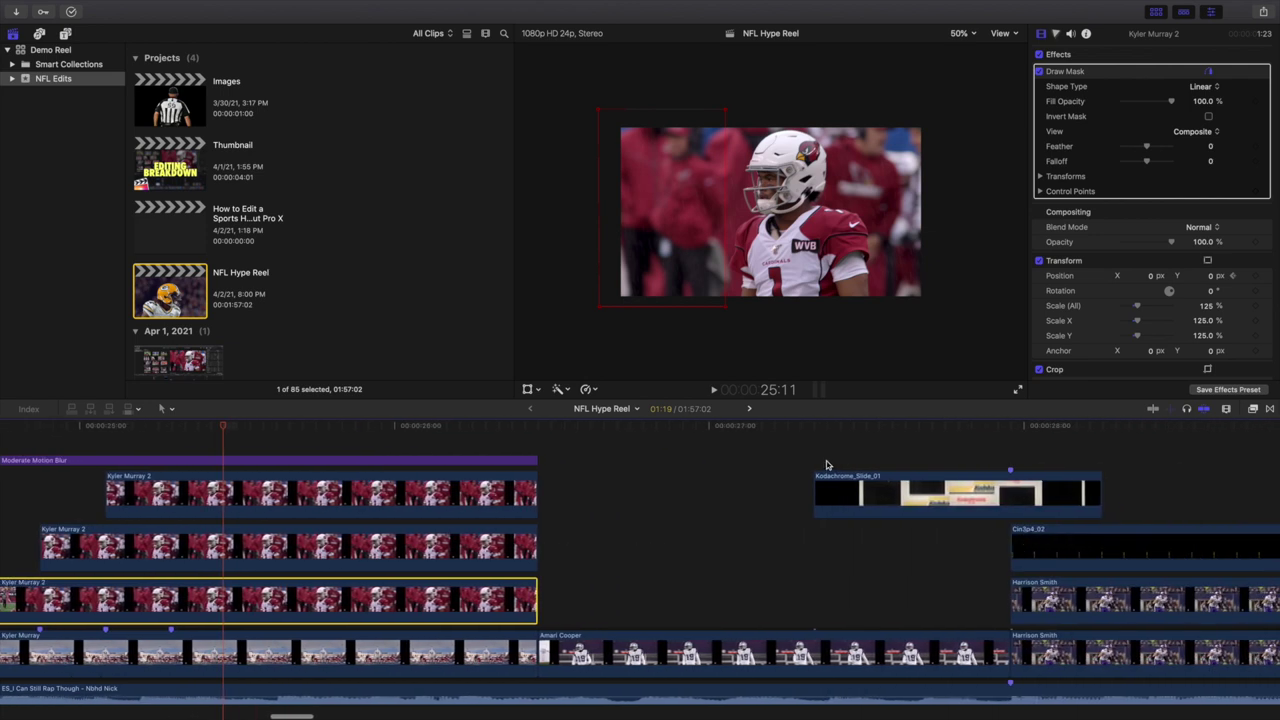
pyautogui.click(805, 455)
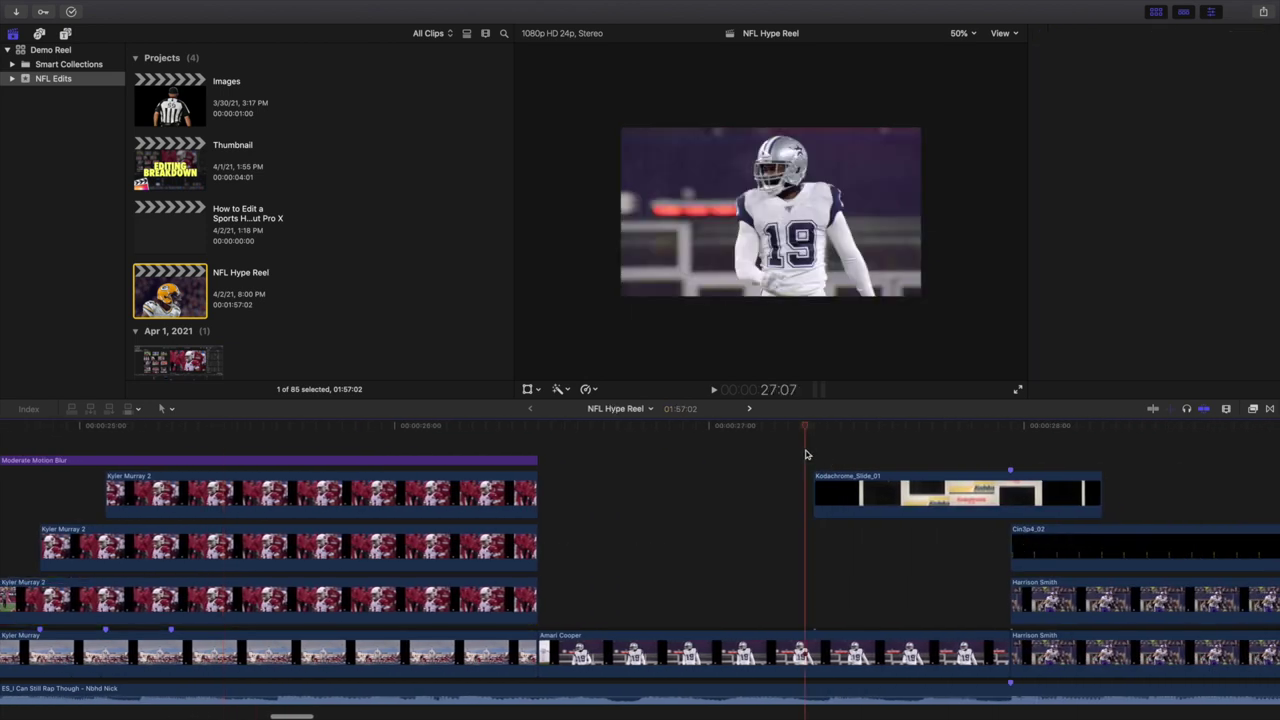
pyautogui.press('space')
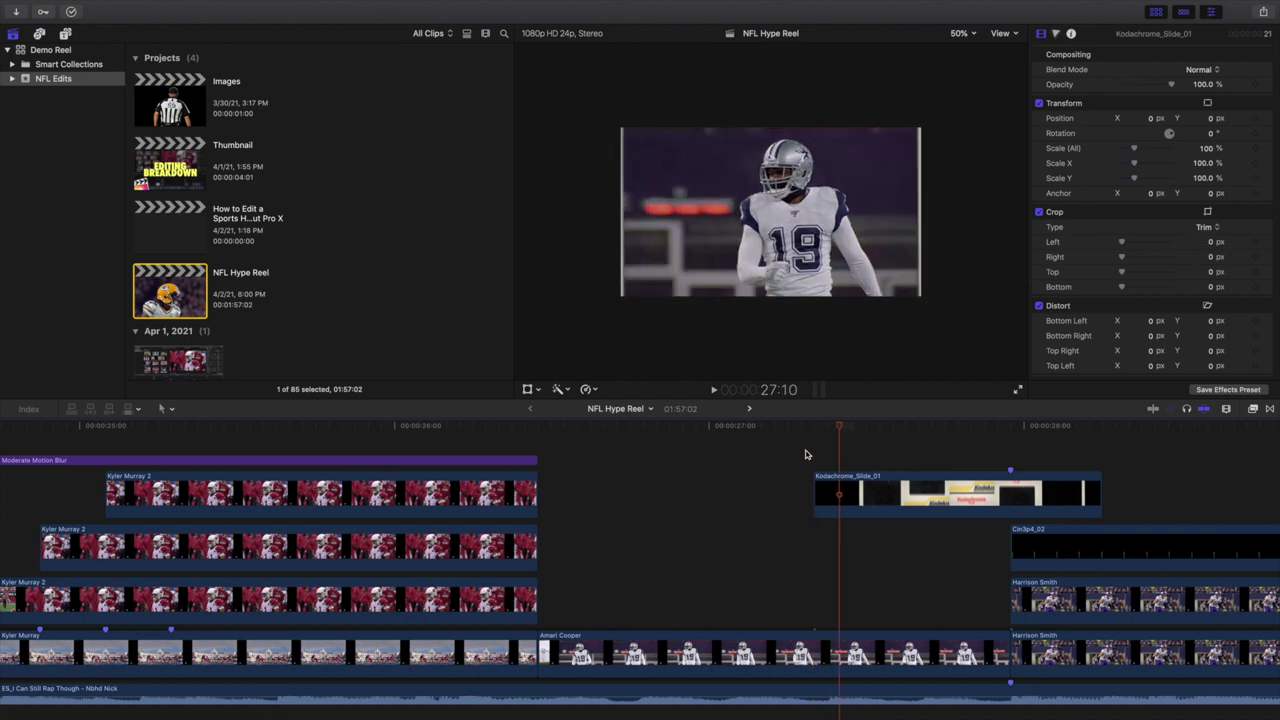
pyautogui.click(965, 37)
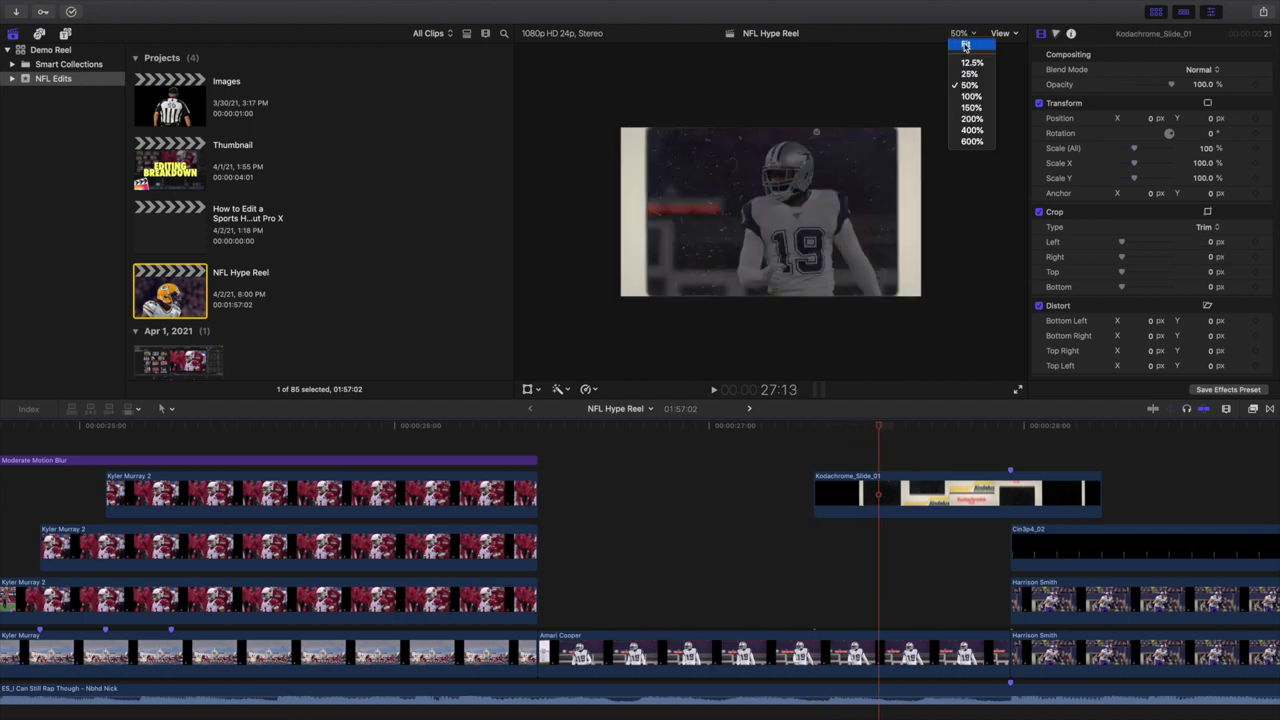
pyautogui.click(967, 48)
pyautogui.hscroll(3, 862, 452)
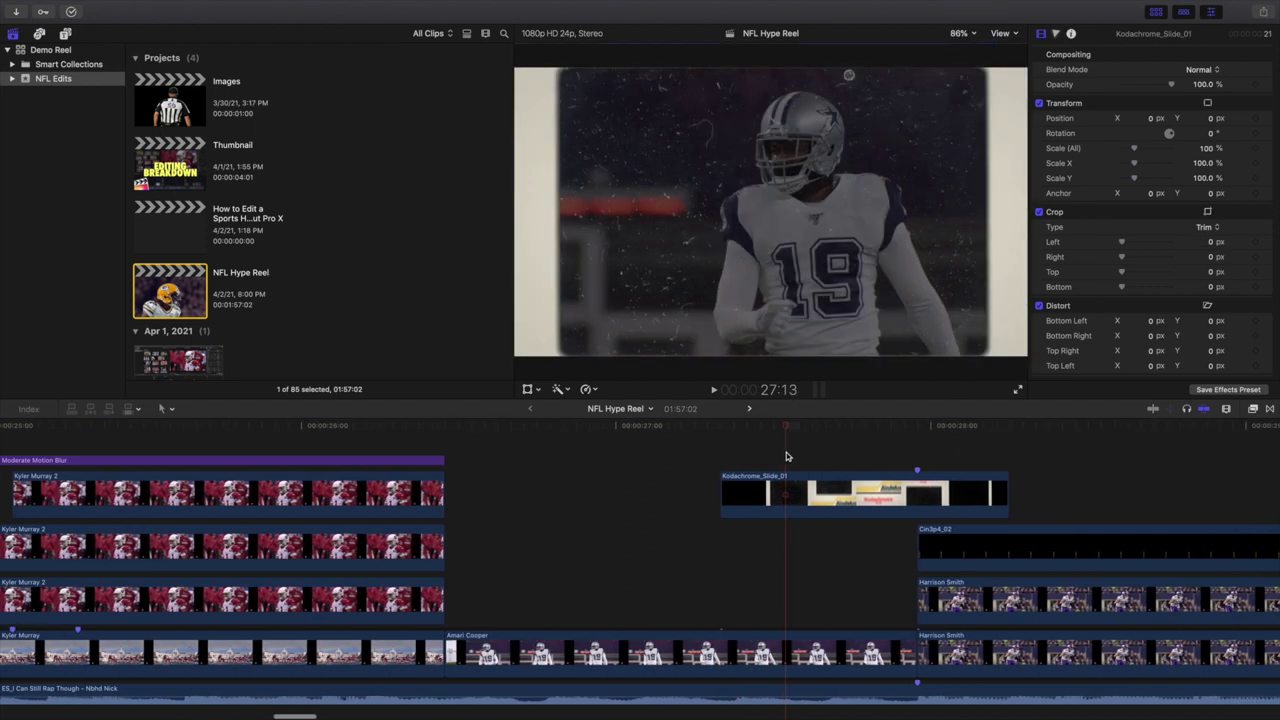
pyautogui.press('space')
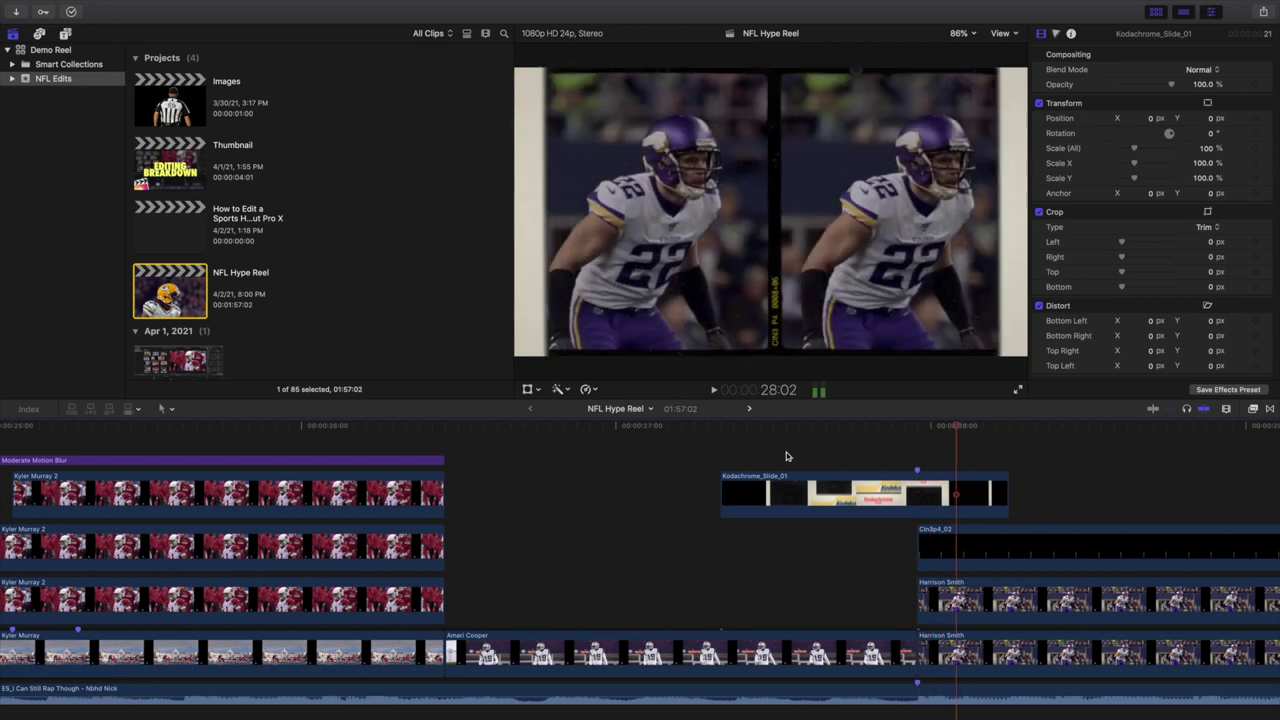
pyautogui.hscroll(5, 860, 500)
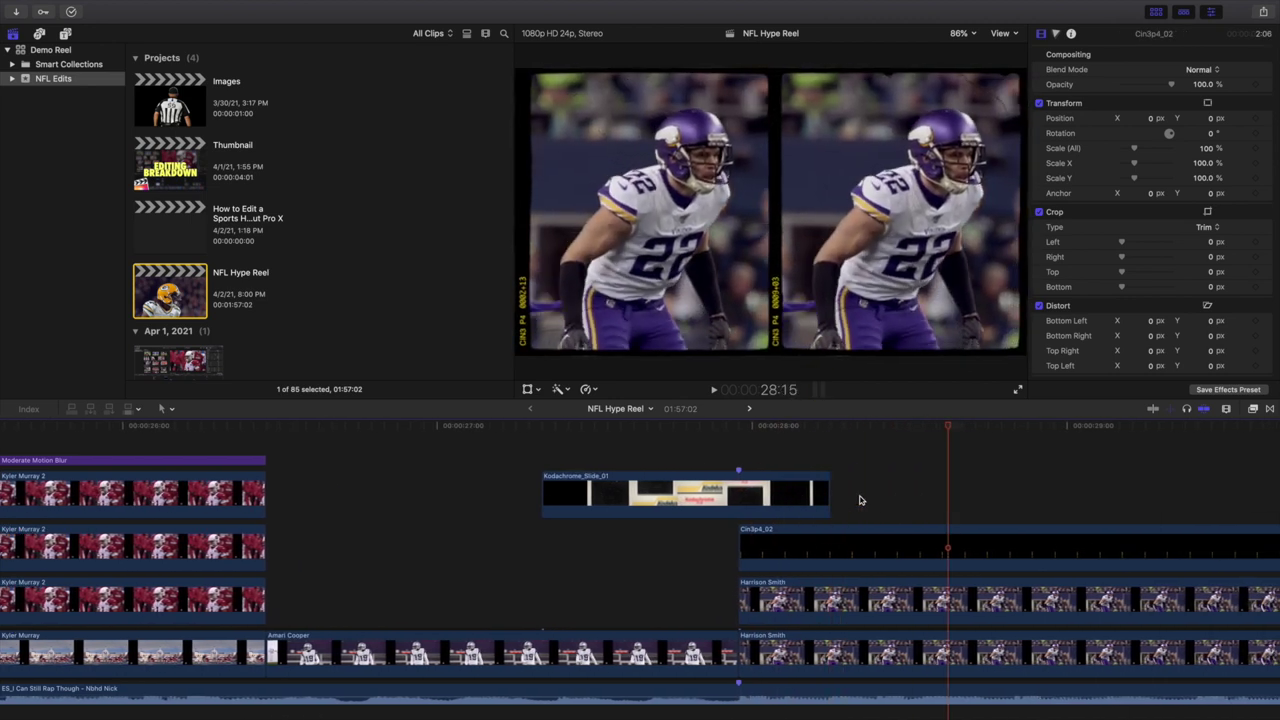
# Step: Play through the Matt Ryan film-roll shot, select the Film Strip Slide Down transition, then park on Julian Edelman at 34:10
pyautogui.press('super+minus')
pyautogui.hscroll(3, 860, 500)
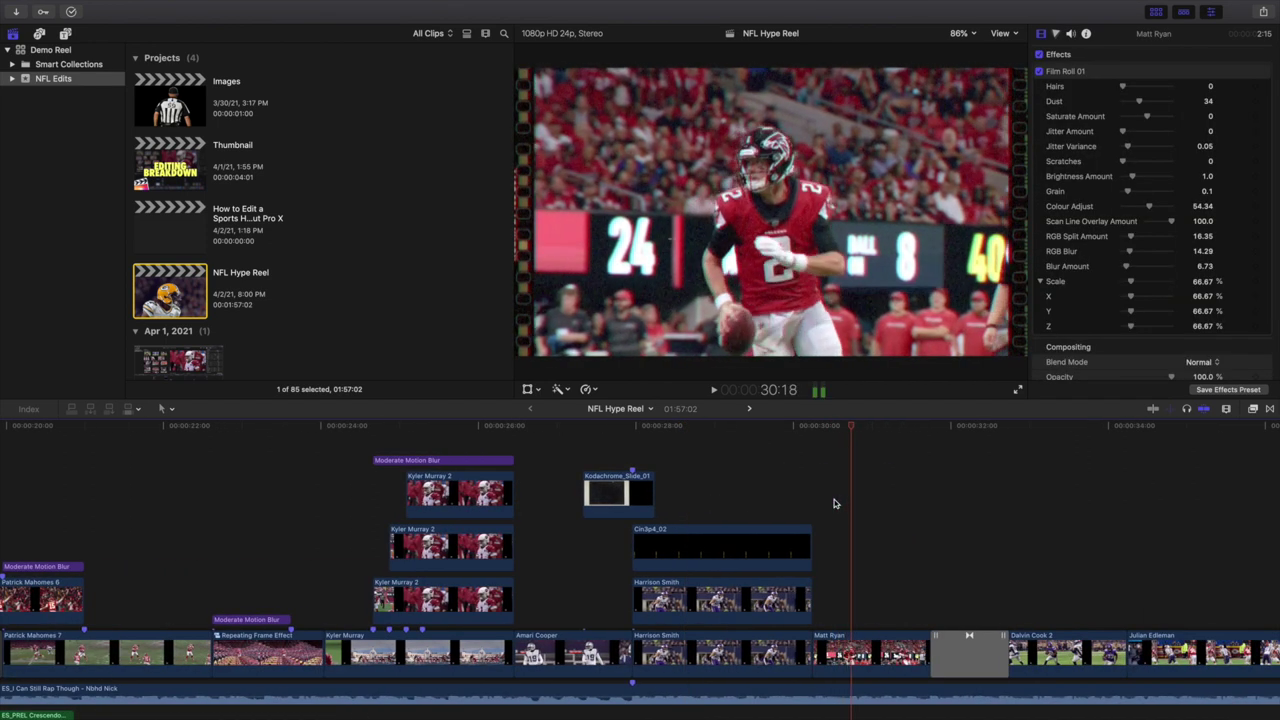
pyautogui.press('space')
pyautogui.hscroll(5, 846, 500)
pyautogui.hscroll(-1, 800, 520)
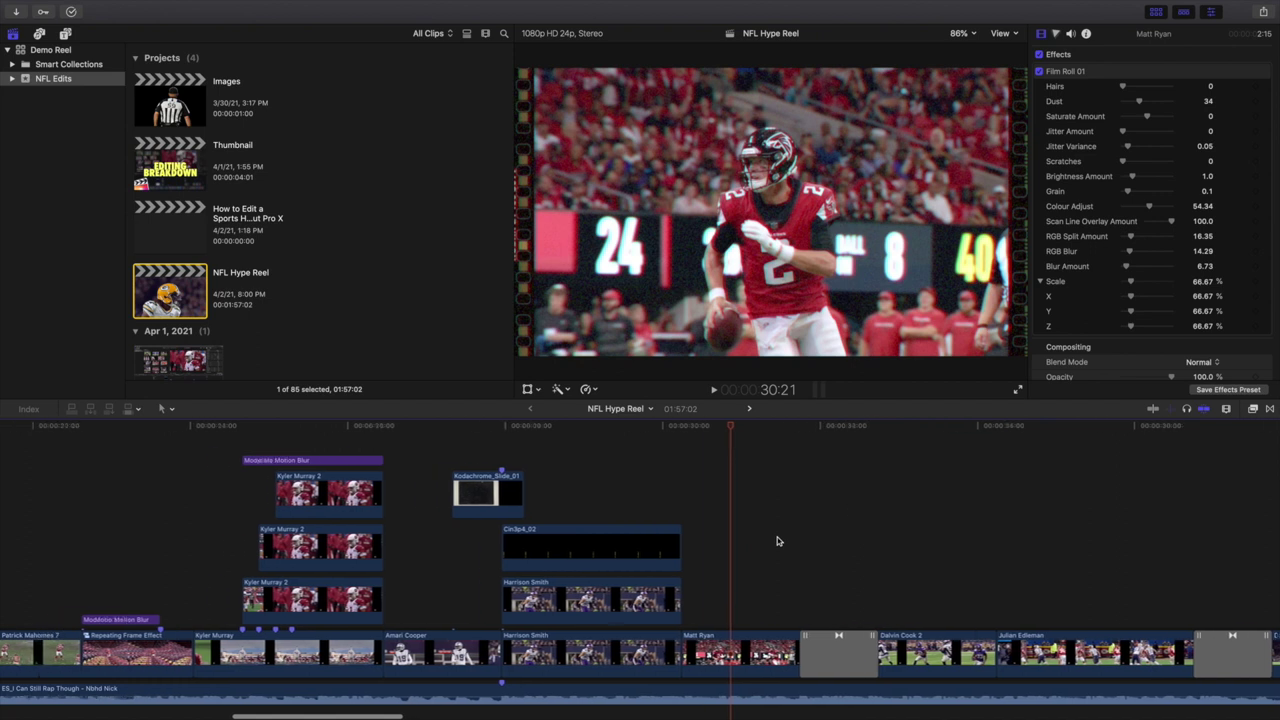
pyautogui.hscroll(-1, 777, 541)
pyautogui.press('space')
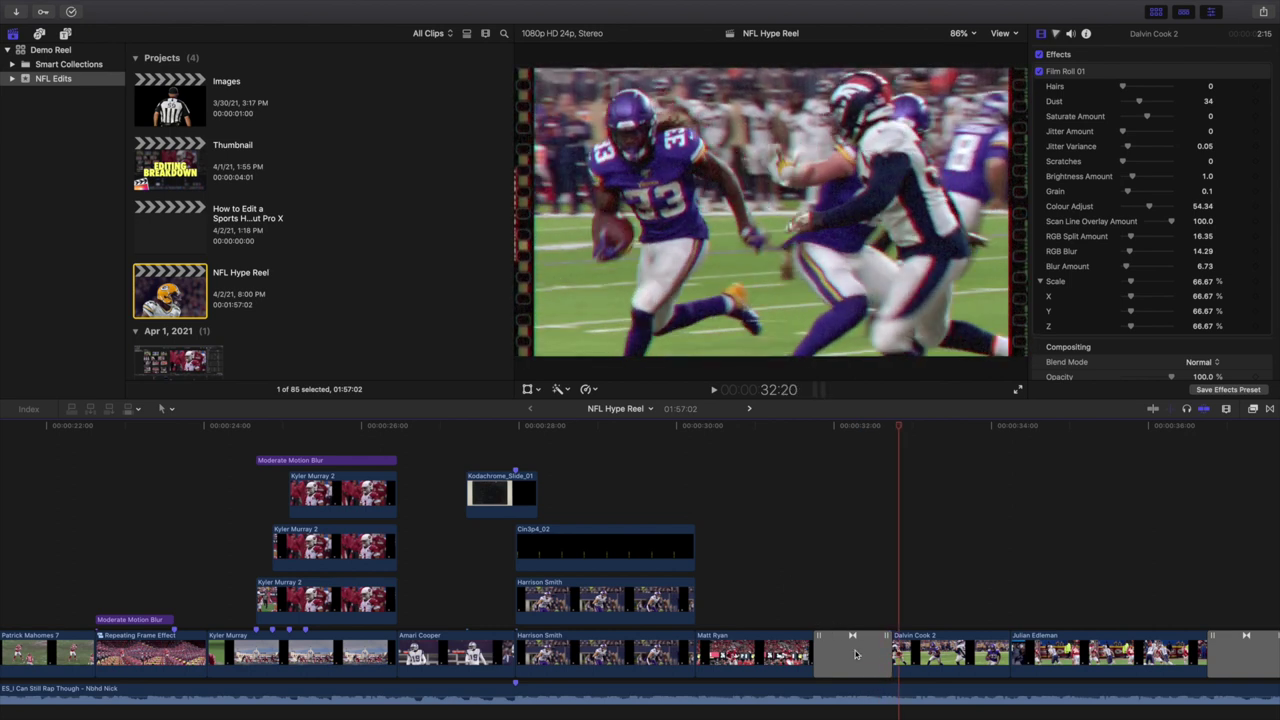
pyautogui.click(855, 650)
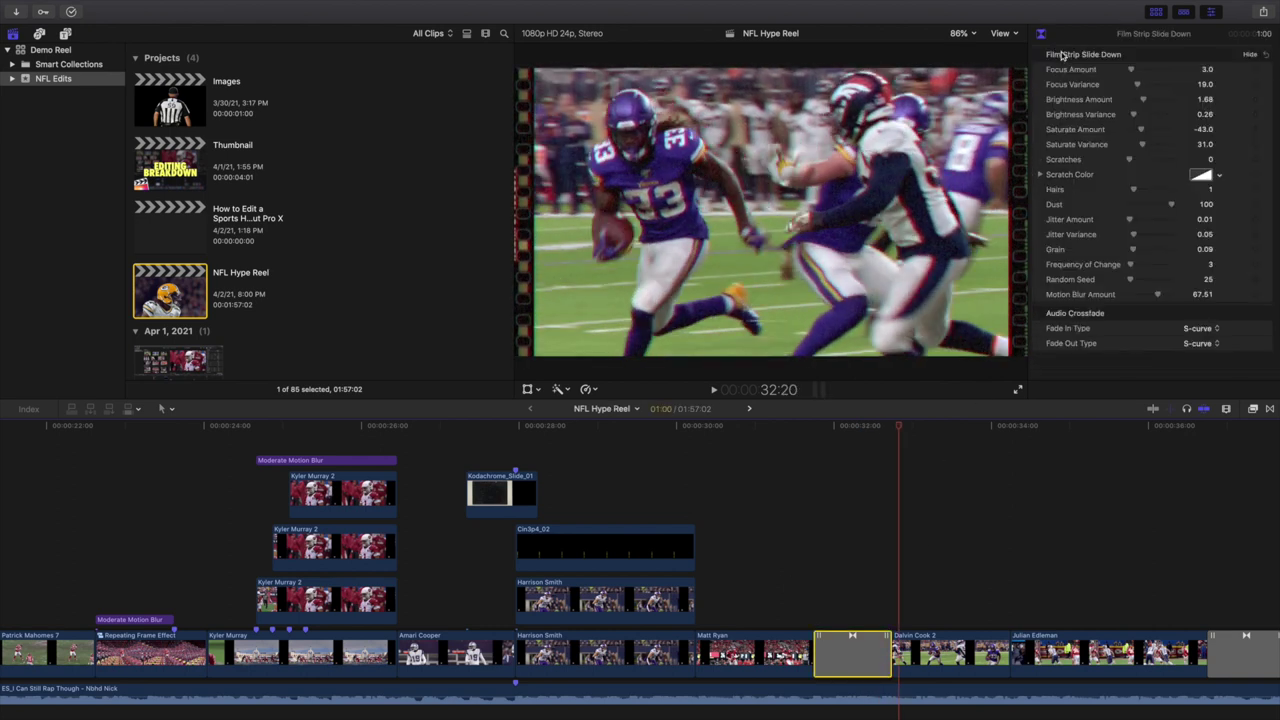
pyautogui.hscroll(5, 1071, 529)
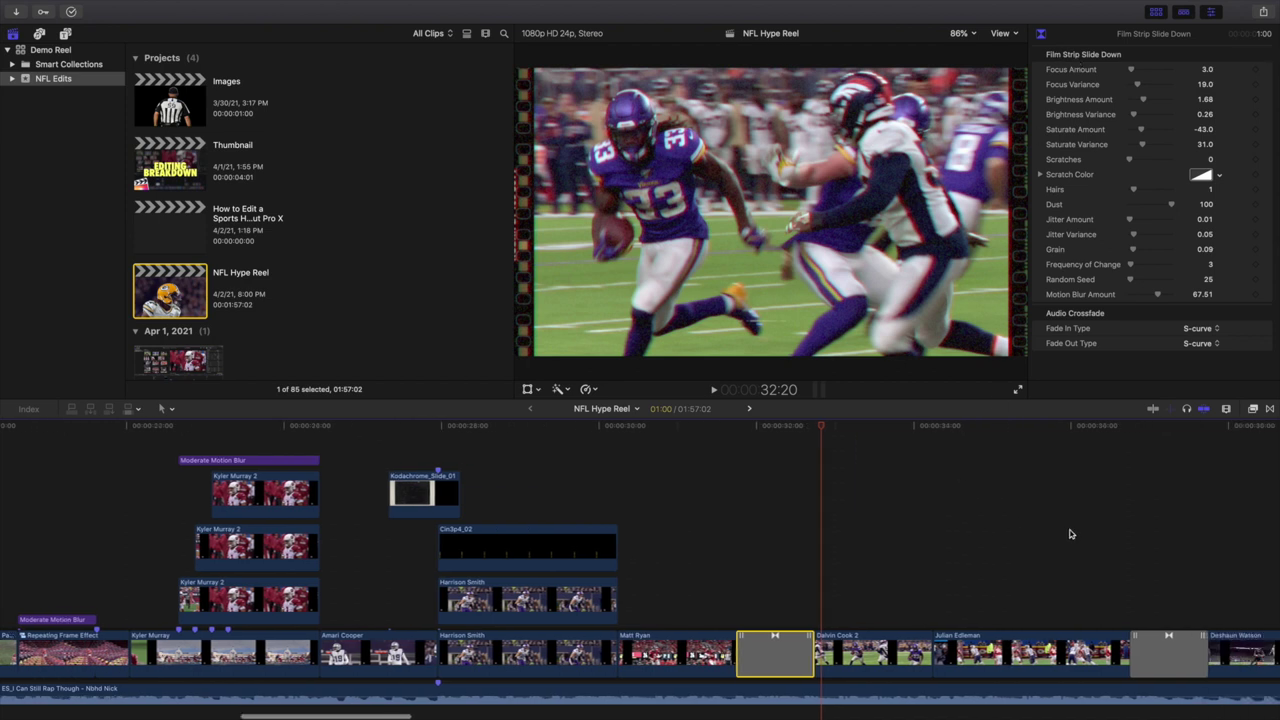
pyautogui.click(848, 570)
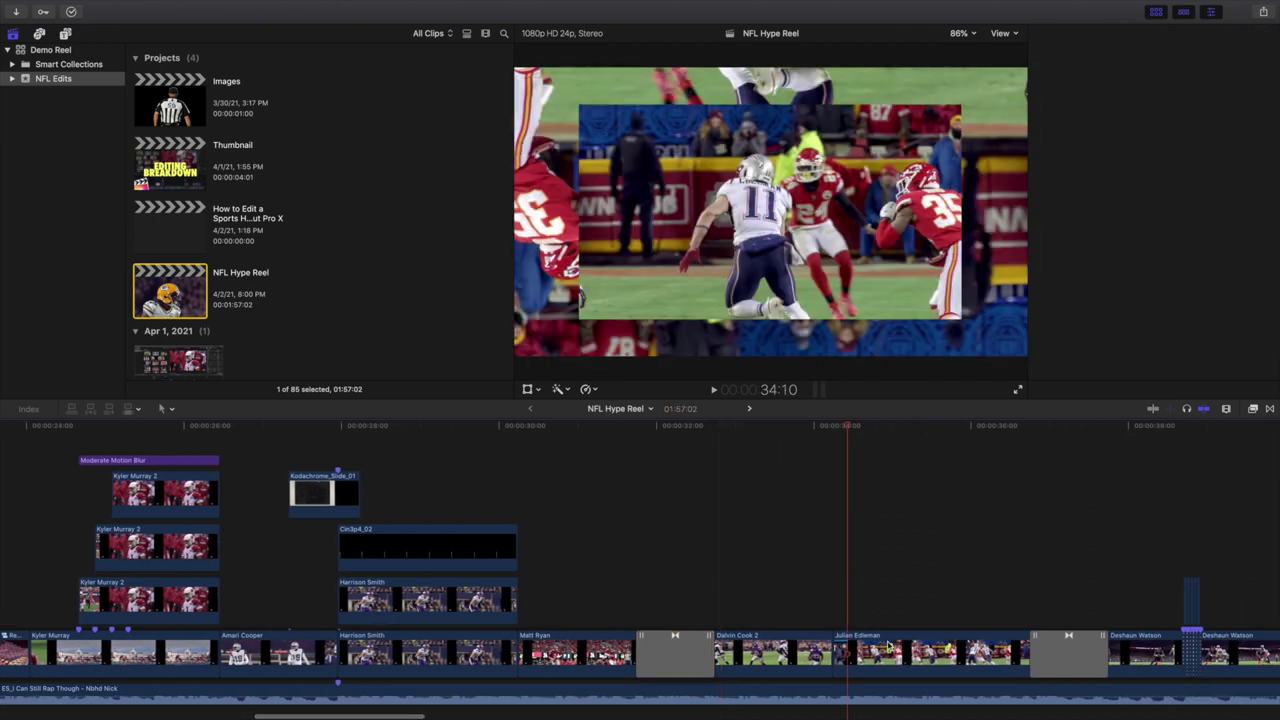
# Step: Select the Julian Edelman clip and play into the fade to black
pyautogui.click(860, 655)
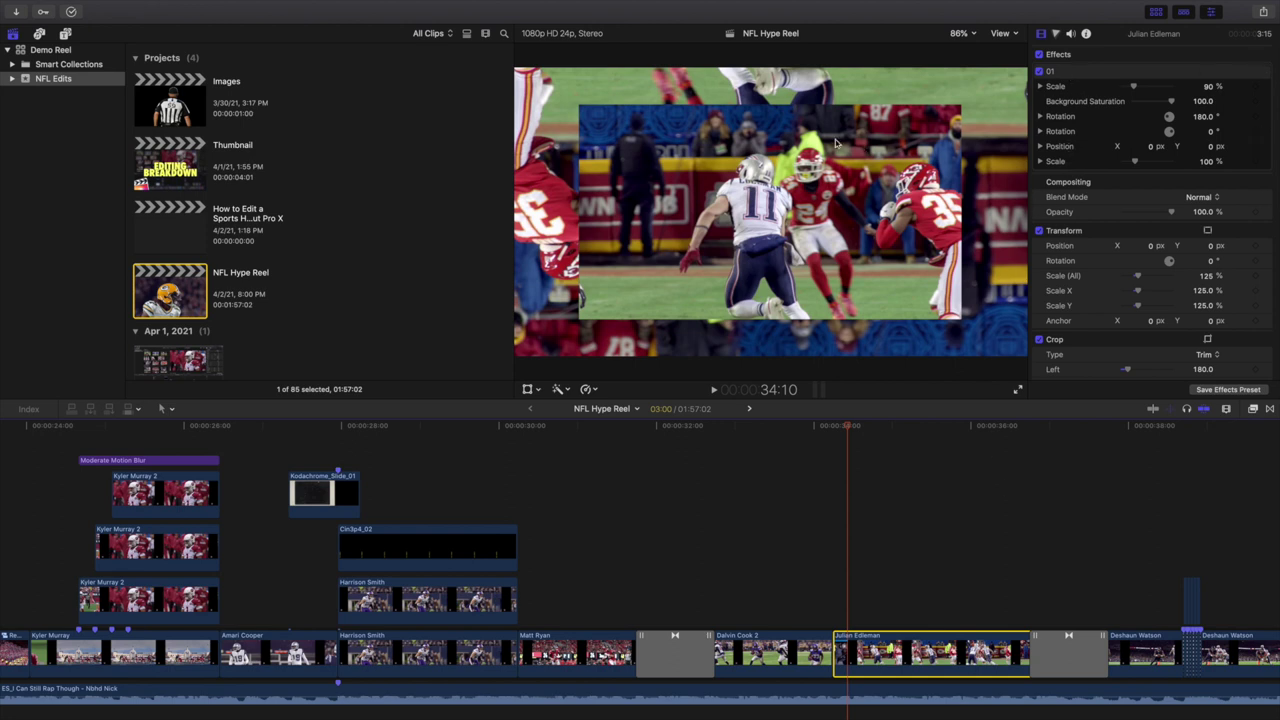
pyautogui.hscroll(3, 1011, 597)
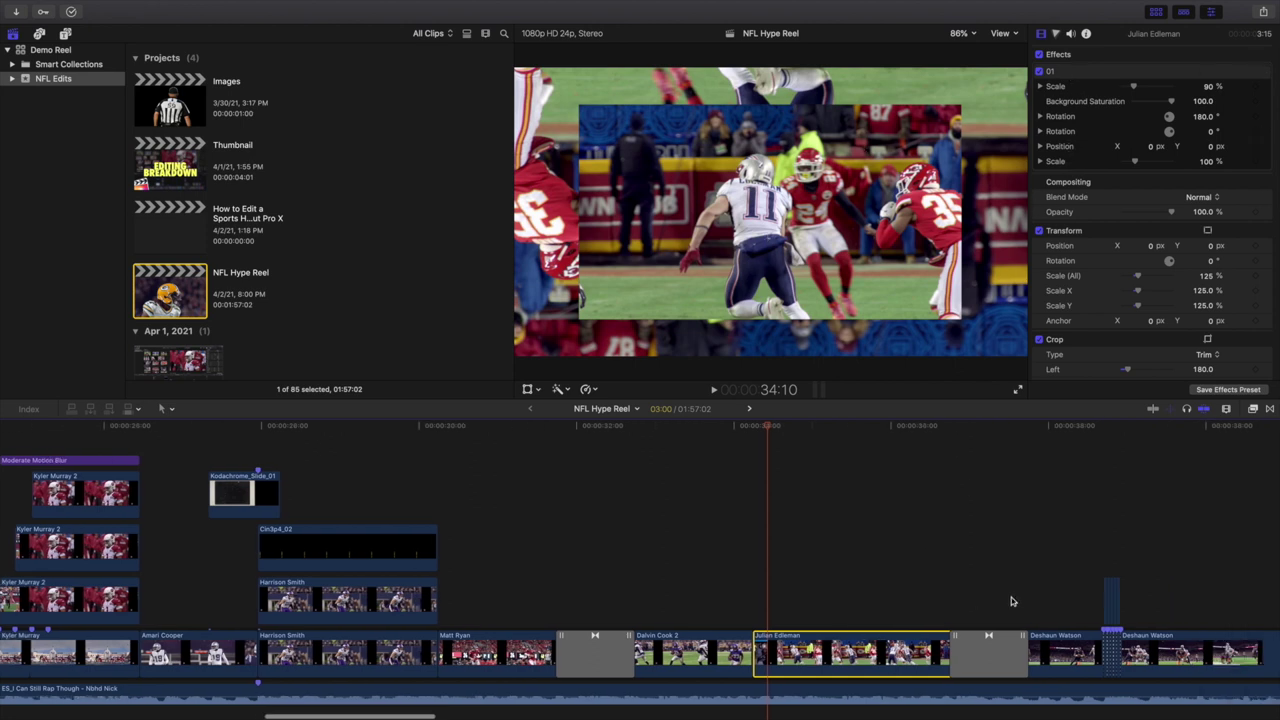
pyautogui.click(898, 601)
pyautogui.press('space')
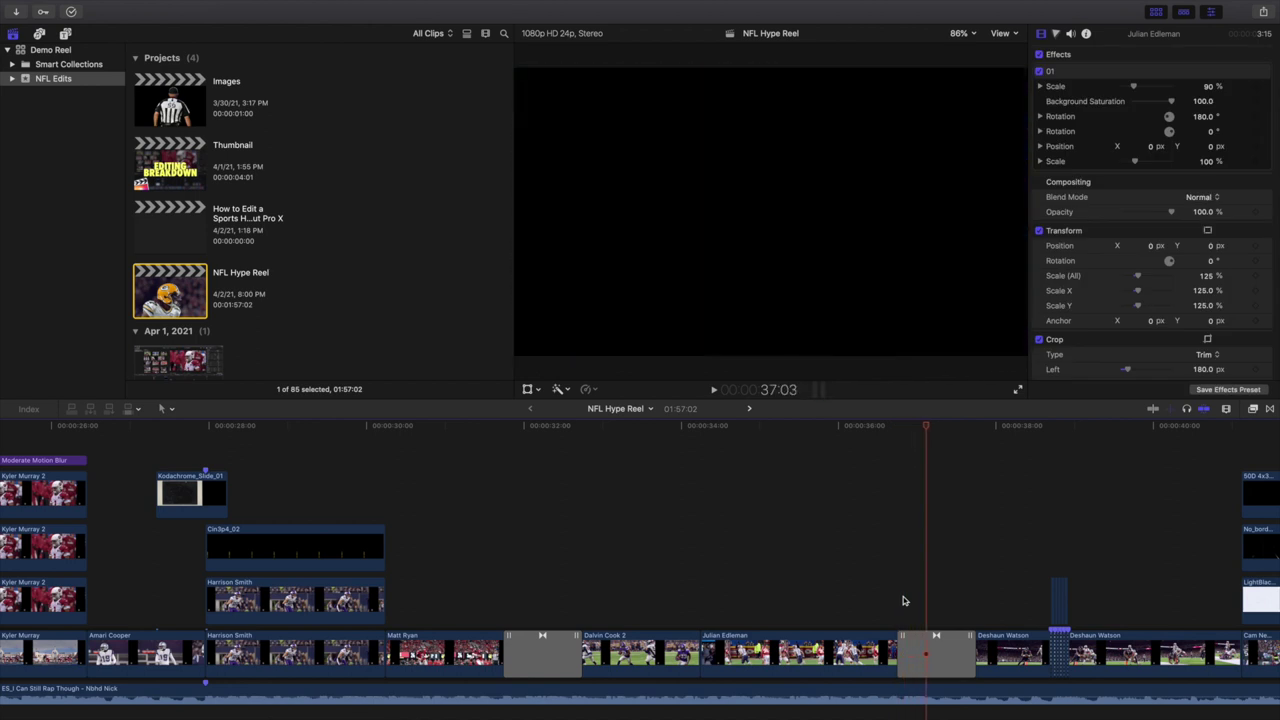
# Step: Inspect the Fade To Color transition (midpoint 50, hold 25), then land on Deshaun Watson
pyautogui.click(931, 654)
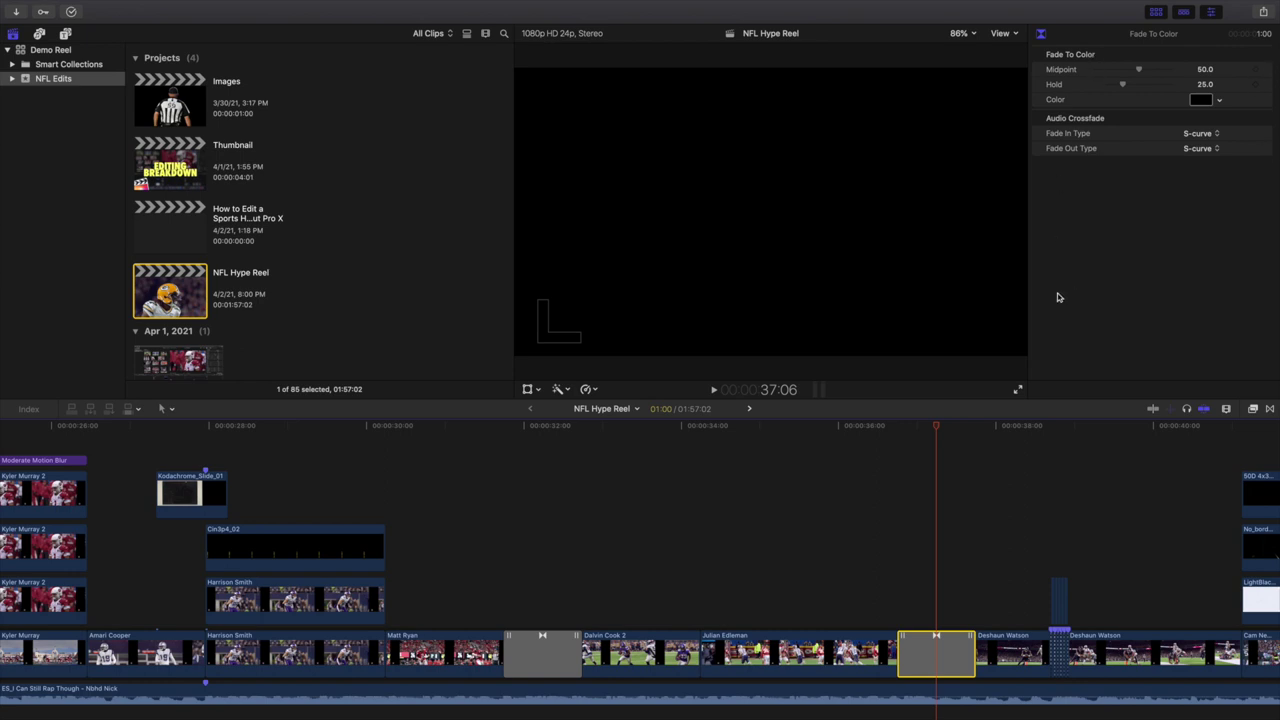
pyautogui.hscroll(3, 1100, 469)
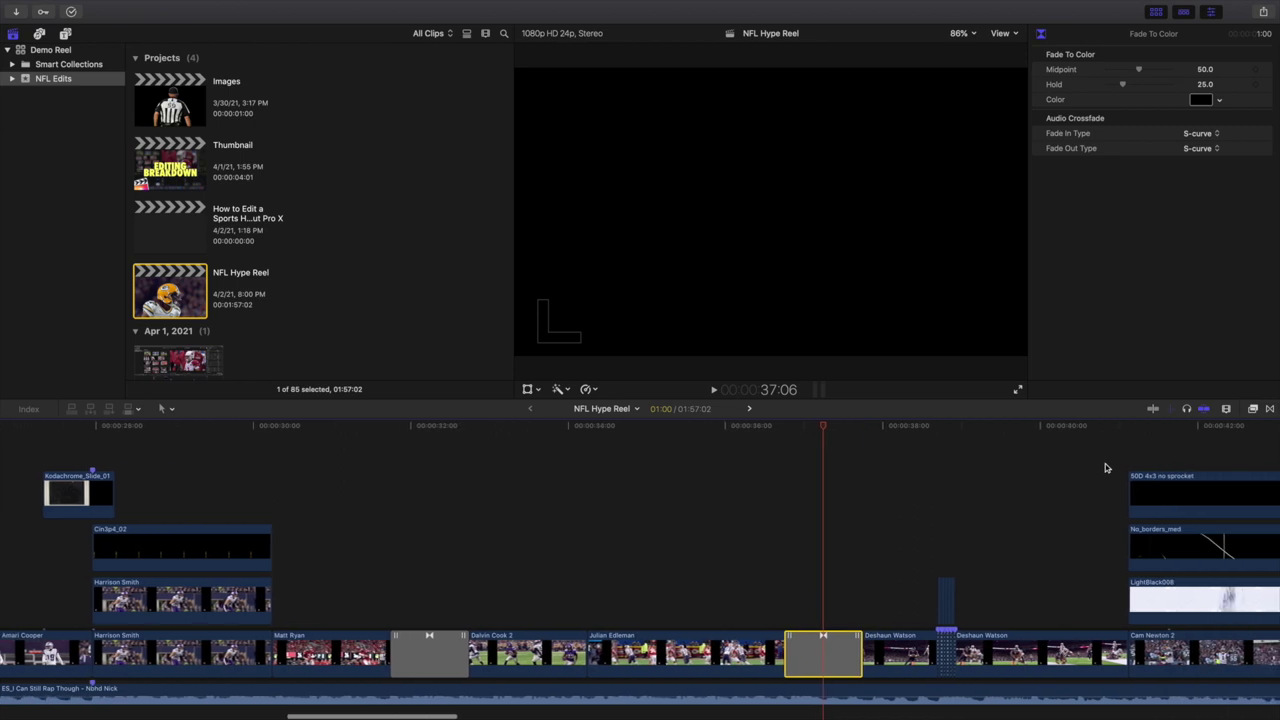
pyautogui.click(907, 516)
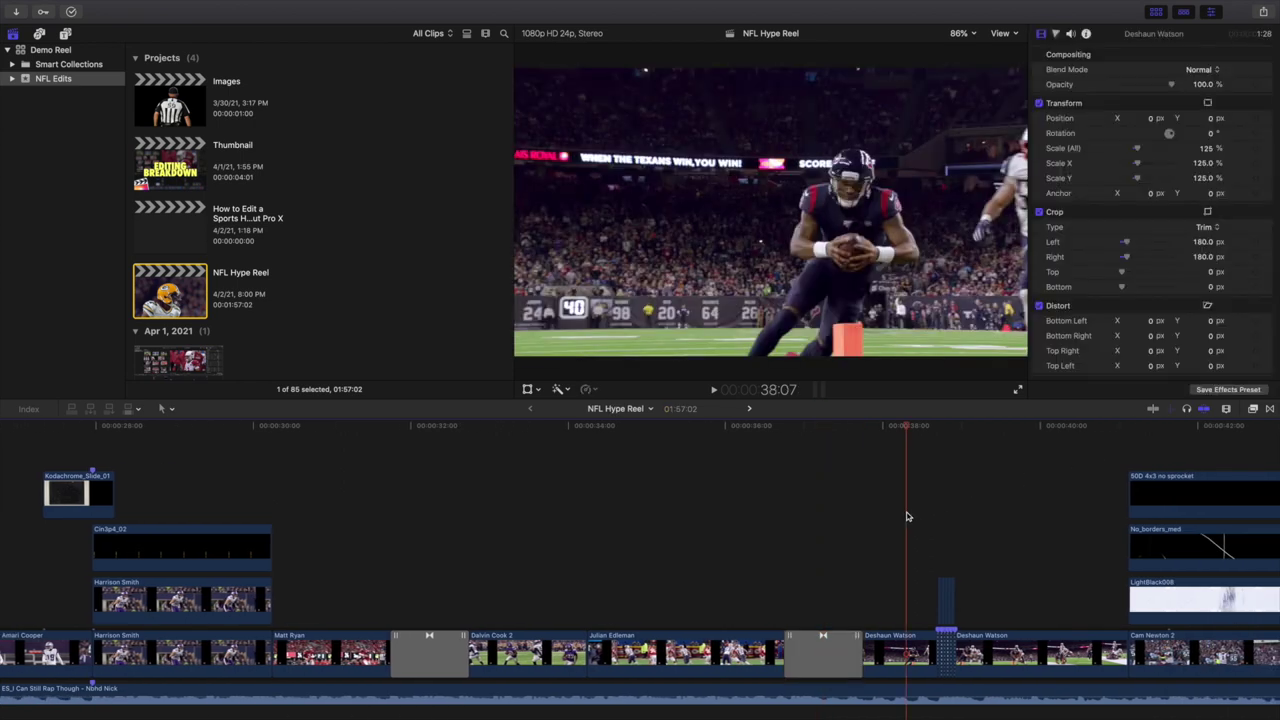
pyautogui.press('super+equal')
pyautogui.press('super+equal')
pyautogui.press('super+equal')
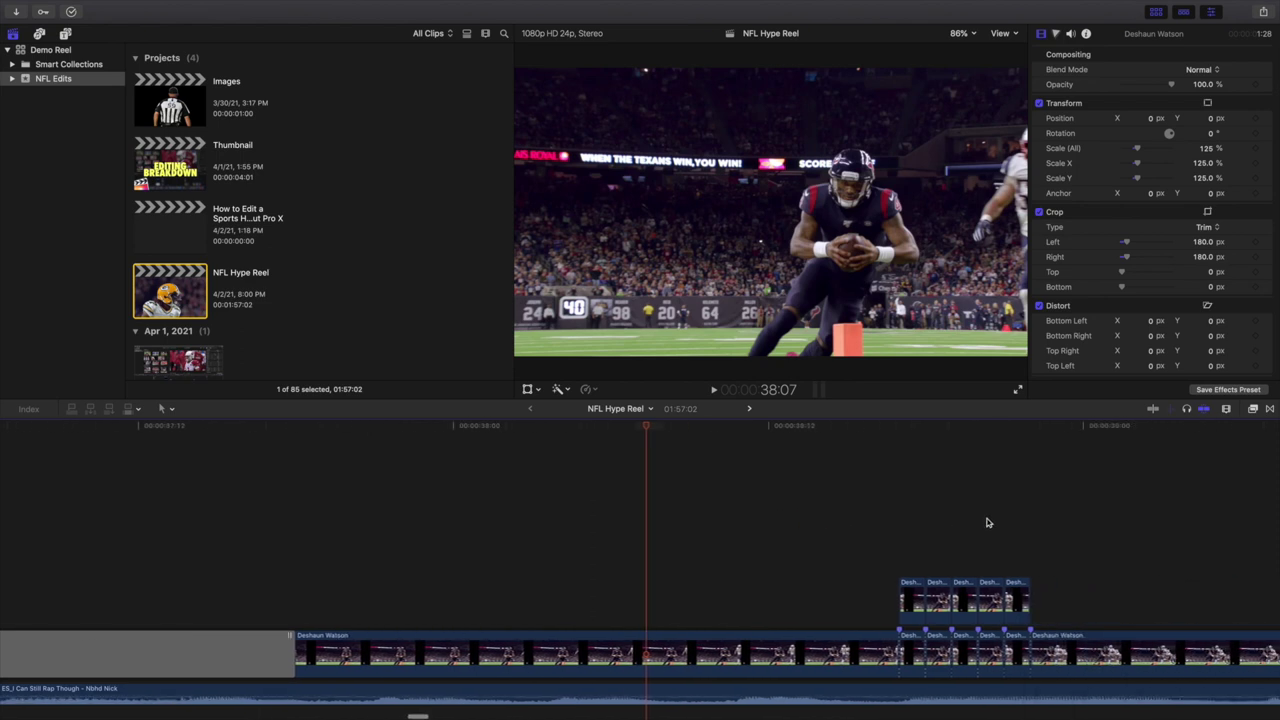
pyautogui.hscroll(5, 900, 530)
pyautogui.click(783, 540)
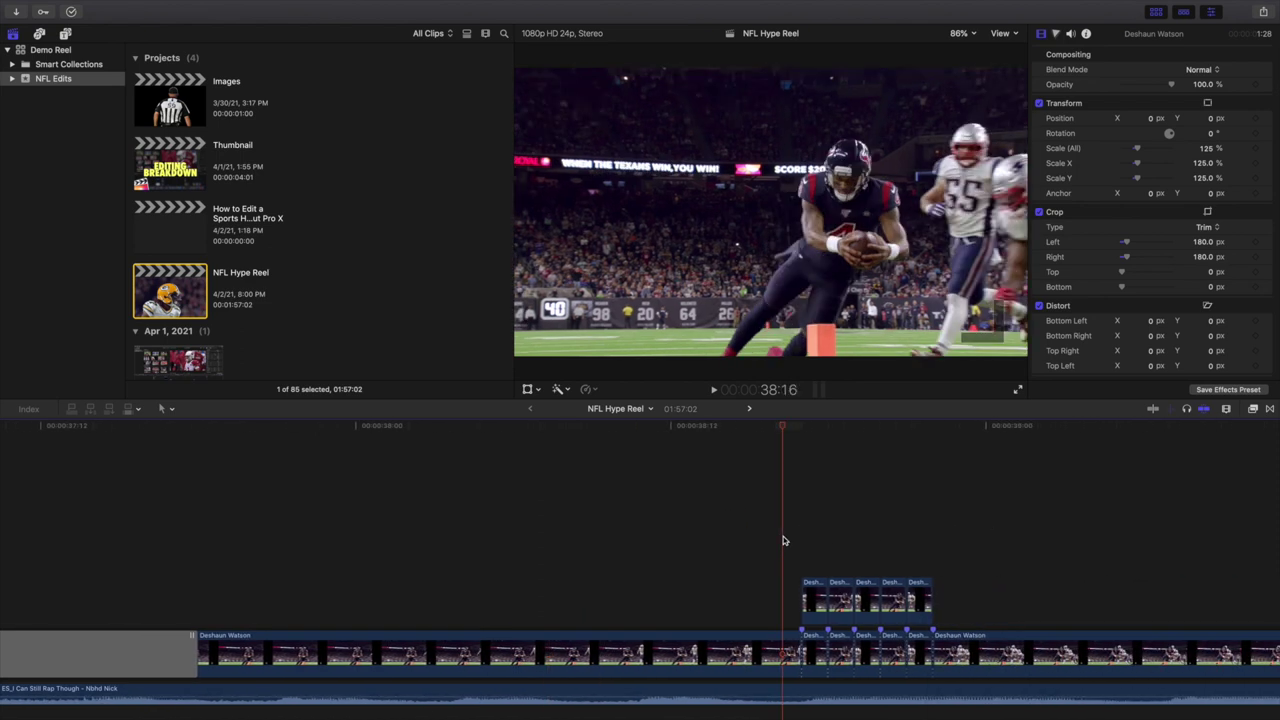
pyautogui.press('Right')
pyautogui.press('Right')
pyautogui.press('Right')
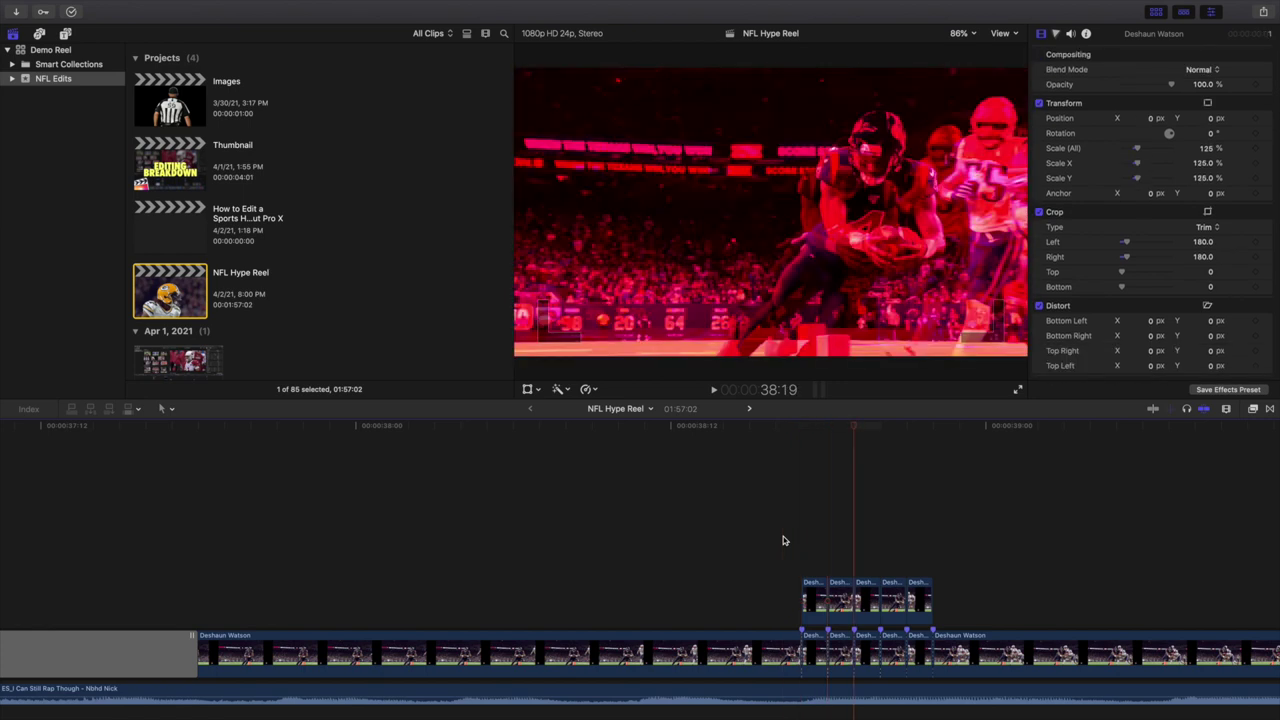
pyautogui.press('Right')
pyautogui.press('Right')
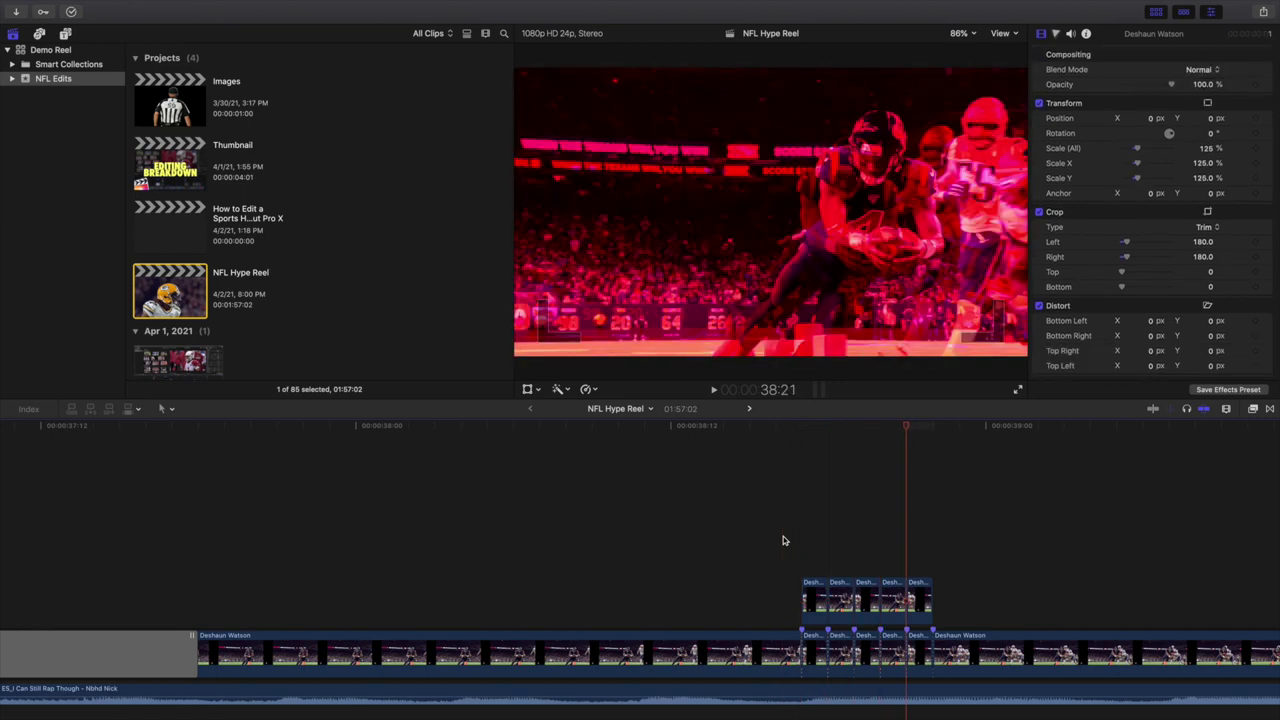
pyautogui.press('Right')
pyautogui.click(800, 544)
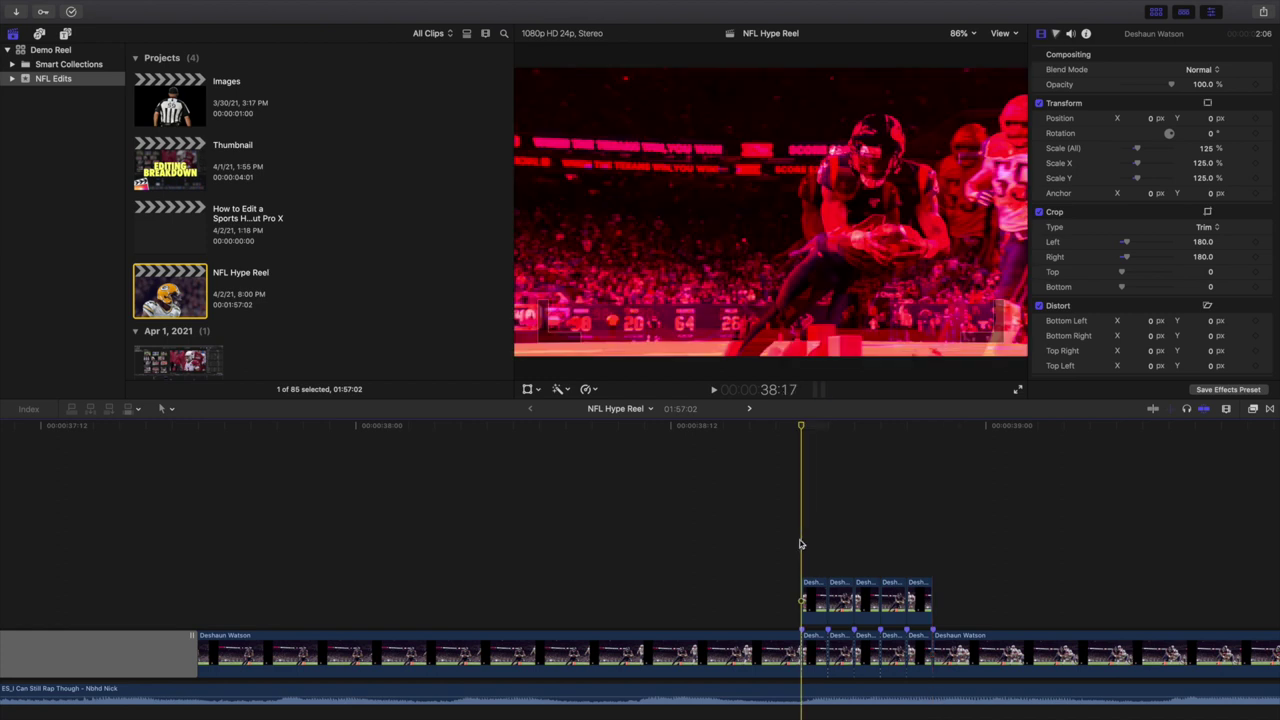
pyautogui.click(806, 593)
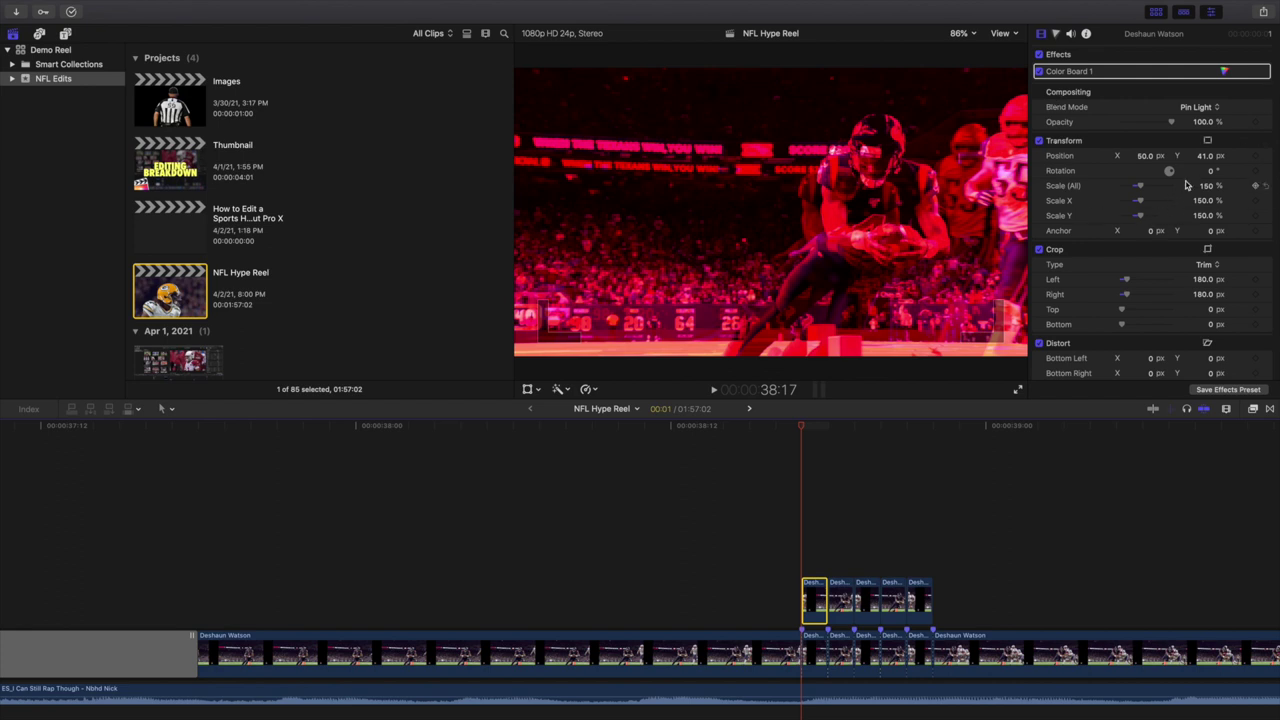
pyautogui.press('Right')
pyautogui.press('Right')
pyautogui.press('Right')
pyautogui.press('Right')
pyautogui.press('Right')
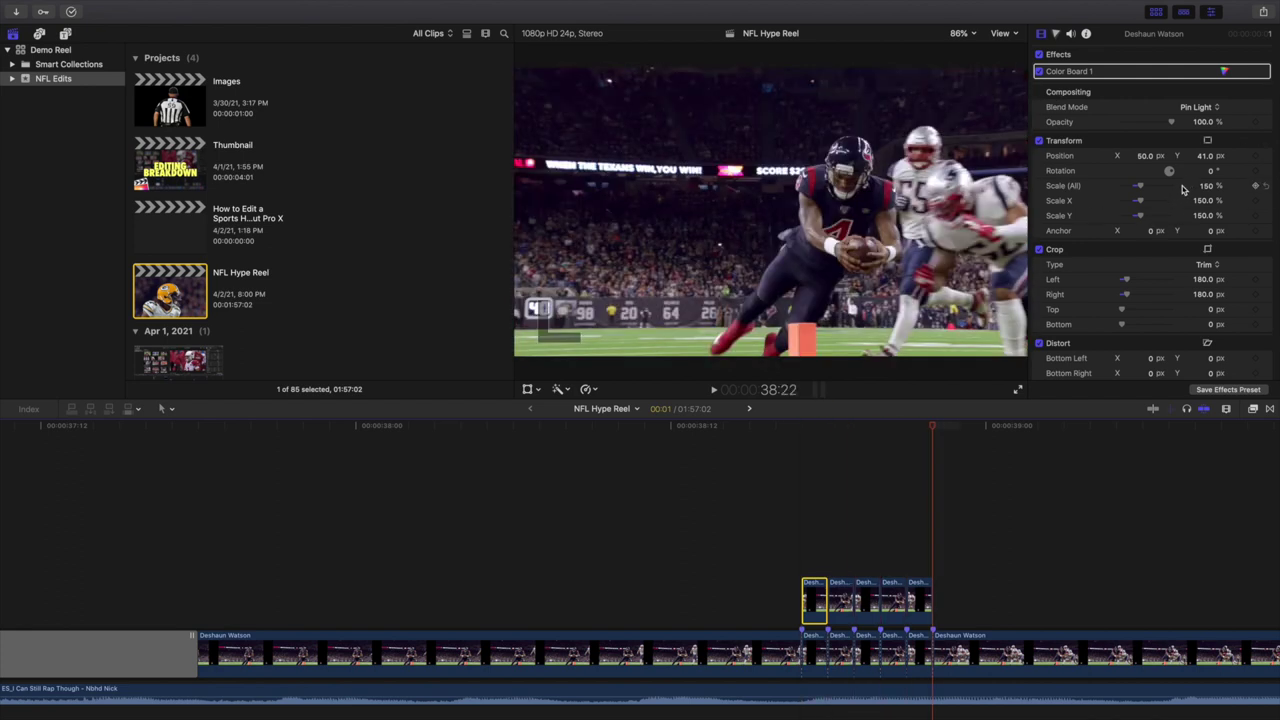
pyautogui.press('super+minus')
pyautogui.hscroll(8, 1003, 597)
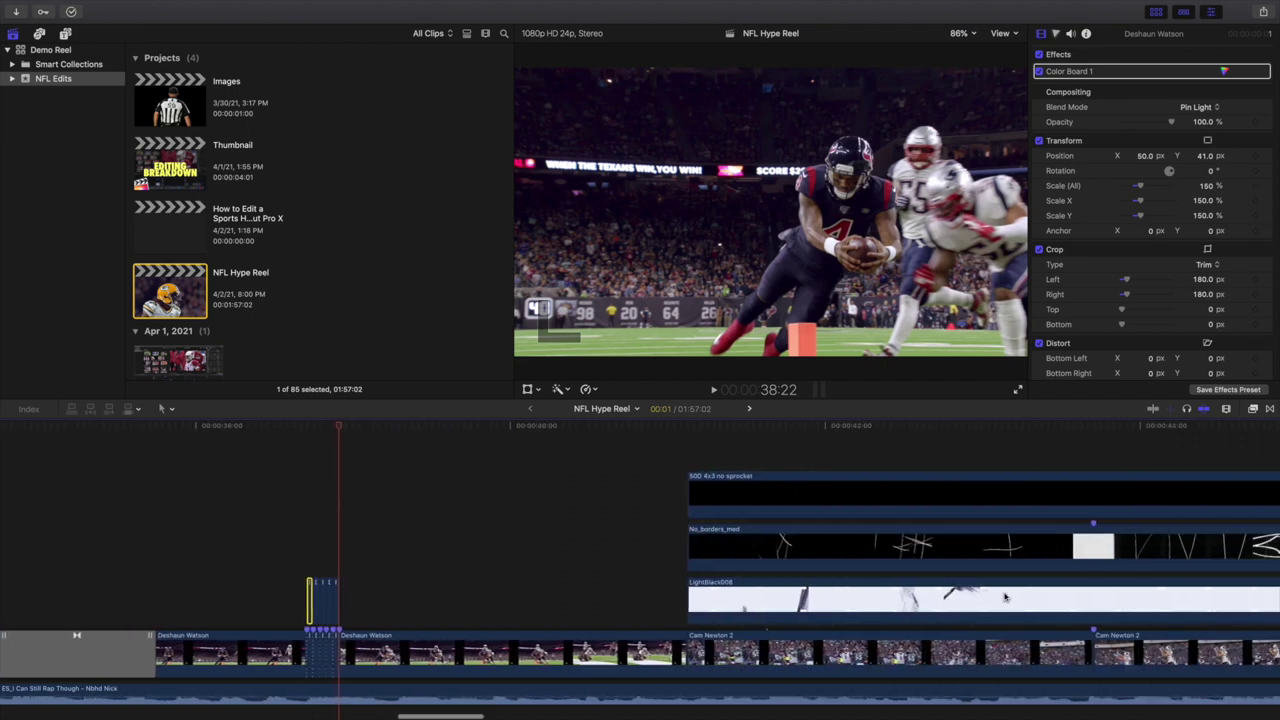
pyautogui.click(671, 469)
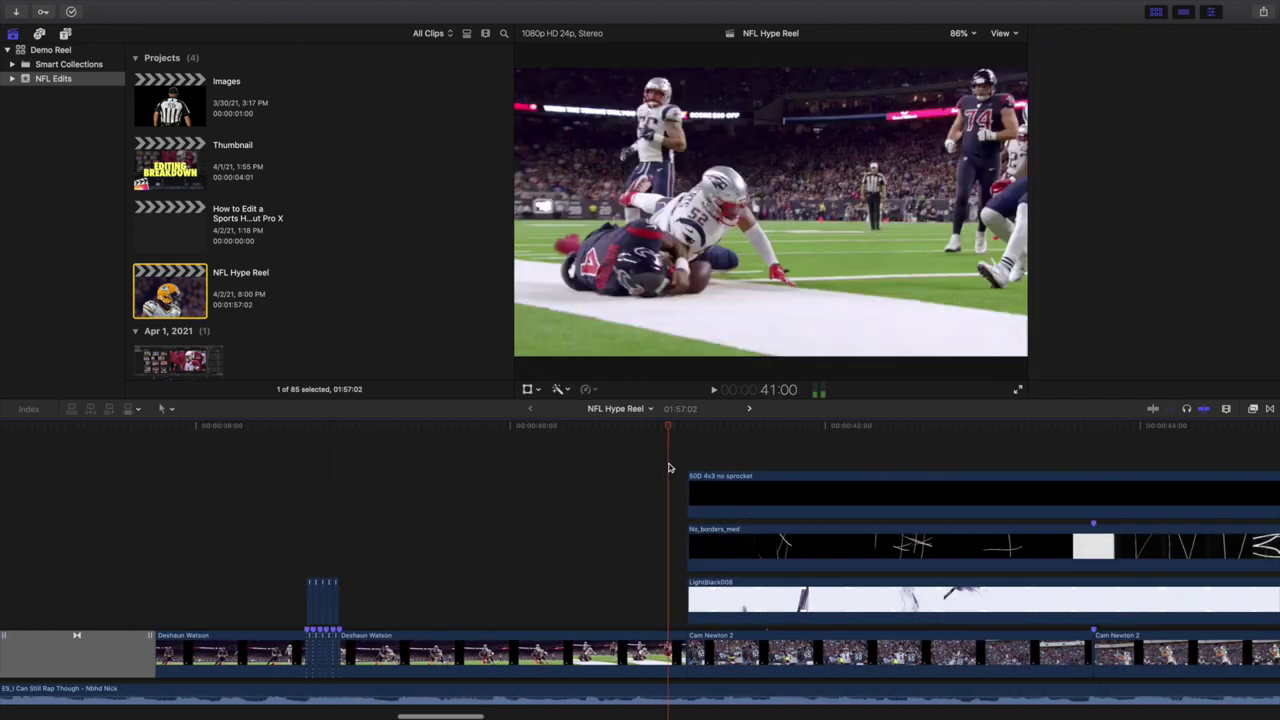
pyautogui.press('Right')
pyautogui.press('Right')
pyautogui.press('space')
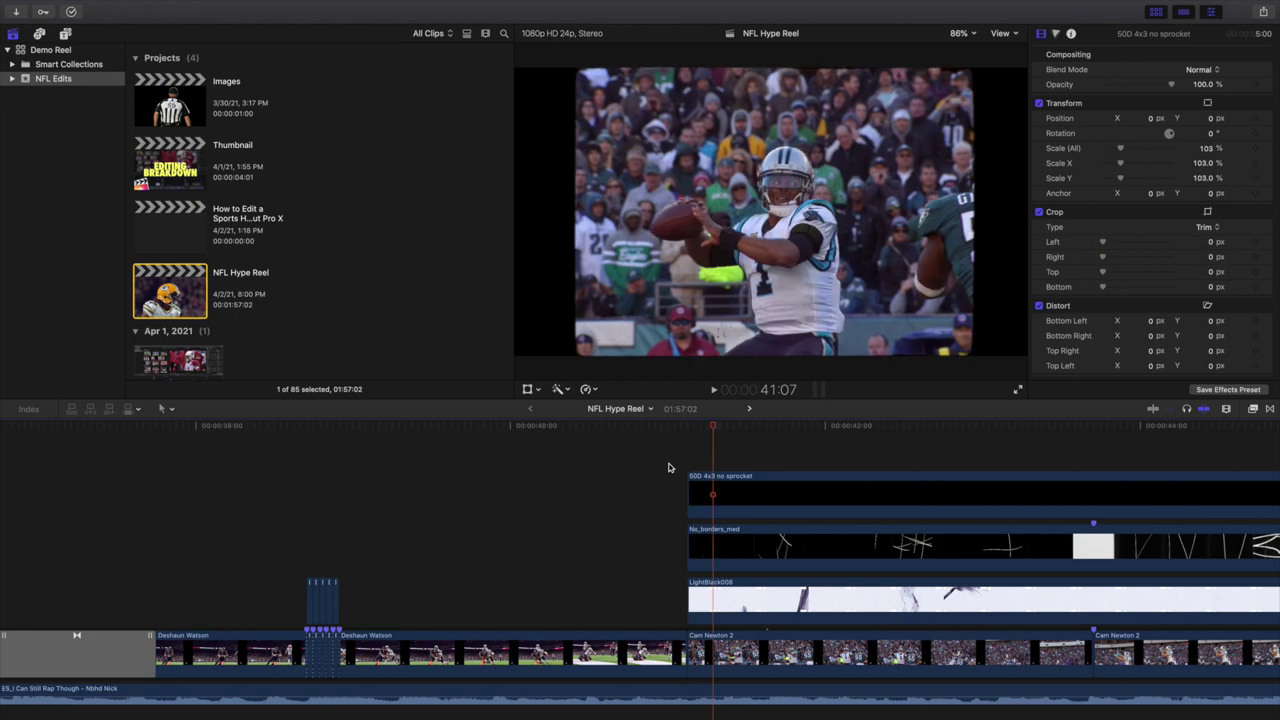
pyautogui.click(766, 497)
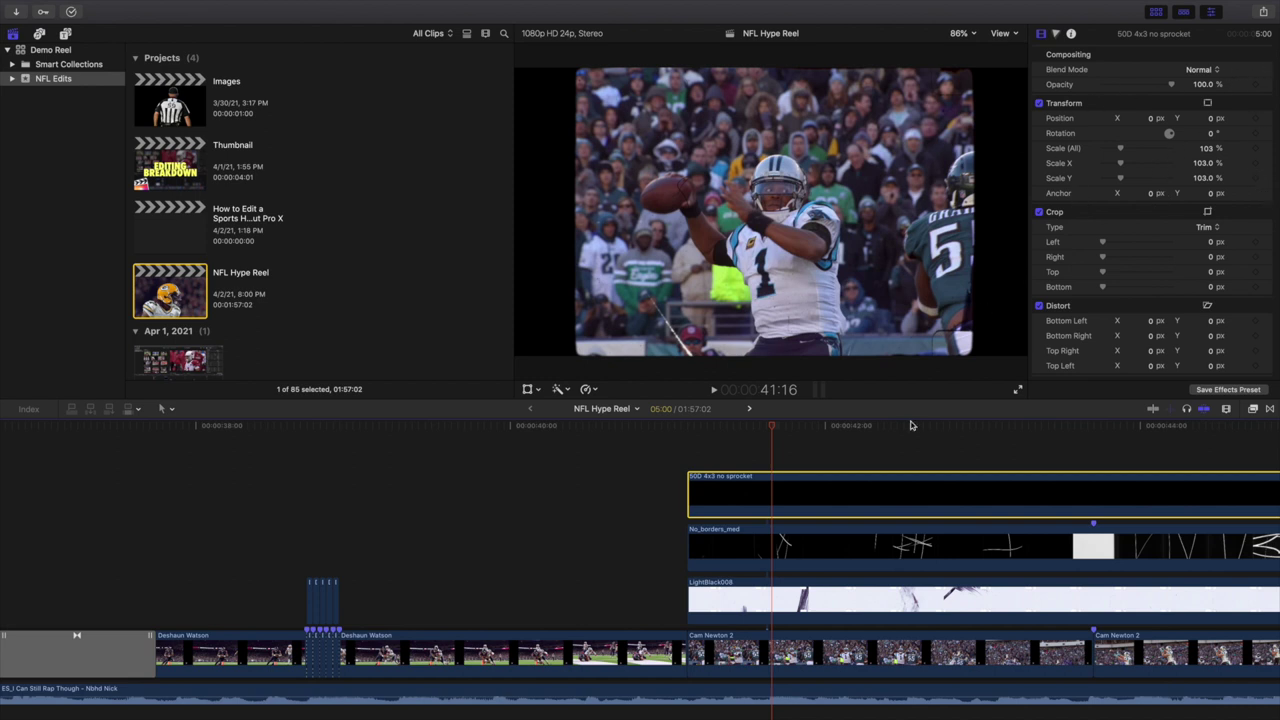
pyautogui.click(783, 568)
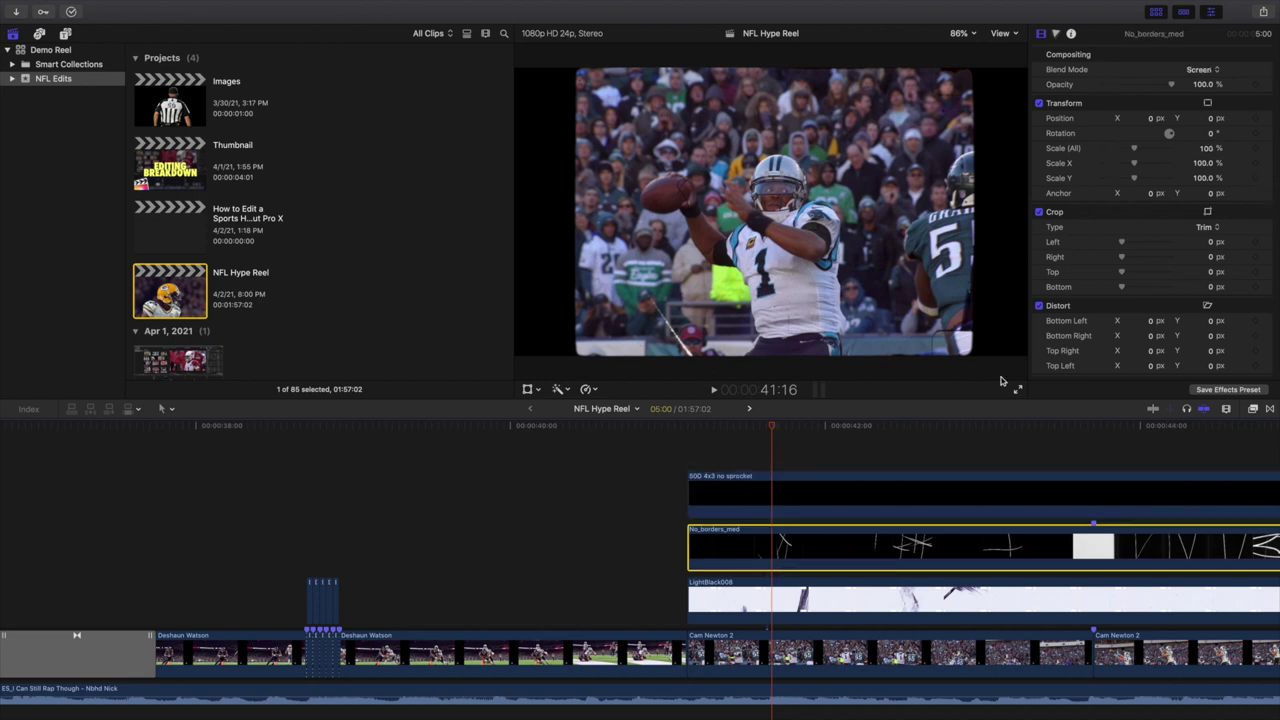
pyautogui.click(833, 601)
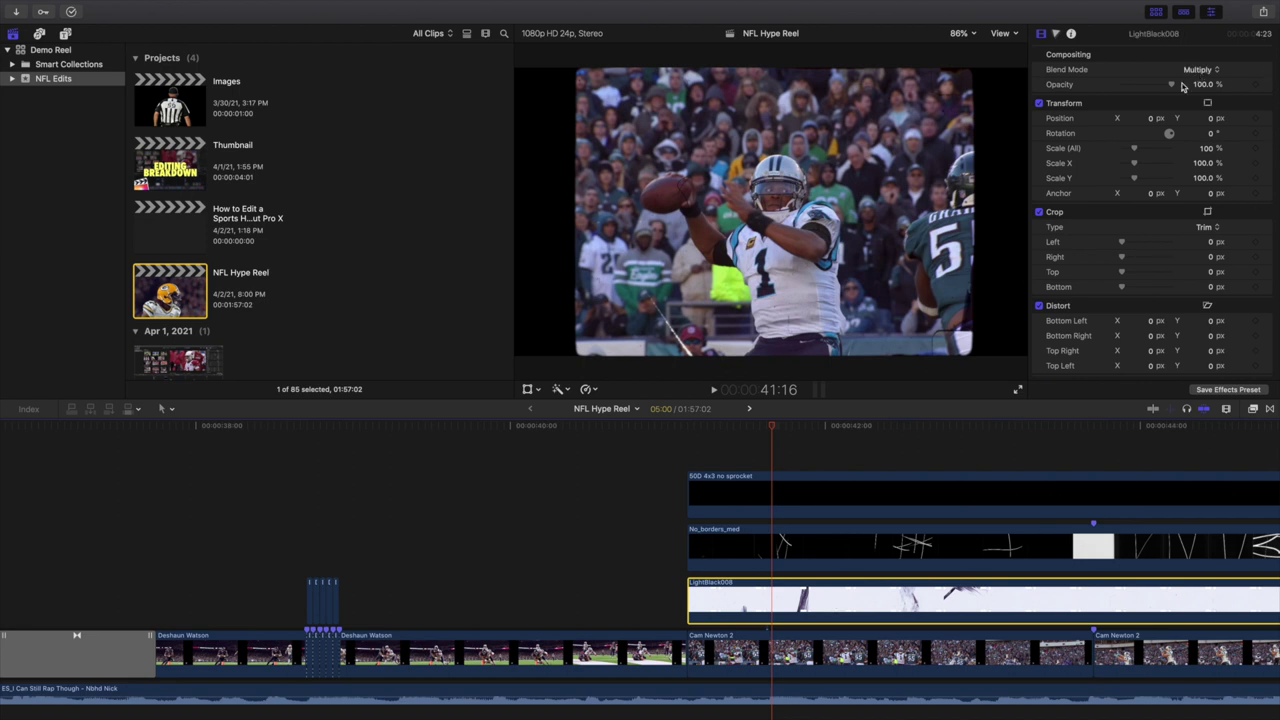
pyautogui.hscroll(5, 997, 555)
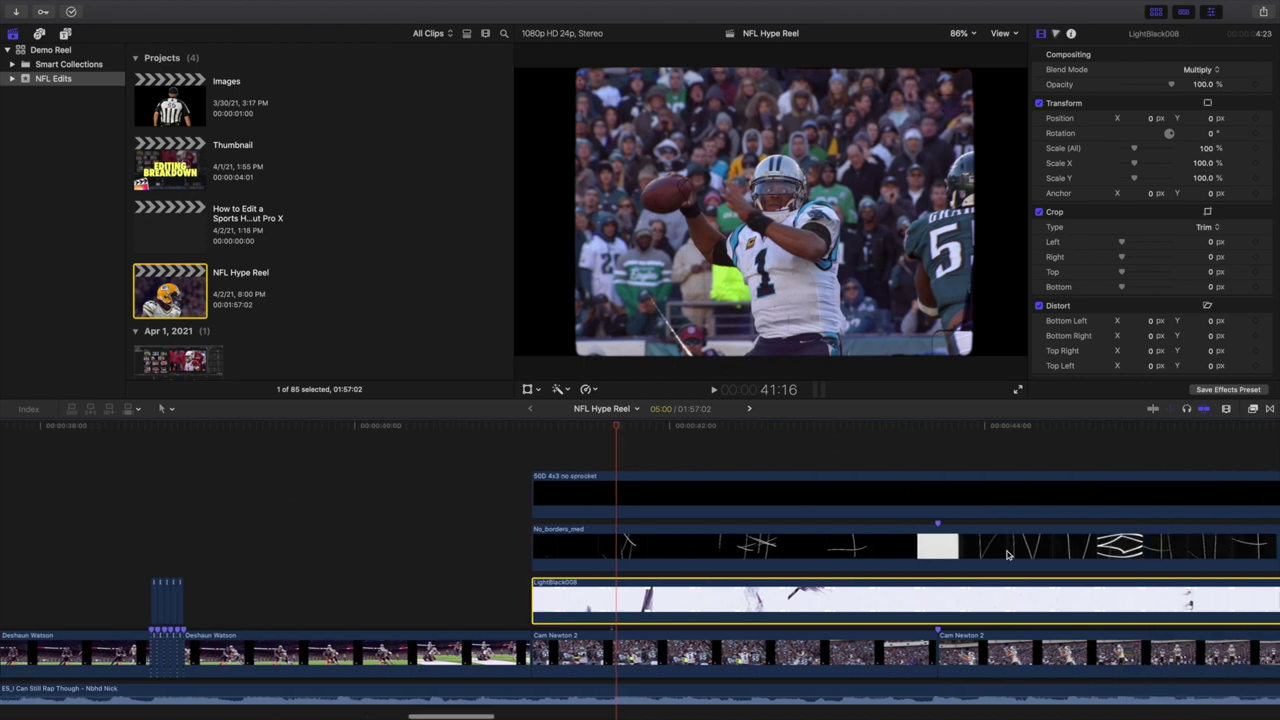
pyautogui.click(891, 451)
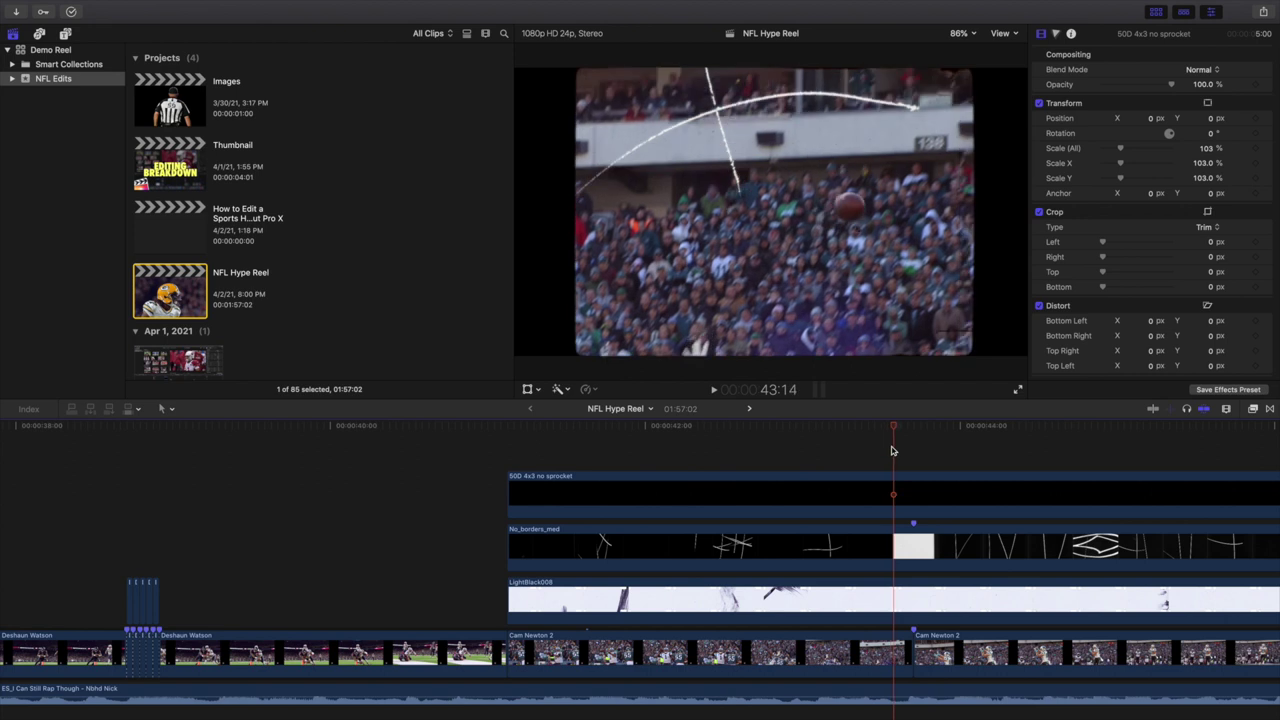
pyautogui.press('Right')
pyautogui.press('Right')
pyautogui.press('Right')
pyautogui.press('Right')
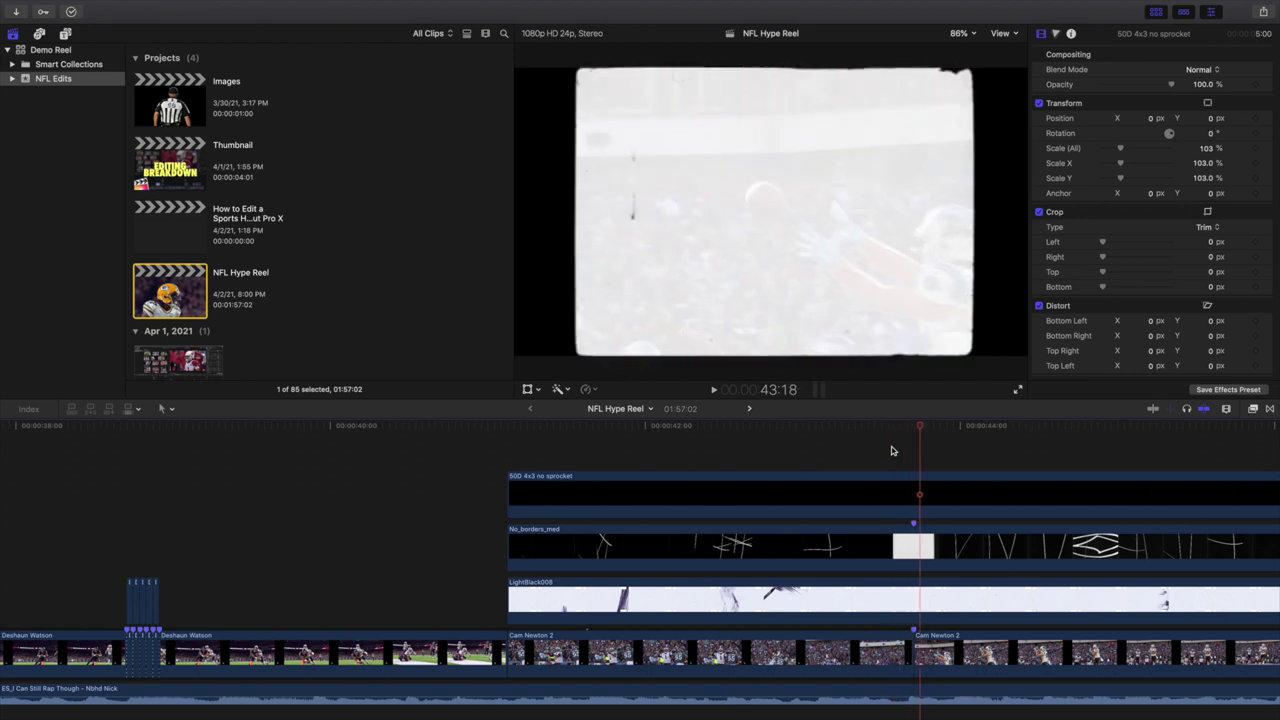
pyautogui.press('Right')
pyautogui.press('Right')
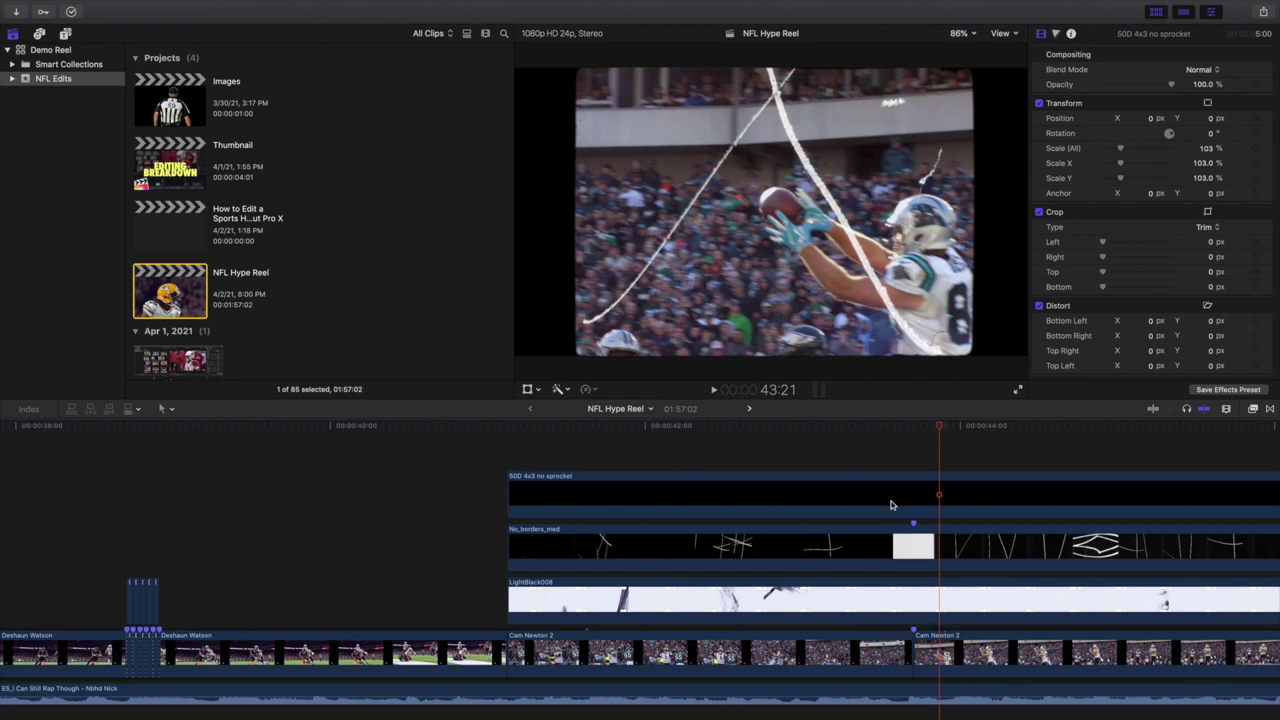
pyautogui.press('Left')
pyautogui.press('Left')
pyautogui.press('Left')
pyautogui.press('Left')
pyautogui.press('Left')
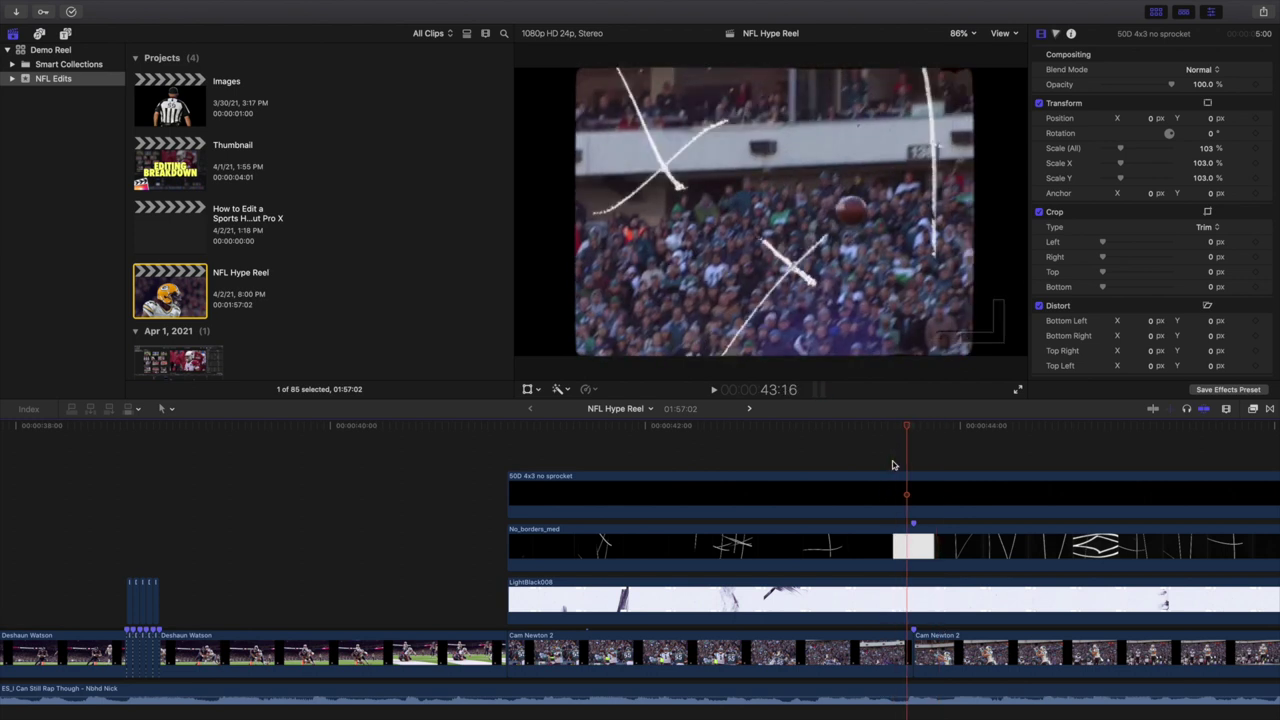
pyautogui.press('Right')
pyautogui.hscroll(10, 893, 465)
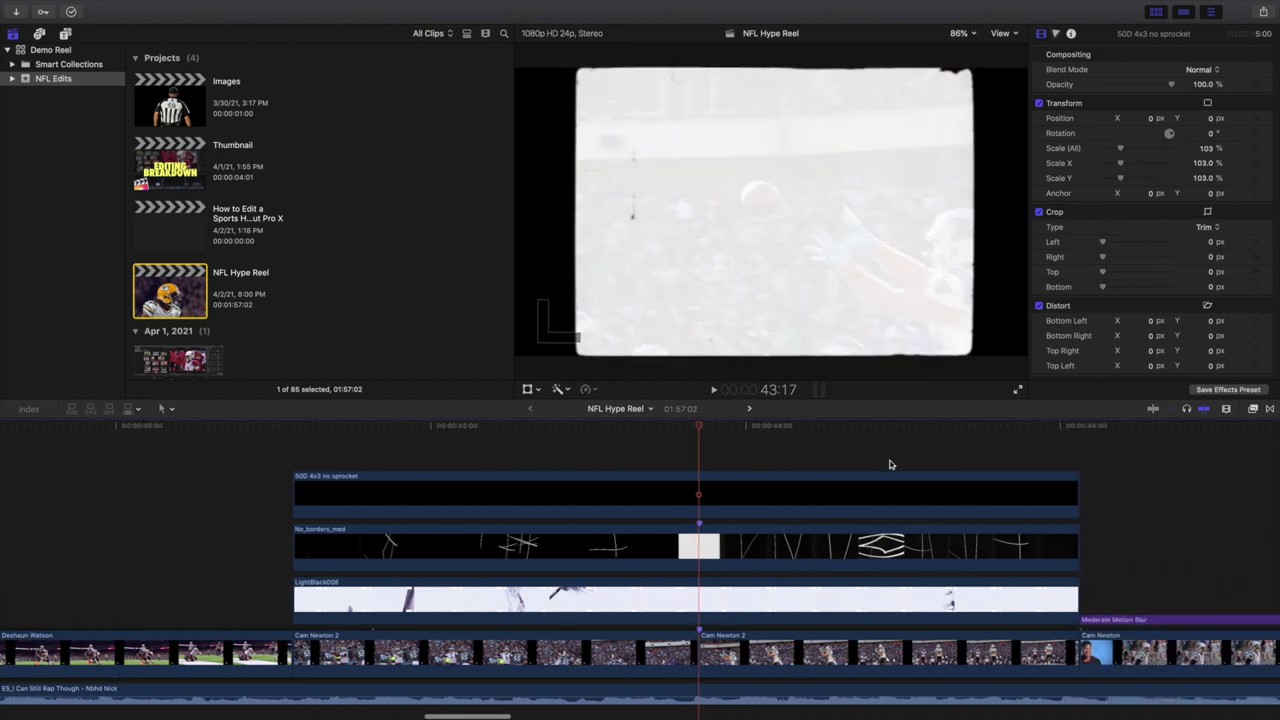
pyautogui.click(761, 450)
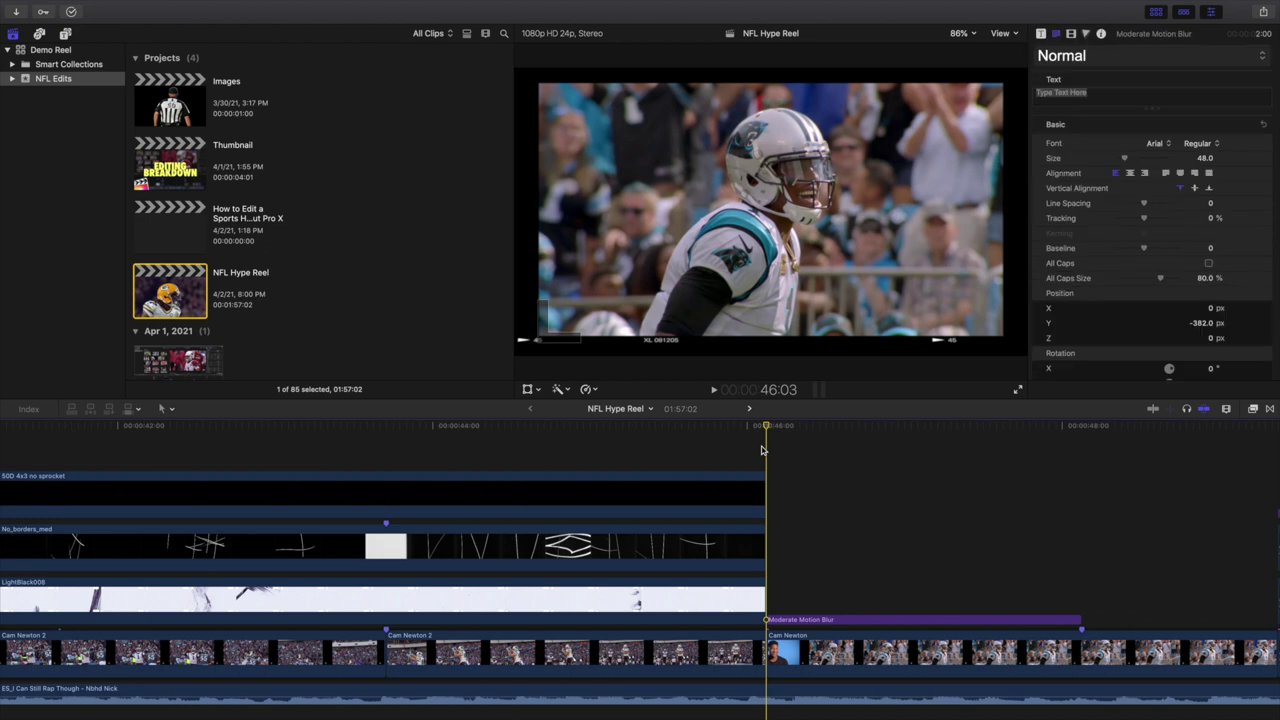
pyautogui.click(845, 645)
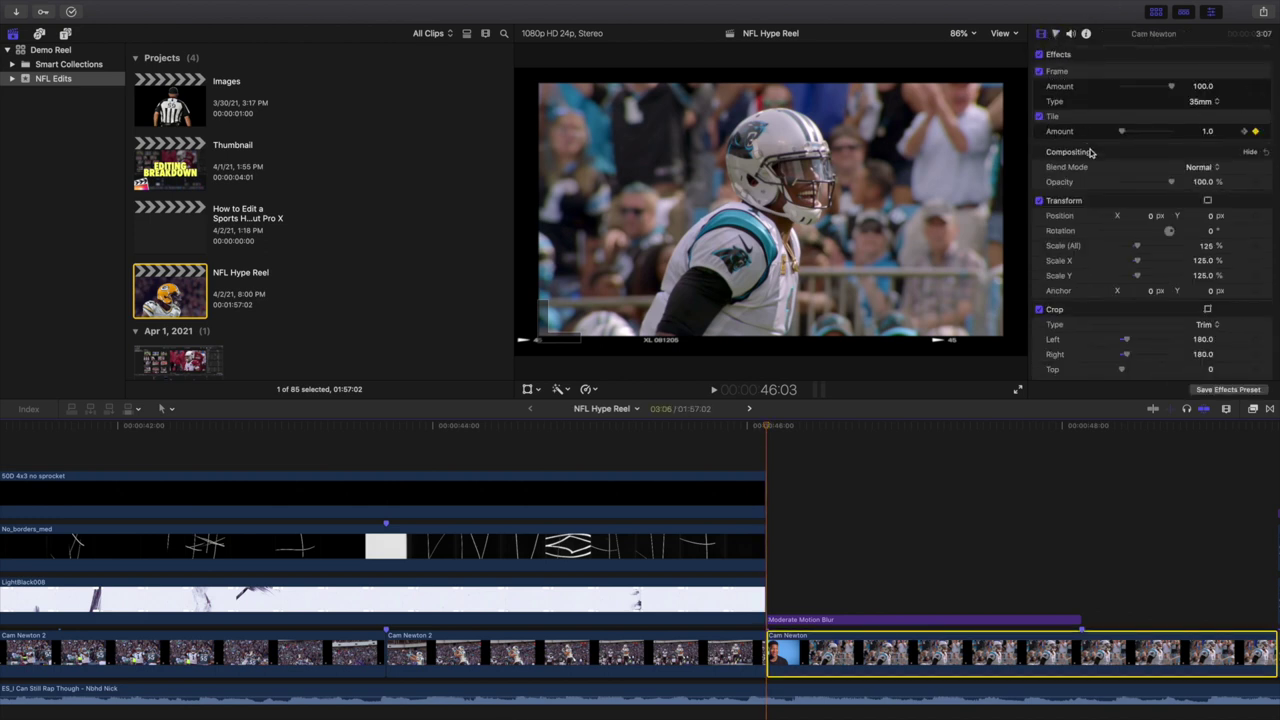
pyautogui.press('space')
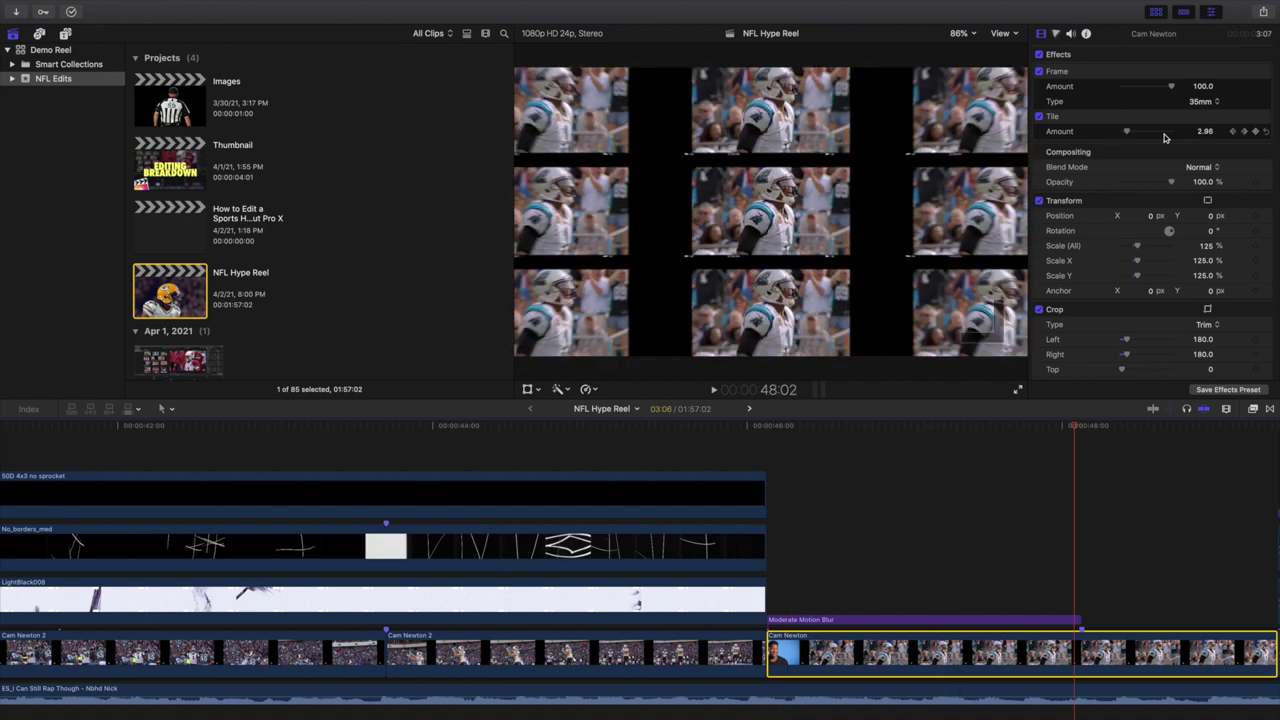
pyautogui.hscroll(10, 1070, 466)
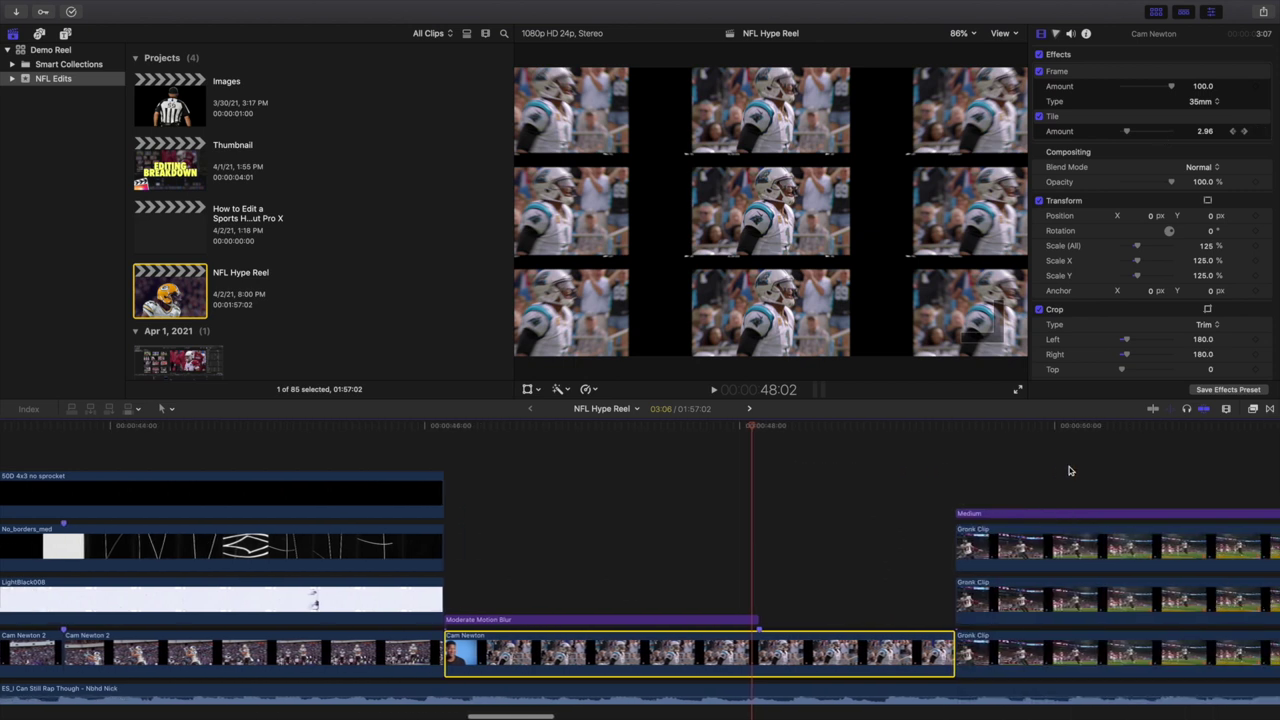
pyautogui.click(850, 492)
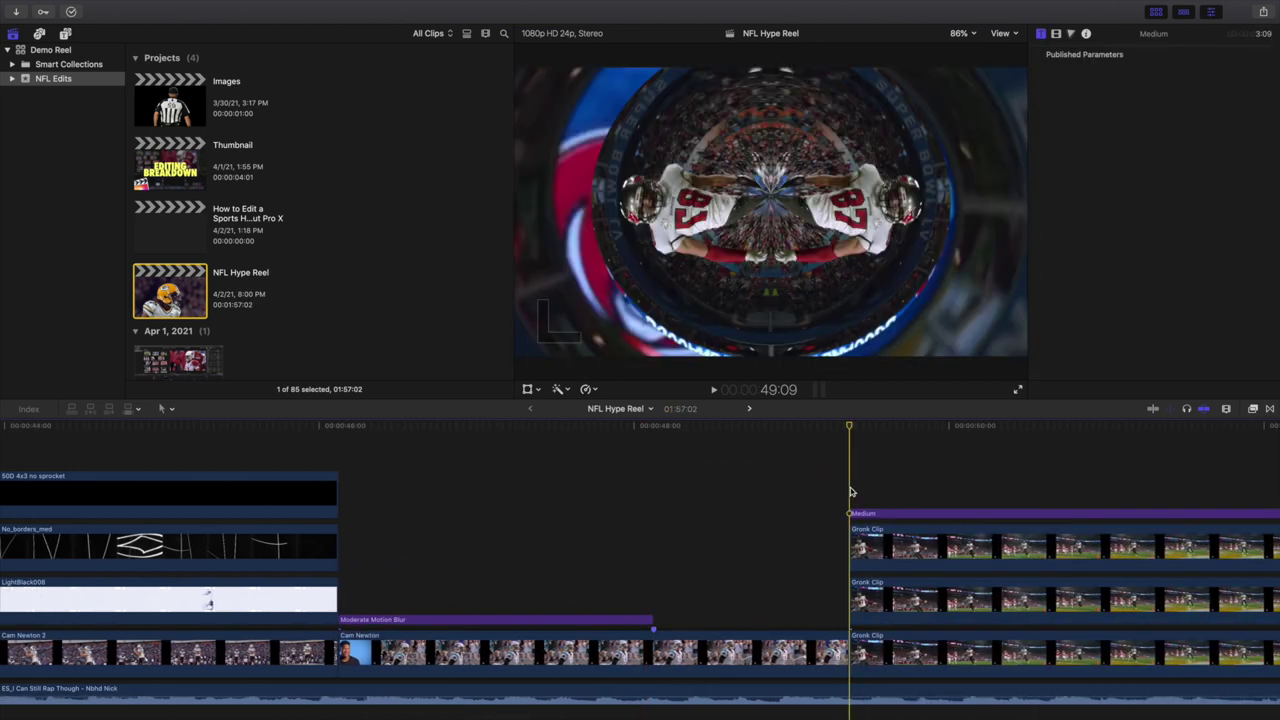
pyautogui.press('space')
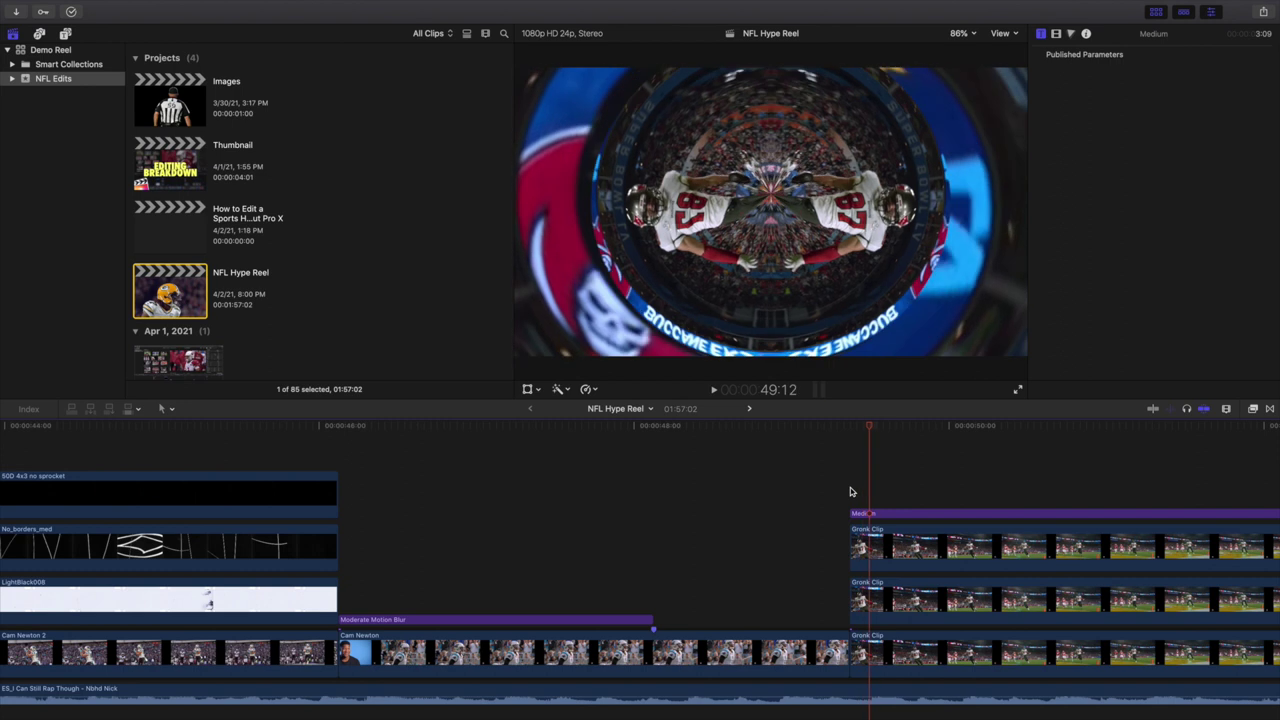
pyautogui.hscroll(5, 850, 492)
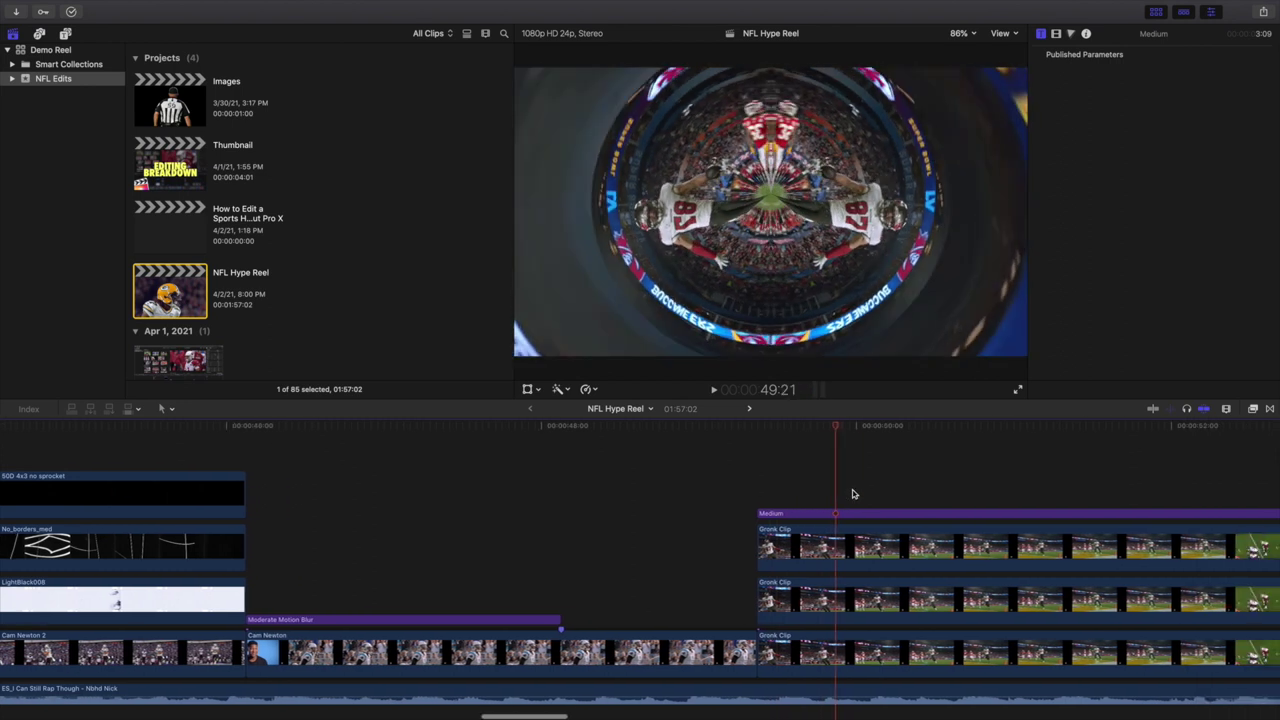
pyautogui.scroll(-2, 850, 492)
pyautogui.click(820, 598)
pyautogui.hscroll(3, 837, 586)
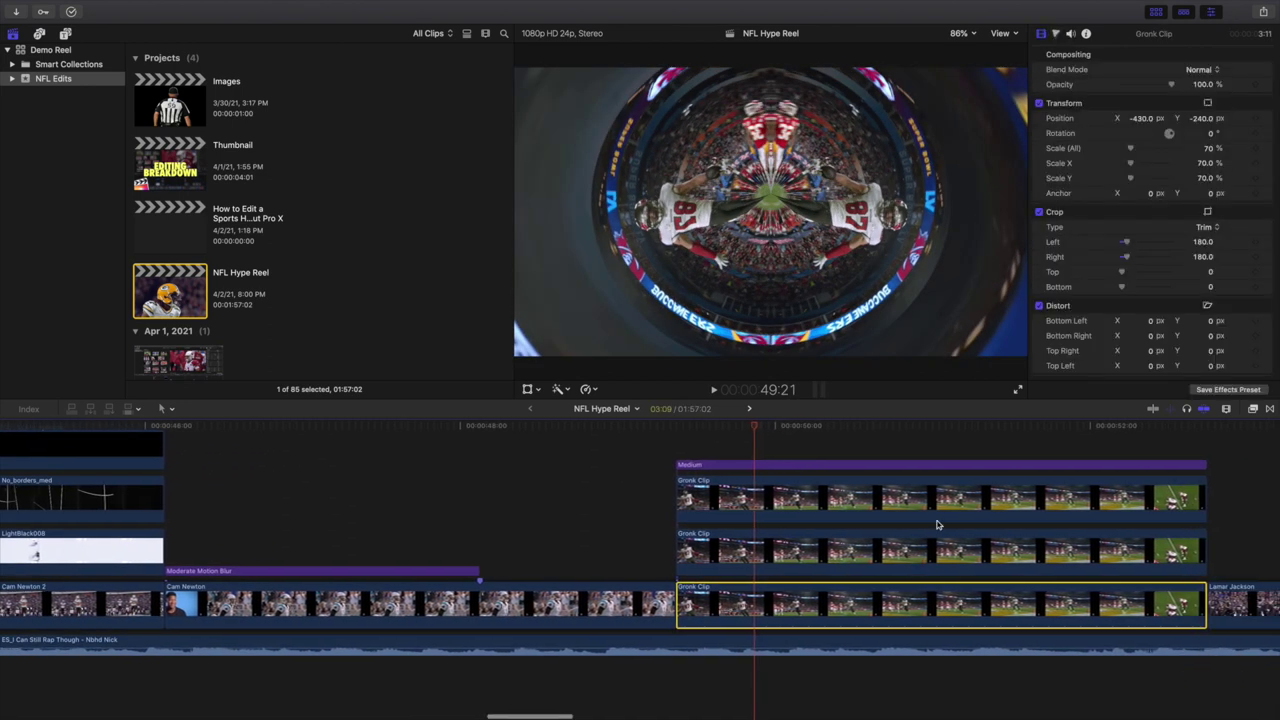
pyautogui.click(827, 539)
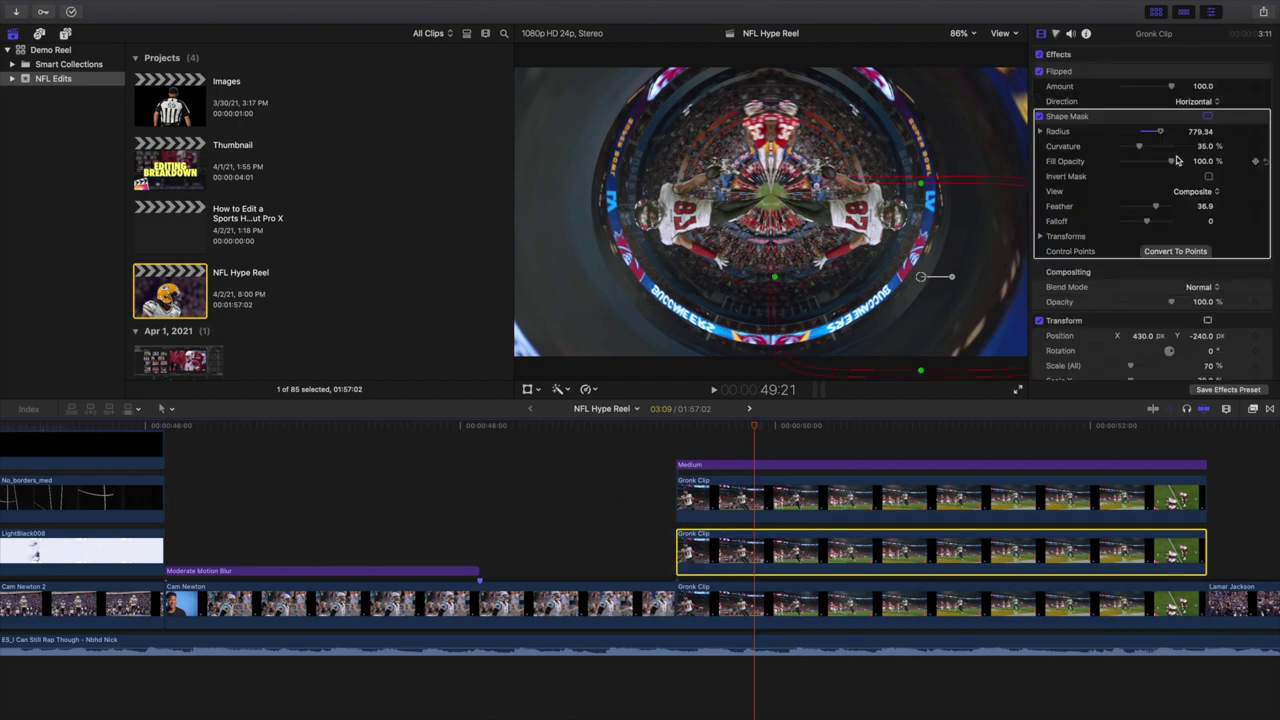
pyautogui.scroll(-3, 1088, 158)
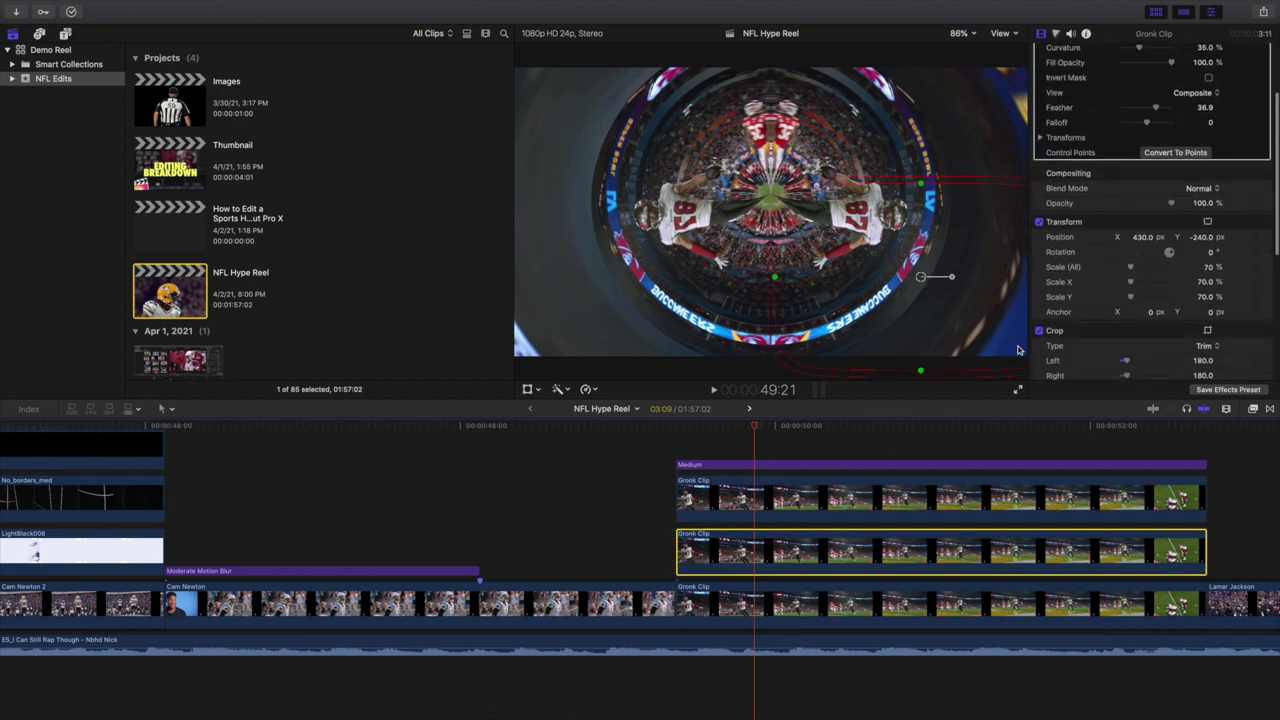
pyautogui.click(845, 493)
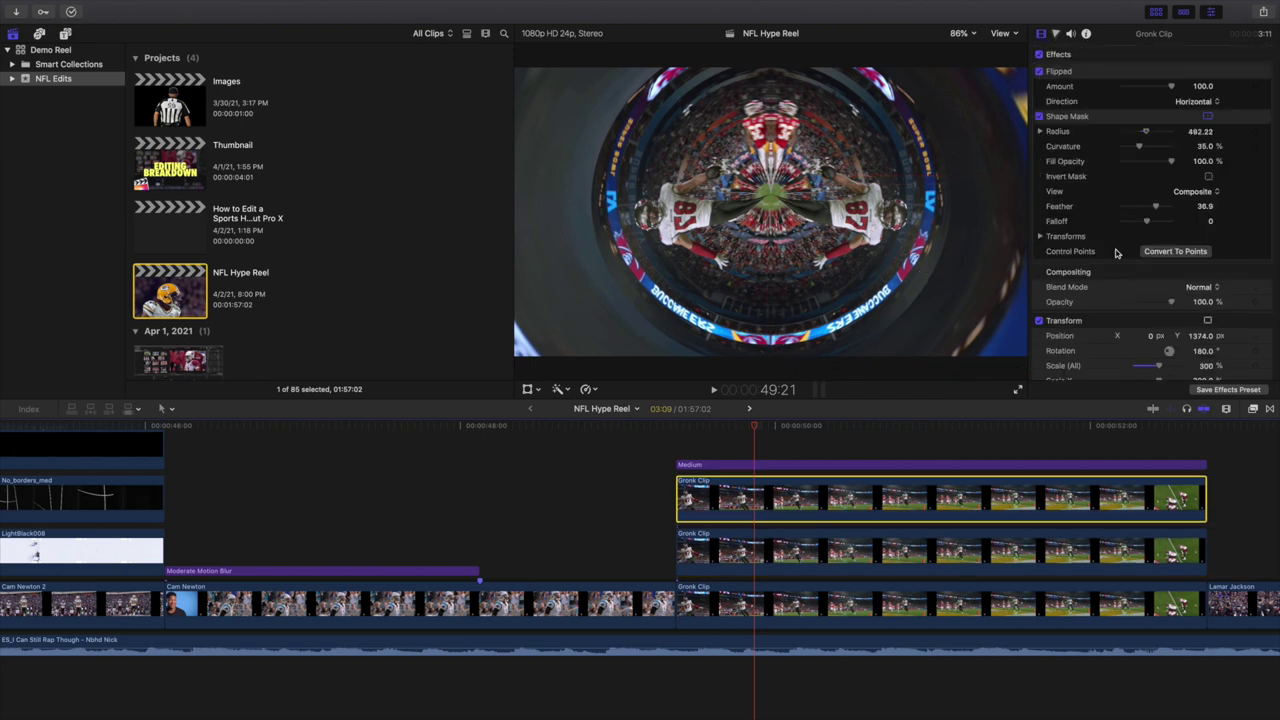
pyautogui.scroll(-2, 1155, 224)
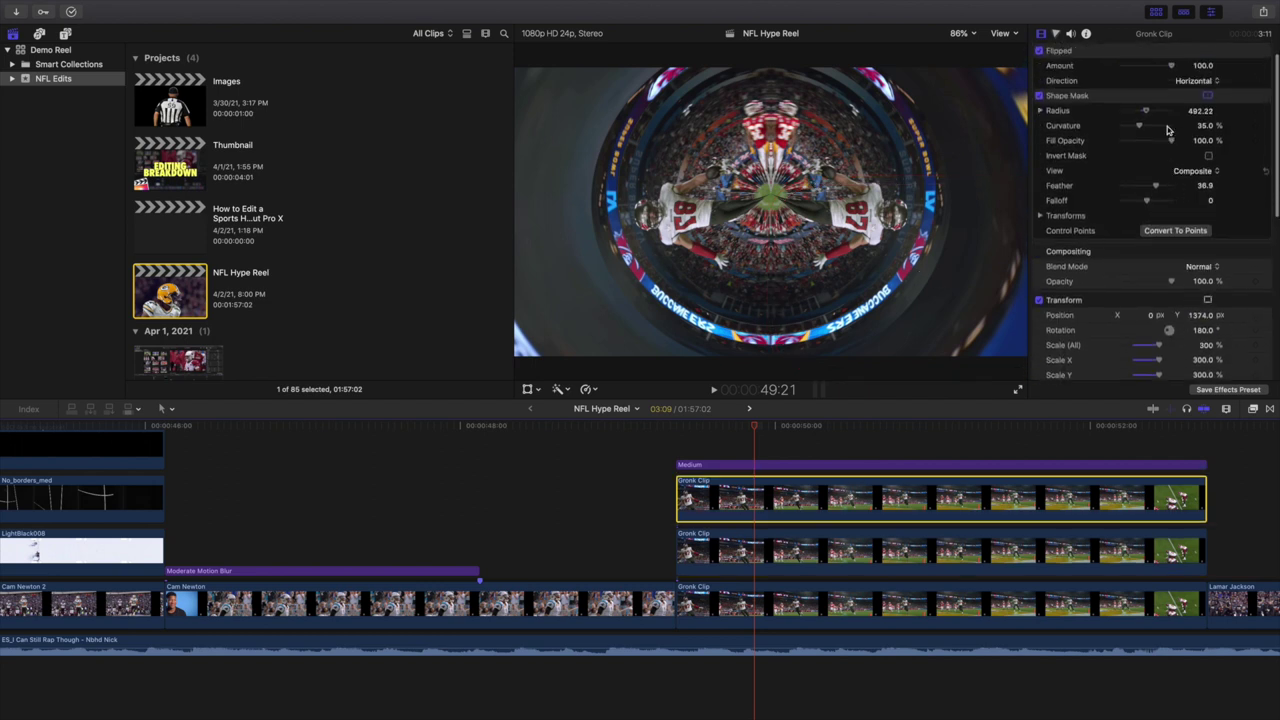
pyautogui.scroll(2, 1167, 130)
pyautogui.click(1124, 120)
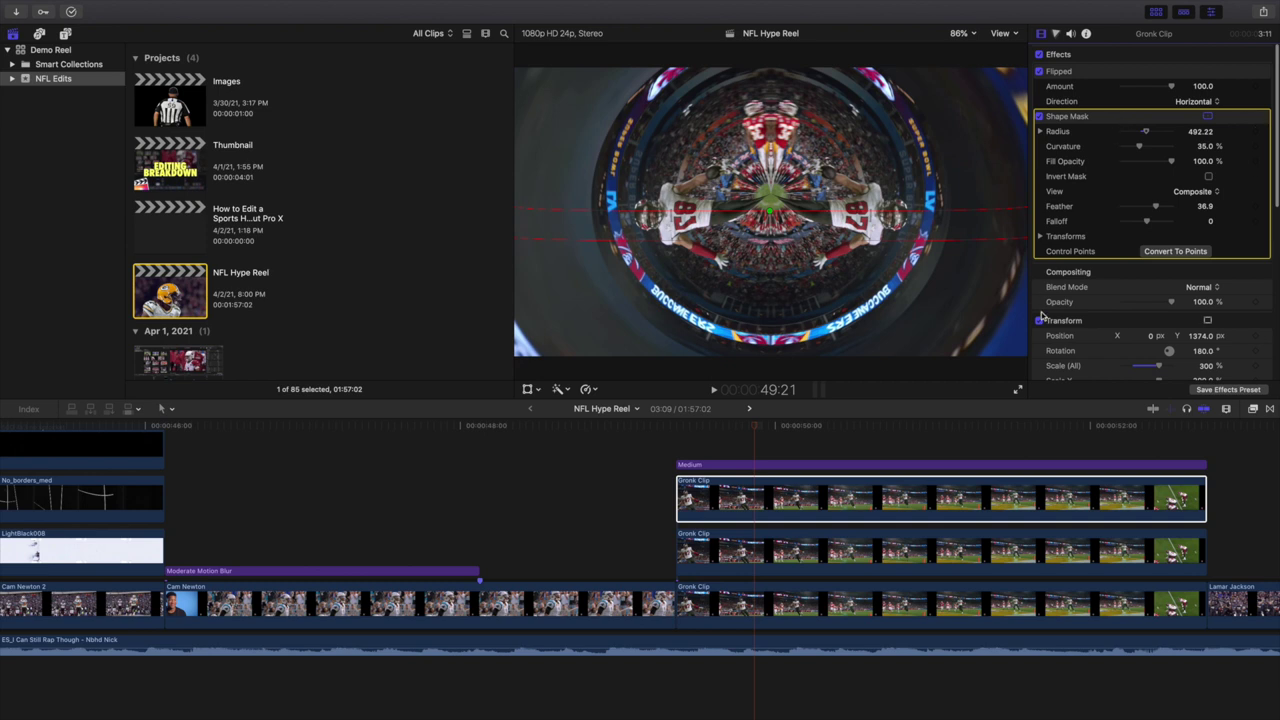
pyautogui.click(1089, 326)
pyautogui.click(789, 466)
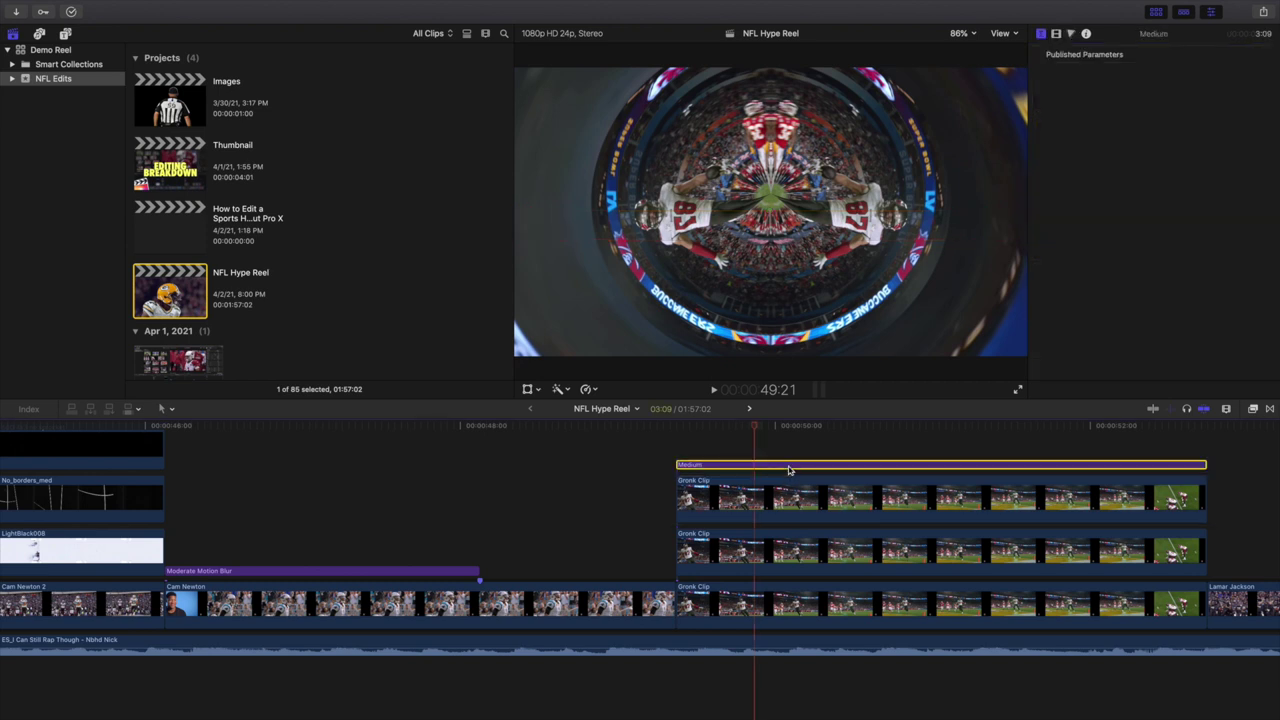
pyautogui.click(1057, 34)
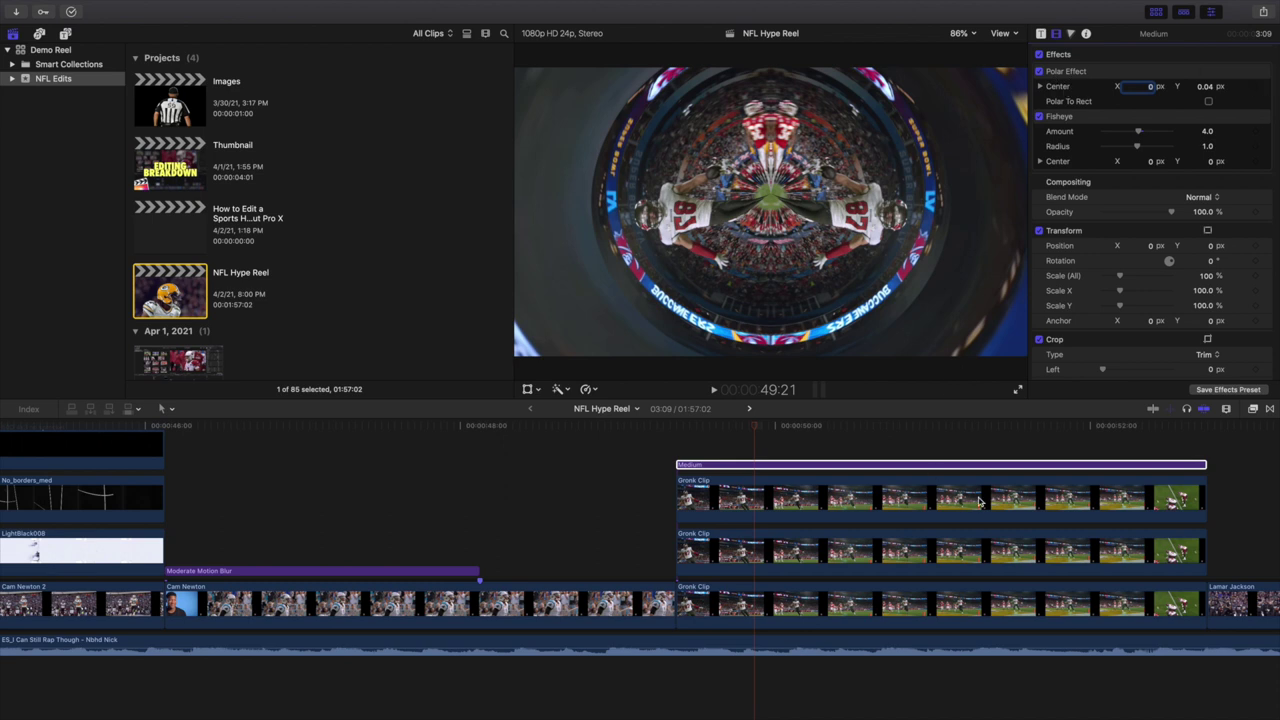
pyautogui.hscroll(8, 980, 503)
# Step: Step past the Lamar Jackson film burn and park on the helmet close-up
pyautogui.click(851, 457)
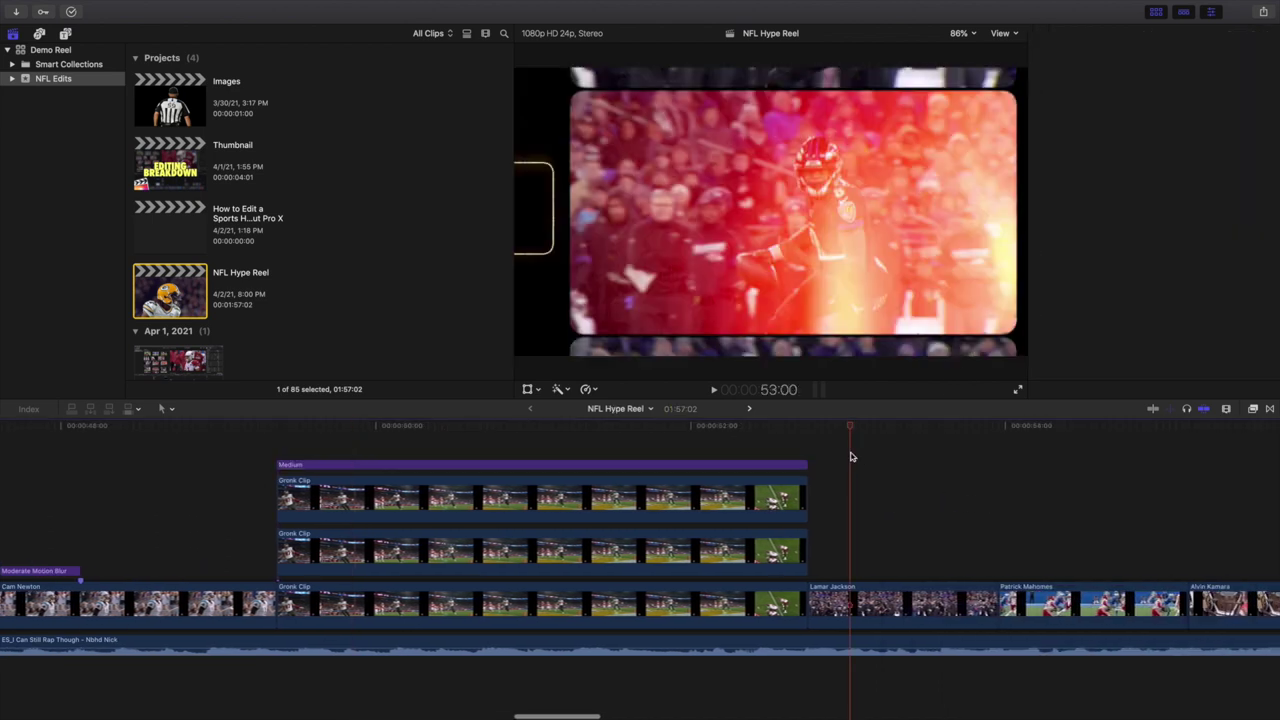
pyautogui.press('super+4')
pyautogui.press('Right')
pyautogui.press('Right')
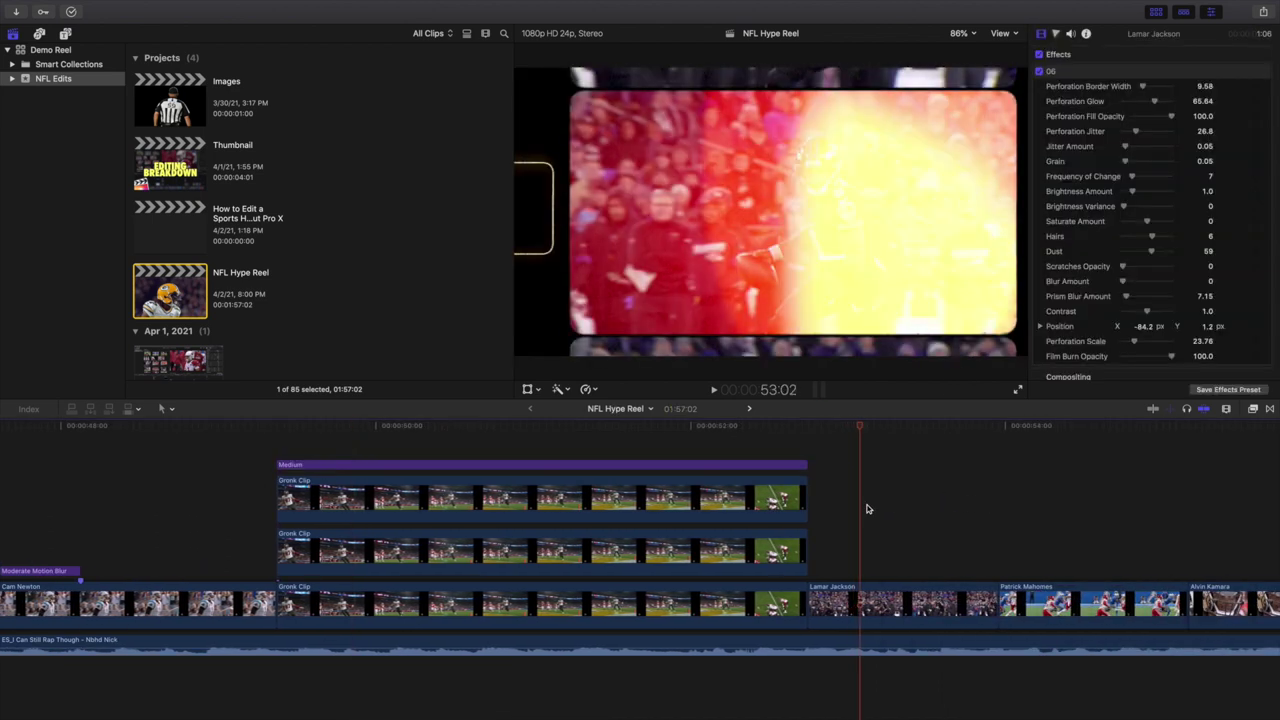
pyautogui.hscroll(5, 912, 506)
pyautogui.click(772, 518)
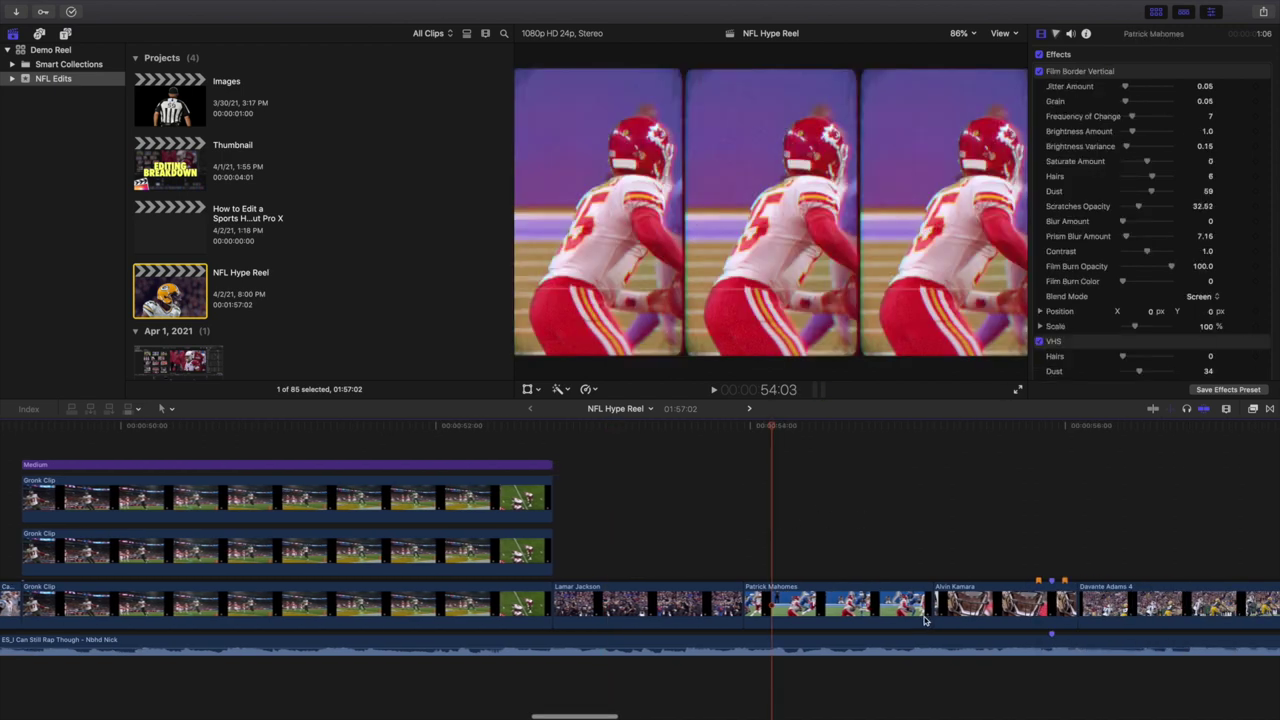
pyautogui.hscroll(4, 924, 620)
pyautogui.click(824, 548)
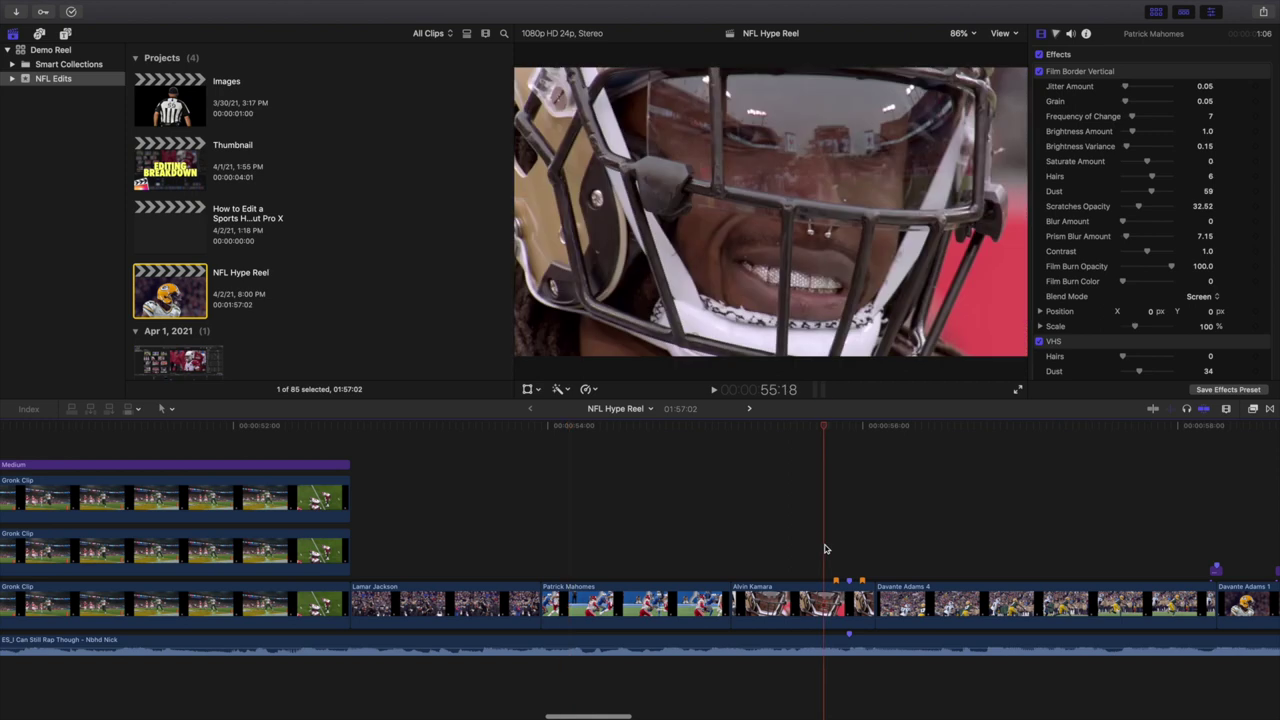
# Step: Check the helmet close-up's Scale keyframes: 125%, 150% peak, back to 125%
pyautogui.press('super+equal')
pyautogui.hotkey('alt', "'")
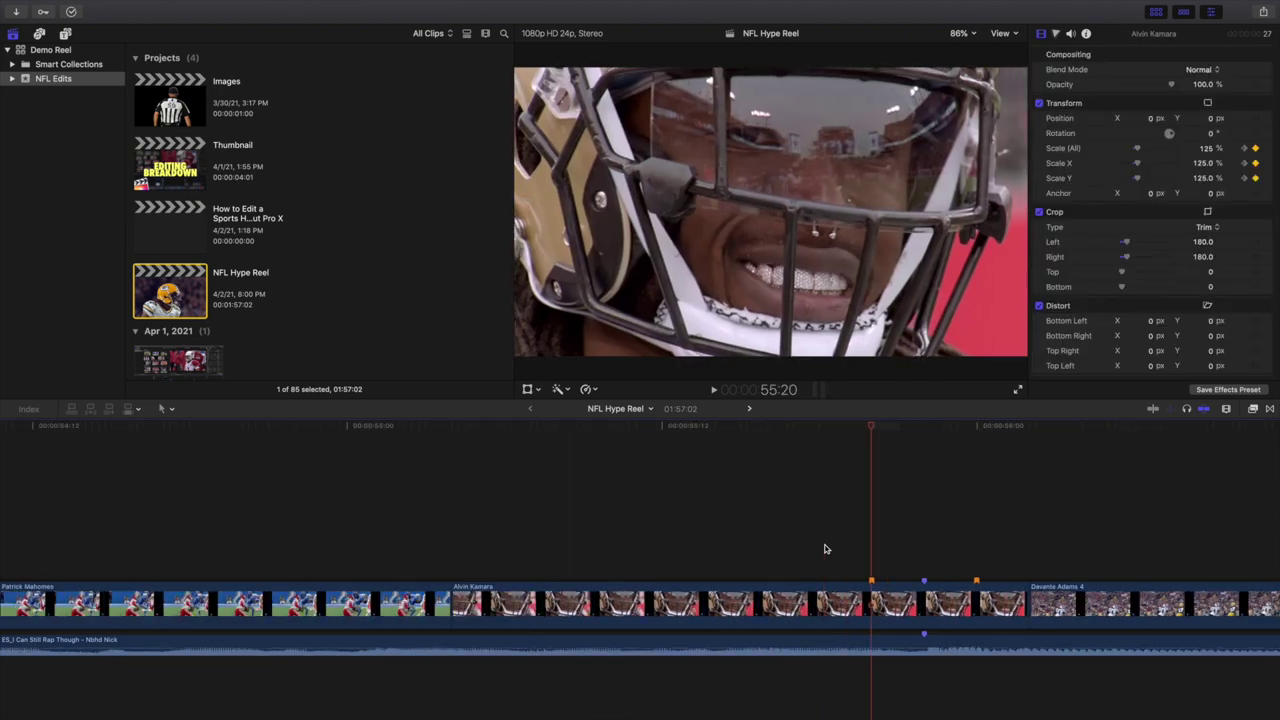
pyautogui.press('Right')
pyautogui.press('Right')
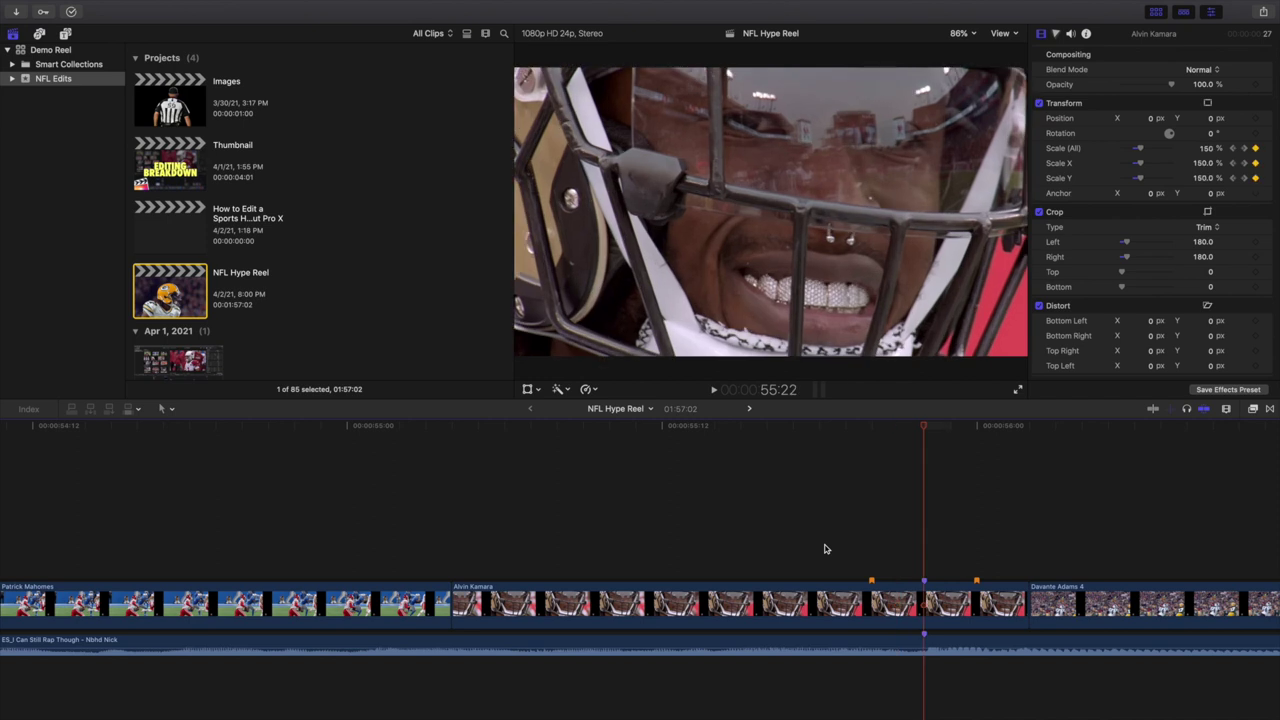
pyautogui.press('Right')
pyautogui.press('Right')
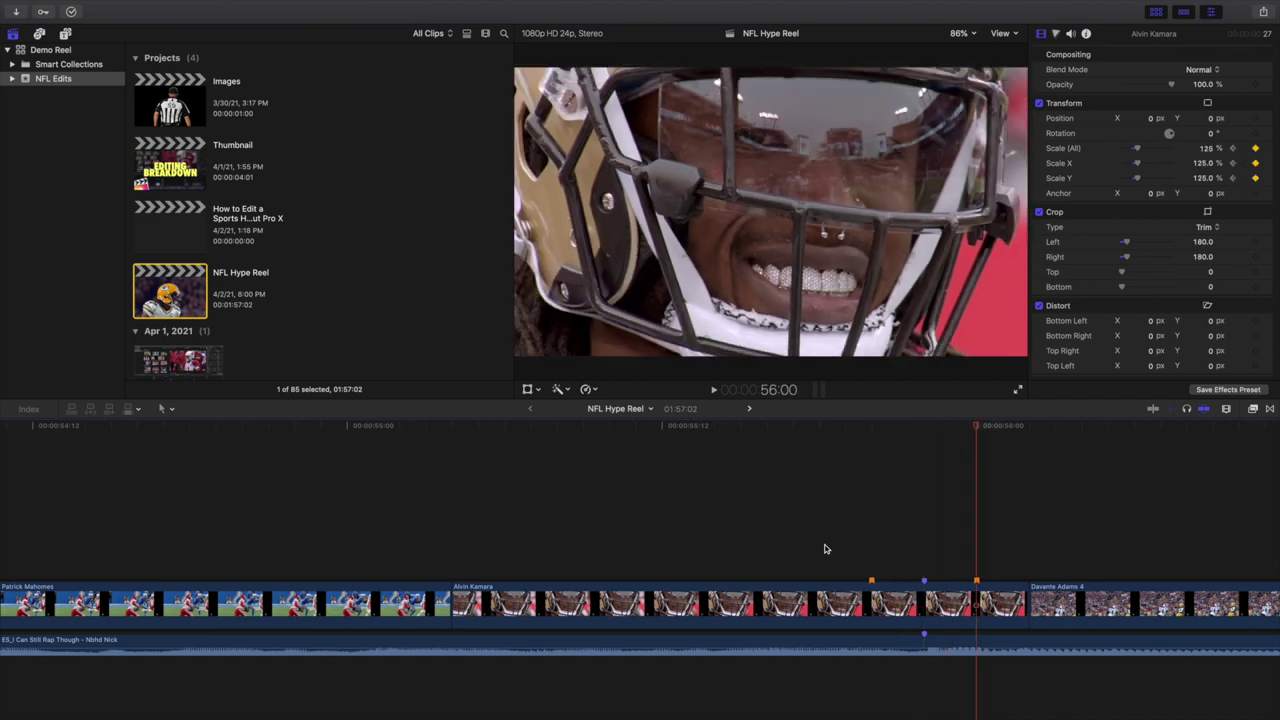
pyautogui.press('super+minus')
pyautogui.press('super+minus')
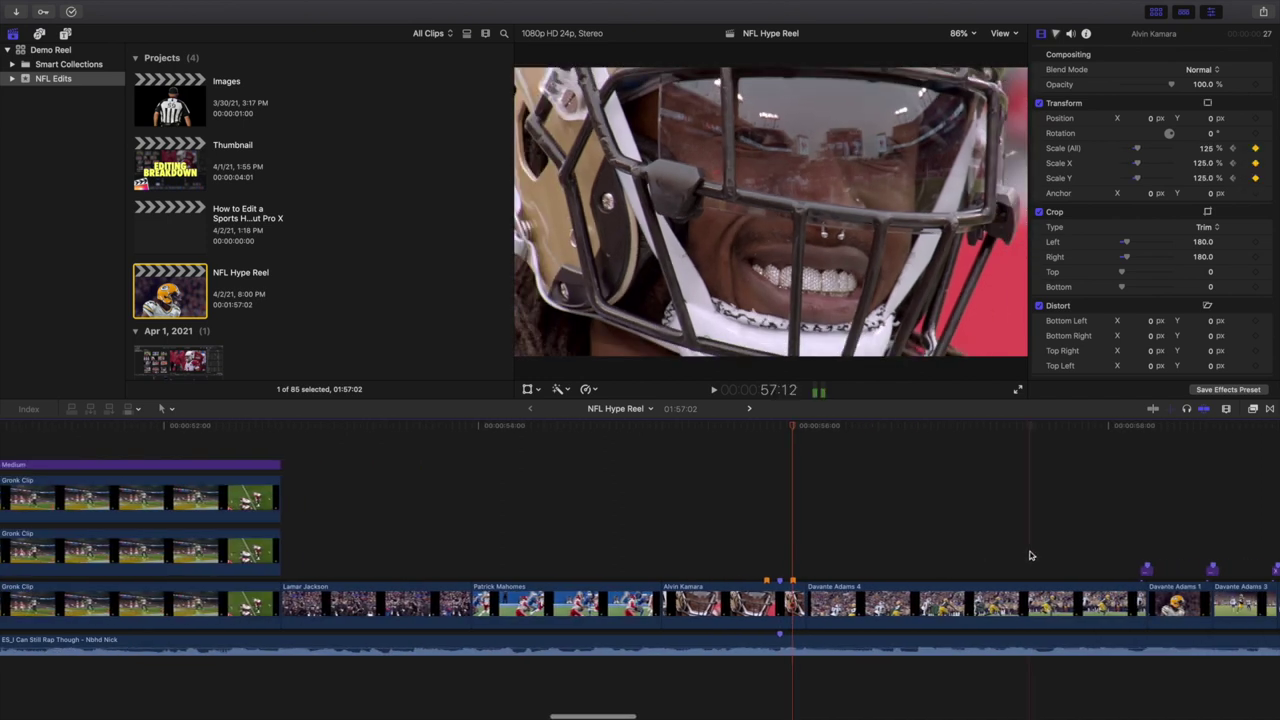
pyautogui.click(1031, 555)
pyautogui.hscroll(5, 1000, 553)
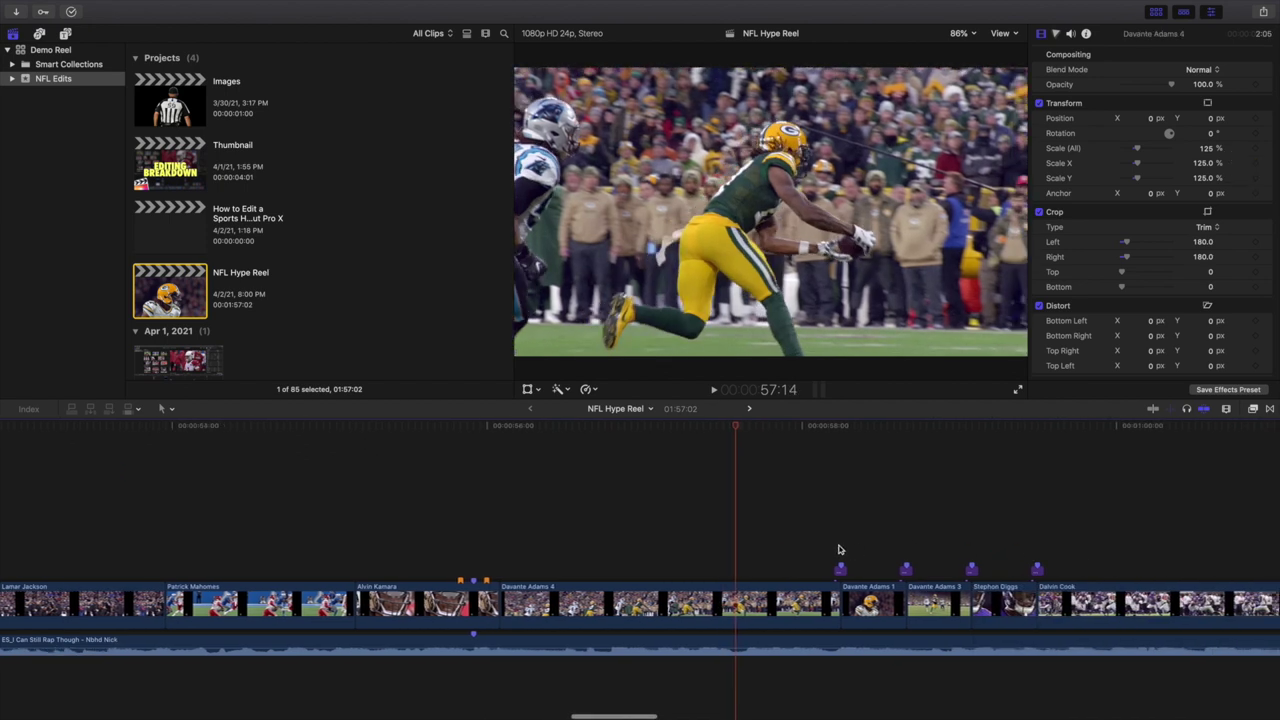
# Step: Review the X-Ray overlay's settings, including Color Board saturation at -100%
pyautogui.press('super+equal')
pyautogui.press('super+equal')
pyautogui.press('super+equal')
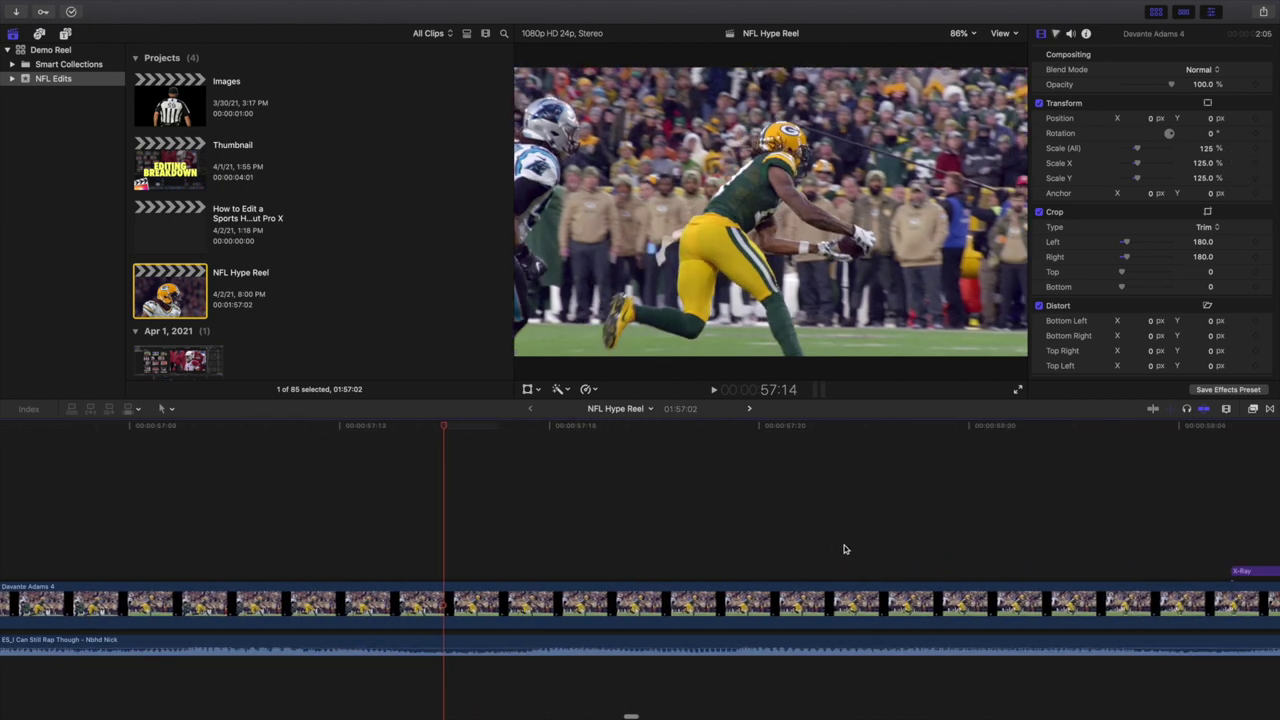
pyautogui.hscroll(5, 1000, 524)
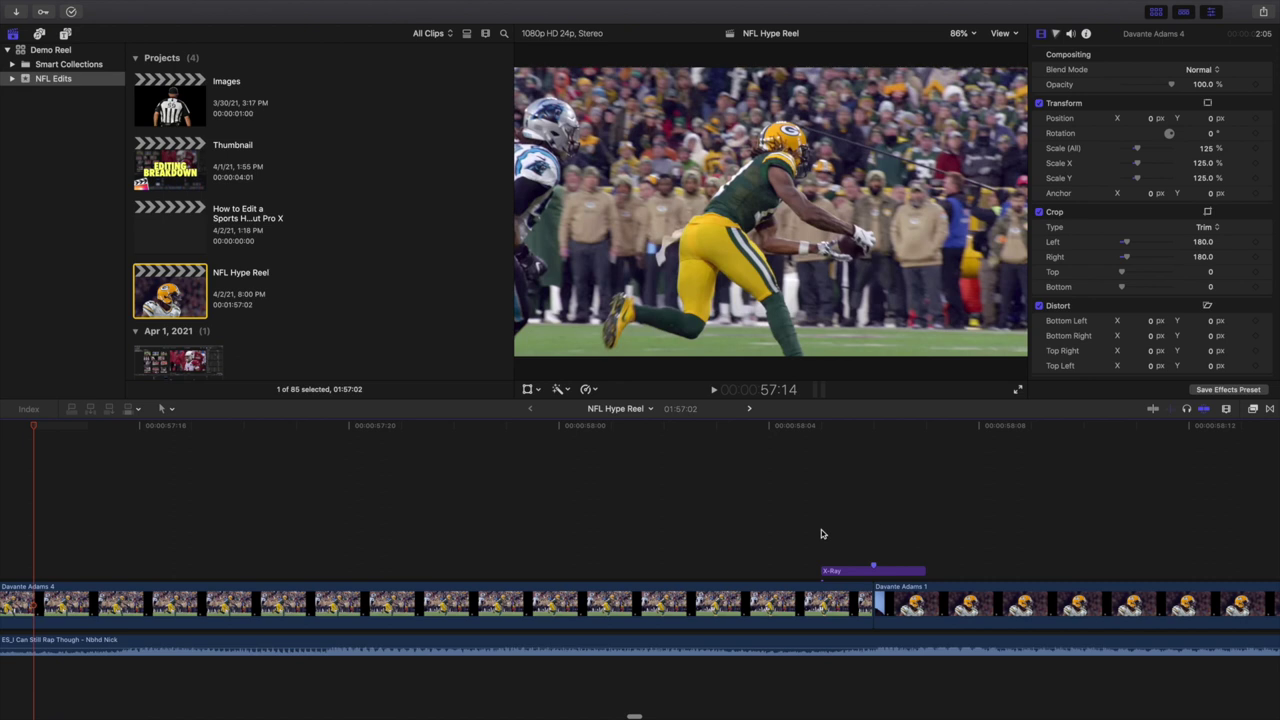
pyautogui.click(873, 533)
pyautogui.click(875, 570)
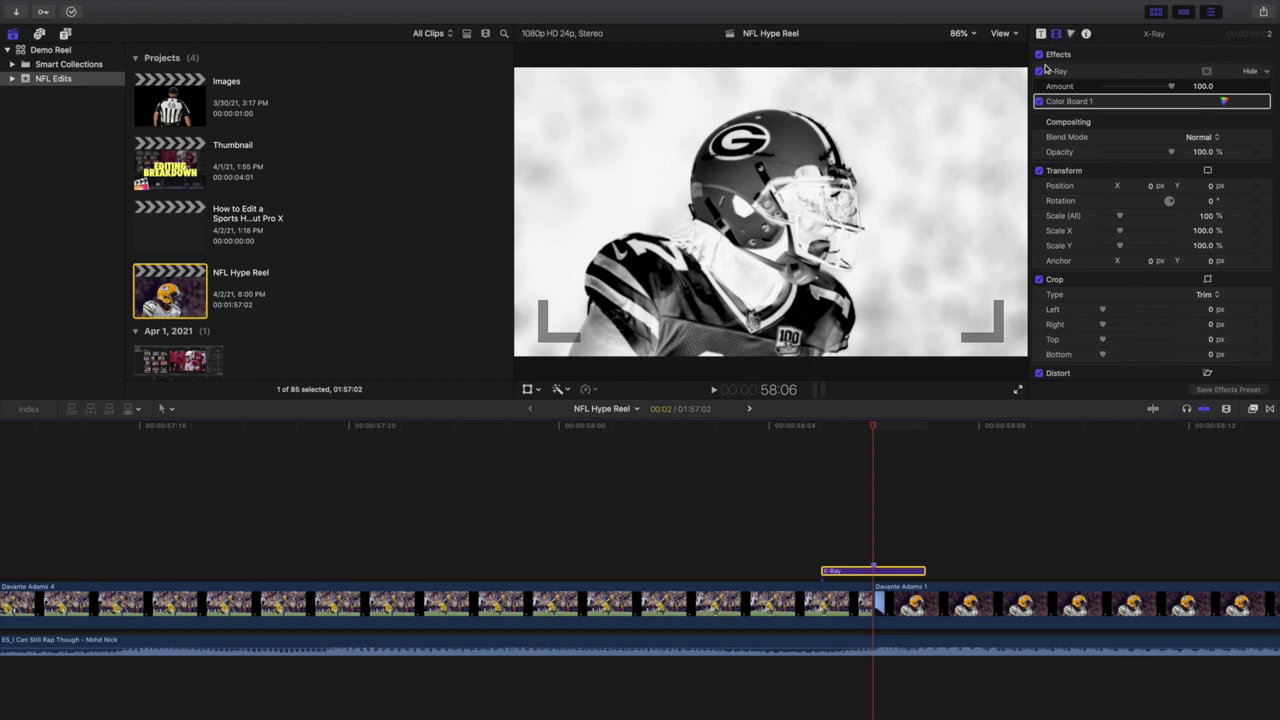
pyautogui.click(1073, 34)
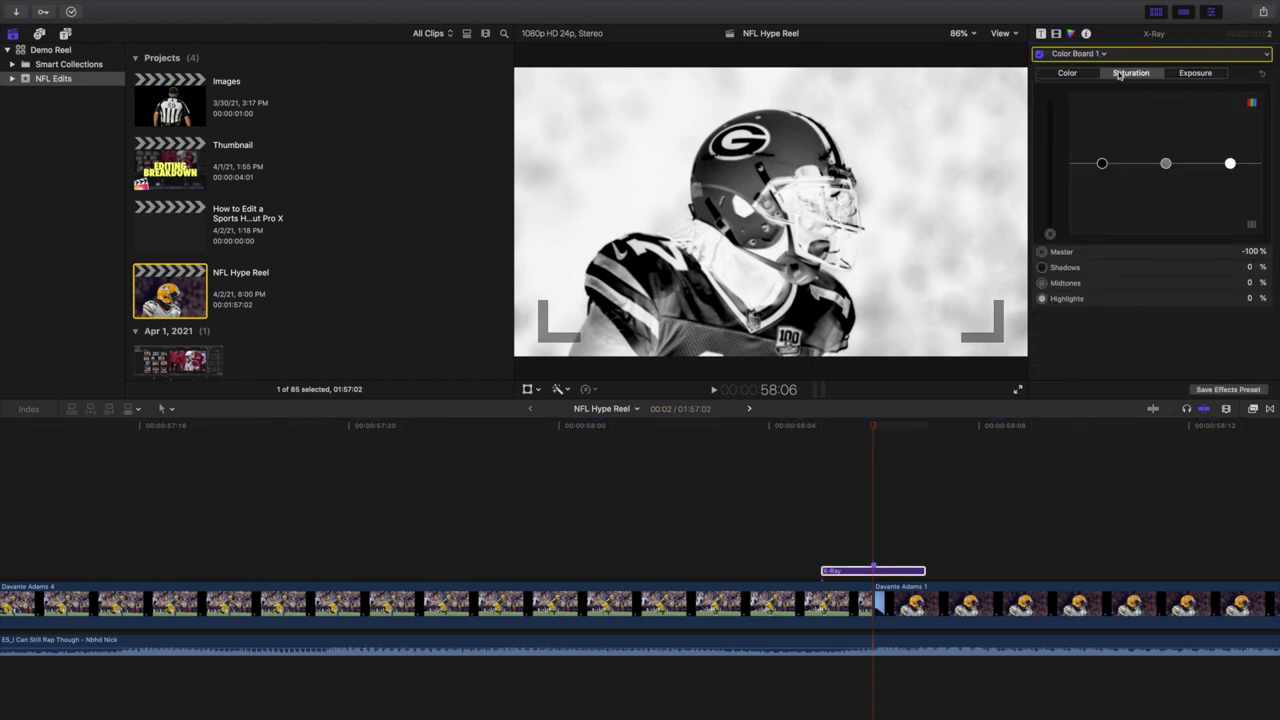
pyautogui.click(1189, 79)
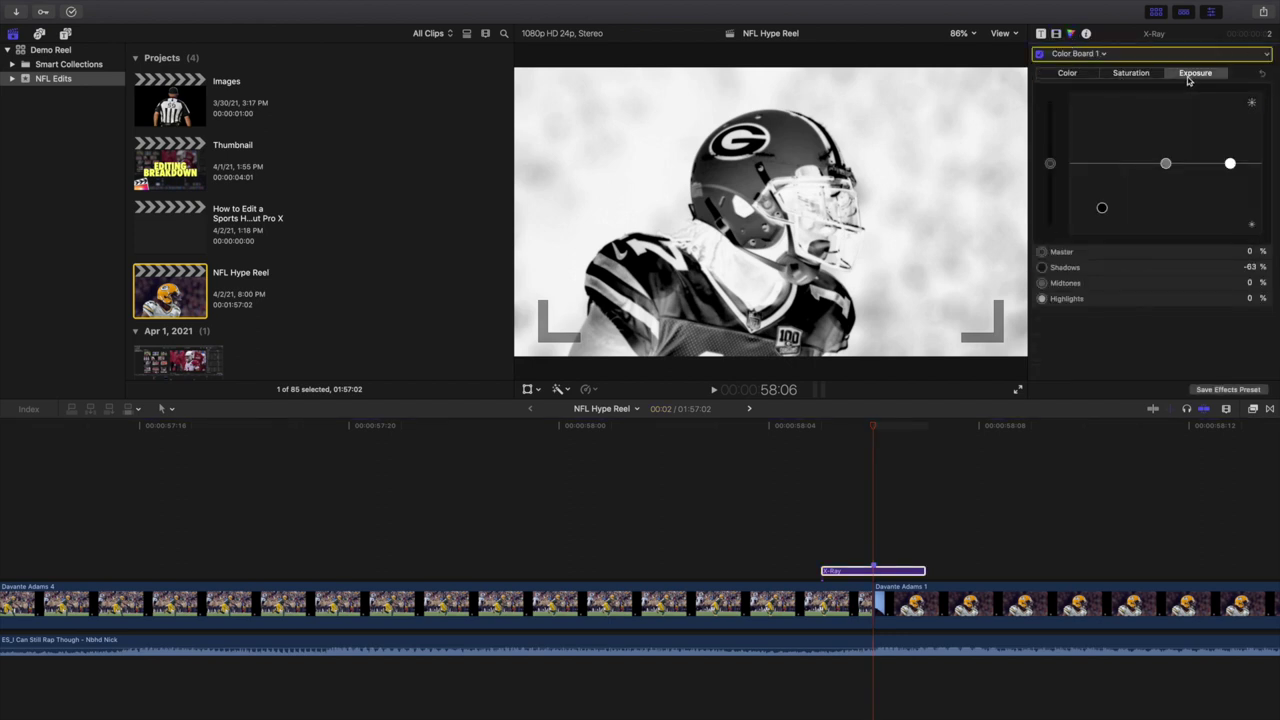
pyautogui.click(1080, 76)
pyautogui.click(1056, 35)
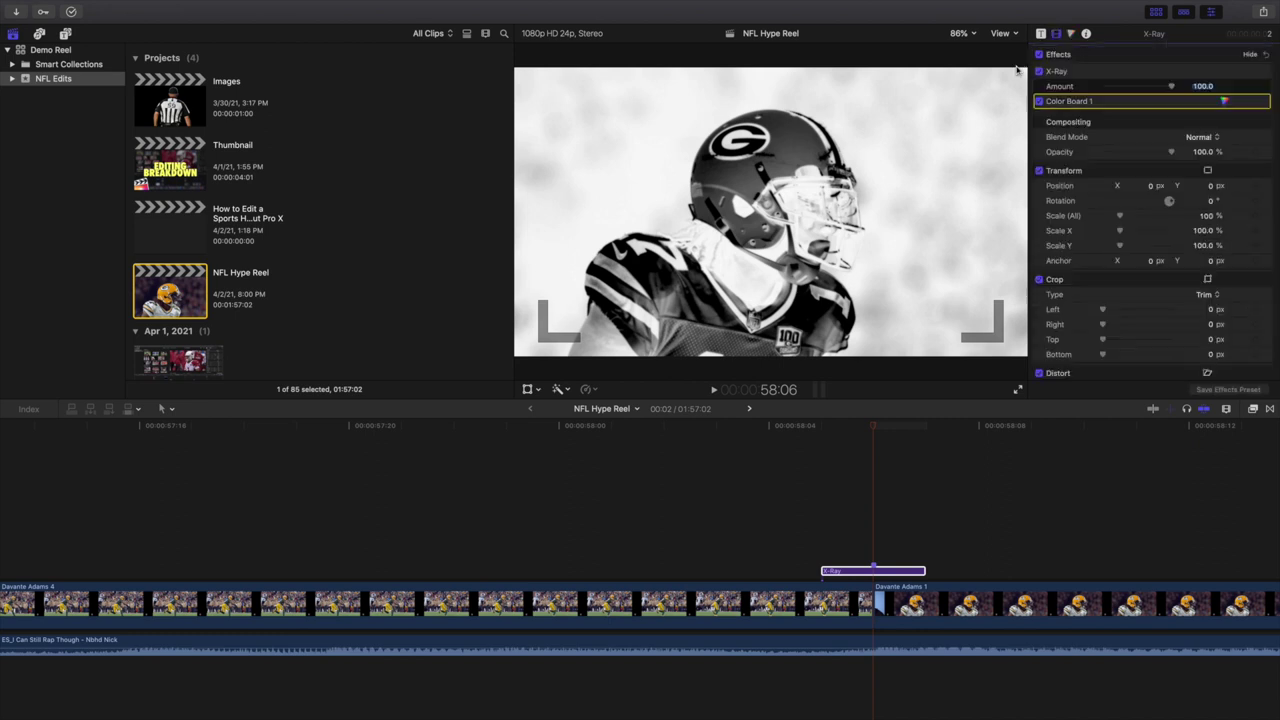
# Step: Play through the X-Ray flash into the Davante Adams 1 close-up
pyautogui.click(812, 500)
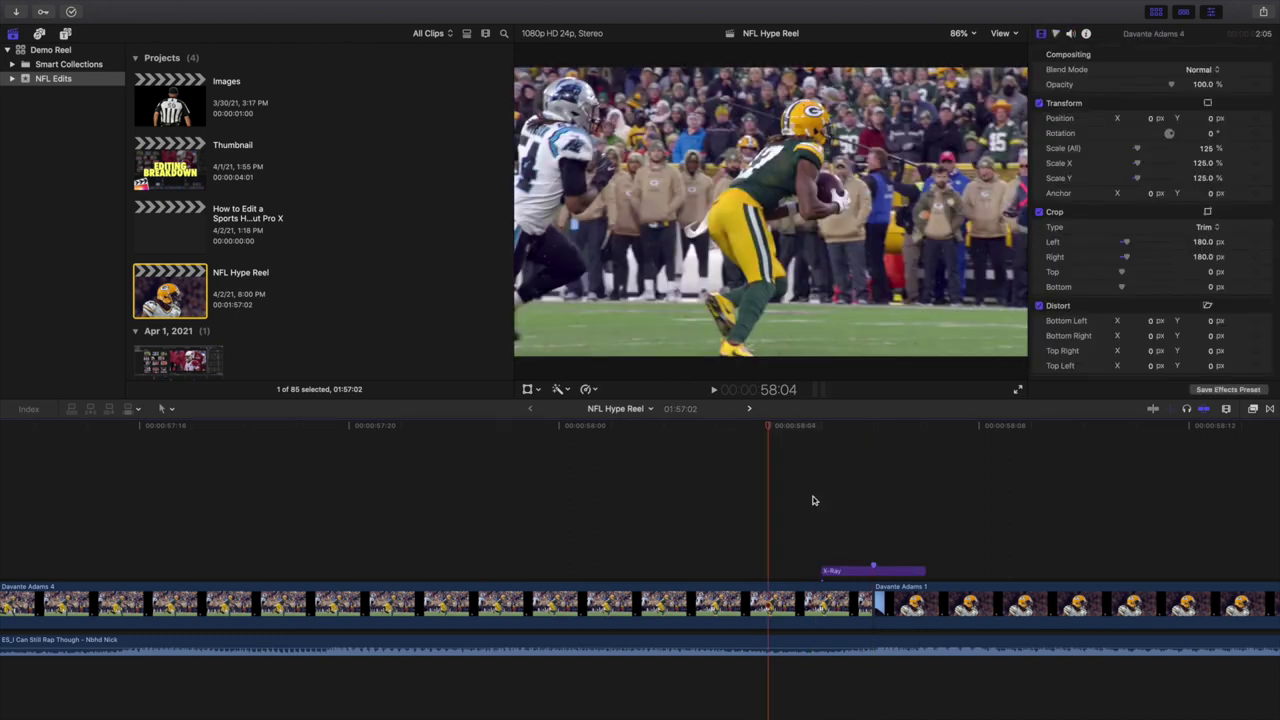
pyautogui.press('space')
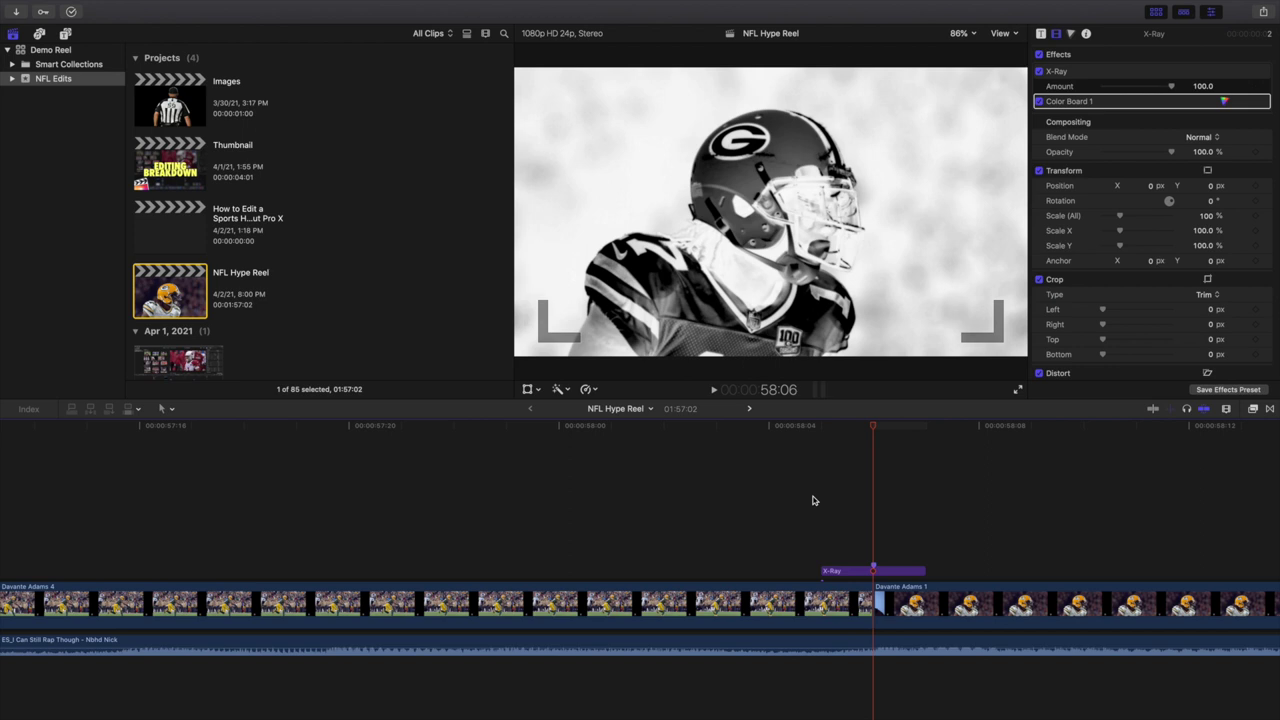
pyautogui.press('super+minus')
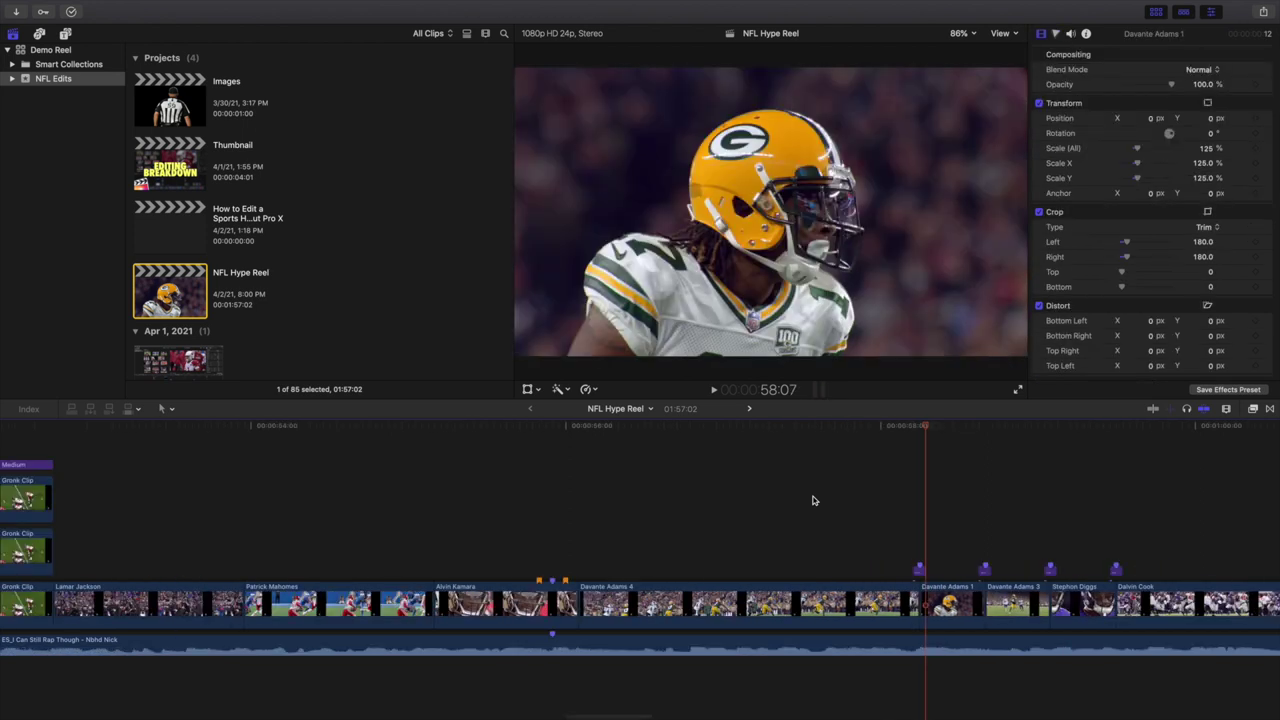
# Step: Step frame by frame through the Impact_08 overlay
pyautogui.hscroll(10, 988, 509)
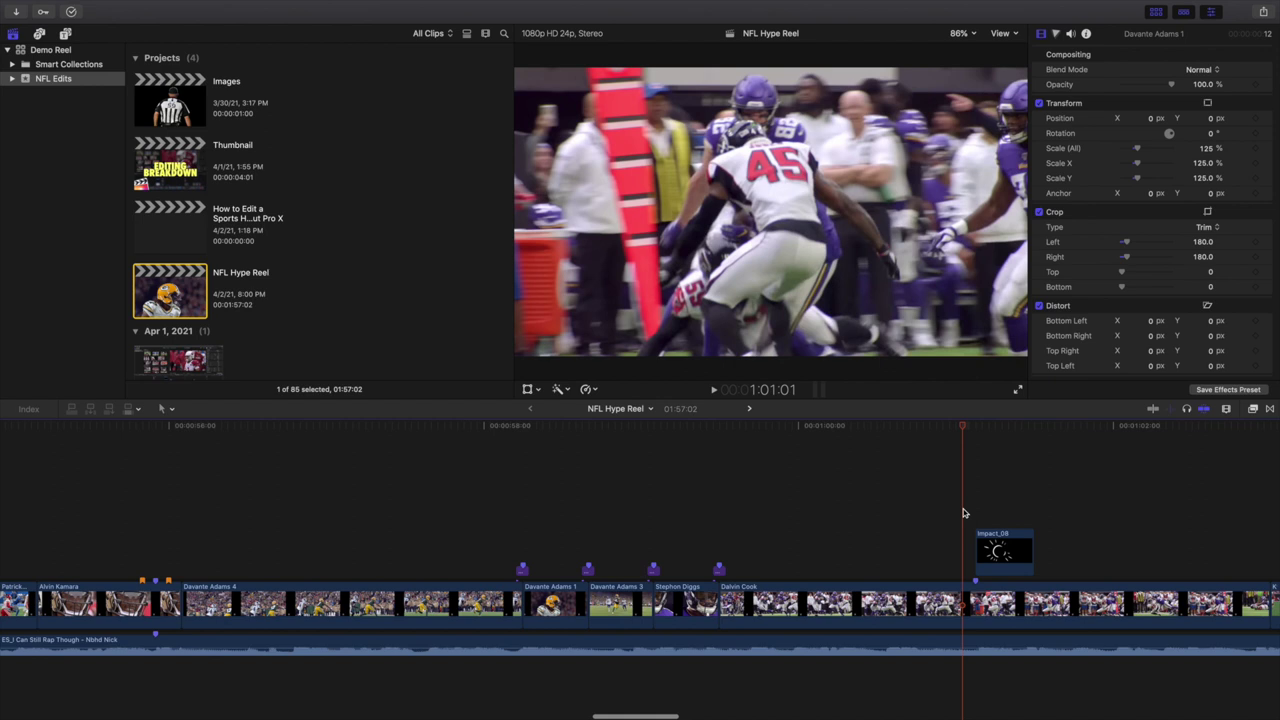
pyautogui.press('super+equal')
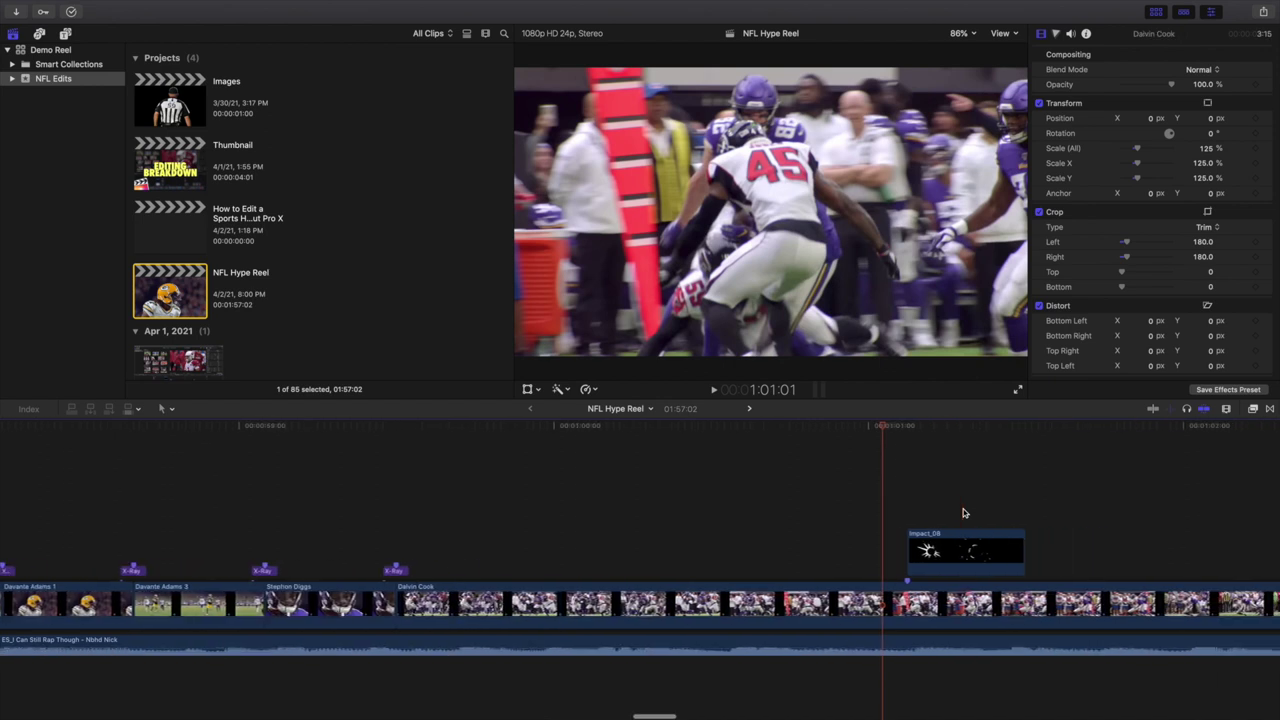
pyautogui.hscroll(2, 963, 513)
pyautogui.press('Right')
pyautogui.press('Right')
pyautogui.press('Right')
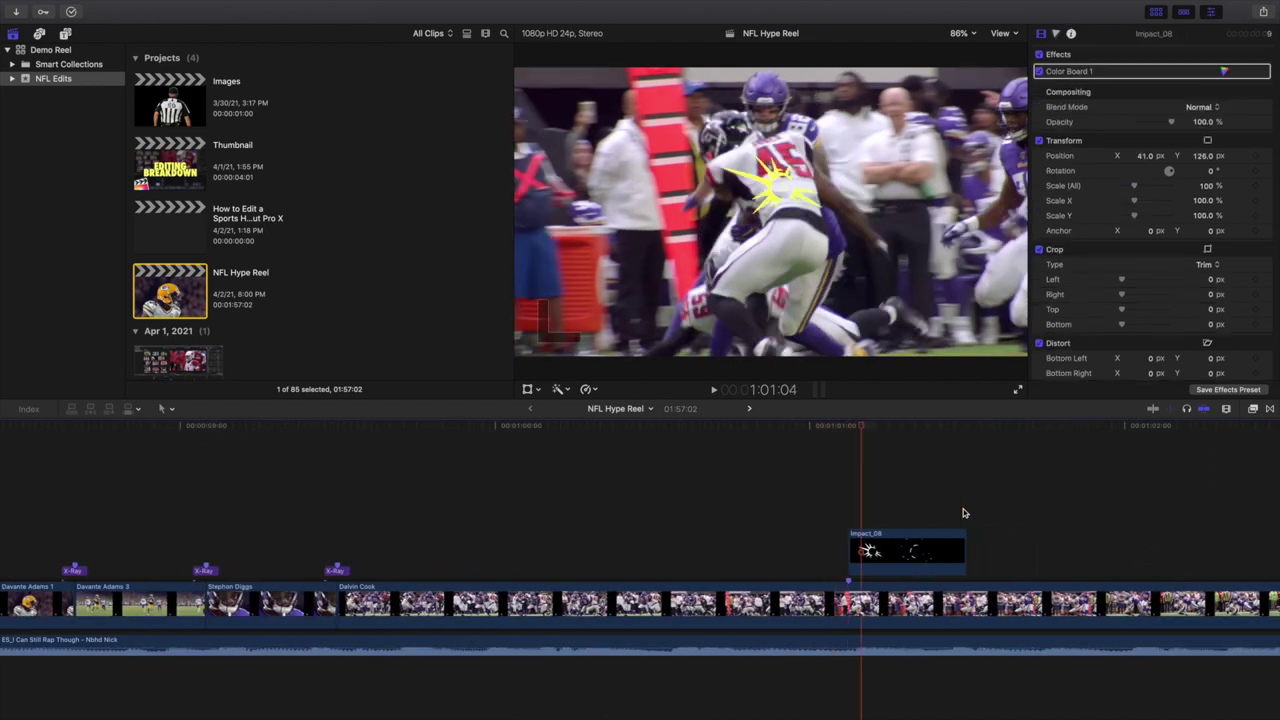
pyautogui.press('Right')
pyautogui.press('Right')
pyautogui.press('Right')
pyautogui.press('Right')
pyautogui.press('Right')
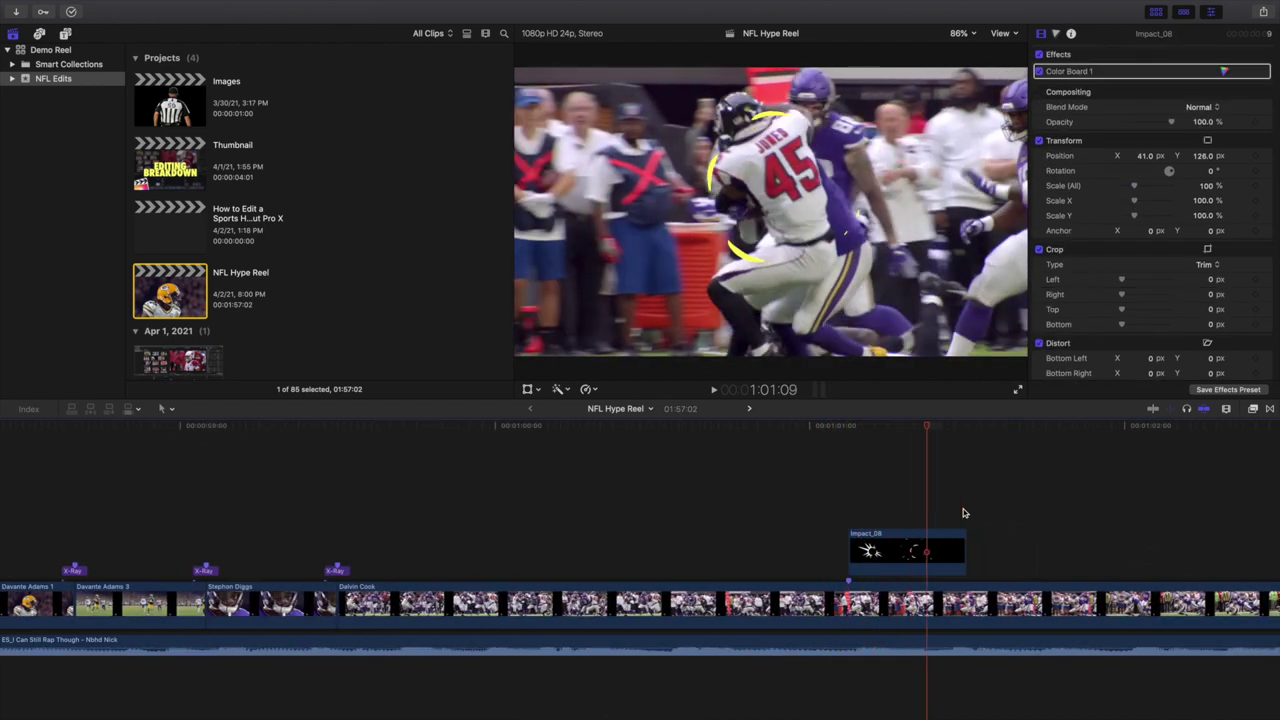
pyautogui.press('super+minus')
pyautogui.press('super+minus')
pyautogui.press('super+minus')
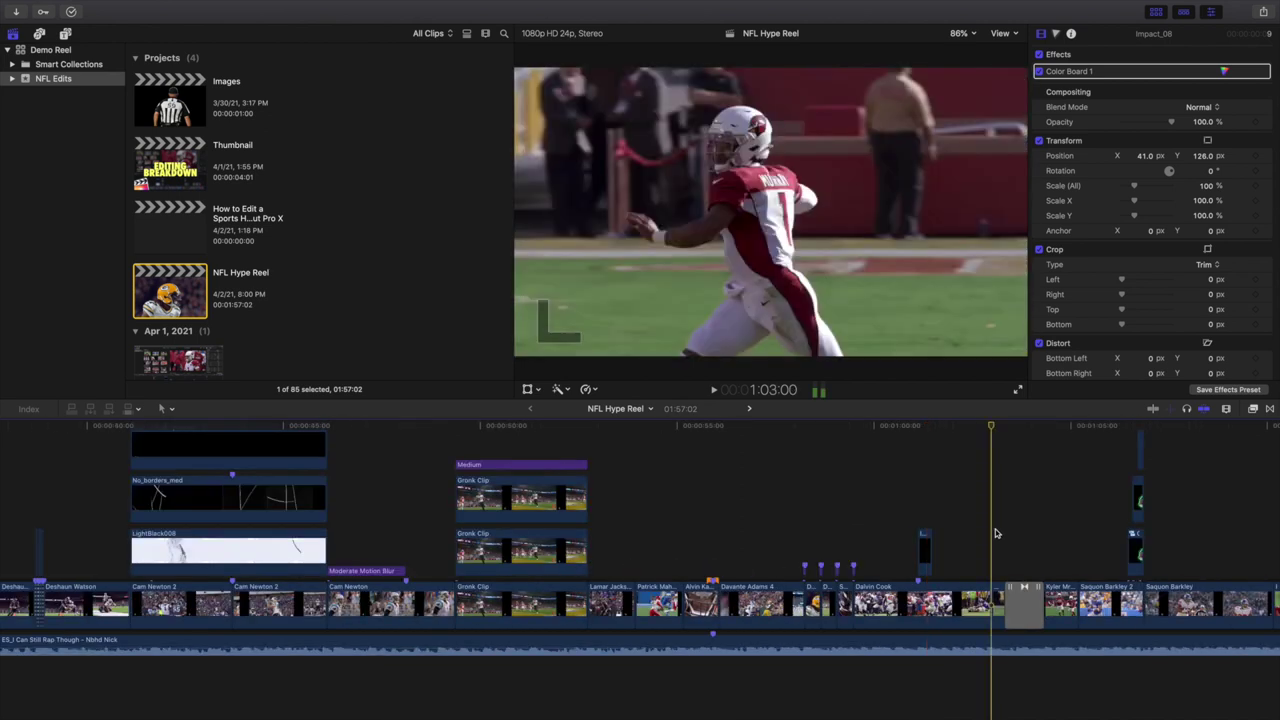
# Step: Play the Metal Pole transition between the Cardinals clips and inspect its settings
pyautogui.click(995, 533)
pyautogui.press('super+equal')
pyautogui.press('super+equal')
pyautogui.press('super+equal')
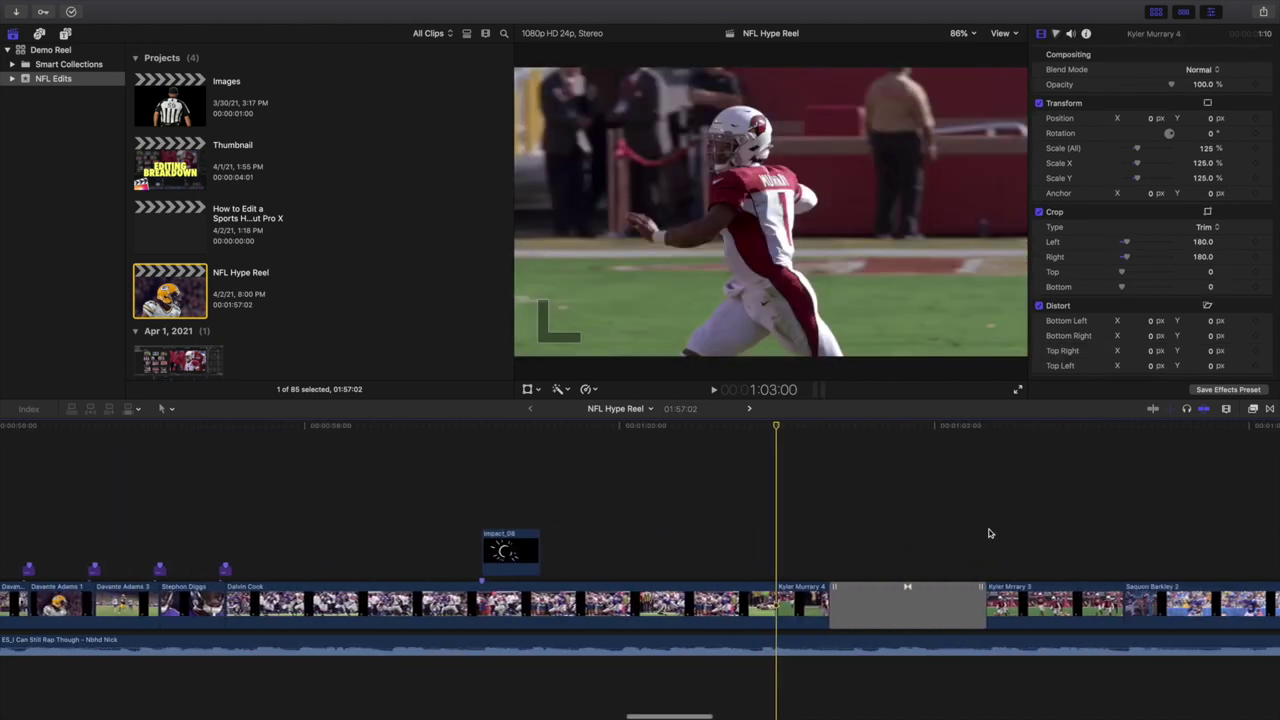
pyautogui.press('space')
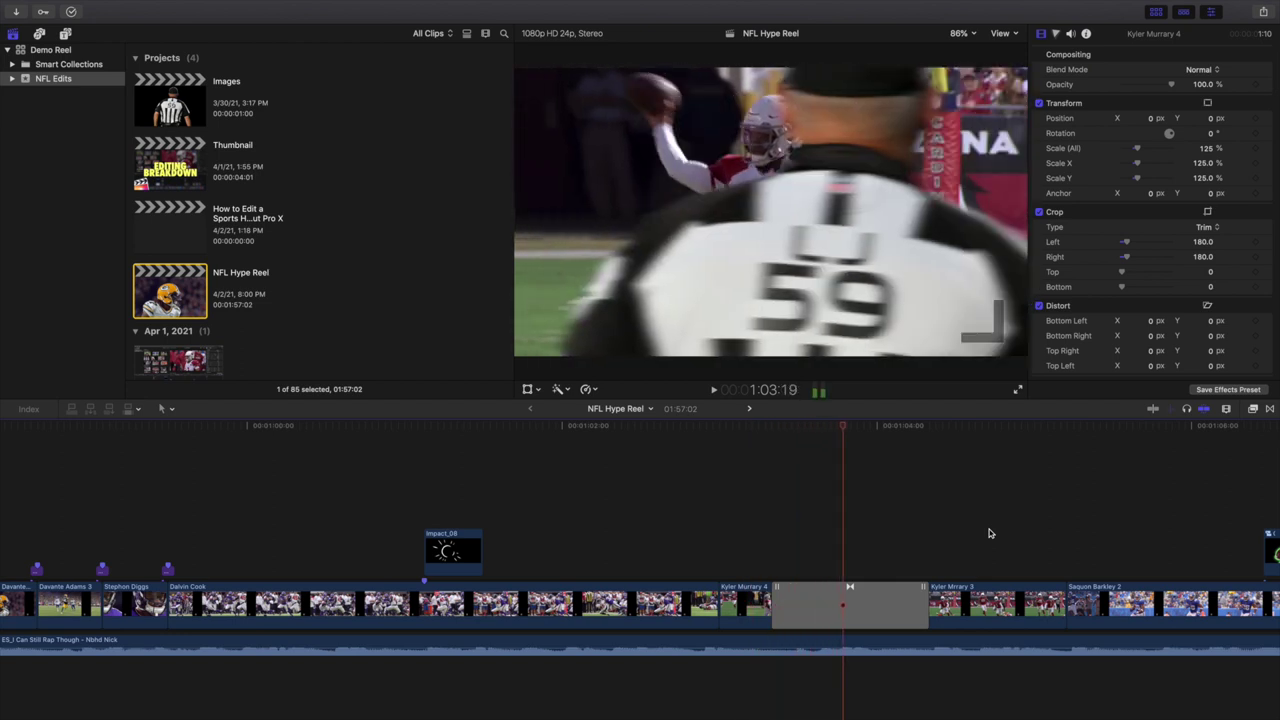
pyautogui.press('space')
pyautogui.press('c')
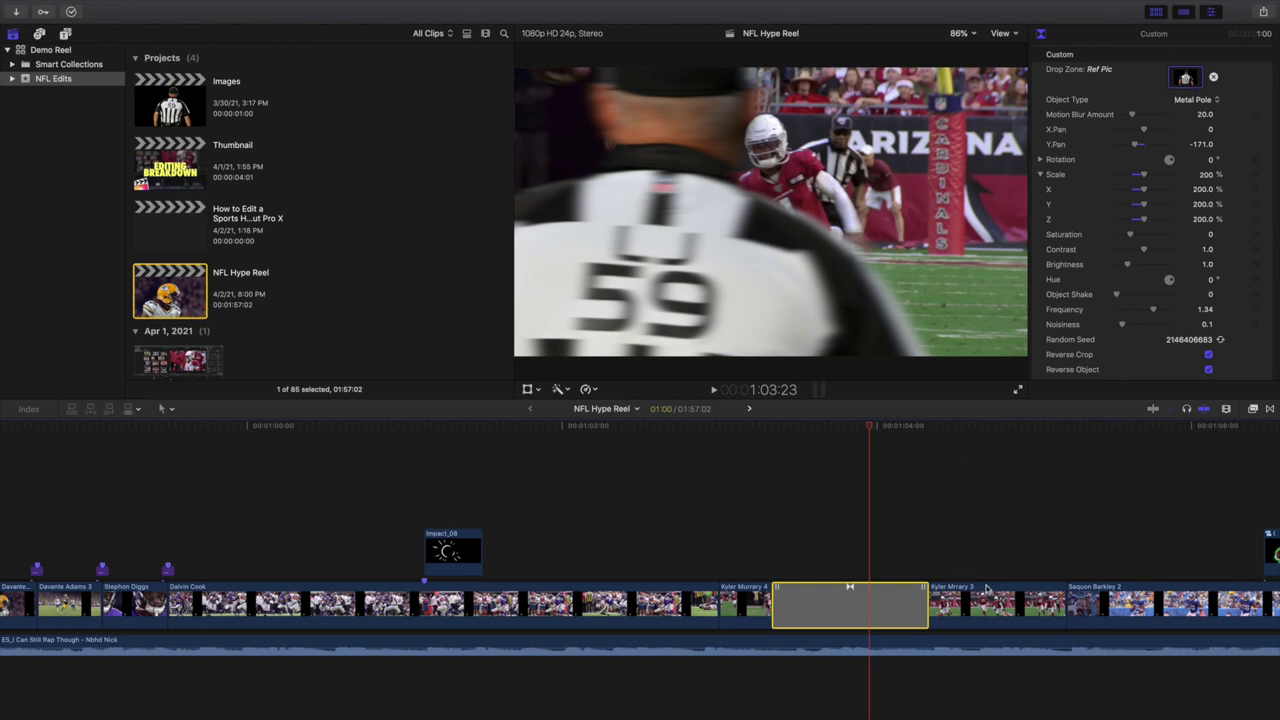
pyautogui.hscroll(10, 986, 589)
pyautogui.scroll(2, 1030, 520)
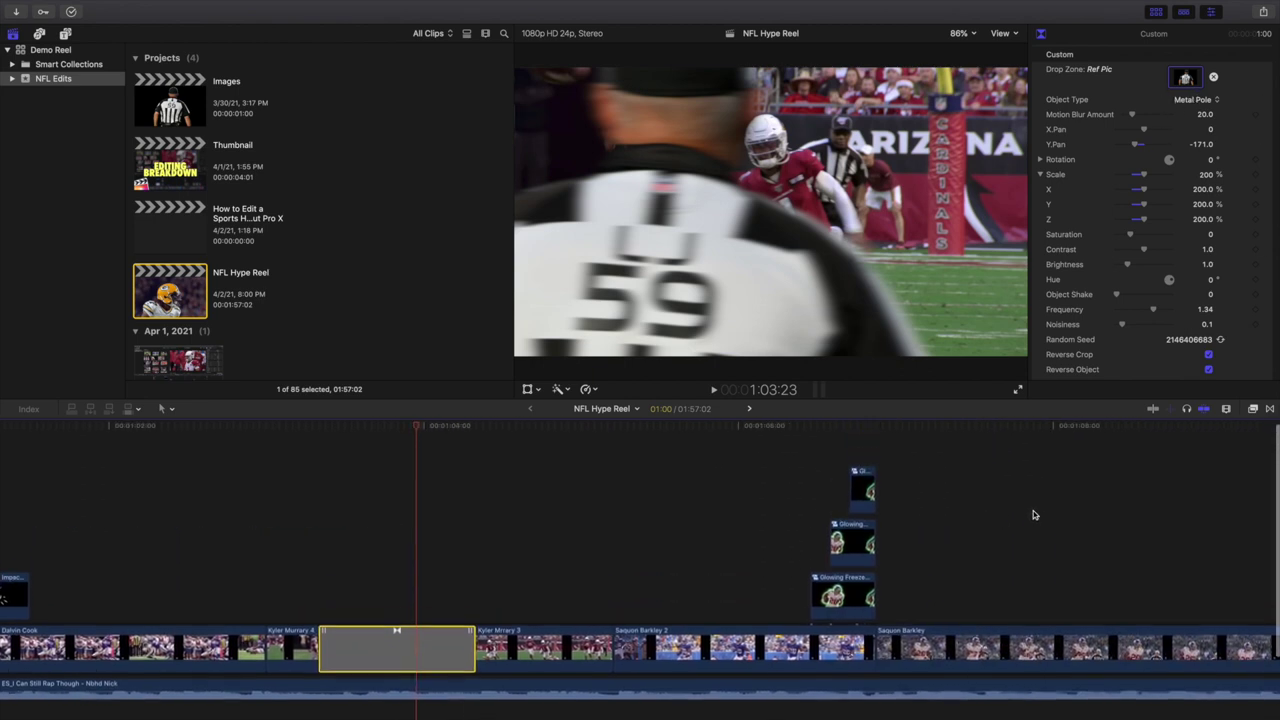
pyautogui.click(800, 503)
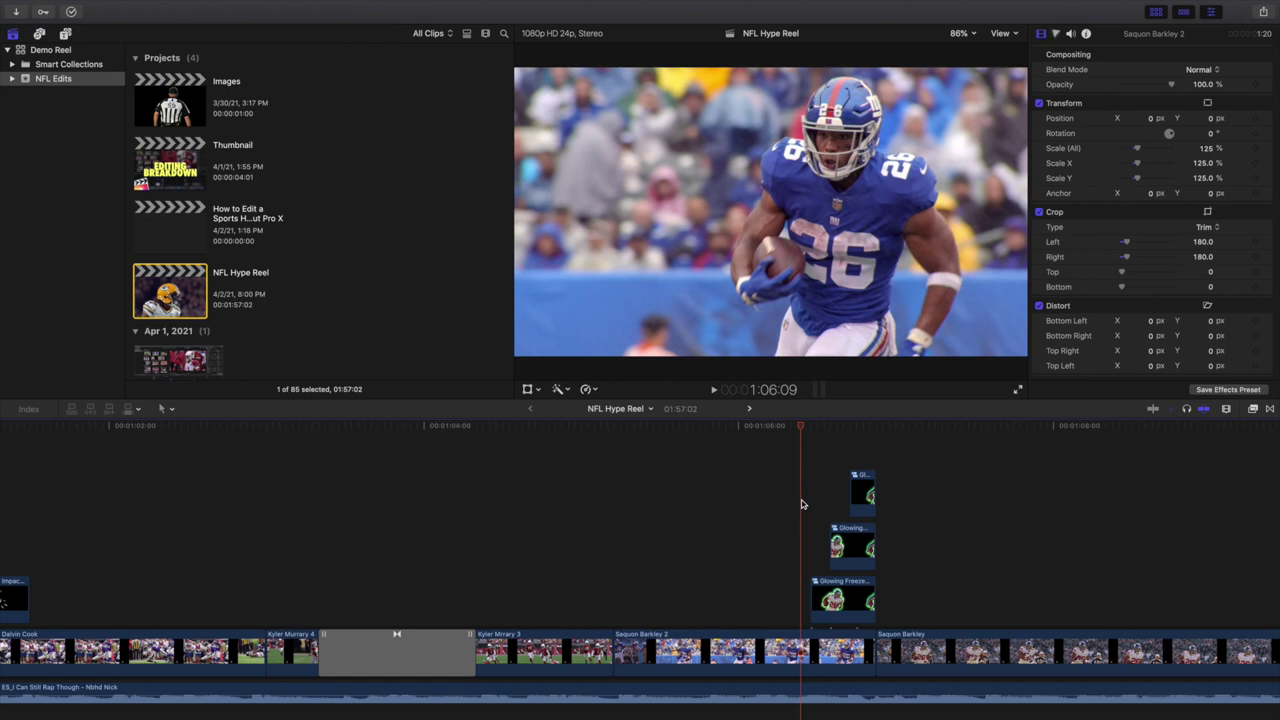
# Step: Step frame by frame through the glowing freeze-frame trail behind Saquon Barkley
pyautogui.press('super+equal')
pyautogui.press('super+equal')
pyautogui.hscroll(2, 868, 503)
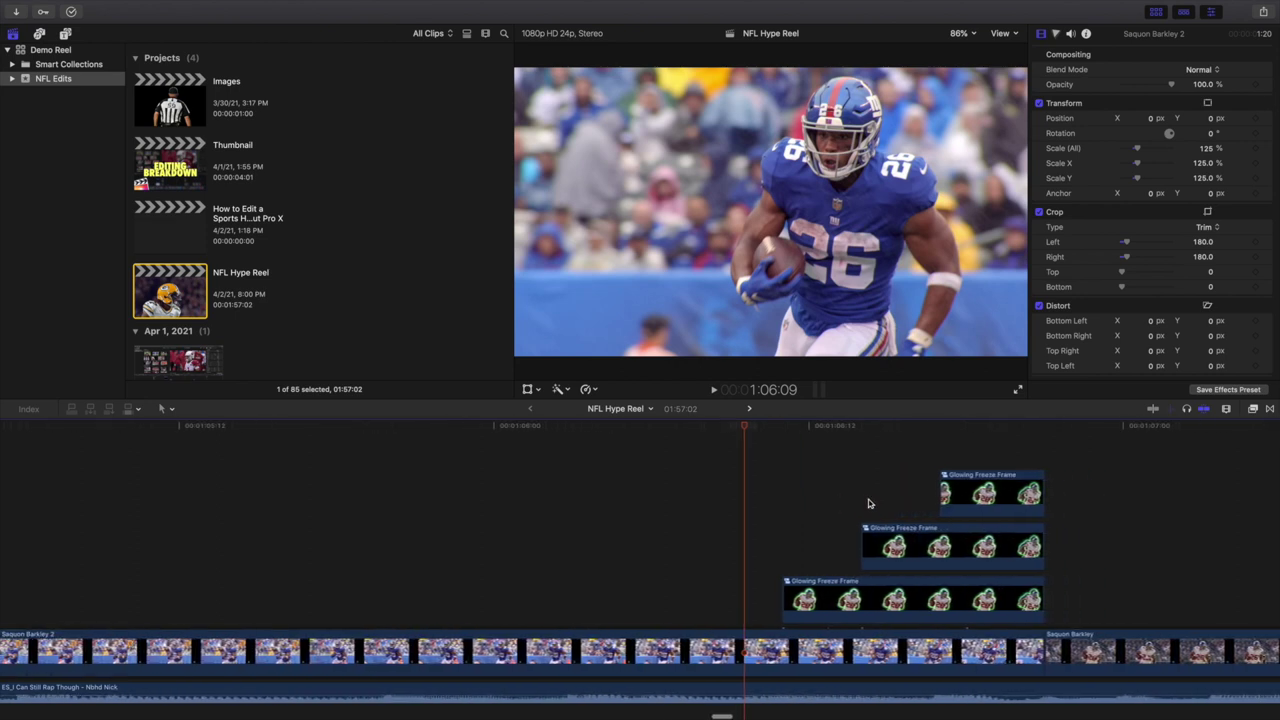
pyautogui.press('Right')
pyautogui.press('Right')
pyautogui.press('Right')
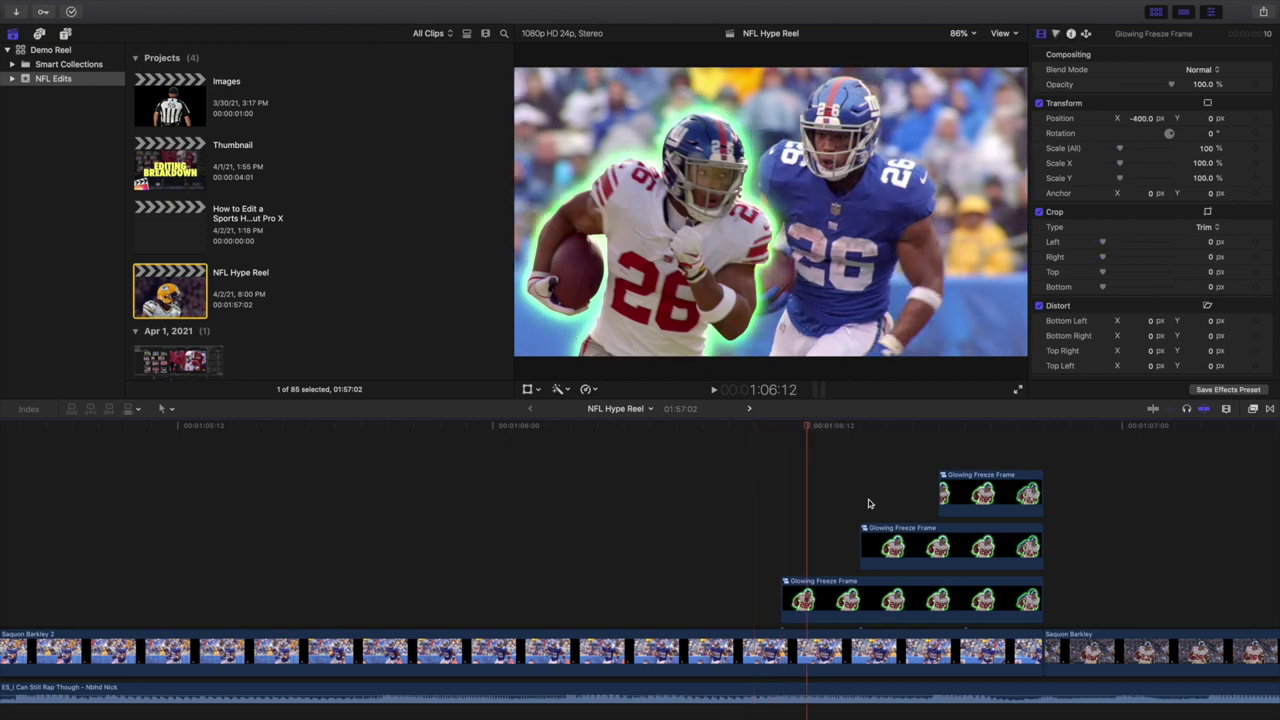
pyautogui.press('Right')
pyautogui.press('Right')
pyautogui.press('Right')
pyautogui.press('Right')
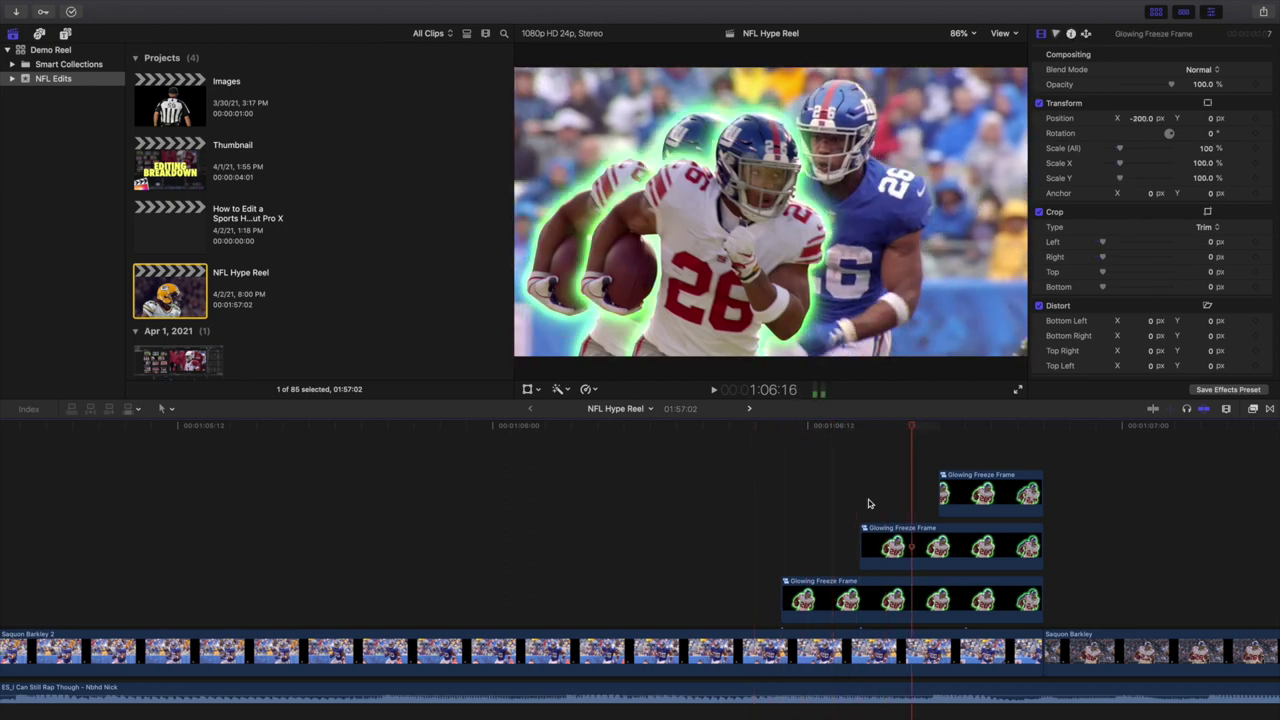
pyautogui.press('Right')
pyautogui.press('Right')
pyautogui.press('Right')
pyautogui.press('Right')
pyautogui.press('Right')
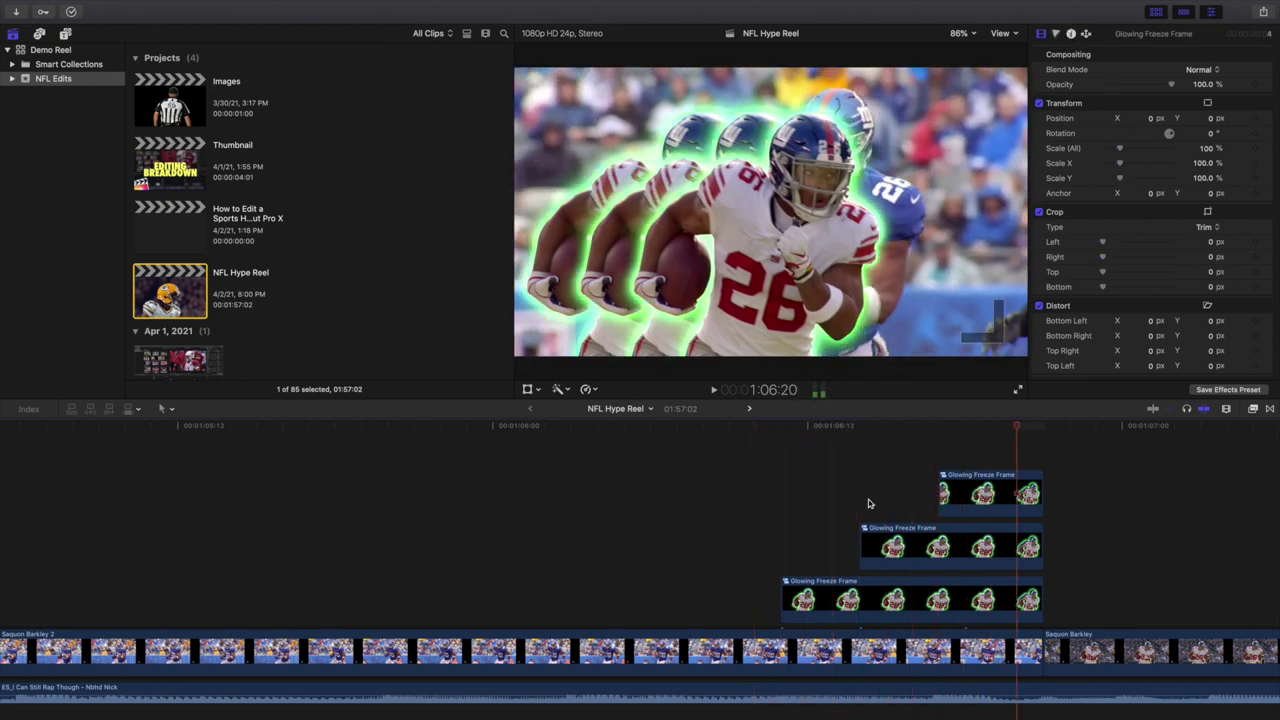
# Step: Inspect the bottom, middle and top freeze-frame copies and their position offsets
pyautogui.click(787, 504)
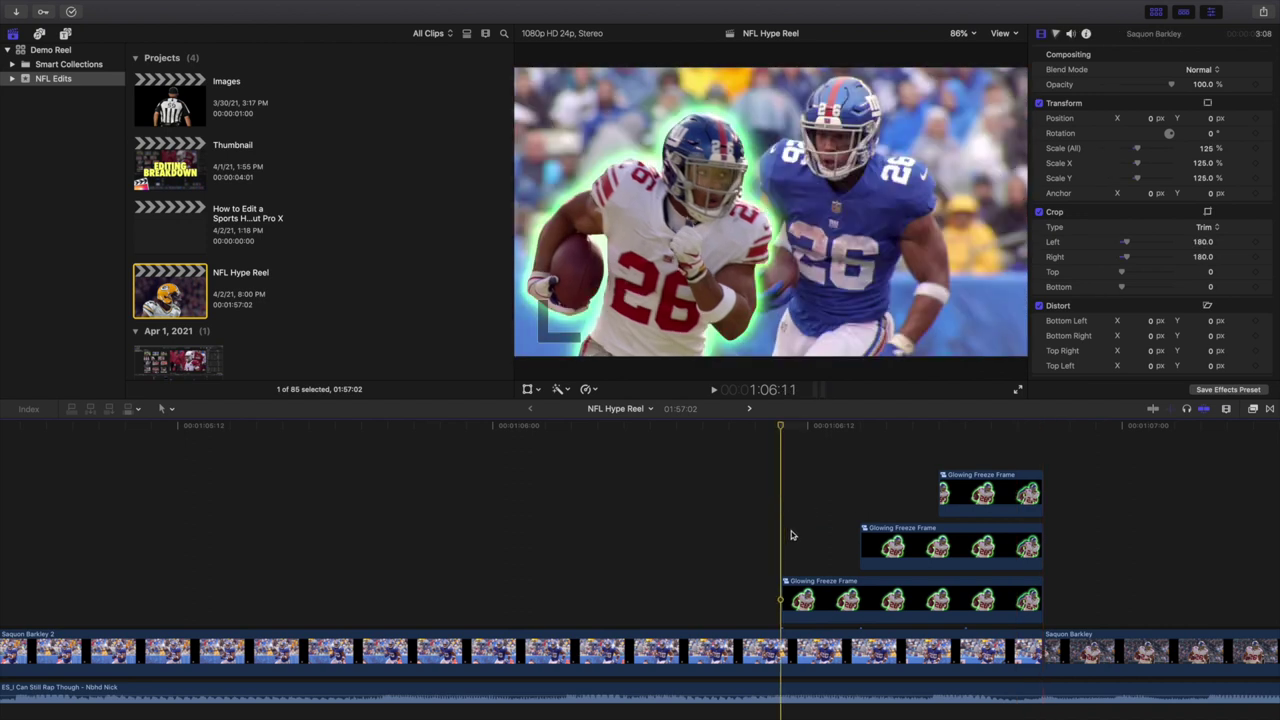
pyautogui.click(826, 590)
pyautogui.click(860, 551)
pyautogui.click(879, 546)
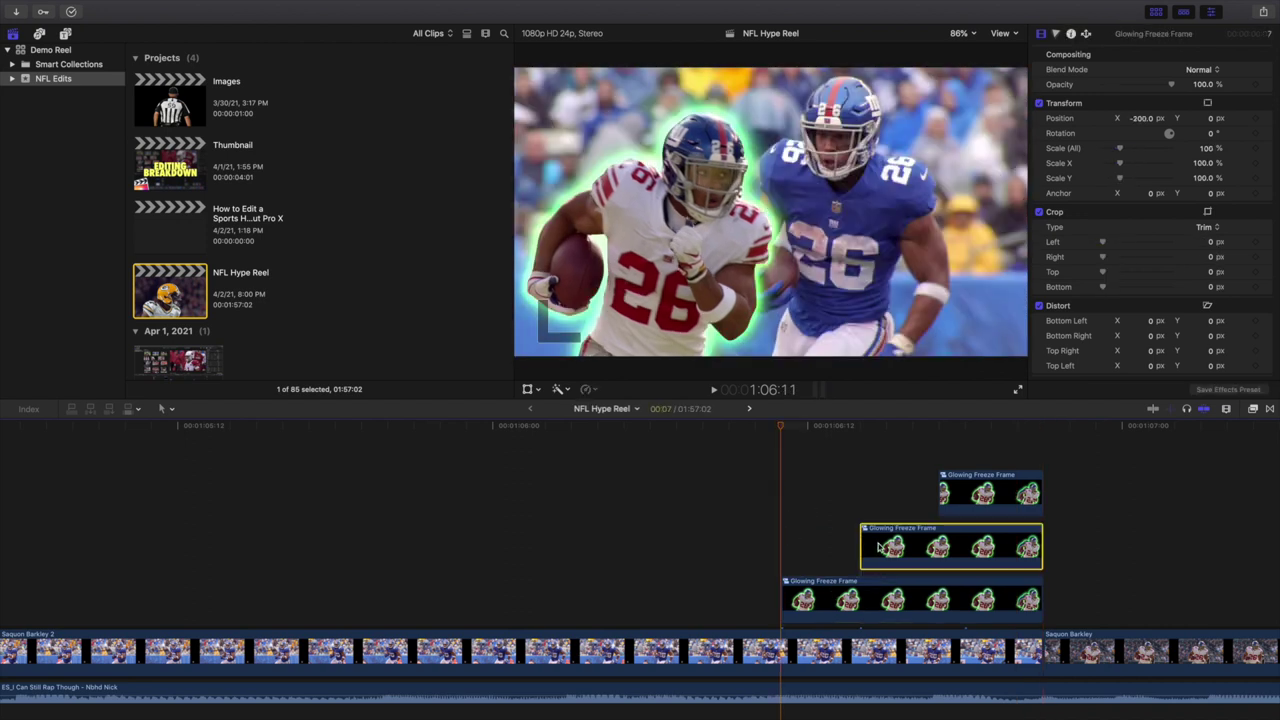
pyautogui.click(968, 487)
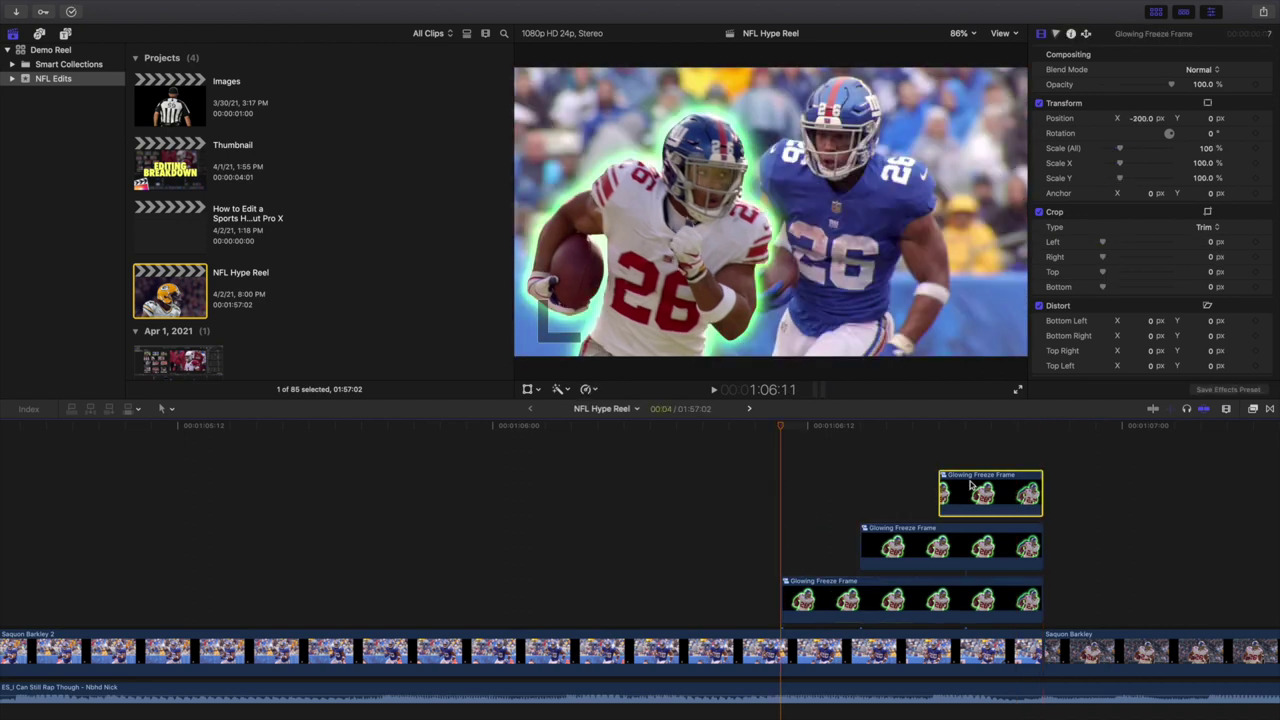
# Step: Check the two Freeze Frame layers inside the Glowing Freeze Frame compound clip, then return
pyautogui.doubleClick(850, 590)
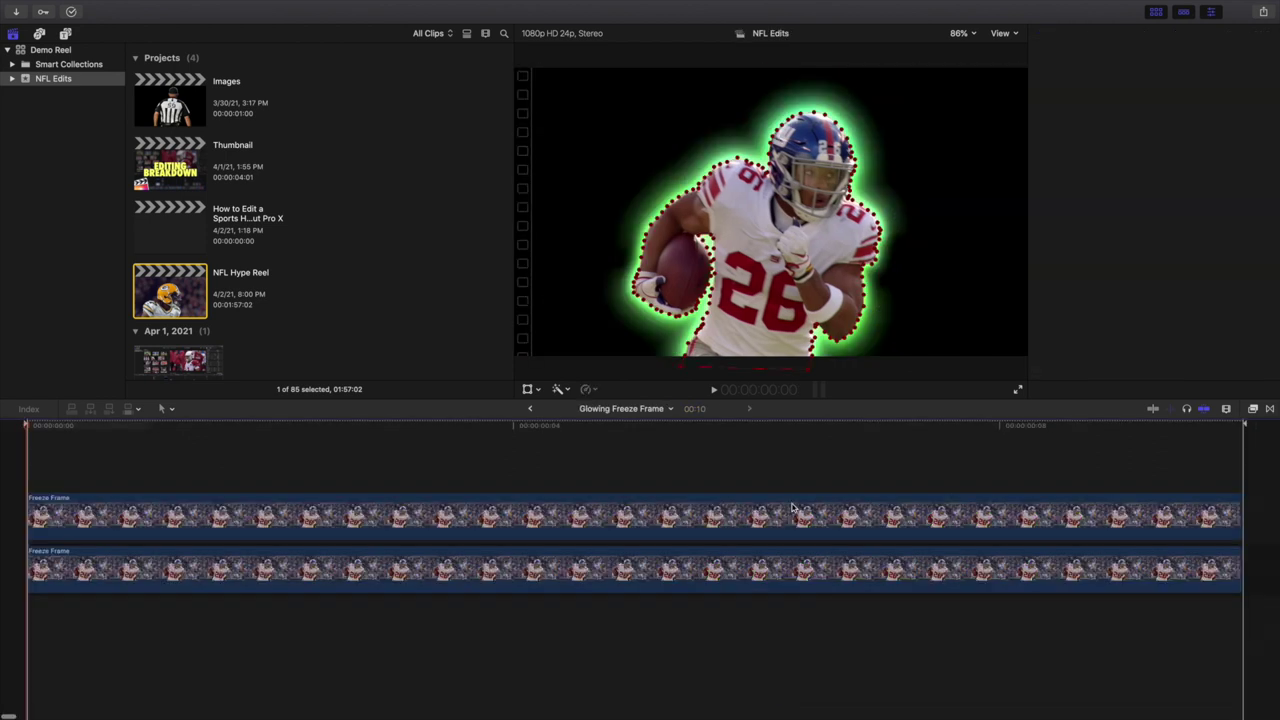
pyautogui.click(792, 508)
pyautogui.click(759, 572)
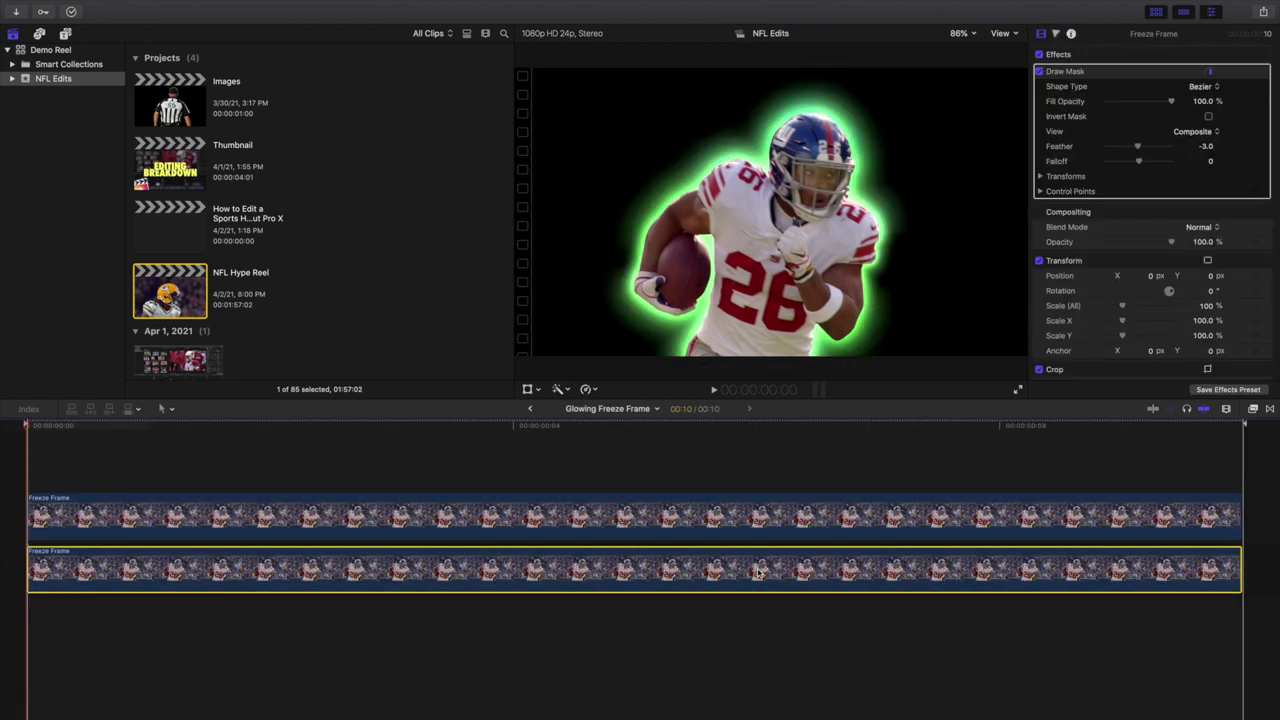
pyautogui.click(532, 410)
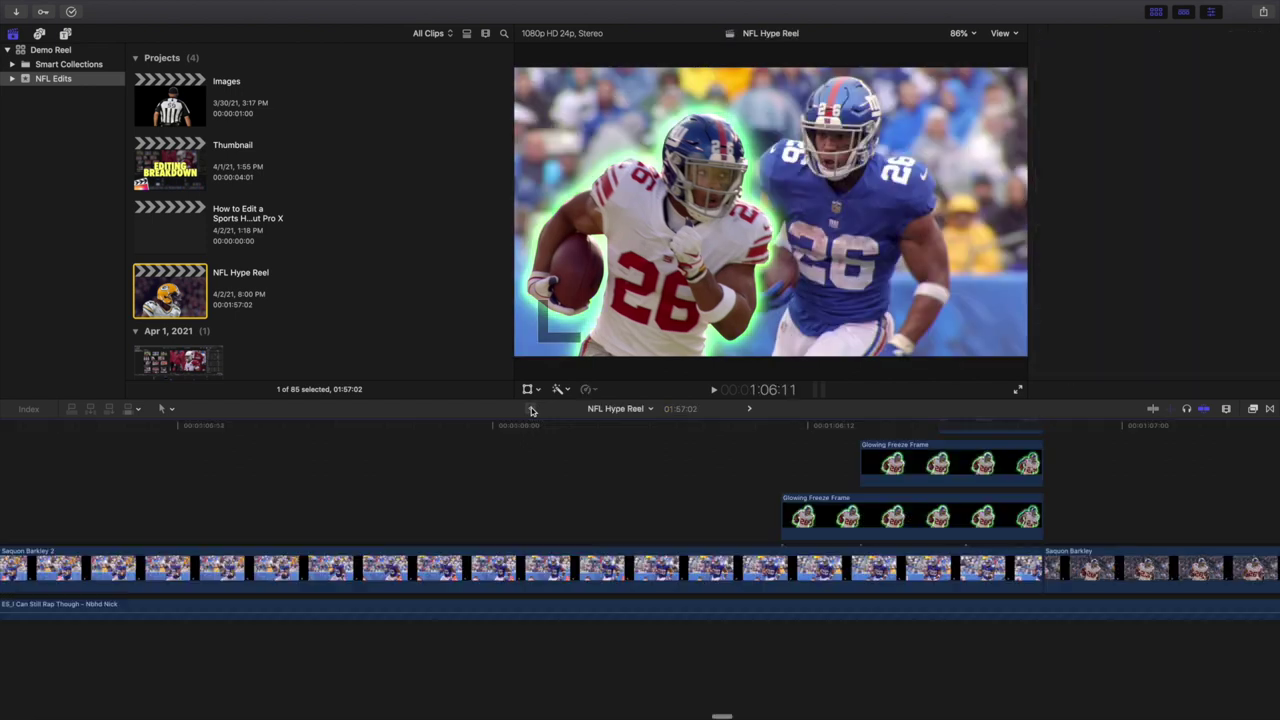
# Step: Park the playhead at 1:06:20 where all three glowing copies trail Saquon Barkley
pyautogui.hscroll(3, 1012, 526)
pyautogui.hscroll(5, 1012, 526)
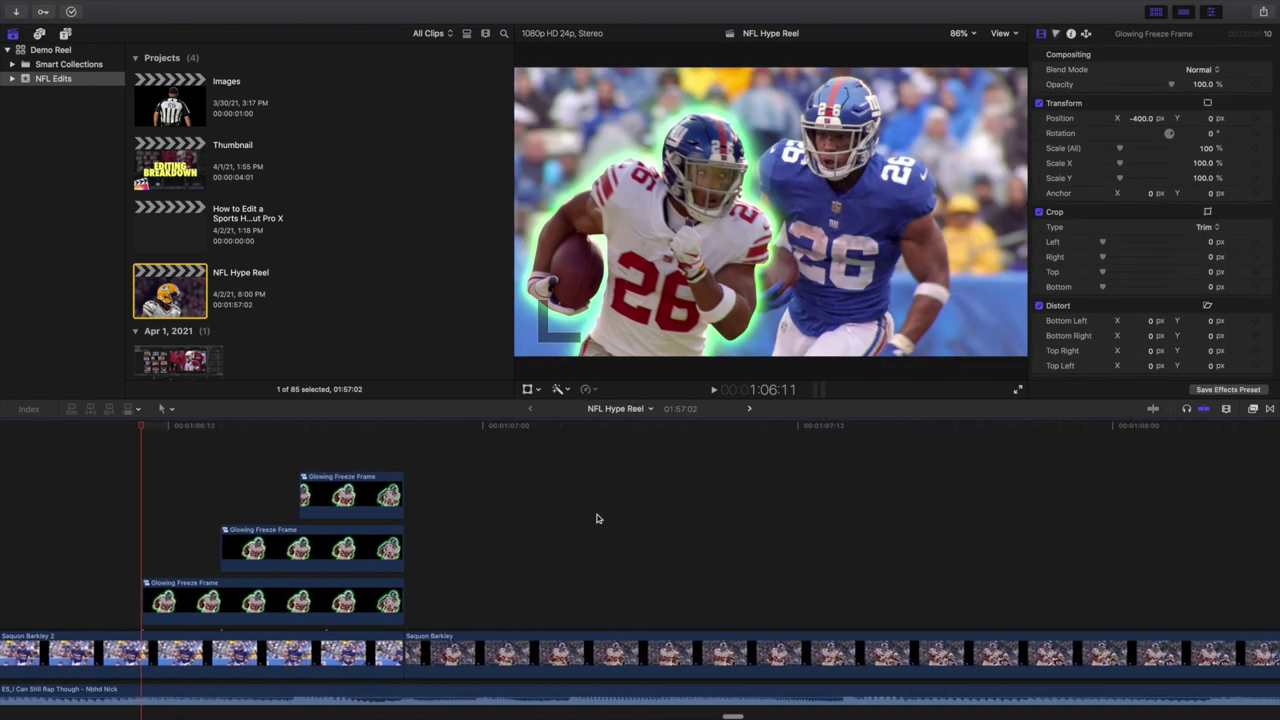
pyautogui.click(406, 463)
pyautogui.press('Left')
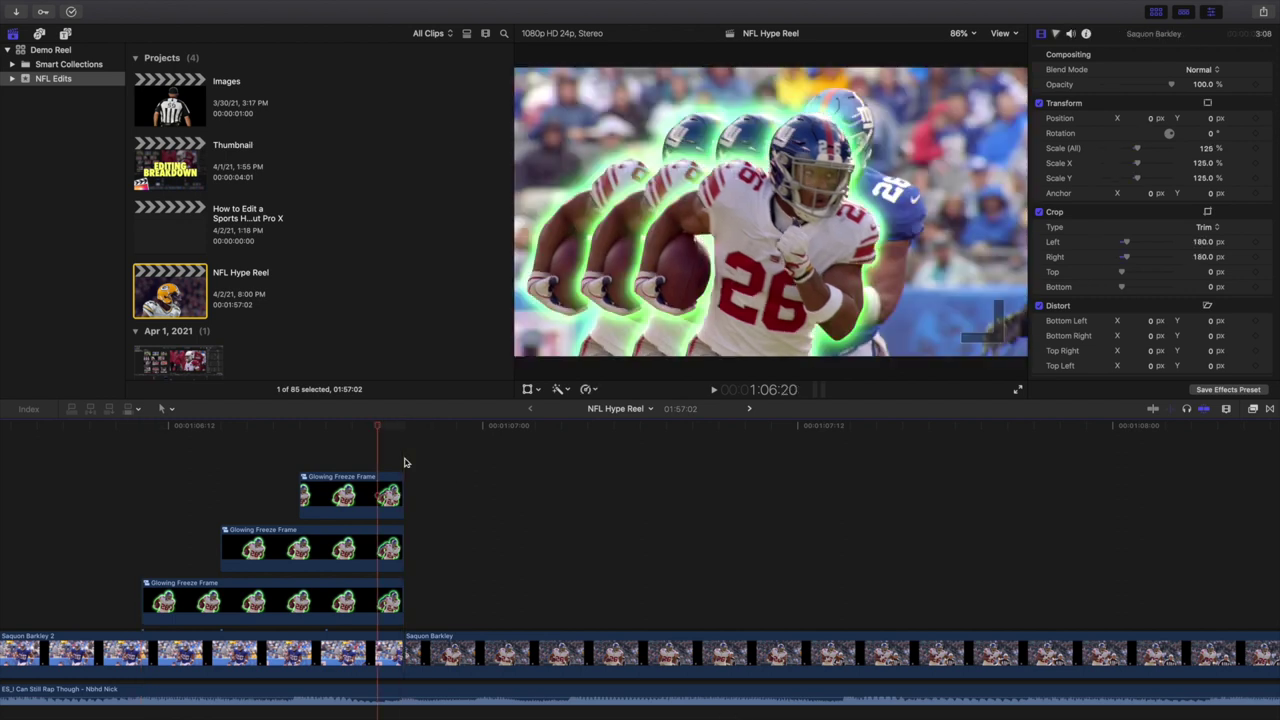
pyautogui.scroll(-2, 775, 516)
pyautogui.hscroll(6, 790, 516)
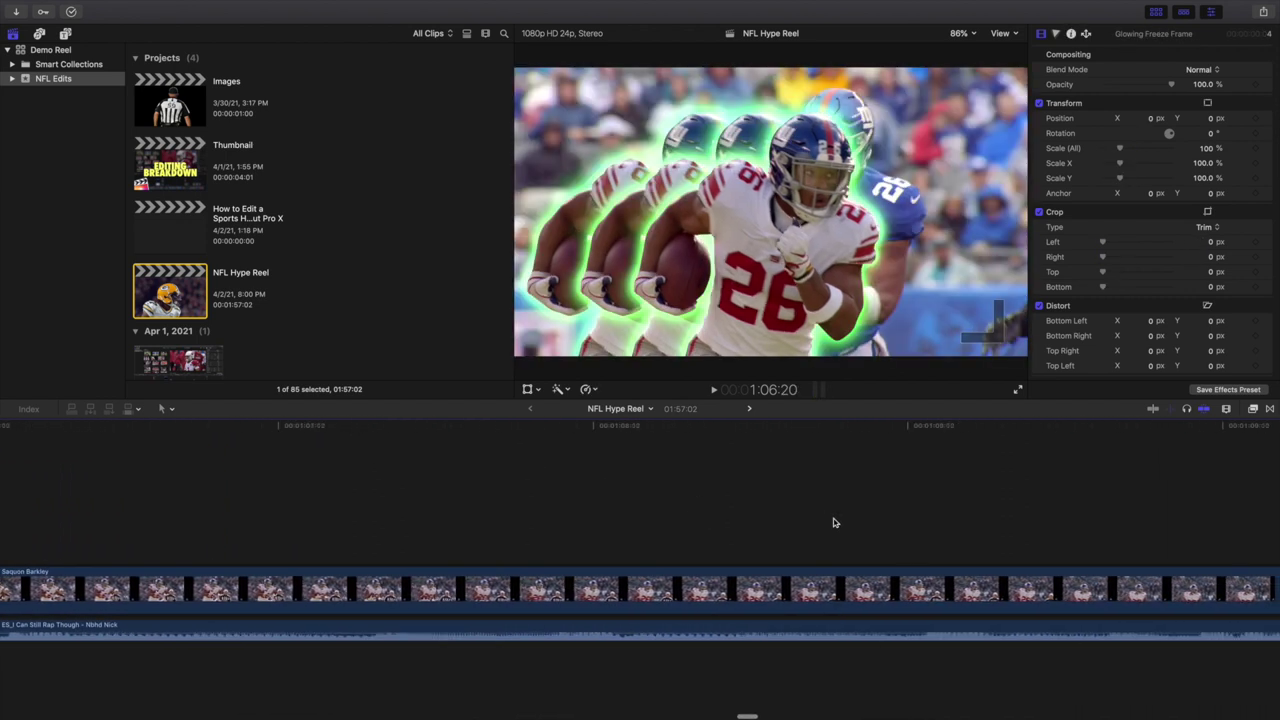
pyautogui.hscroll(5, 836, 523)
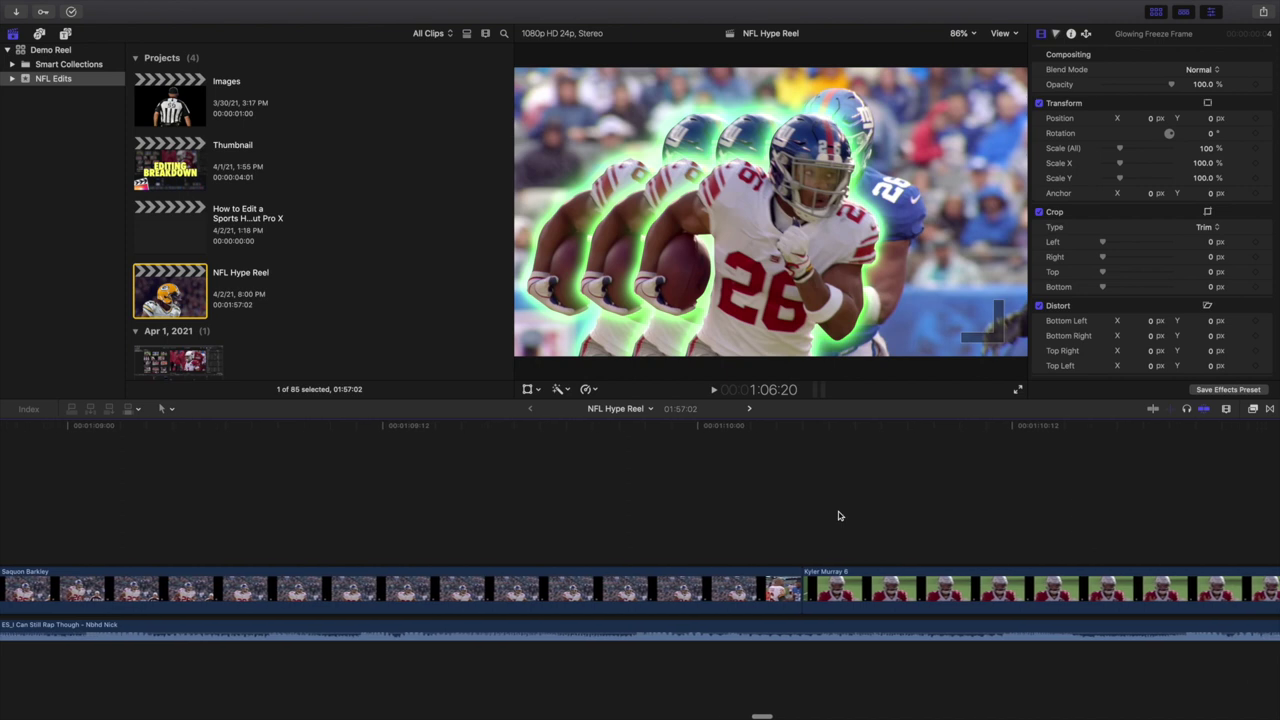
pyautogui.hscroll(-4, 840, 516)
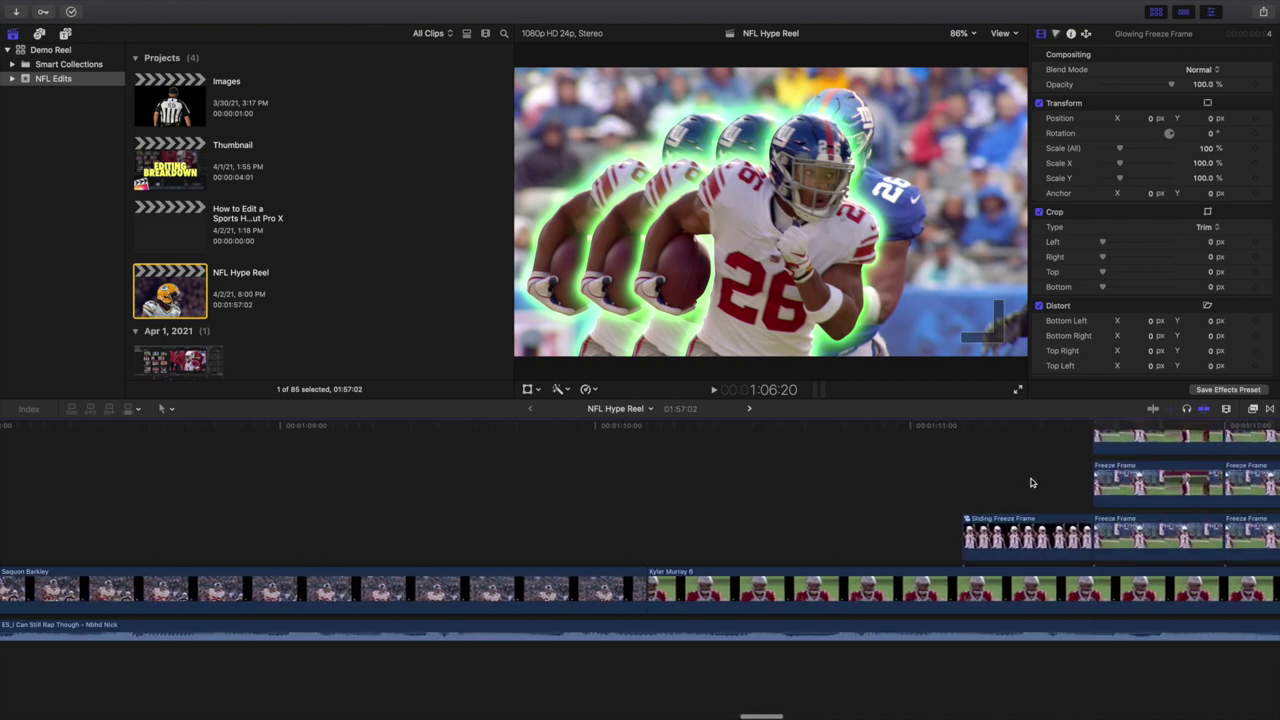
pyautogui.press('super+minus')
pyautogui.scroll(2, 1031, 480)
pyautogui.scroll(2, 945, 468)
pyautogui.click(965, 437)
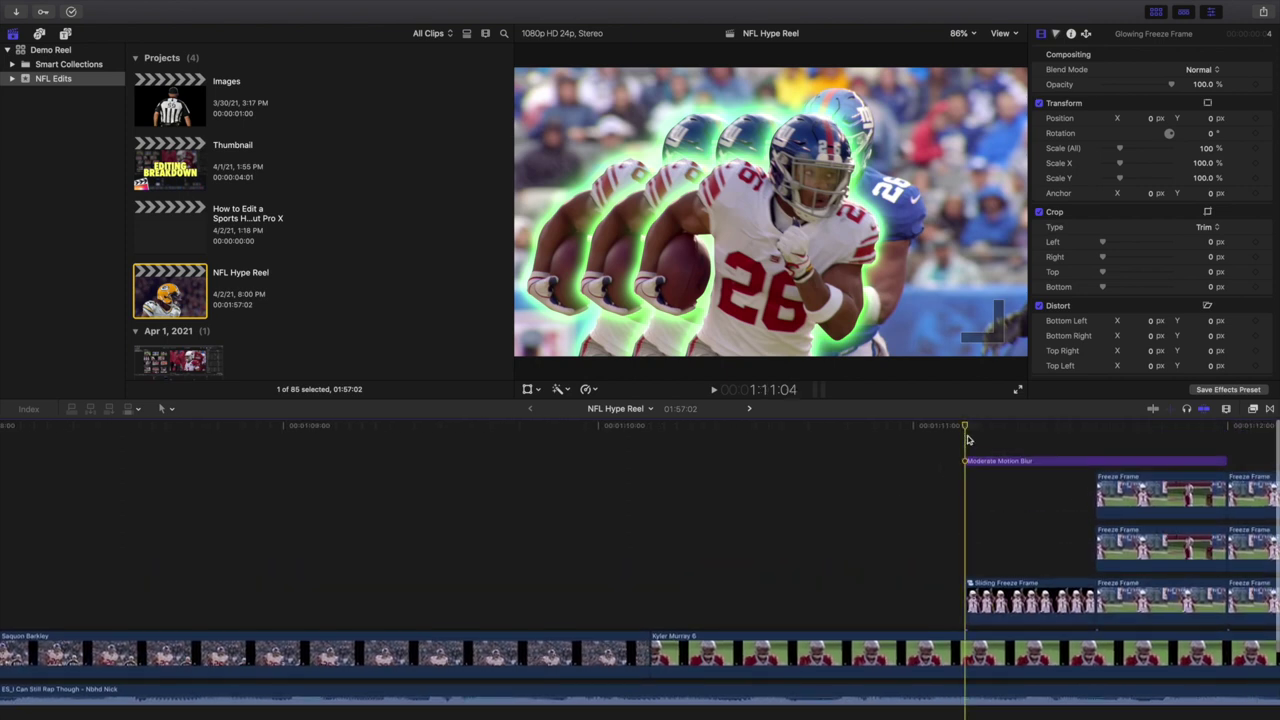
pyautogui.click(1008, 461)
pyautogui.hscroll(3, 1008, 461)
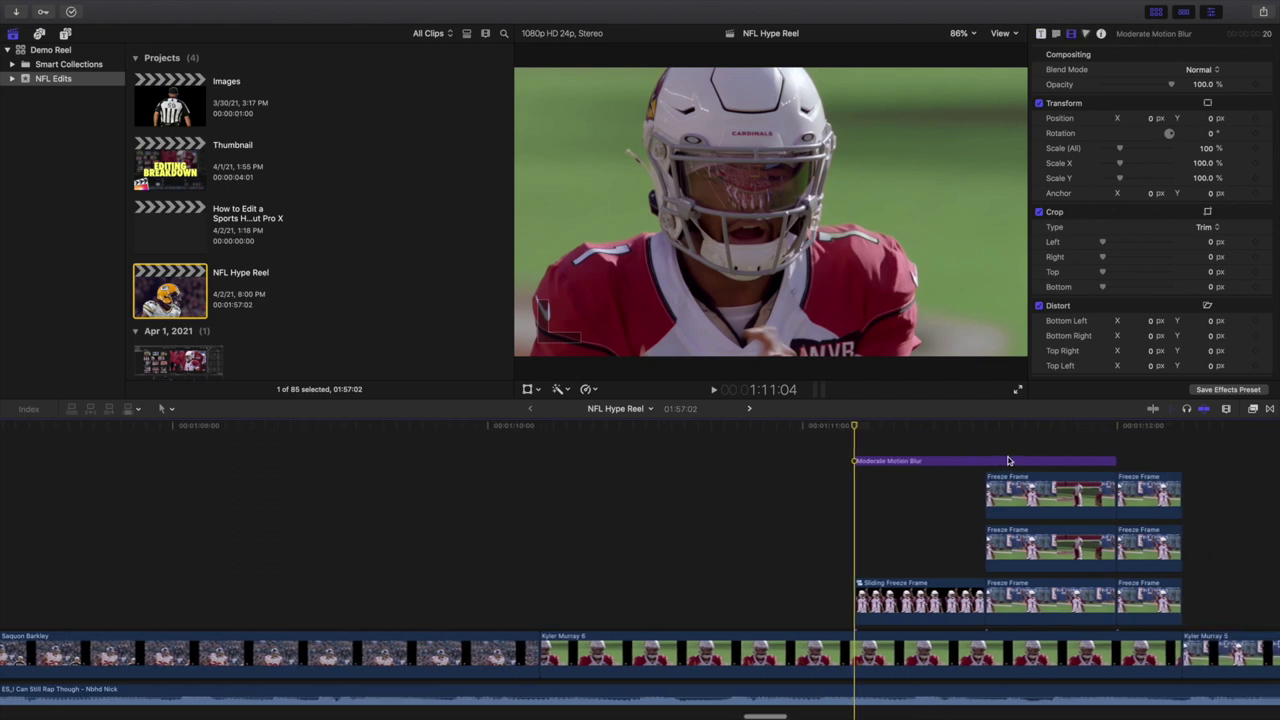
pyautogui.press('space')
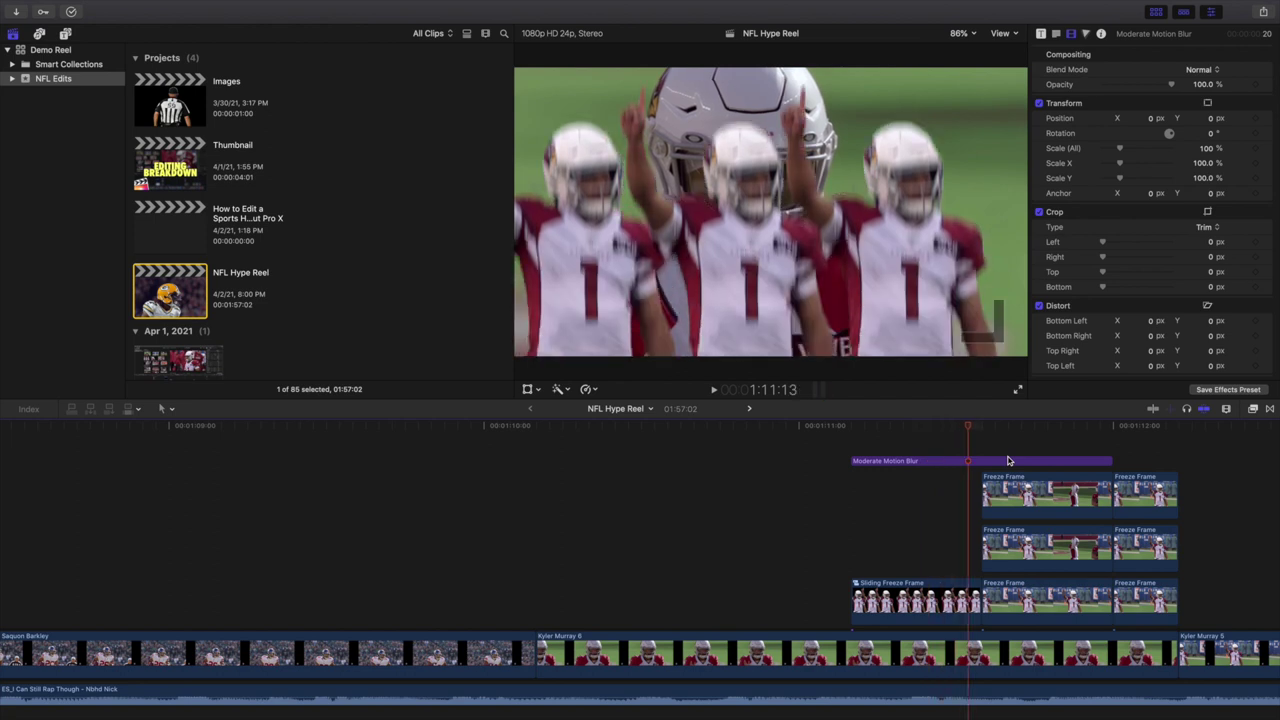
pyautogui.press('space')
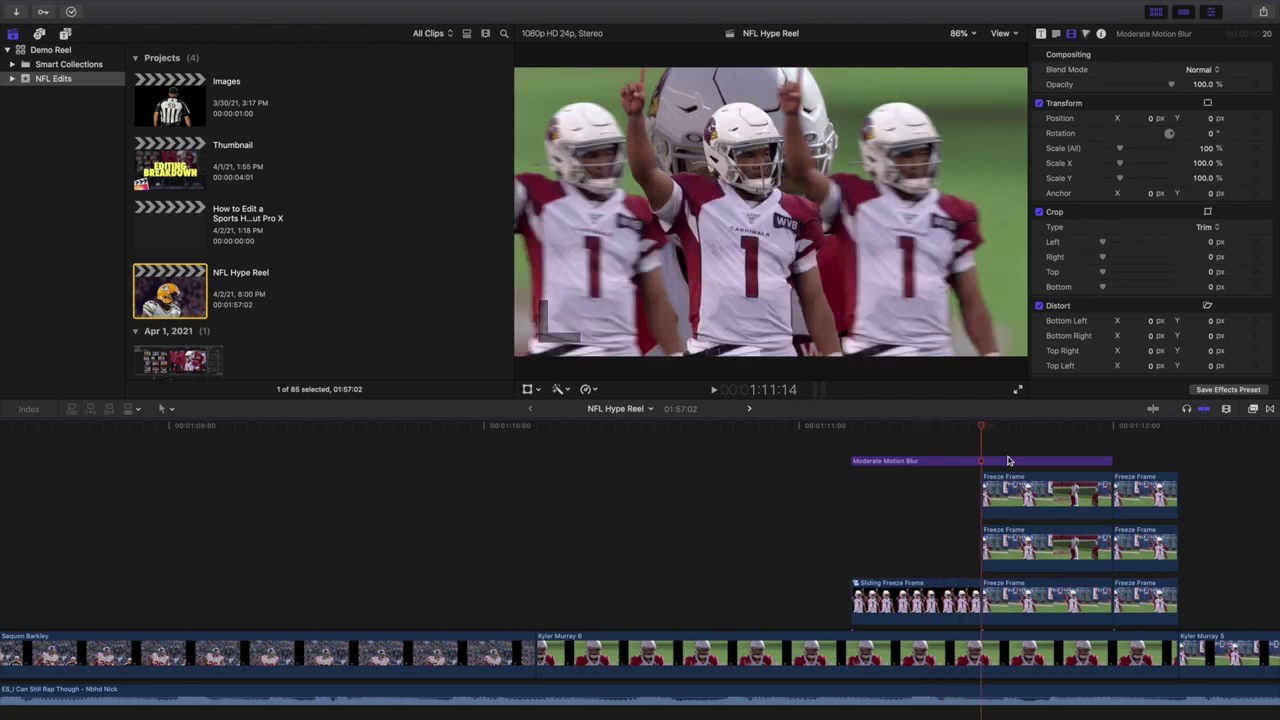
pyautogui.press('Right')
pyautogui.press('Right')
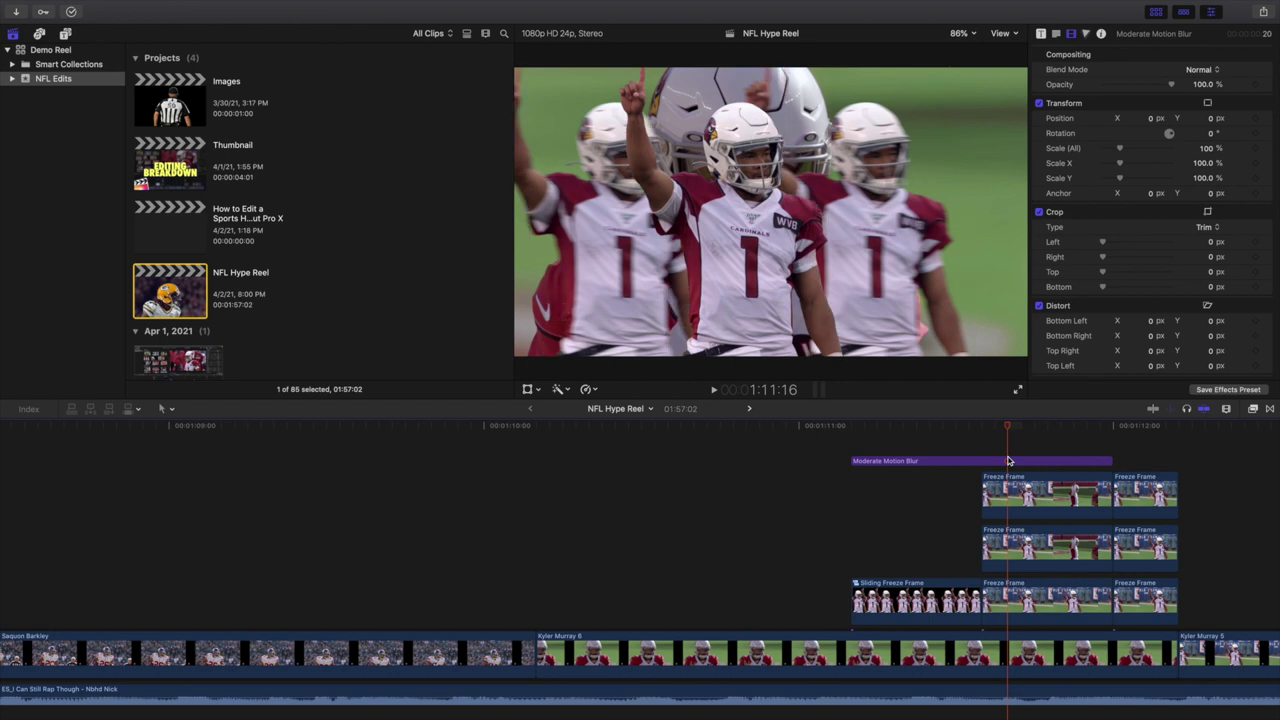
pyautogui.press('Right')
pyautogui.press('Right')
pyautogui.press('Right')
pyautogui.press('Right')
pyautogui.press('Right')
pyautogui.press('Right')
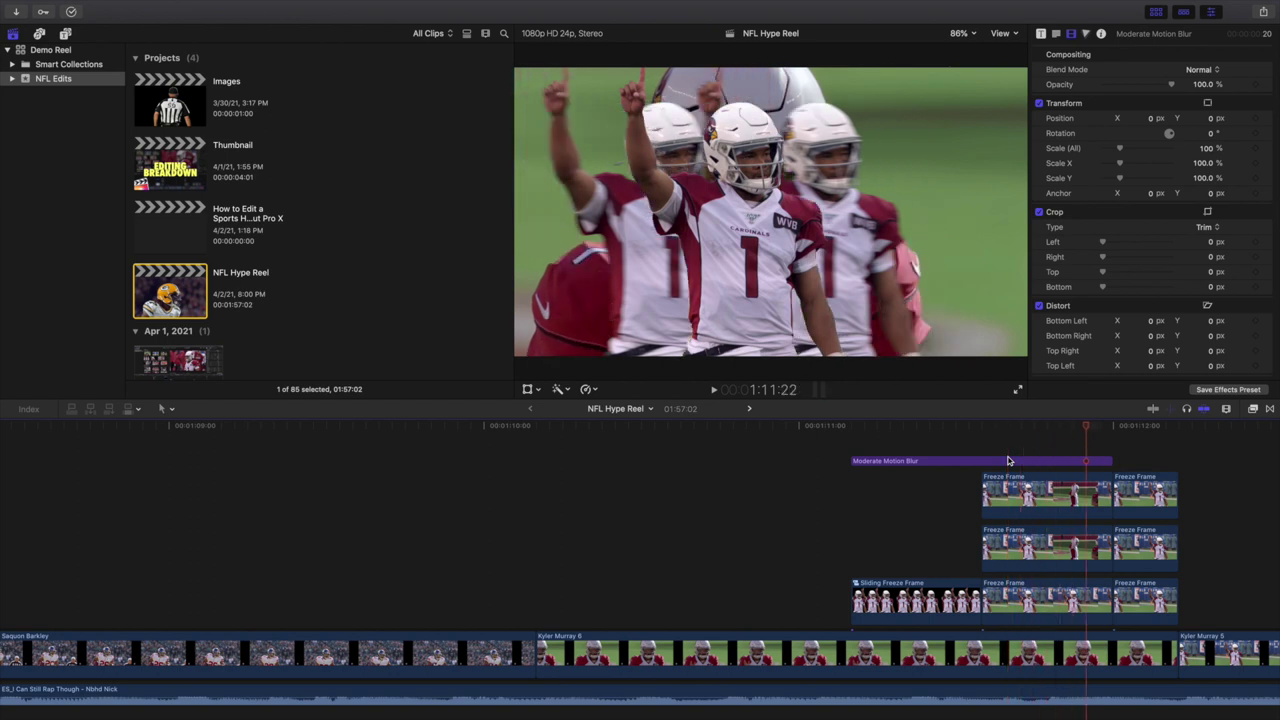
pyautogui.press('Right')
pyautogui.press('Right')
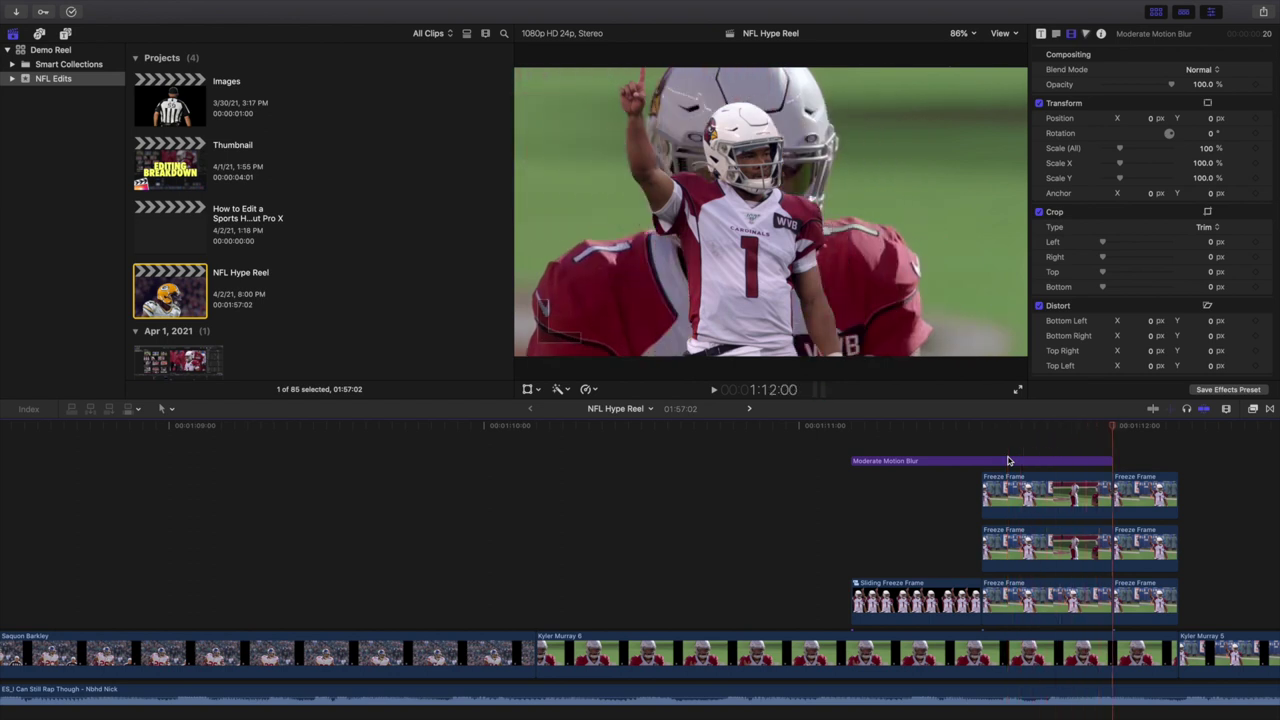
pyautogui.press('Right')
pyautogui.click(908, 582)
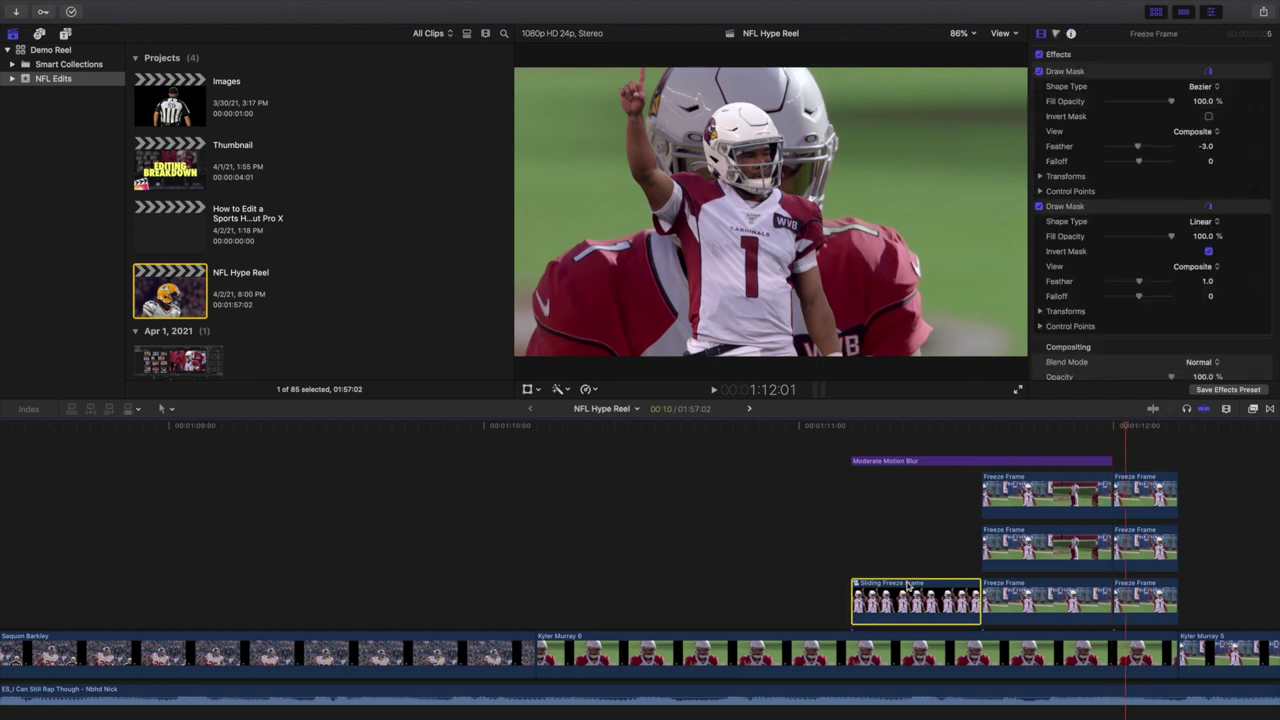
pyautogui.click(1027, 498)
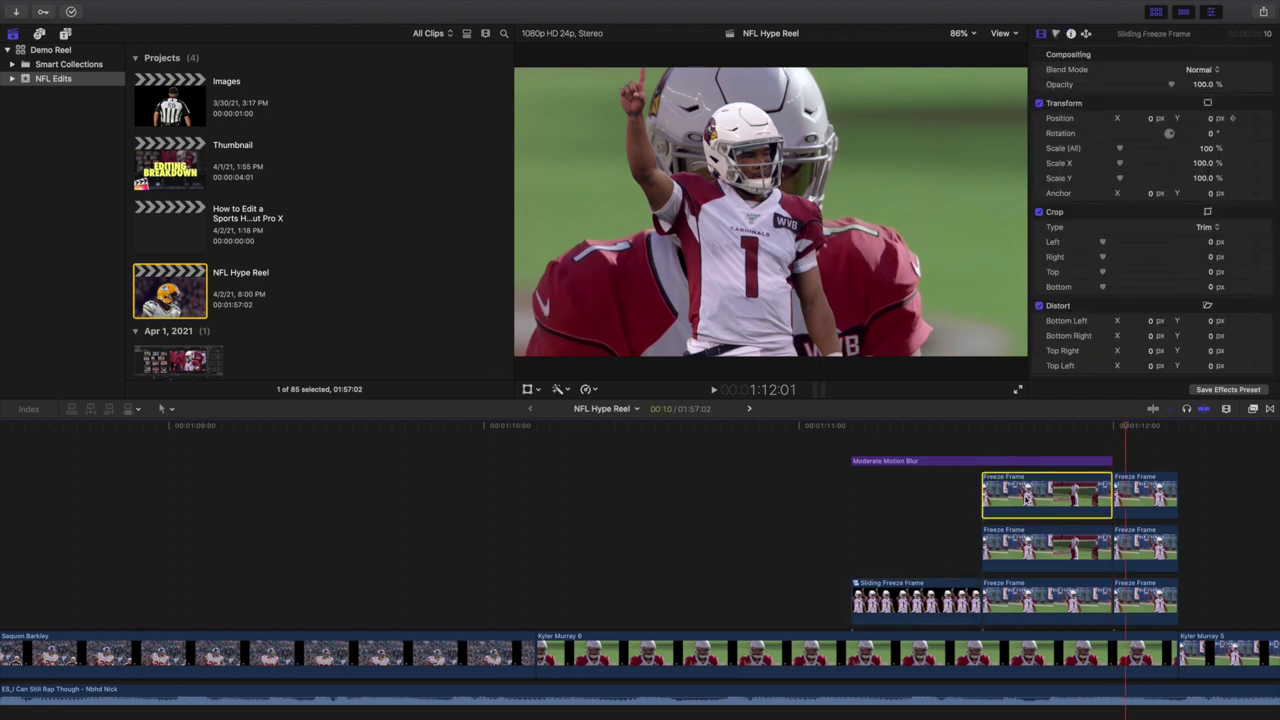
pyautogui.click(1157, 497)
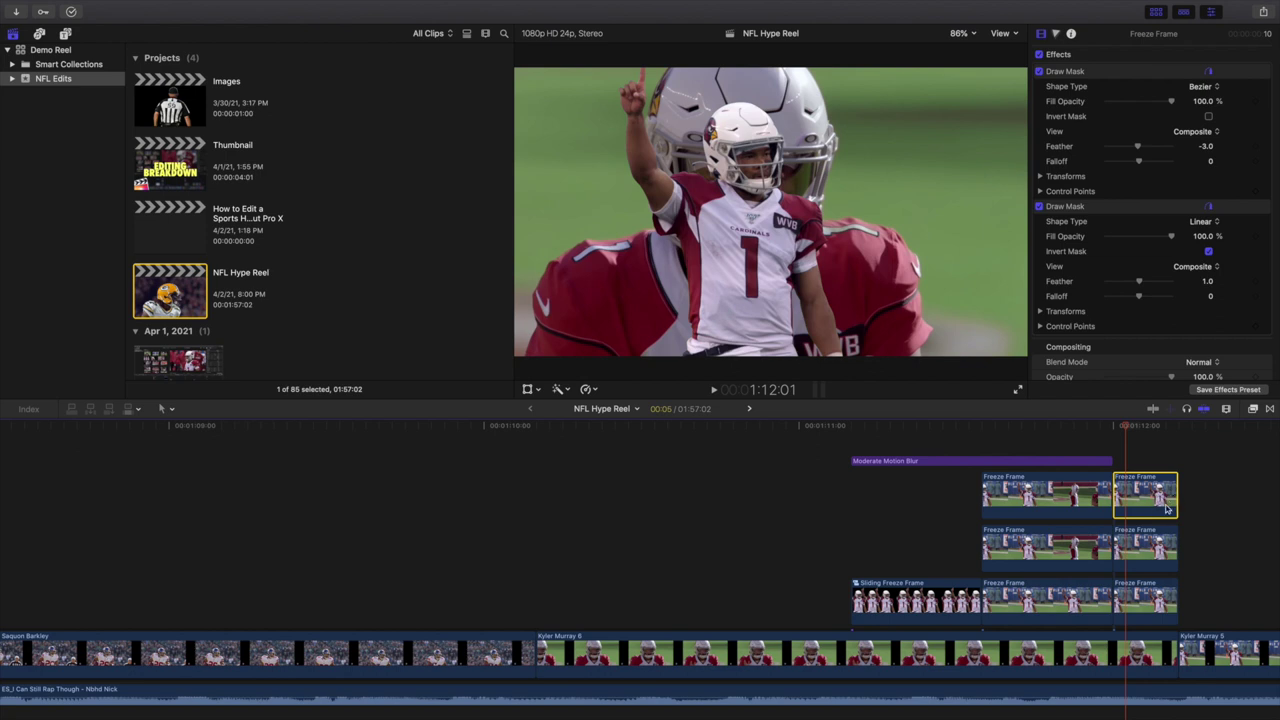
pyautogui.hscroll(10, 1167, 508)
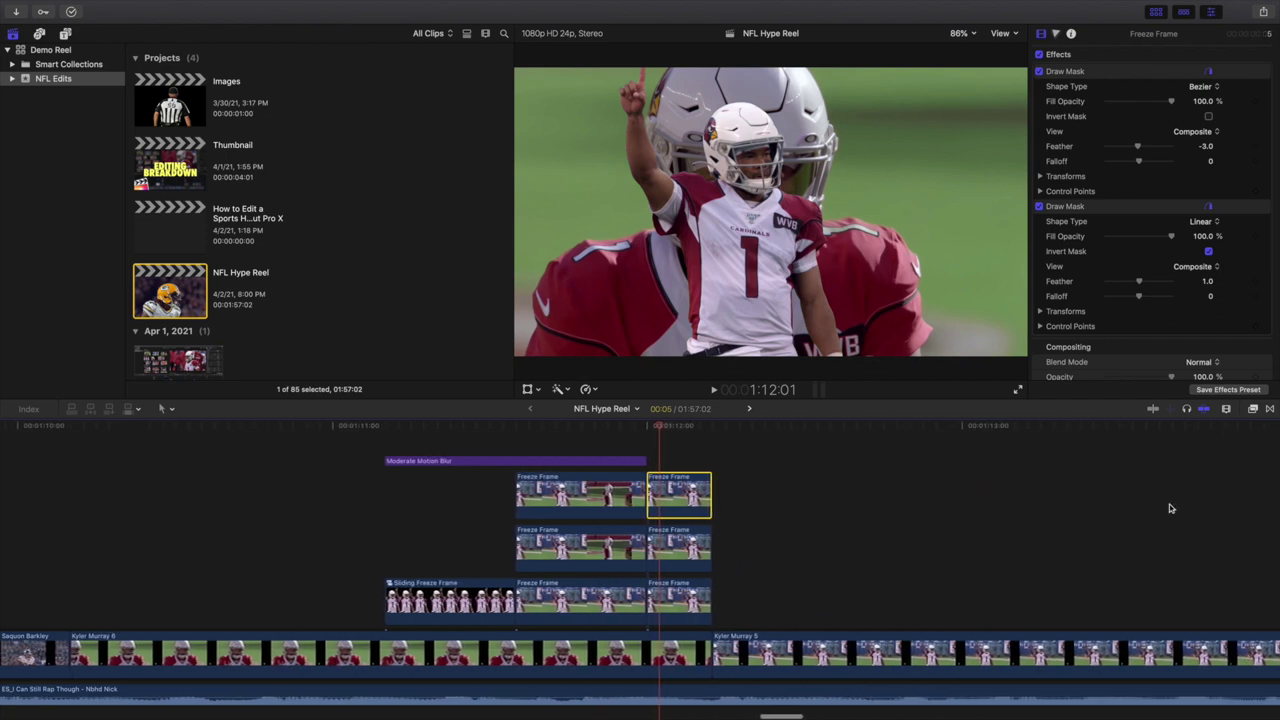
pyautogui.hscroll(14, 1171, 504)
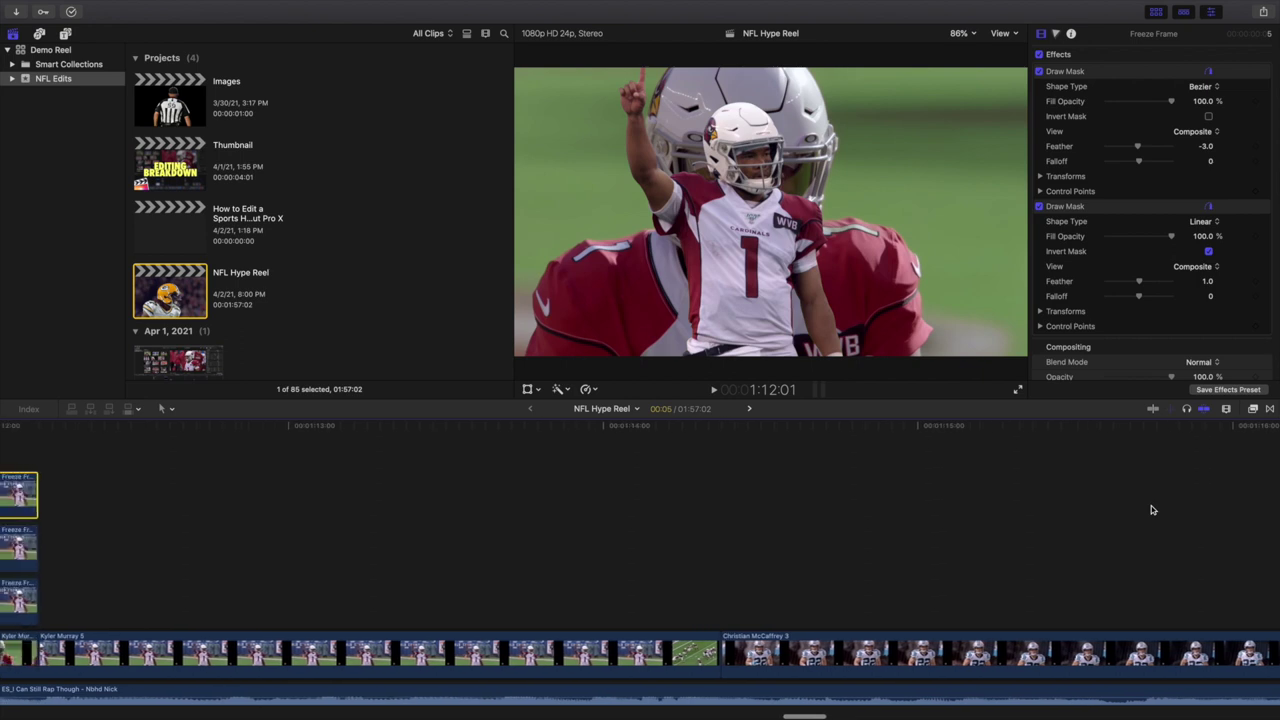
pyautogui.scroll(-1, 1150, 507)
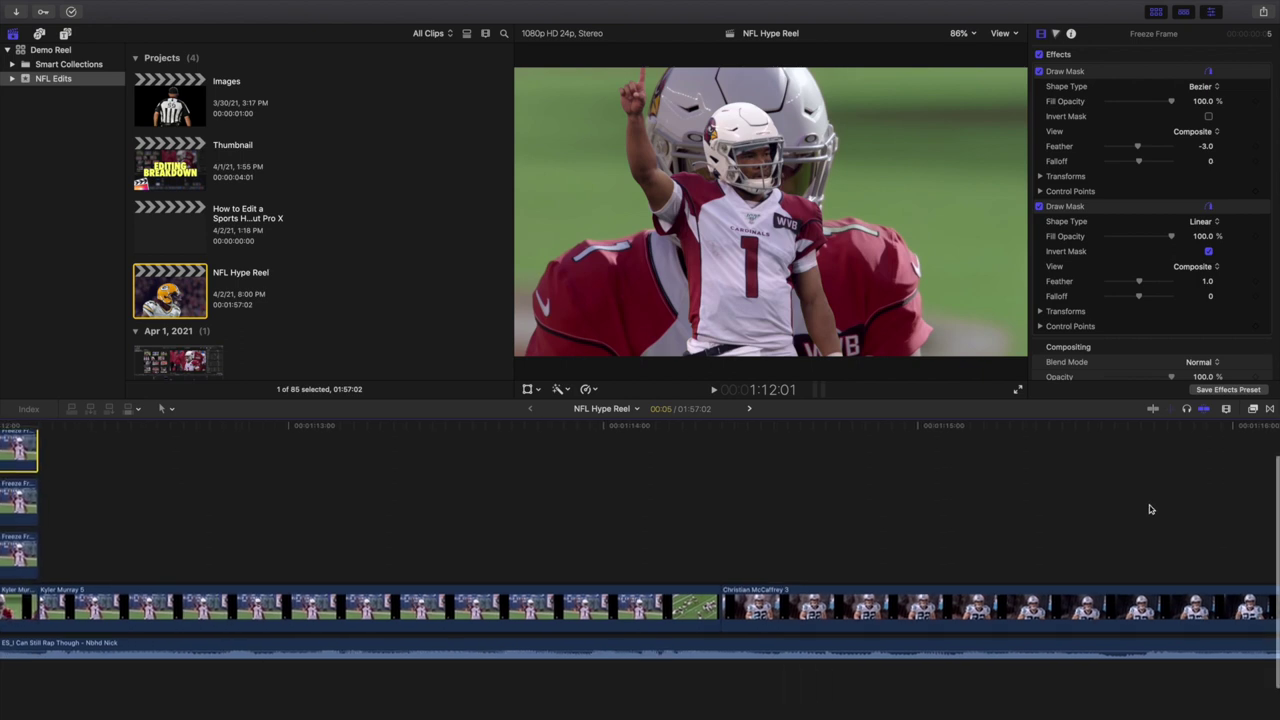
pyautogui.hscroll(7, 1150, 507)
pyautogui.hscroll(2, 1156, 509)
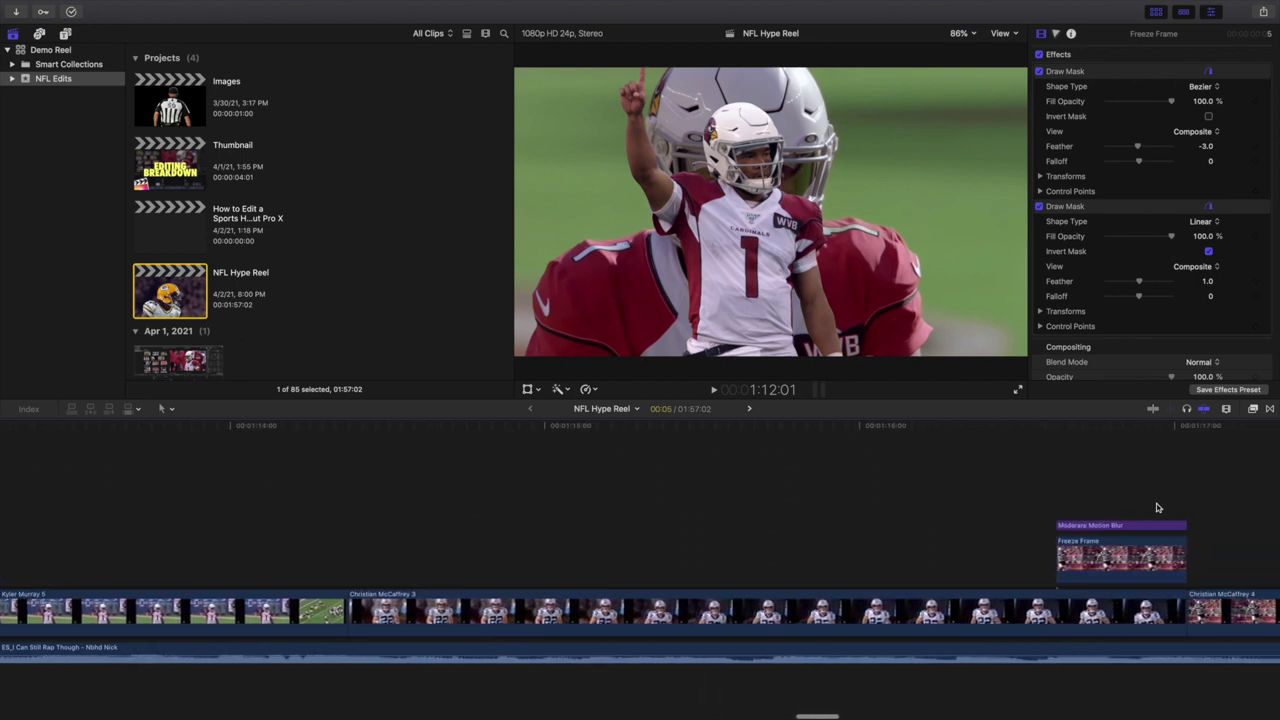
pyautogui.hscroll(4, 1160, 509)
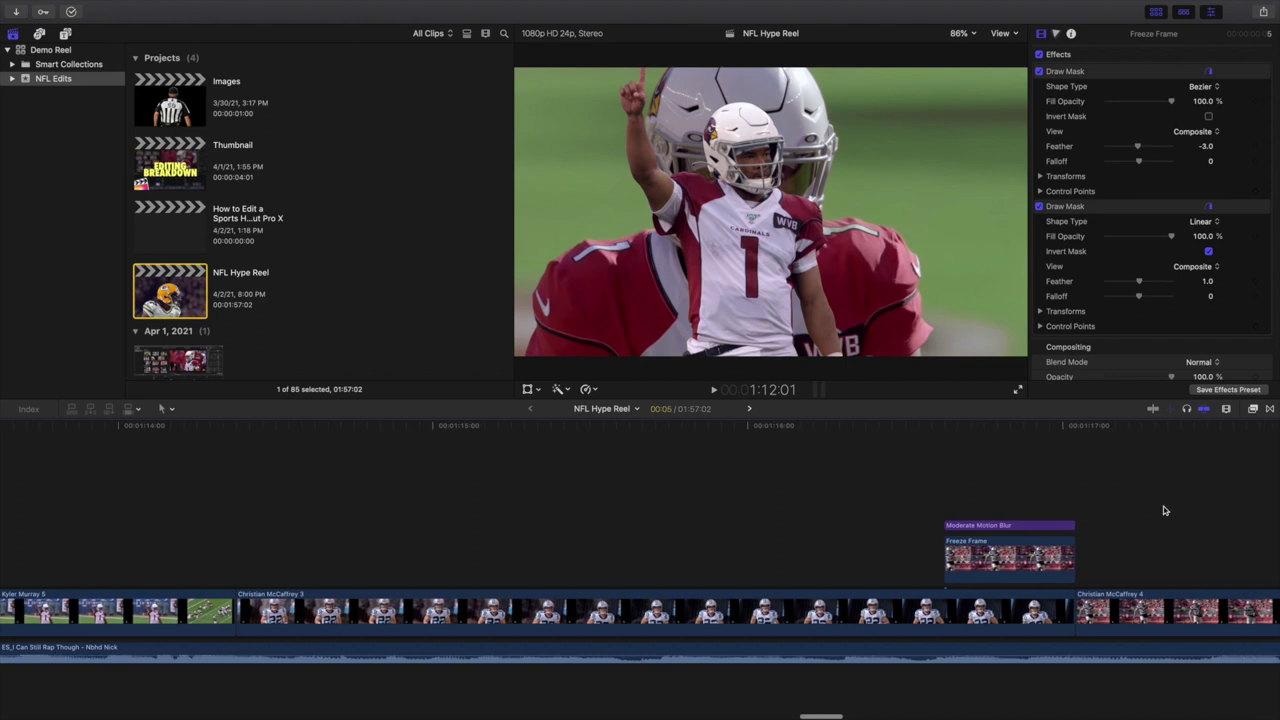
pyautogui.click(943, 496)
pyautogui.click(952, 523)
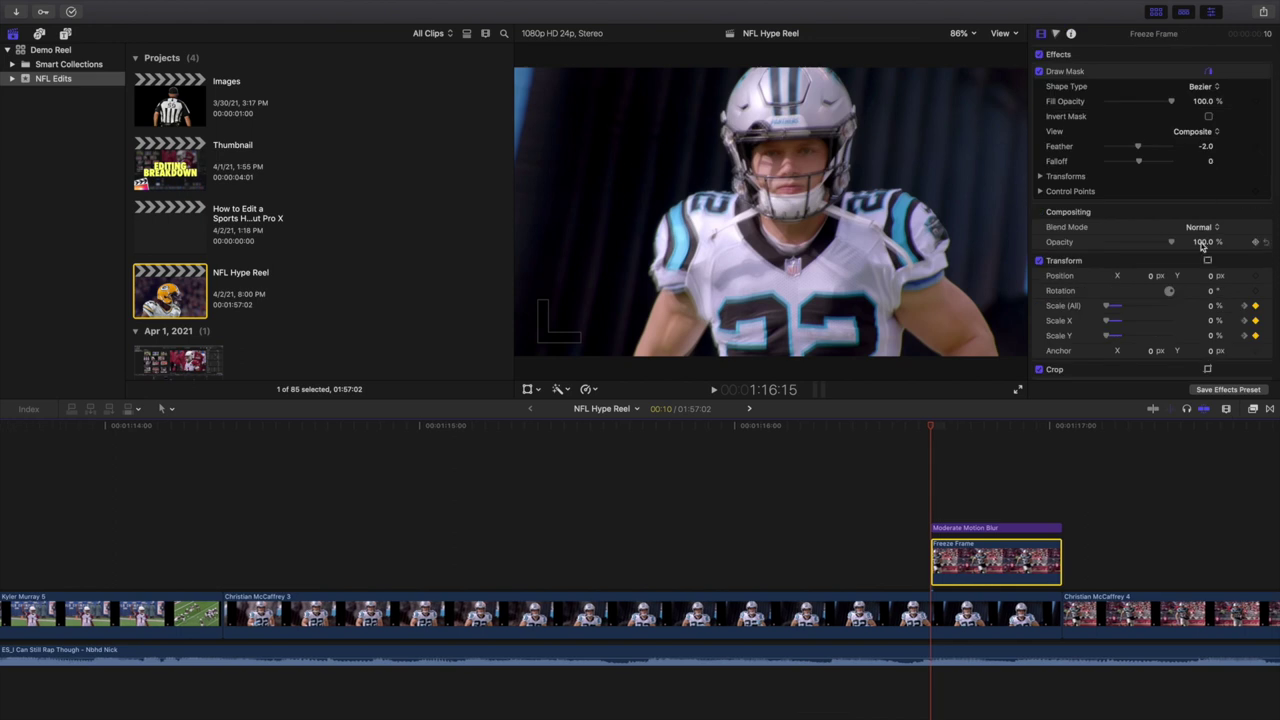
pyautogui.scroll(-3, 1203, 247)
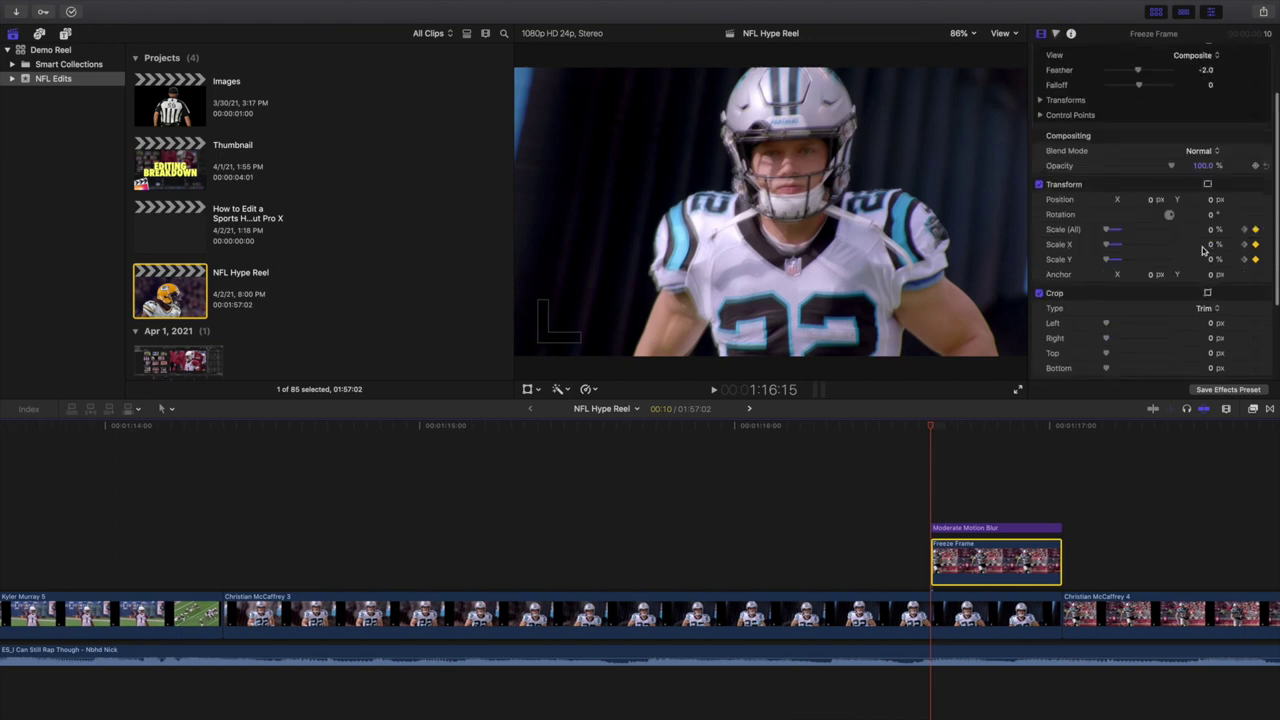
pyautogui.press('Right')
pyautogui.press('space')
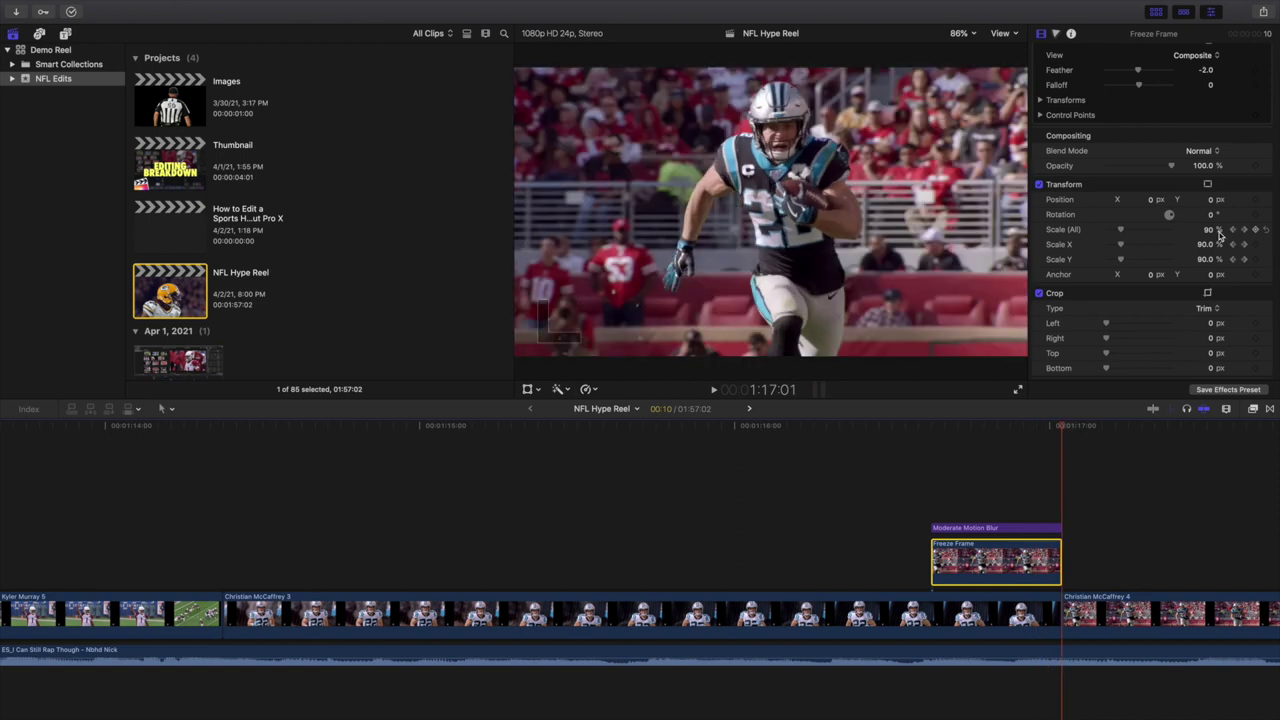
pyautogui.press('super+minus')
pyautogui.hscroll(10, 1056, 494)
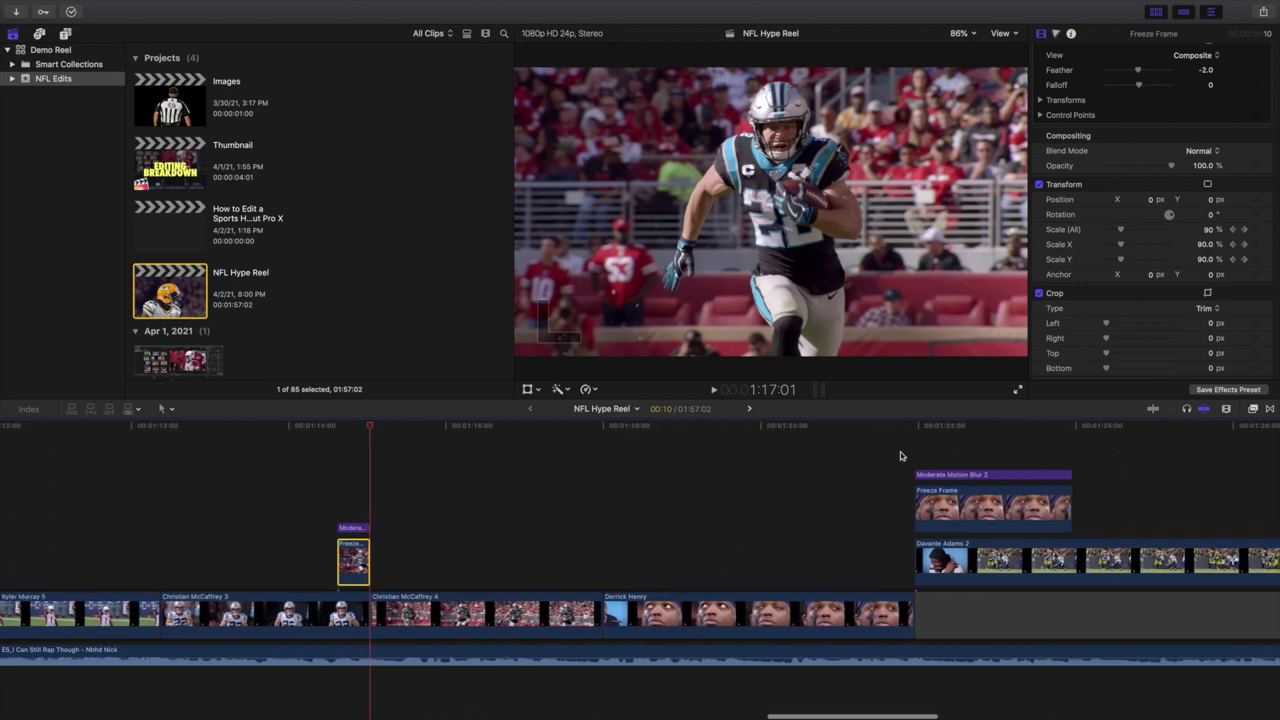
# Step: Step into the eye reveal and select the Freeze Frame clip
pyautogui.click(888, 455)
pyautogui.press('Right')
pyautogui.press('Right')
pyautogui.press('Right')
pyautogui.press('Right')
pyautogui.press('Right')
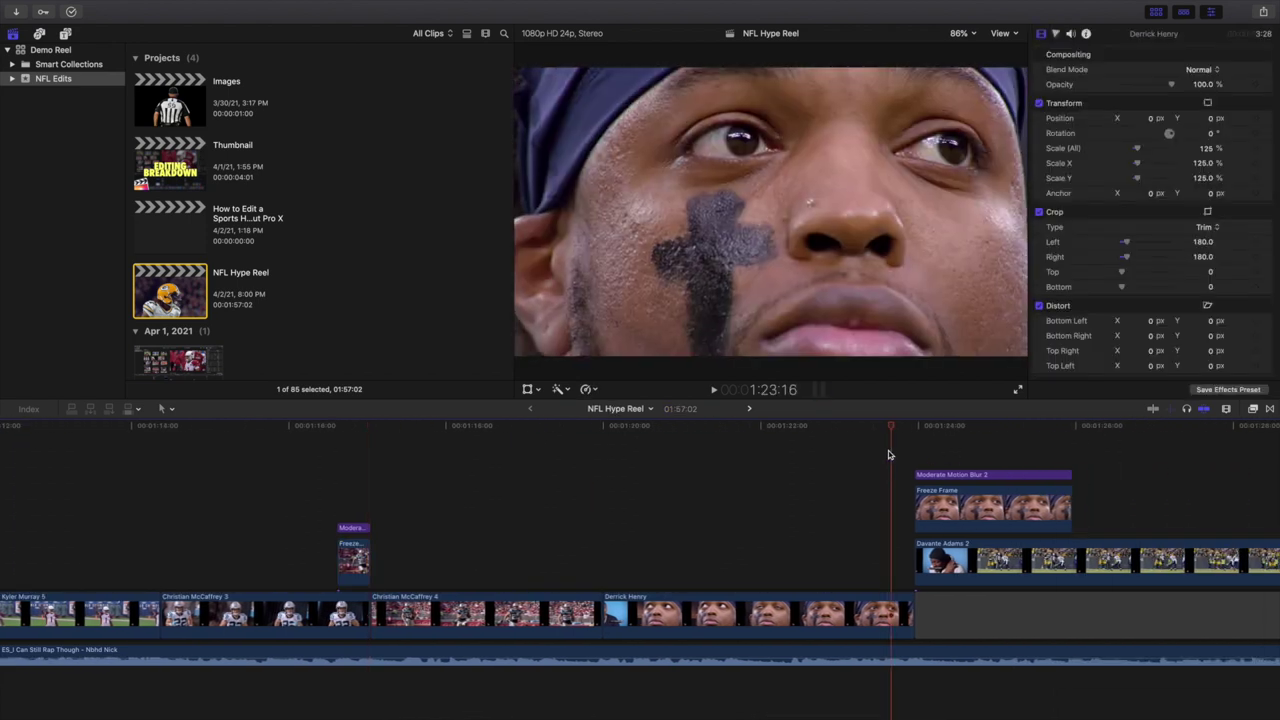
pyautogui.press('Right')
pyautogui.press('Right')
pyautogui.press('Right')
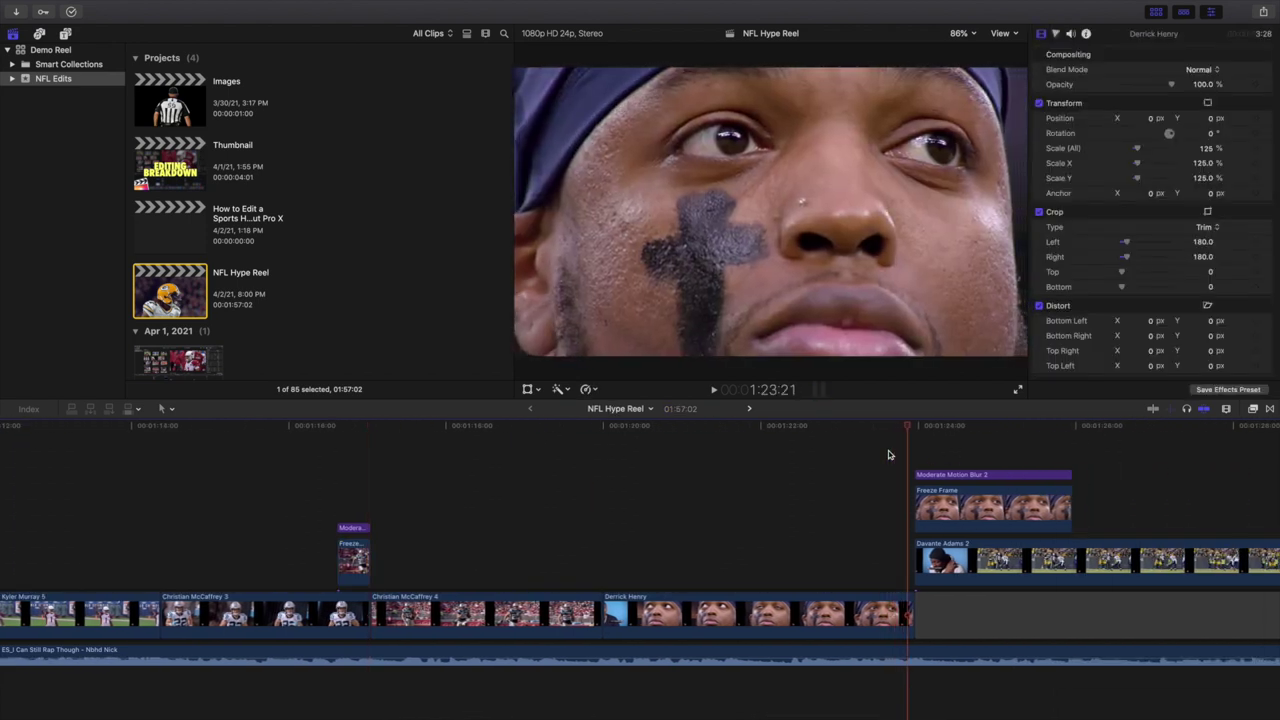
pyautogui.press('Right')
pyautogui.press('Right')
pyautogui.press('Right')
pyautogui.press('Right')
pyautogui.press('Right')
pyautogui.press('Right')
pyautogui.press('Right')
pyautogui.press('Right')
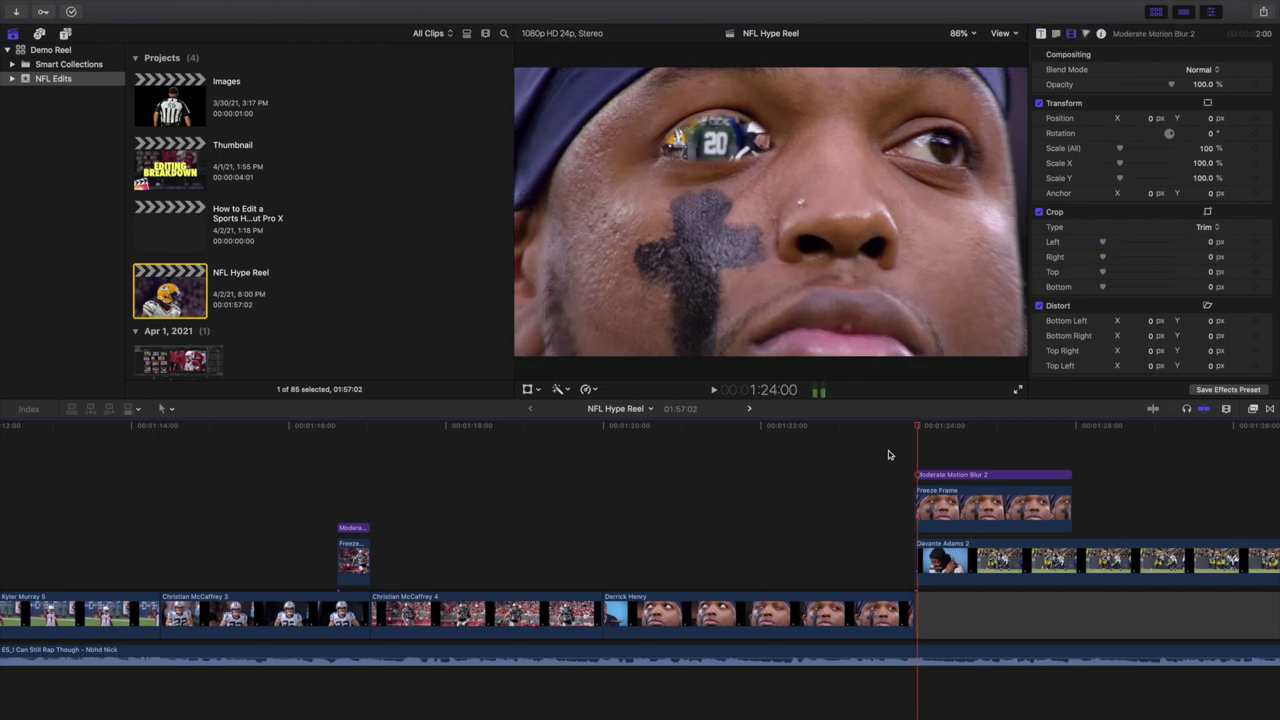
pyautogui.press('Right')
pyautogui.press('Right')
pyautogui.press('Right')
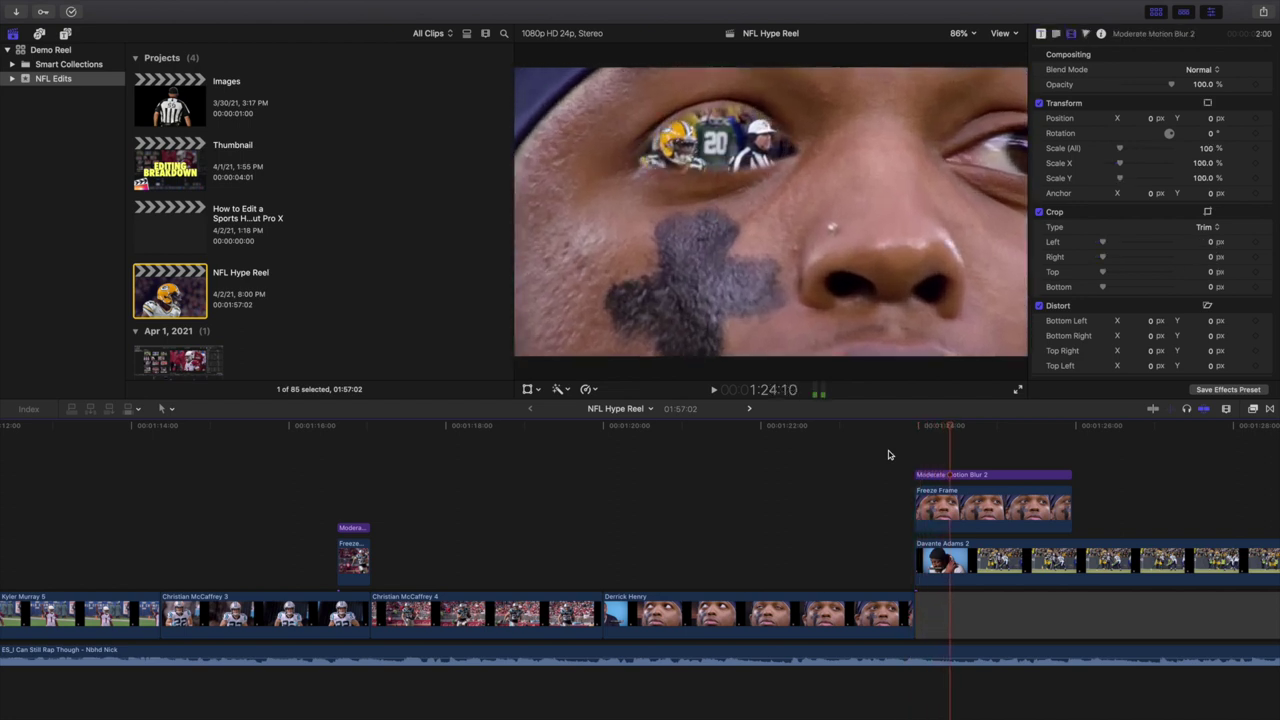
pyautogui.click(952, 511)
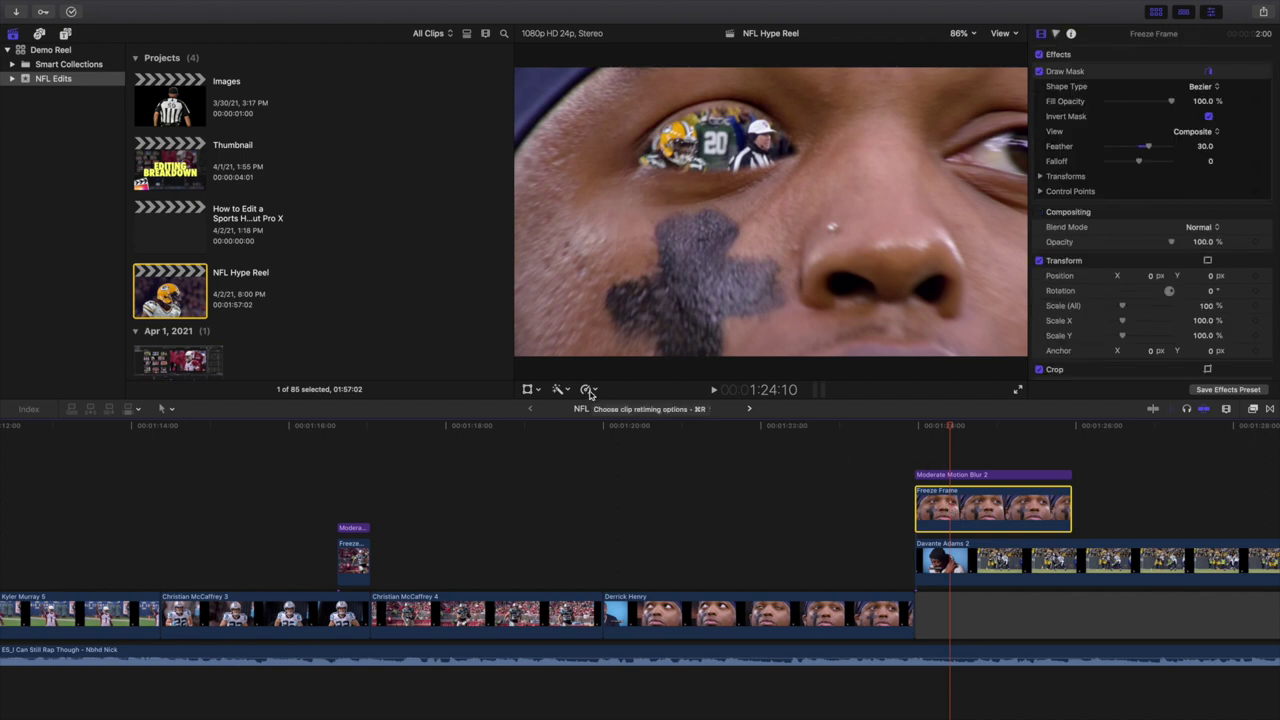
# Step: Add a Ken Burns push from the full face into the player's eye
pyautogui.click(540, 393)
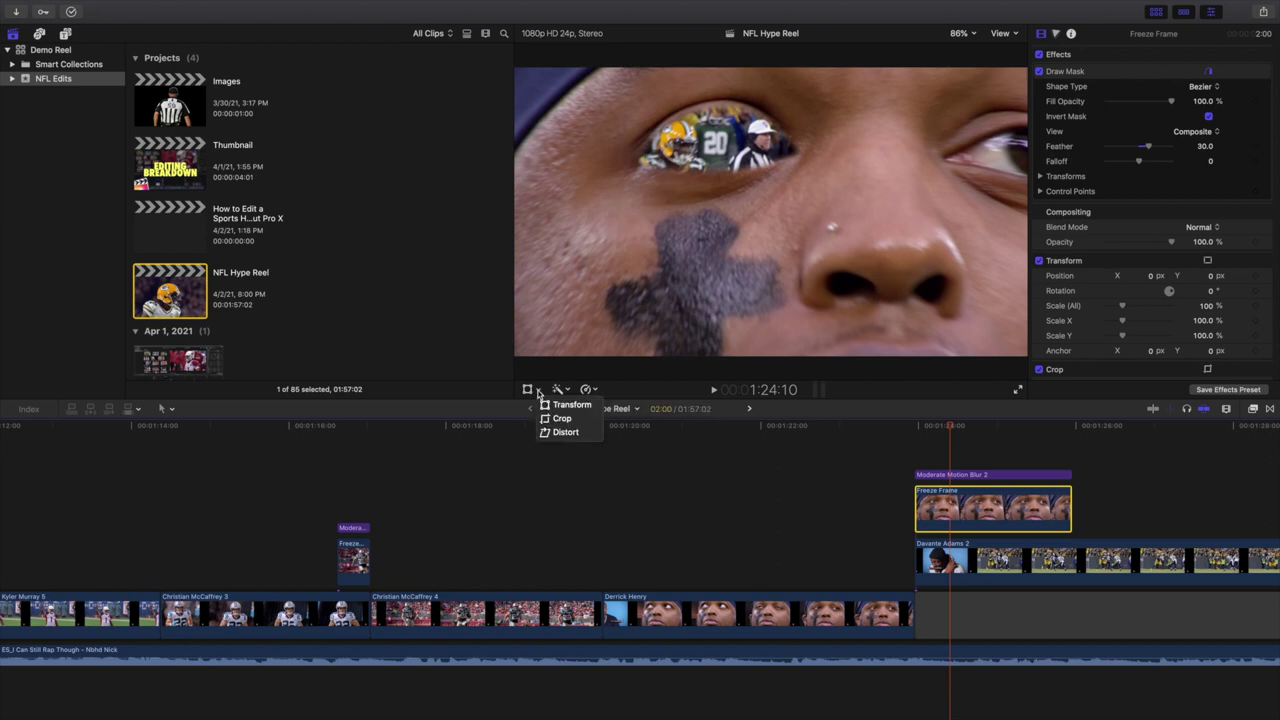
pyautogui.click(556, 431)
pyautogui.click(540, 393)
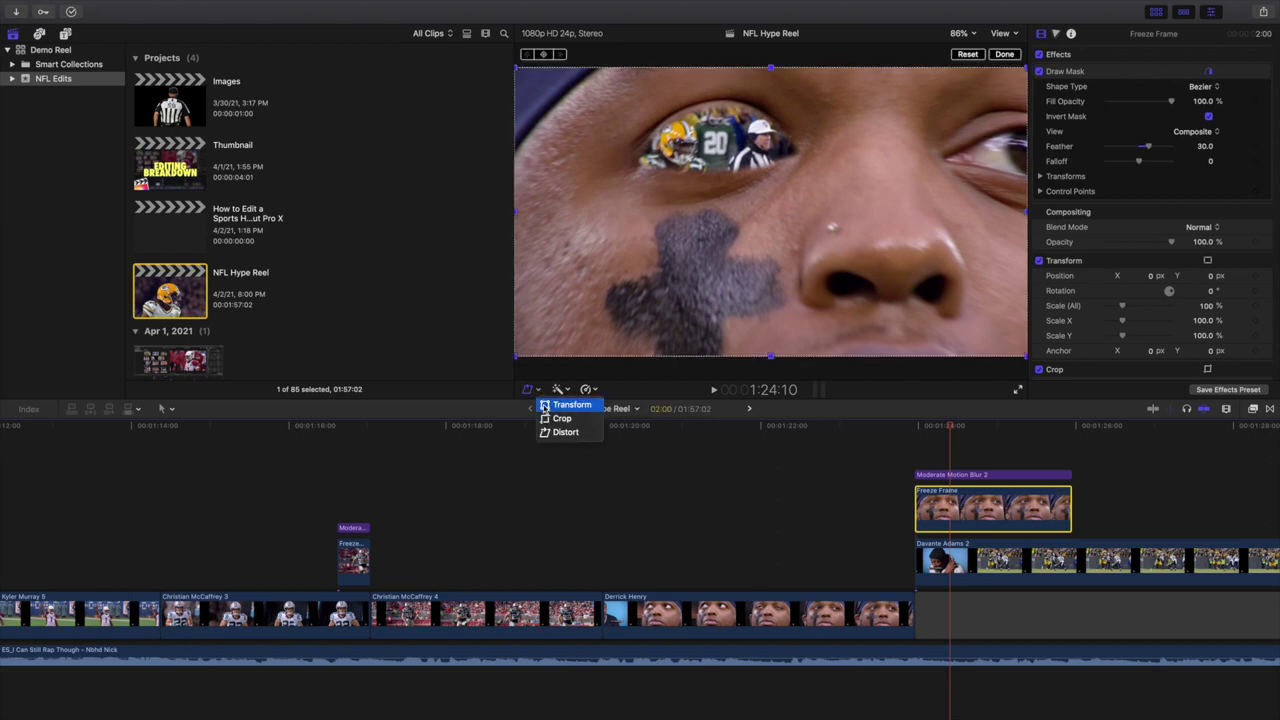
pyautogui.click(556, 420)
pyautogui.click(800, 365)
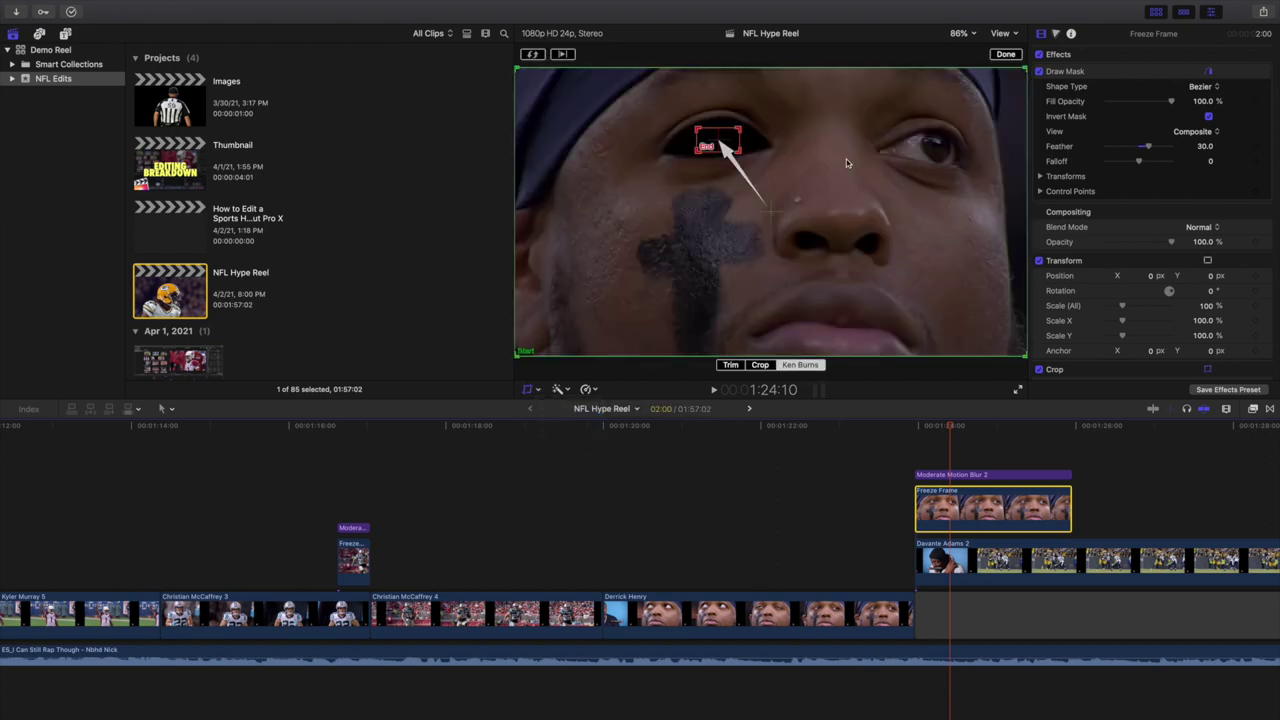
pyautogui.click(1004, 56)
pyautogui.hscroll(5, 1000, 555)
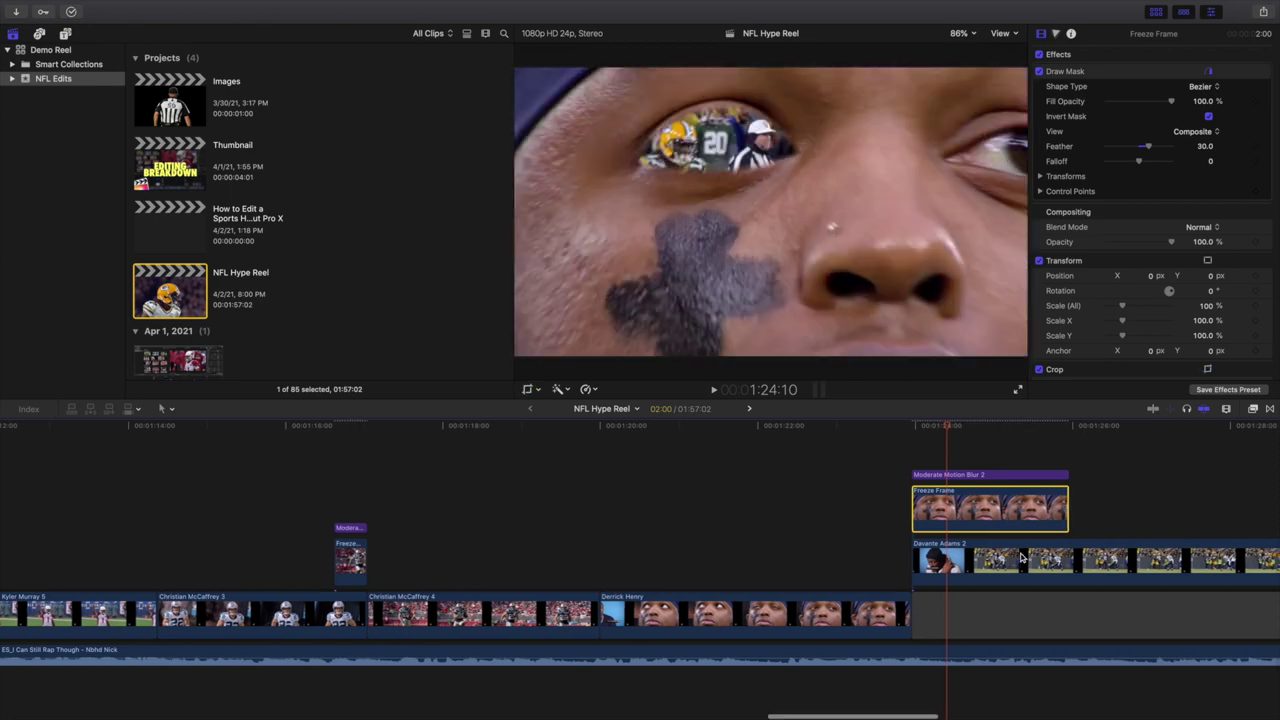
pyautogui.hscroll(12, 1028, 558)
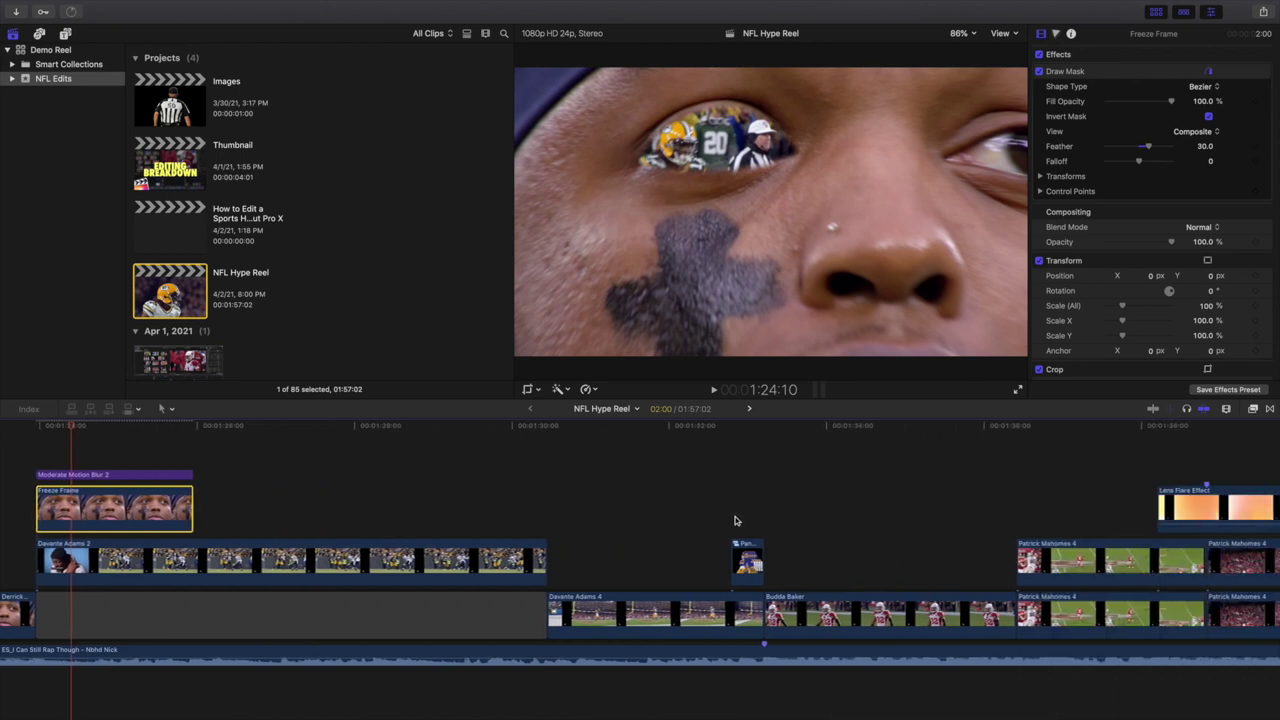
# Step: Step frame by frame through the panning freeze-frame trail until it collapses
pyautogui.press('super+equal')
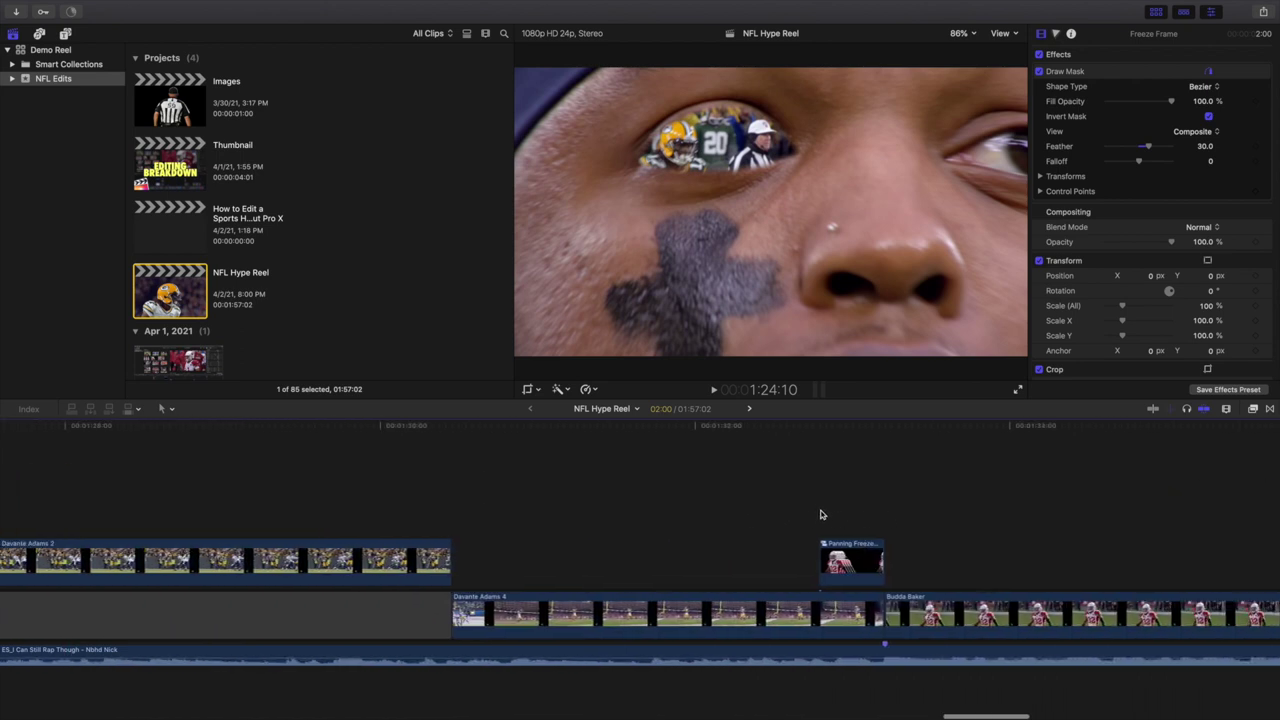
pyautogui.click(821, 513)
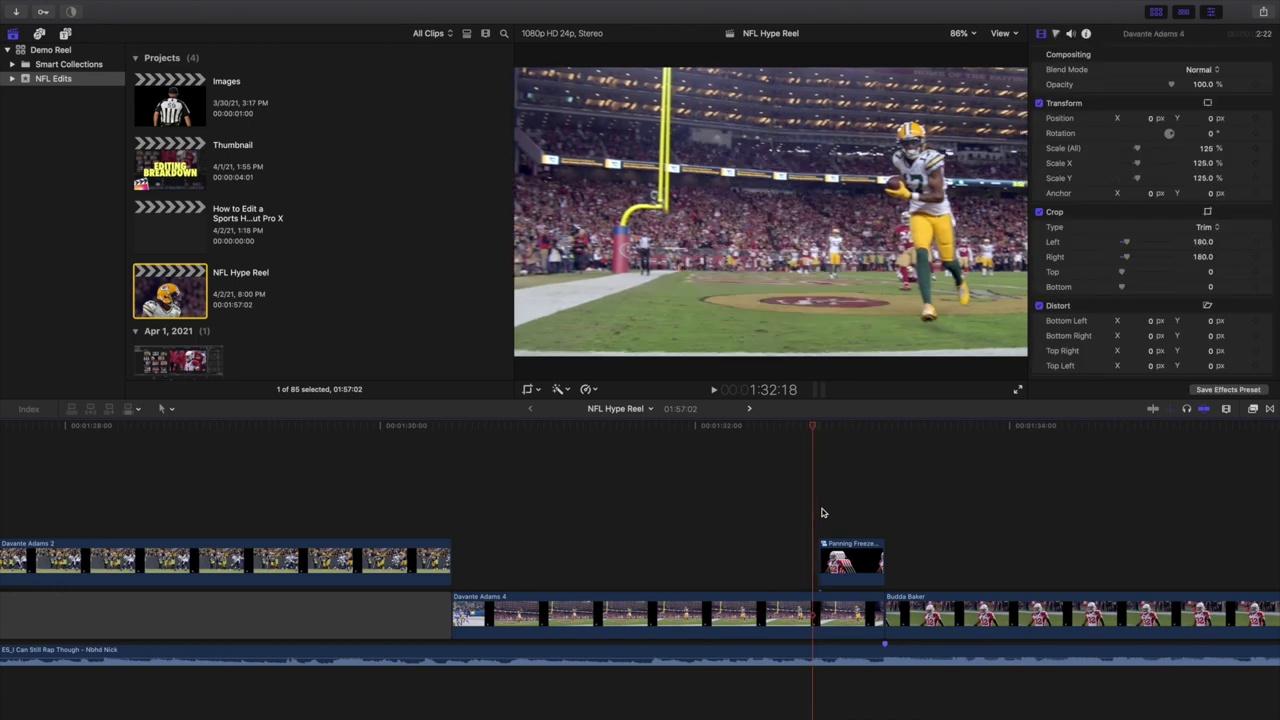
pyautogui.press('Right')
pyautogui.press('Right')
pyautogui.press('Right')
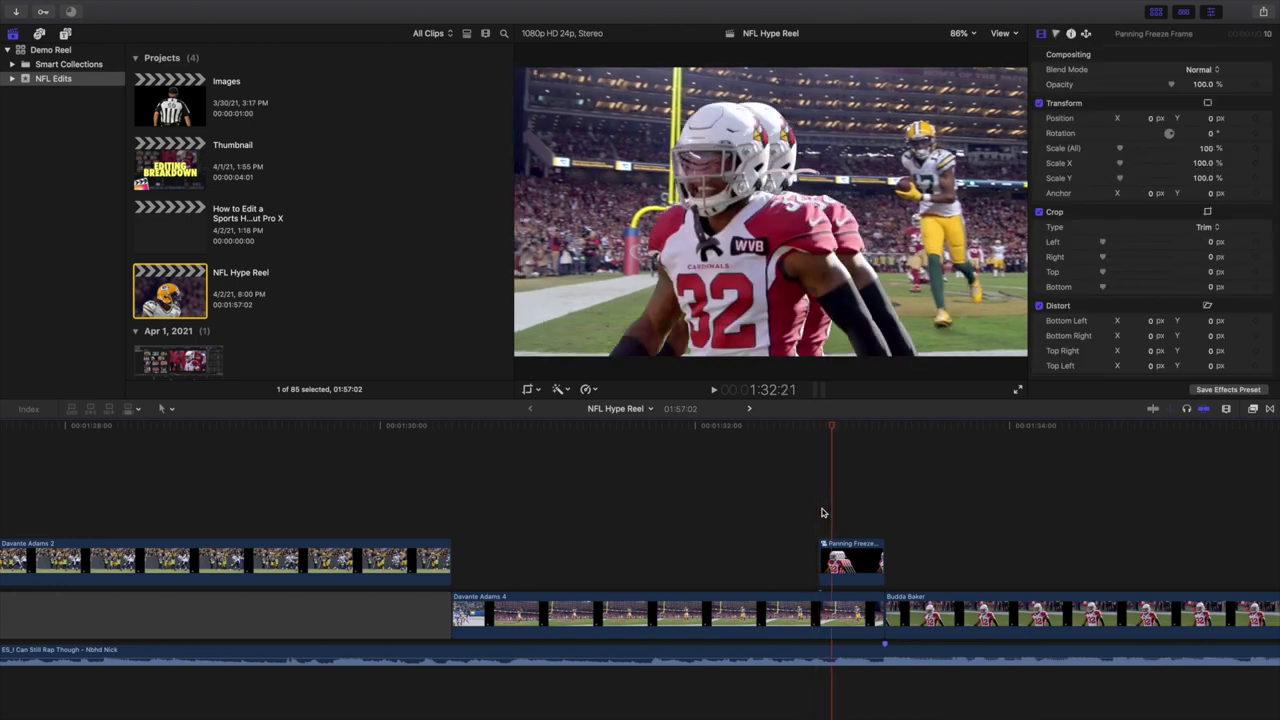
pyautogui.press('Right')
pyautogui.press('Right')
pyautogui.press('Right')
pyautogui.press('Right')
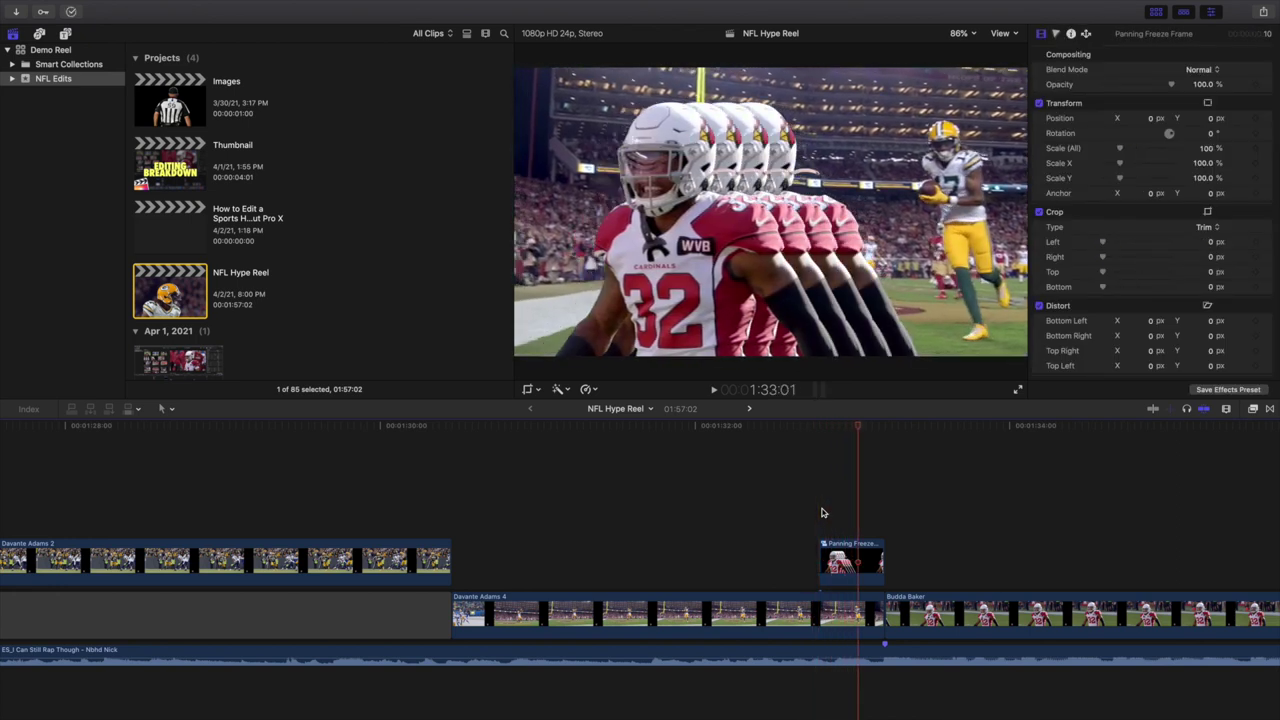
pyautogui.press('Right')
pyautogui.press('Right')
pyautogui.press('Right')
# Step: Peek inside the Panning Freeze Frame compound clip, then play from Patrick Mahomes 4
pyautogui.doubleClick(838, 555)
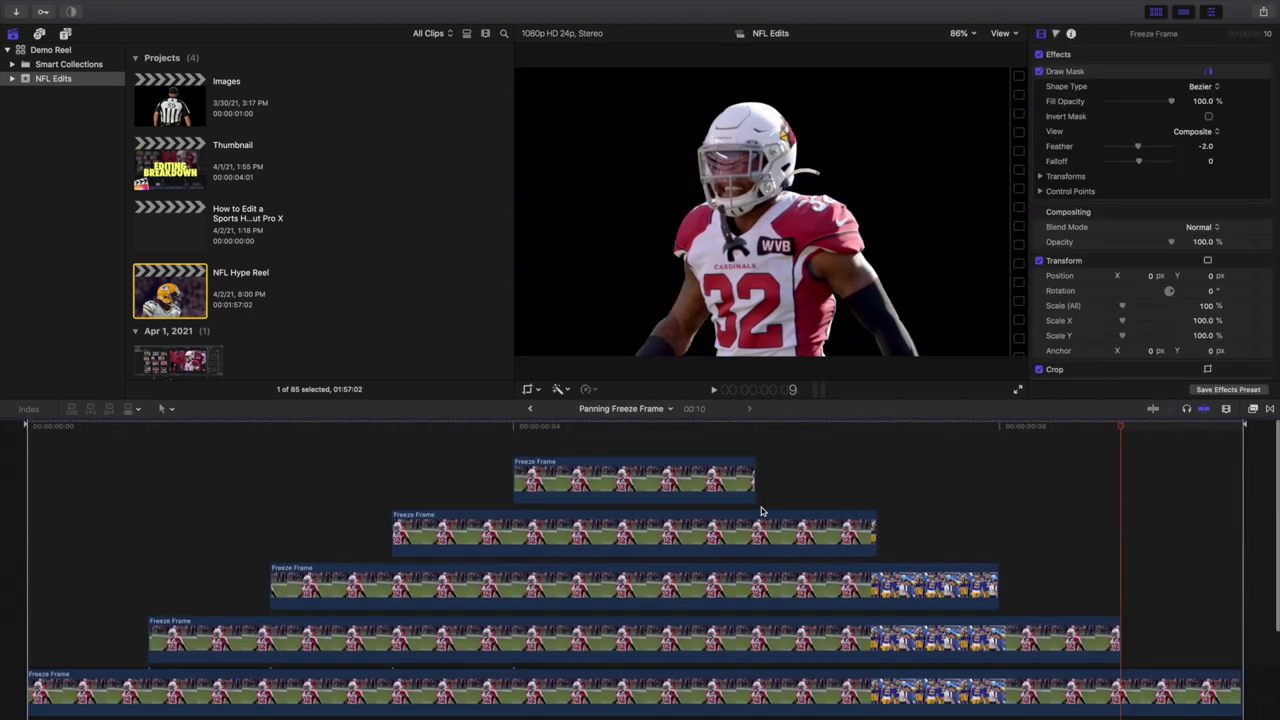
pyautogui.scroll(-1, 750, 510)
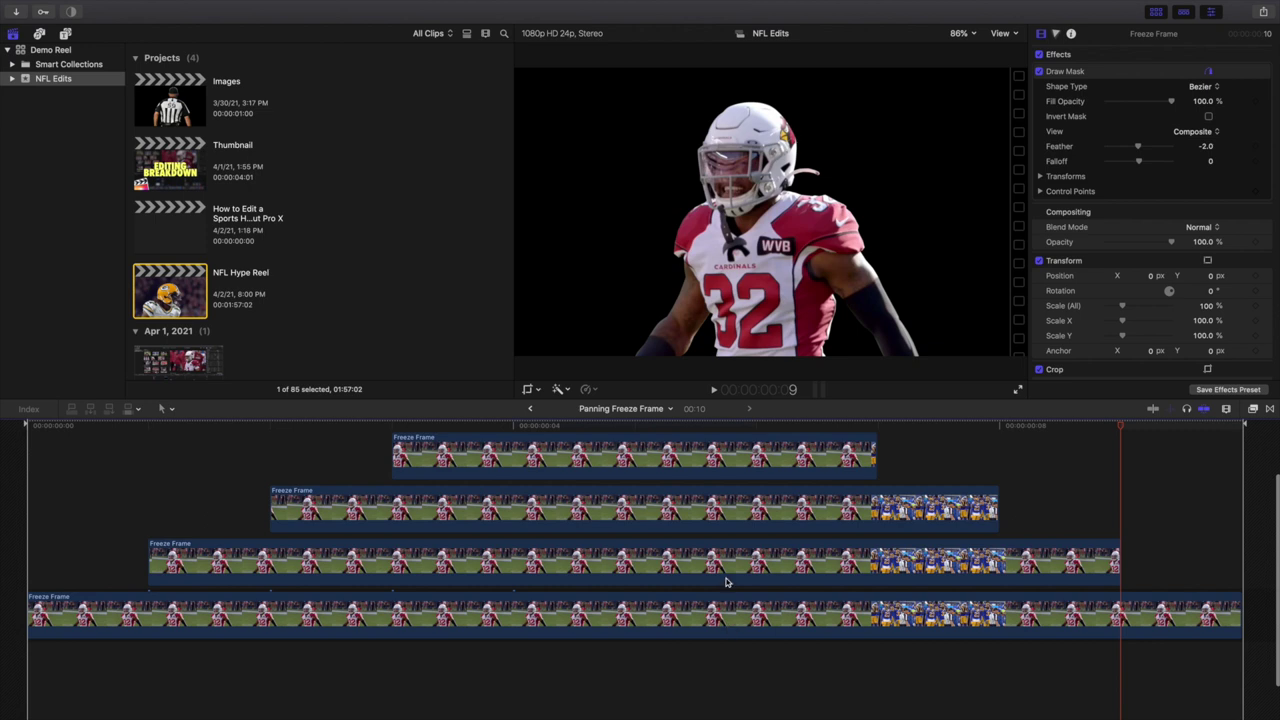
pyautogui.click(530, 408)
pyautogui.hscroll(10, 1042, 592)
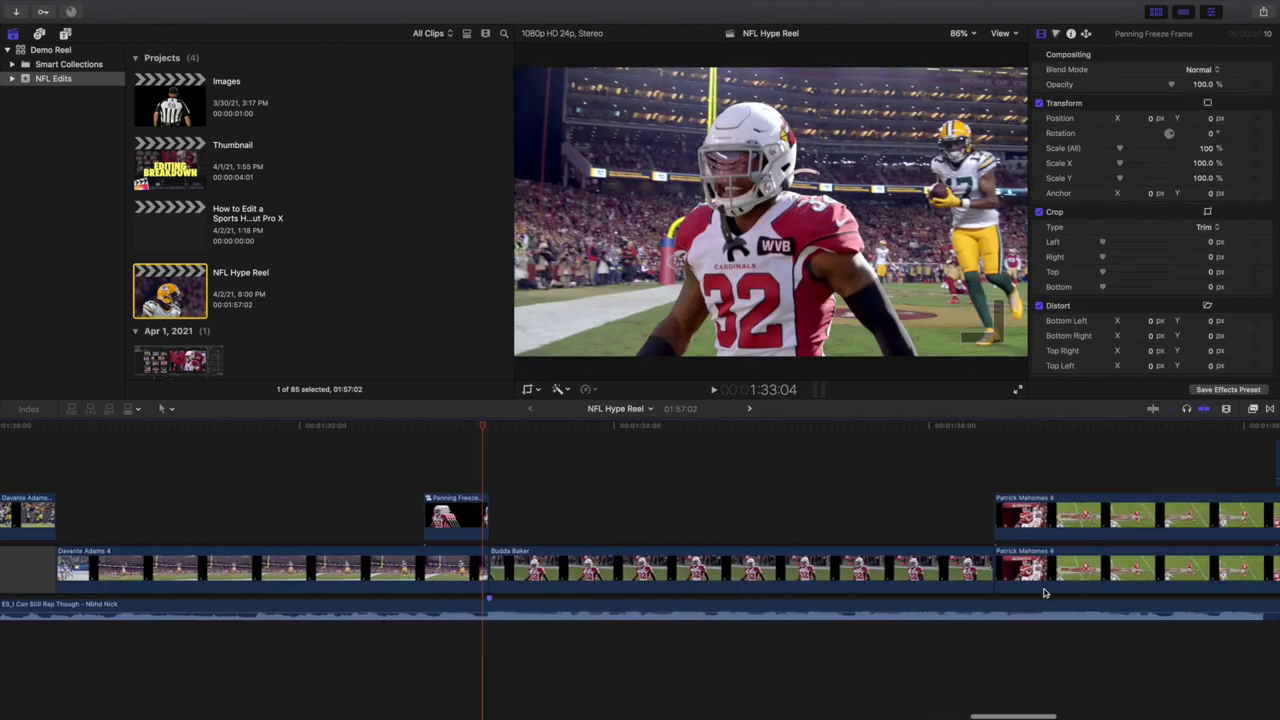
pyautogui.click(700, 472)
pyautogui.press('space')
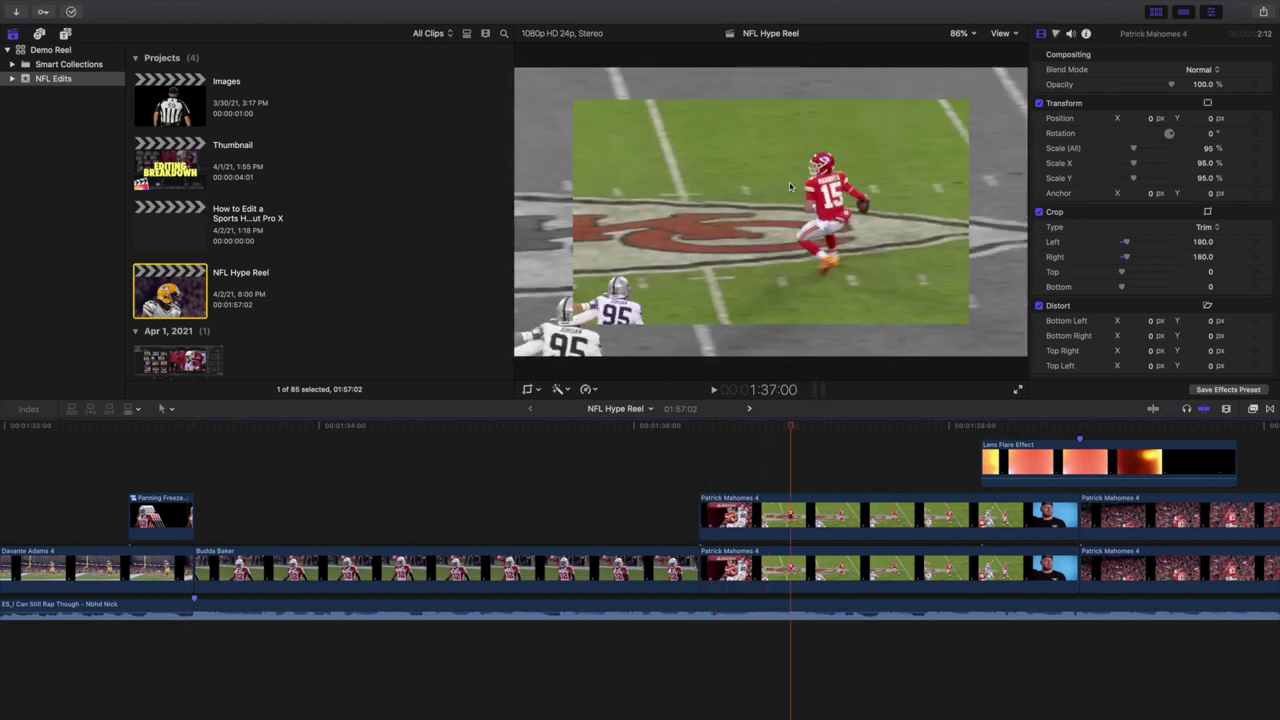
# Step: Inspect Patrick Mahomes 4, then play through the Screen-blended Lens Flare Effect to the Kelce shot
pyautogui.click(818, 569)
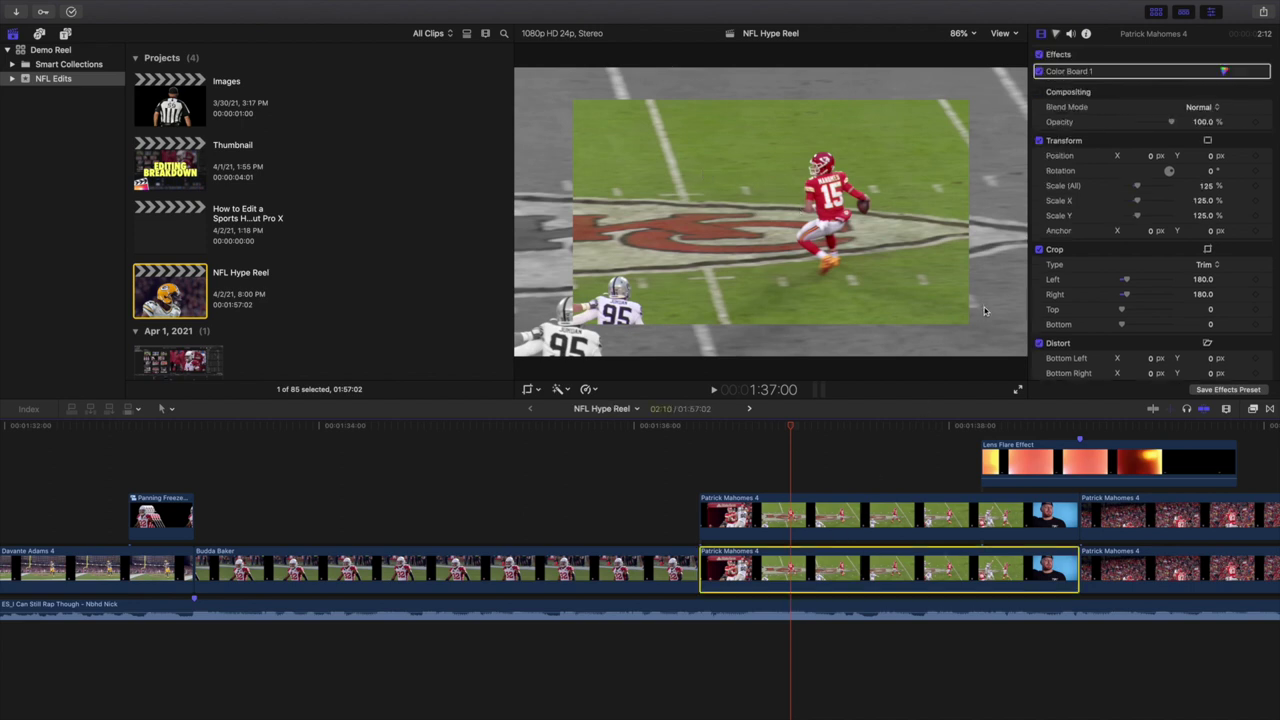
pyautogui.hscroll(5, 928, 563)
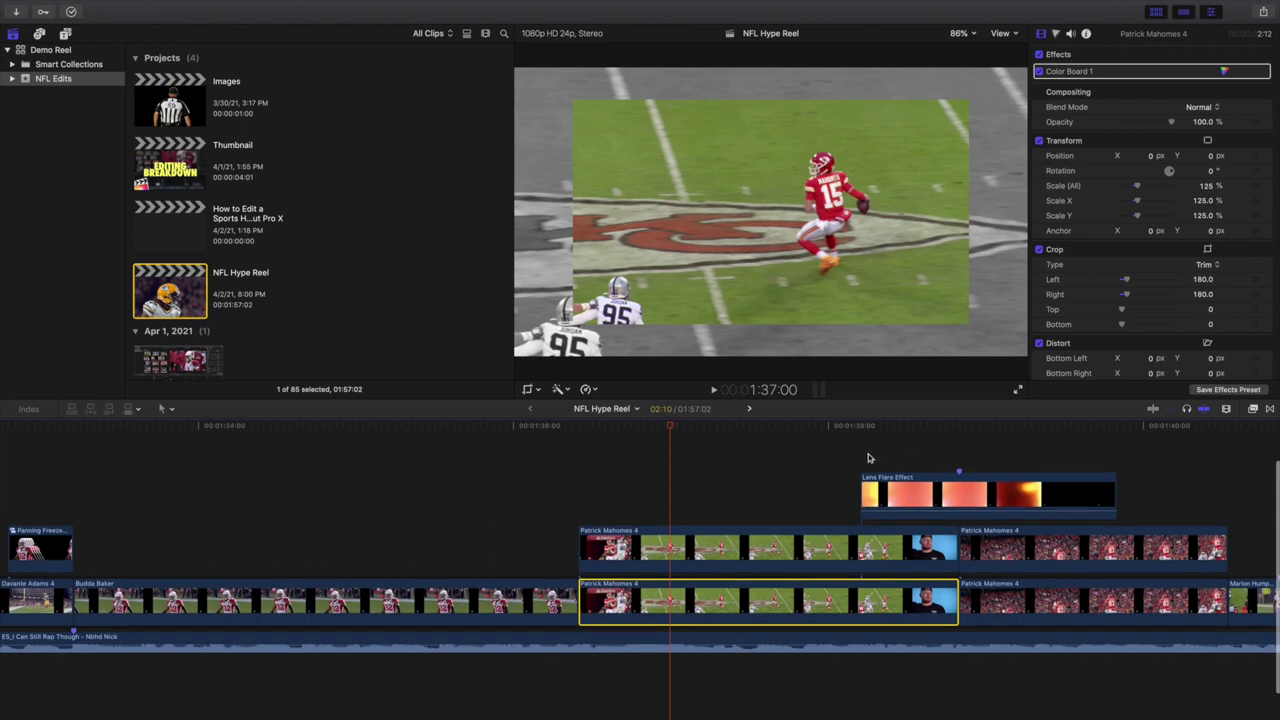
pyautogui.click(858, 459)
pyautogui.press('space')
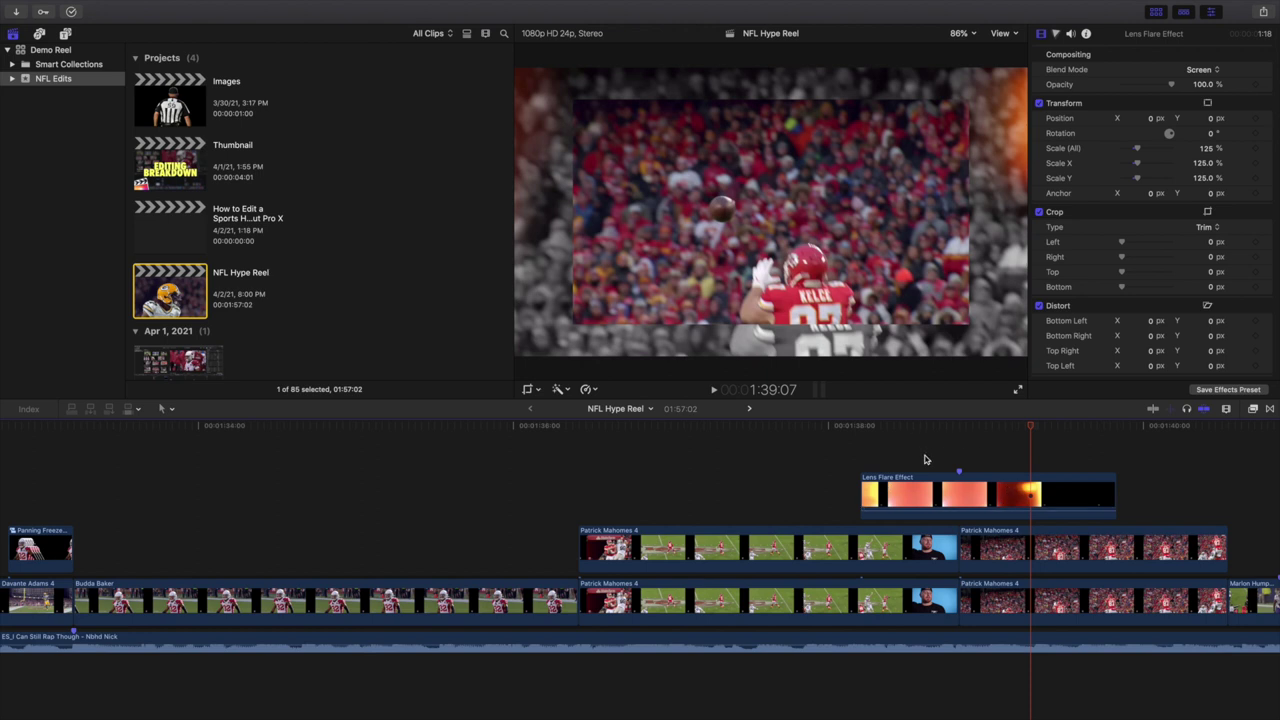
pyautogui.hscroll(3, 948, 467)
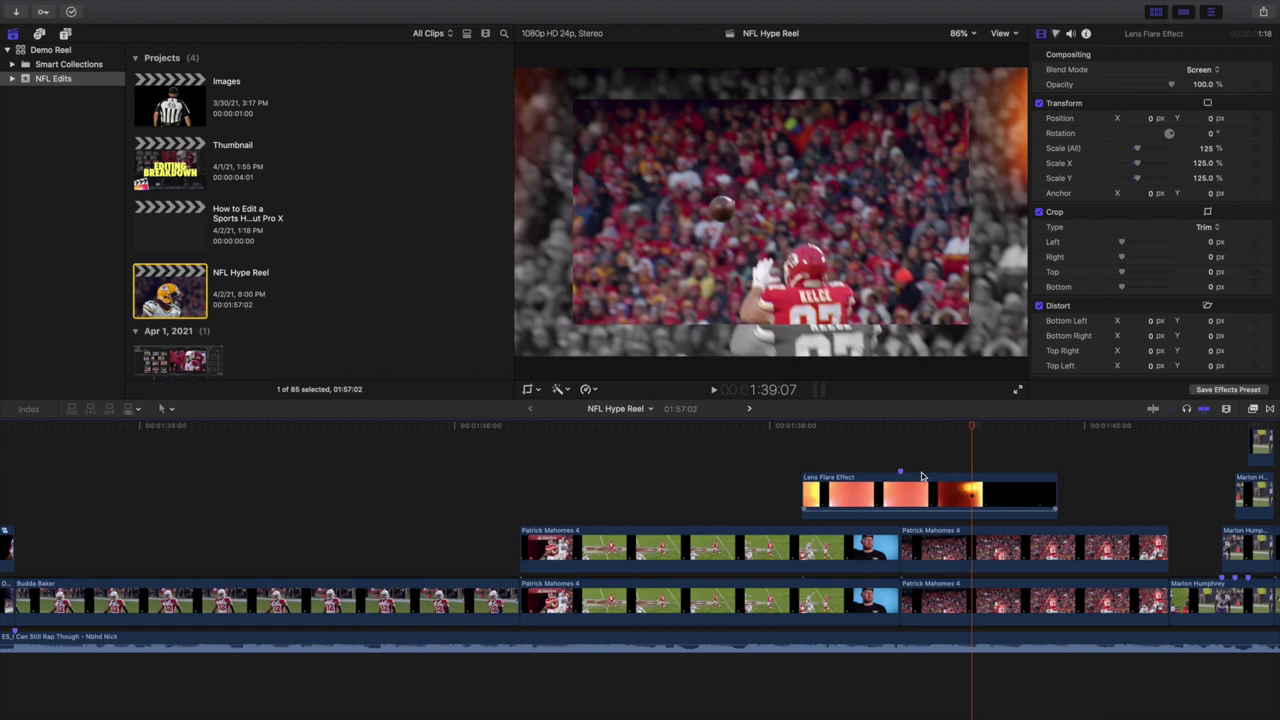
pyautogui.hscroll(5, 1043, 540)
pyautogui.hscroll(7, 1043, 540)
pyautogui.scroll(2, 1043, 540)
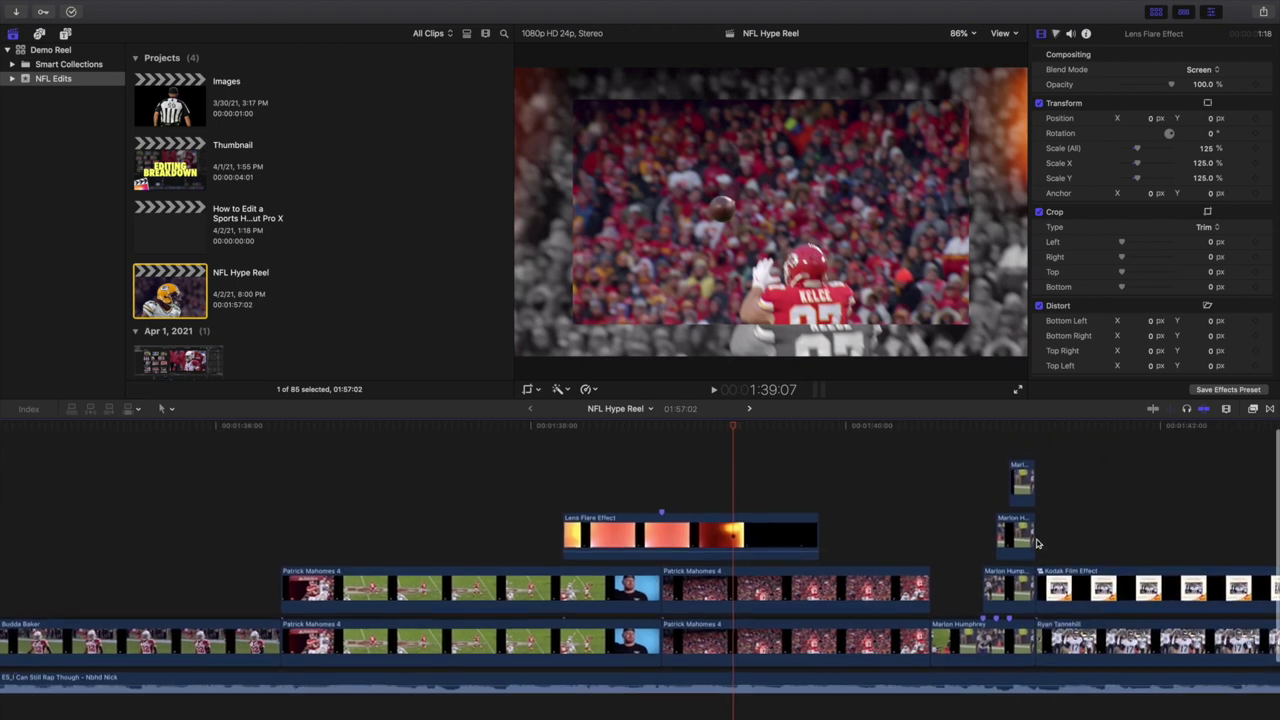
# Step: Step frame by frame through Marlon Humphrey's shrinking scale pop onto the Kodak frame at 1:41:06
pyautogui.click(927, 490)
pyautogui.press('Right')
pyautogui.press('Right')
pyautogui.press('Right')
pyautogui.press('Right')
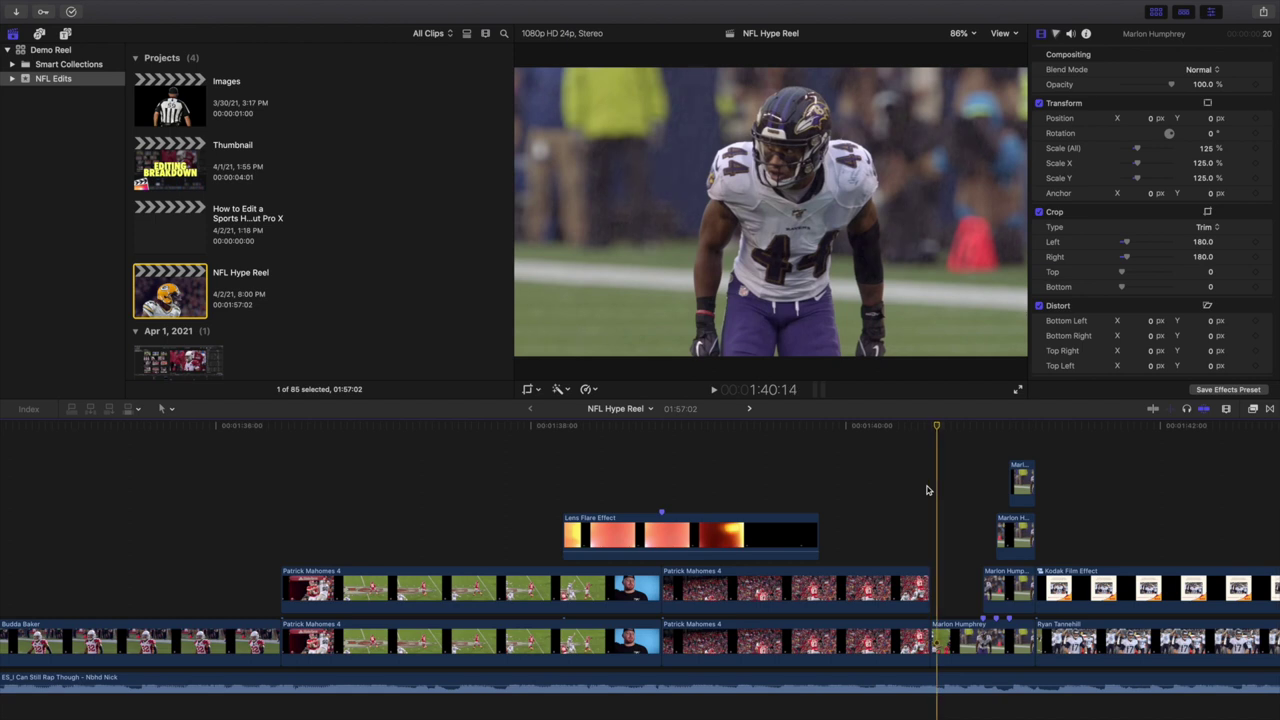
pyautogui.press('Right')
pyautogui.press('Right')
pyautogui.press('Right')
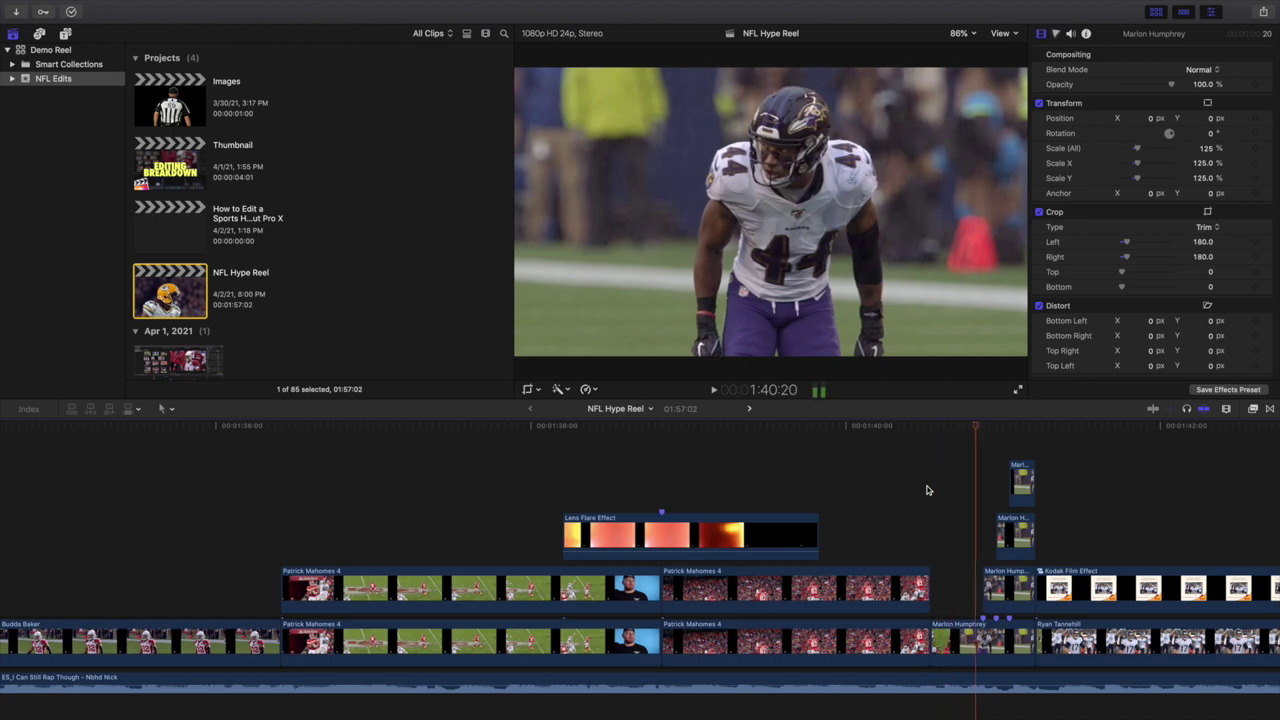
pyautogui.press('Right')
pyautogui.press('Right')
pyautogui.press('Right')
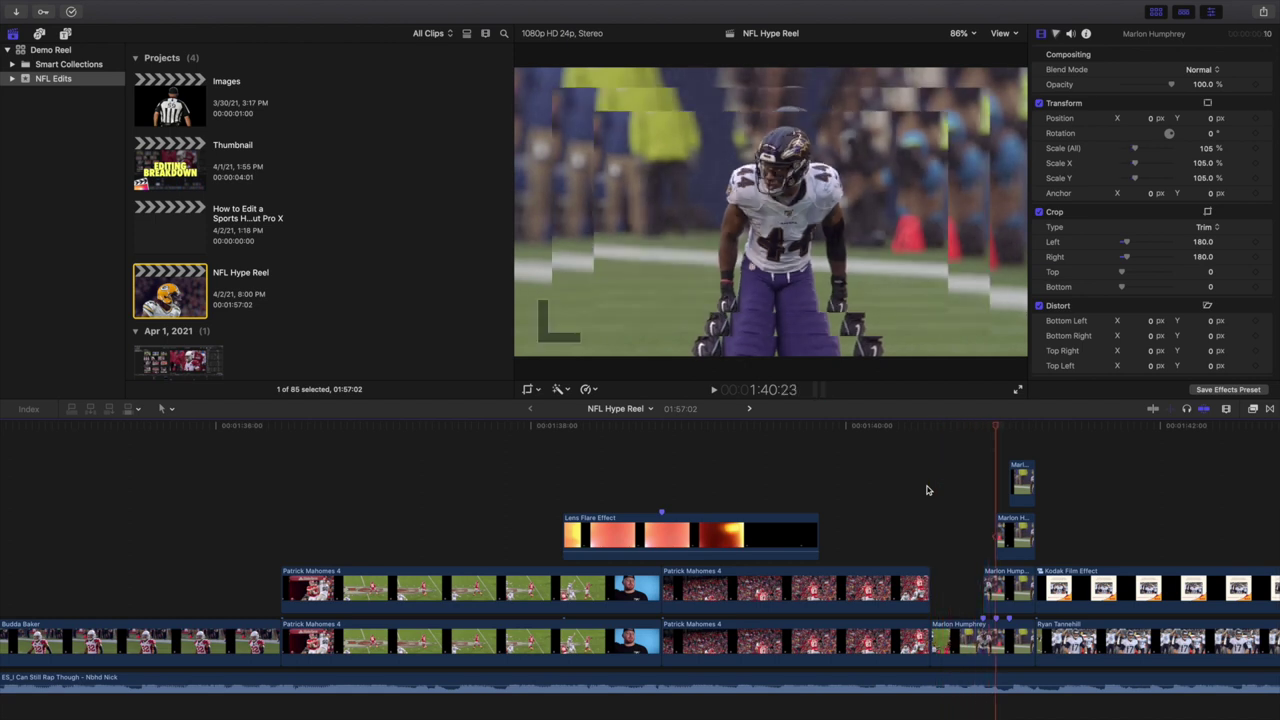
pyautogui.press('Right')
pyautogui.press('Right')
pyautogui.press('Right')
pyautogui.press('Right')
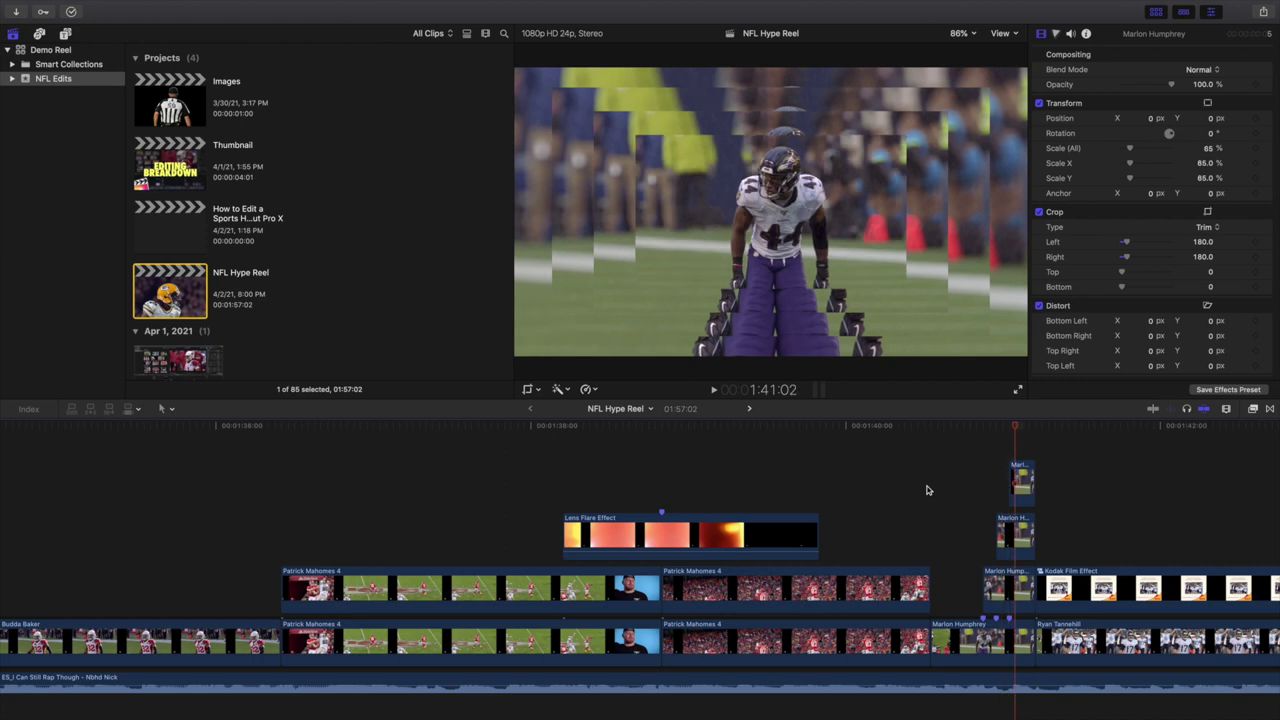
pyautogui.press('Right')
pyautogui.hscroll(5, 940, 531)
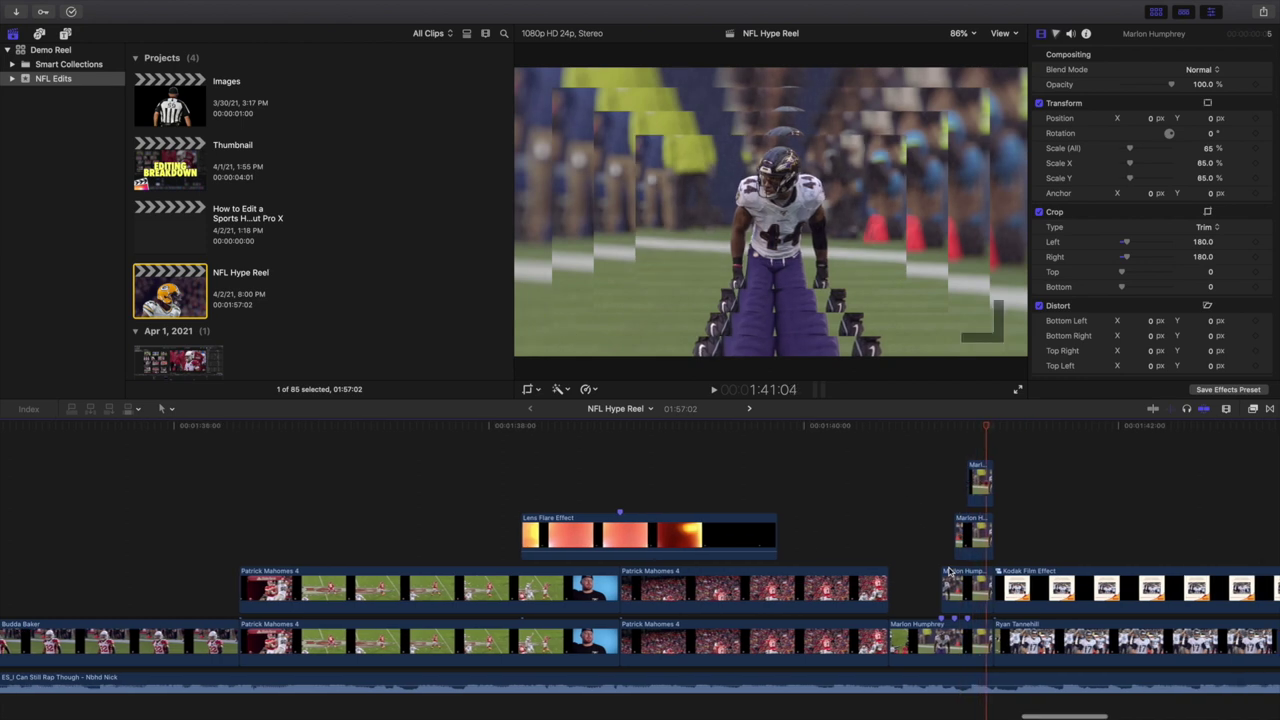
pyautogui.press('Right')
pyautogui.press('Right')
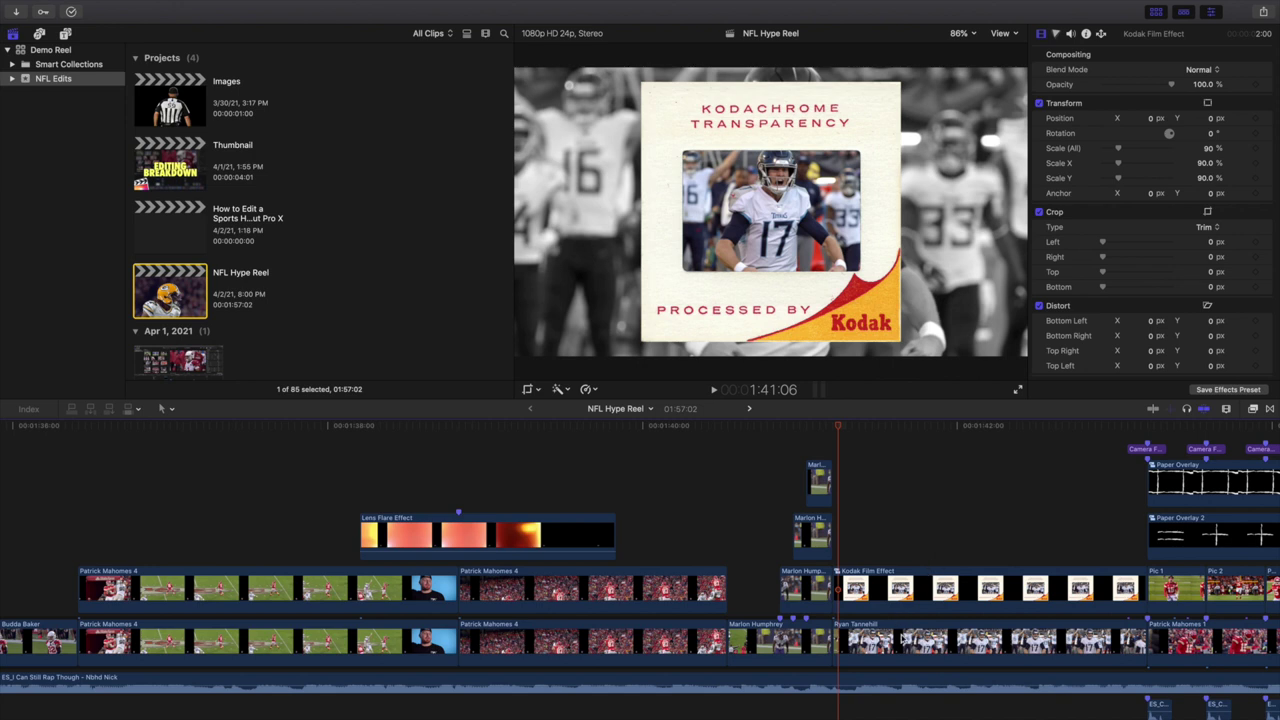
pyautogui.doubleClick(885, 597)
pyautogui.click(118, 515)
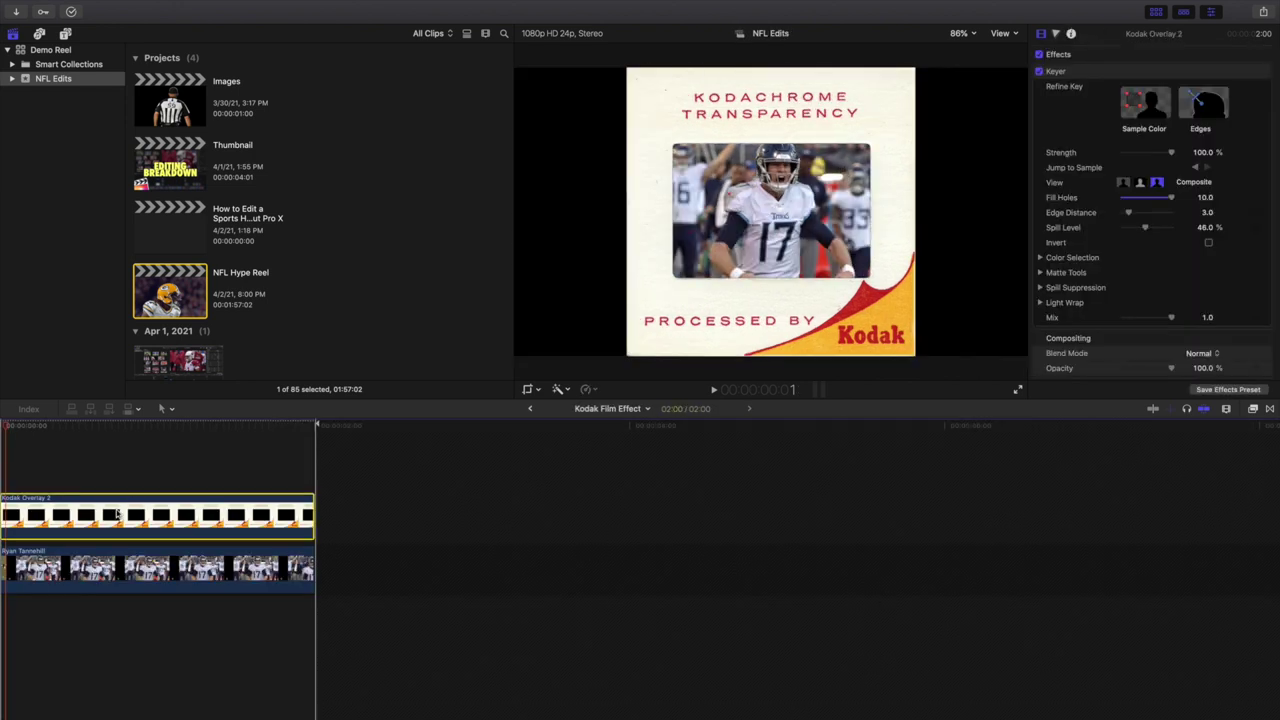
pyautogui.click(162, 568)
pyautogui.click(540, 391)
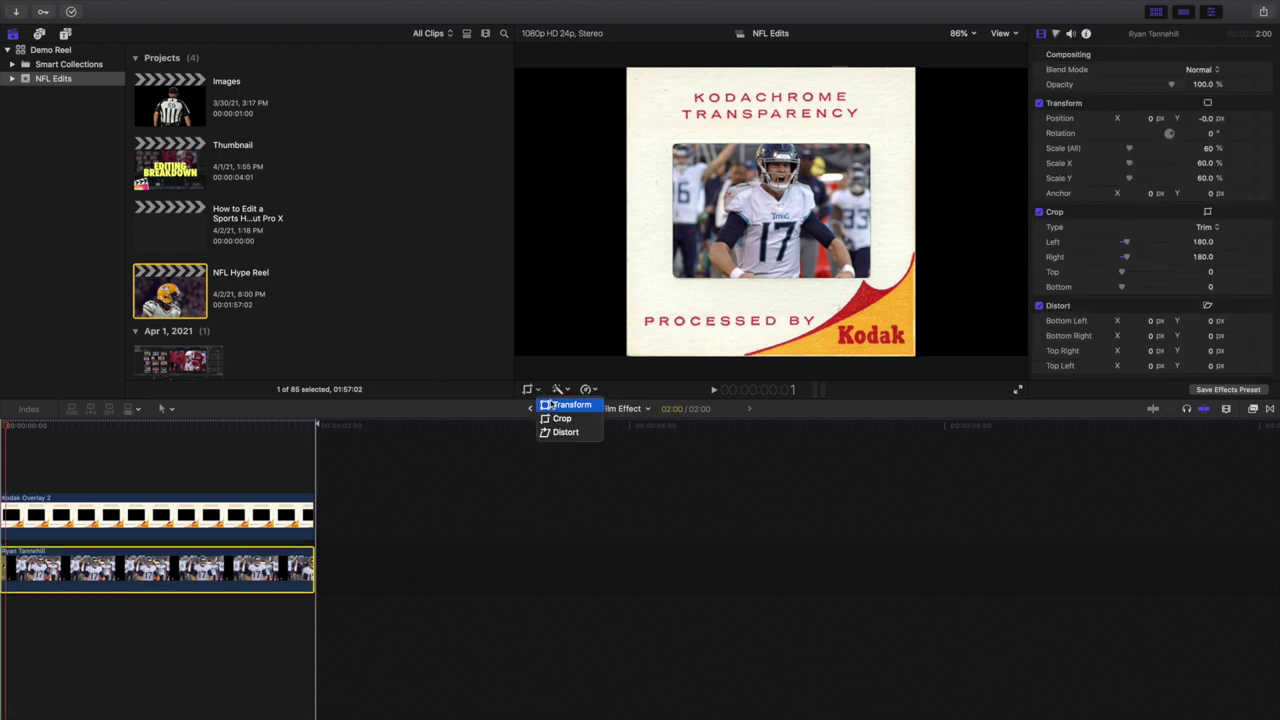
pyautogui.click(566, 405)
pyautogui.click(998, 60)
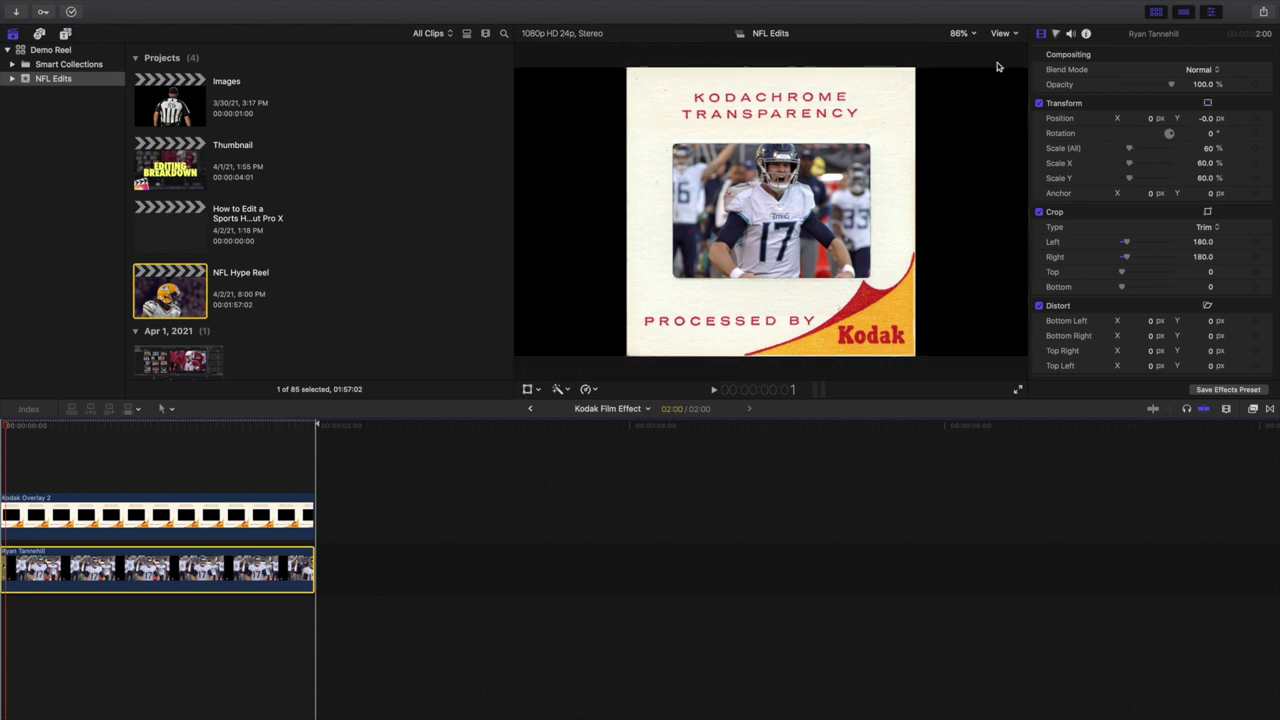
pyautogui.click(530, 408)
# Step: Step through the first Camera Flash Effect from its peak to its fade
pyautogui.scroll(4, 795, 531)
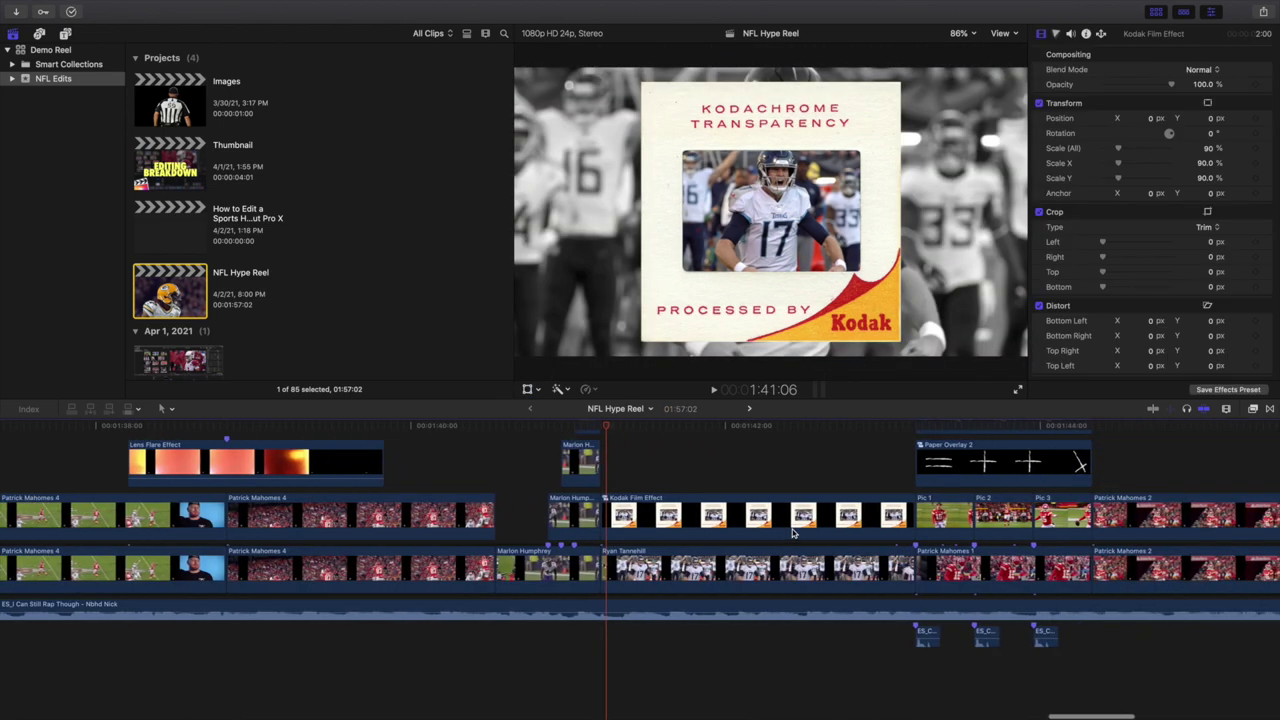
pyautogui.click(896, 441)
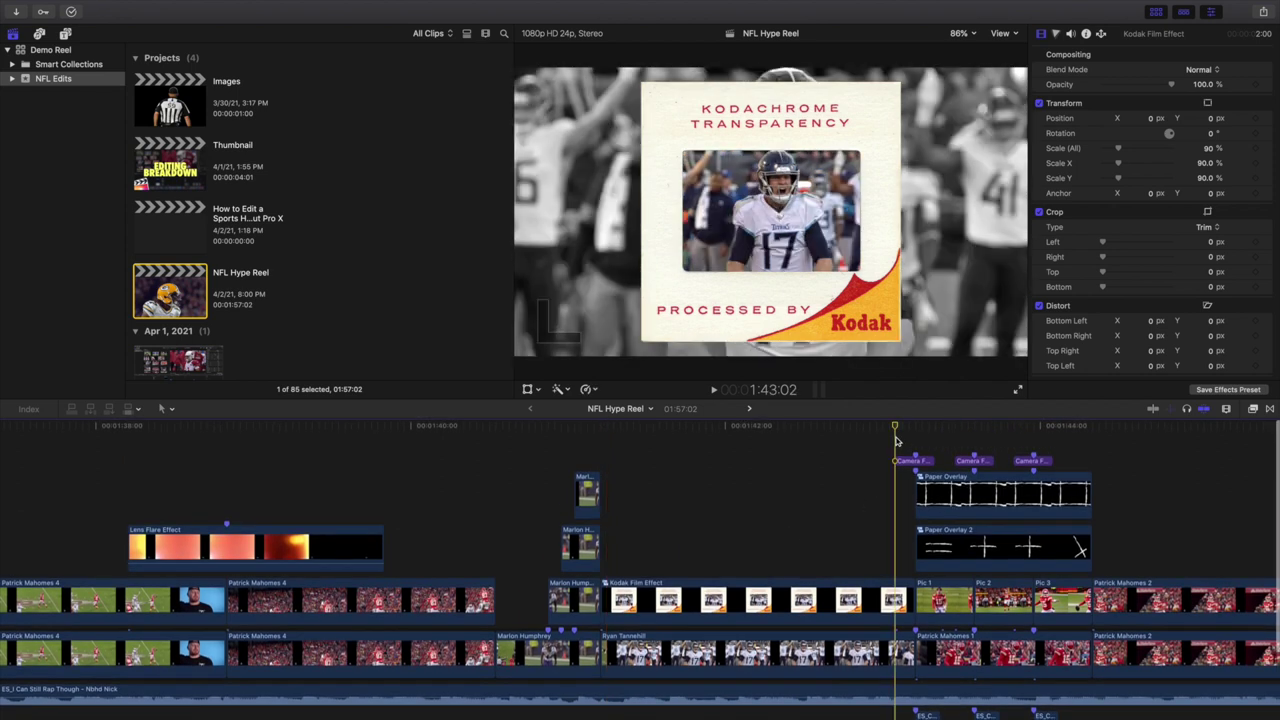
pyautogui.click(910, 461)
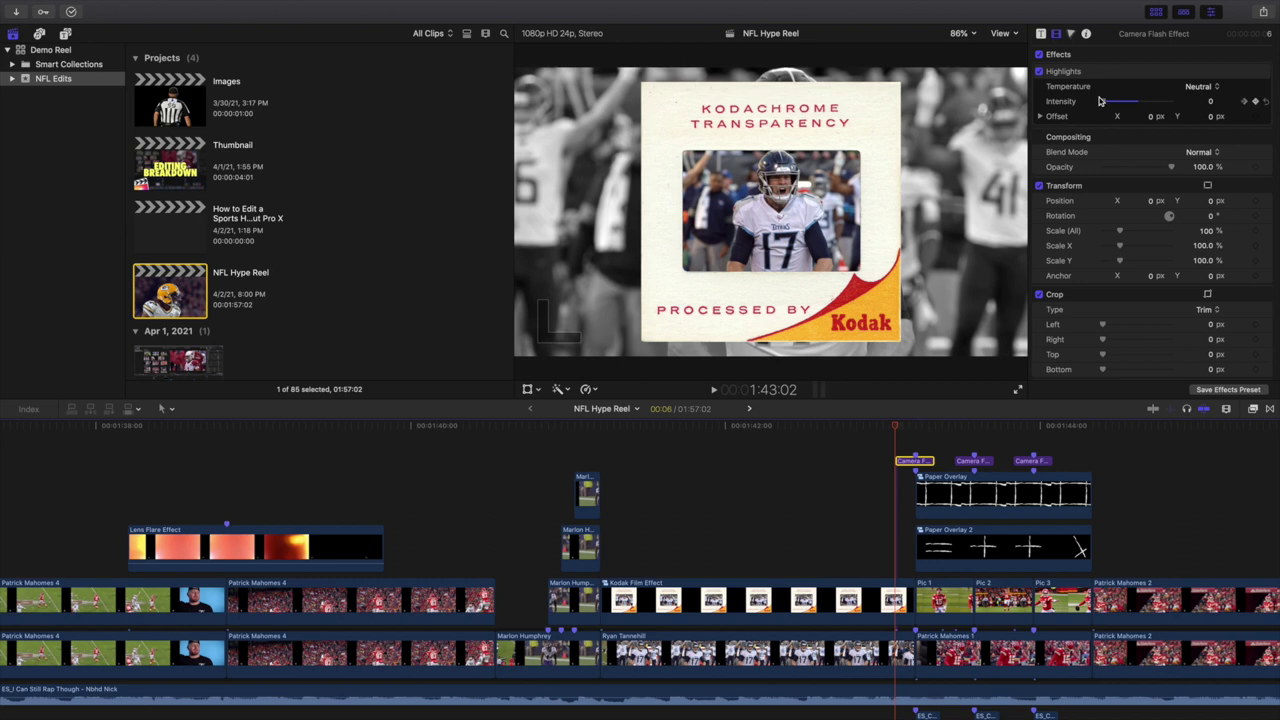
pyautogui.press('Right')
pyautogui.press('Right')
pyautogui.press('Right')
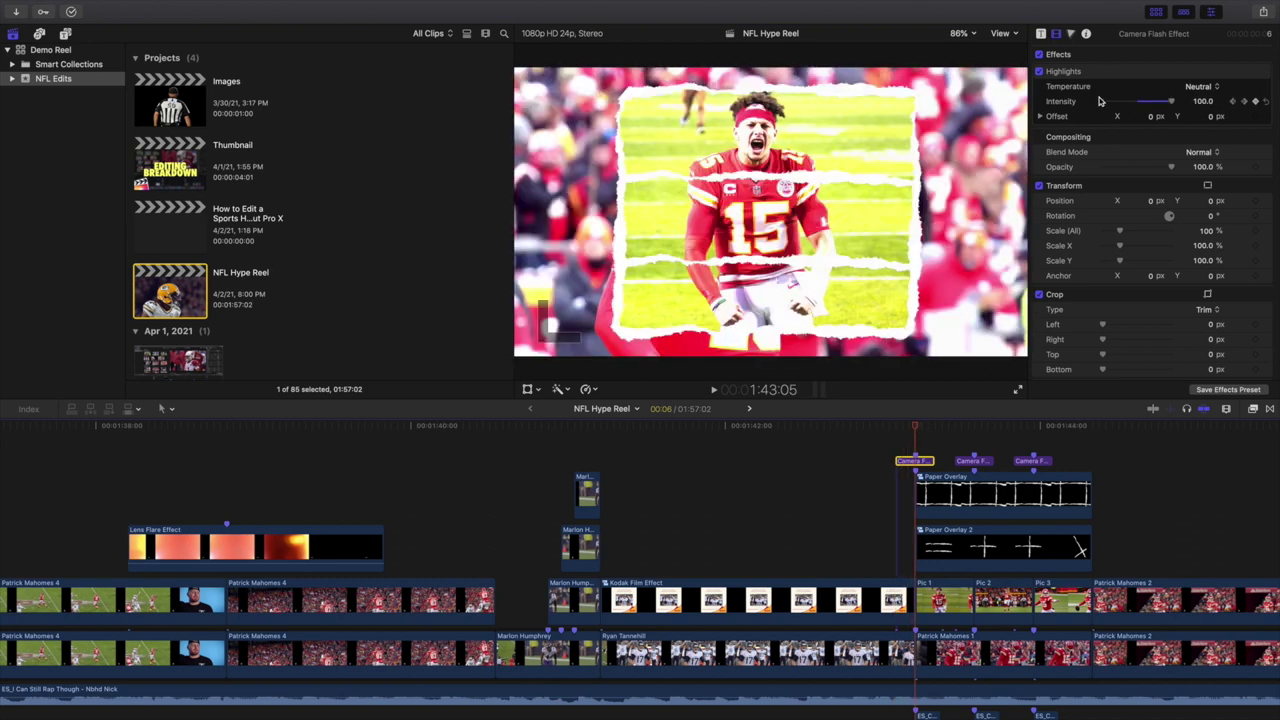
pyautogui.press('Right')
pyautogui.press('Right')
pyautogui.press('Right')
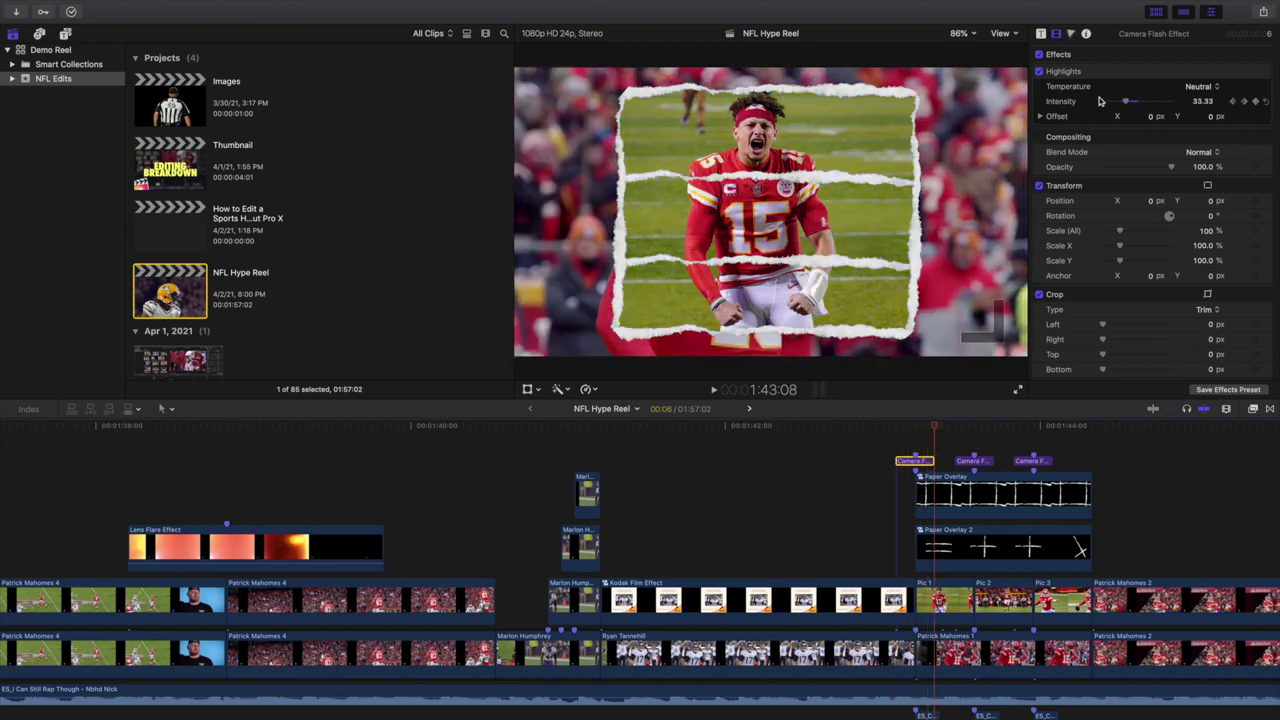
# Step: Inspect the Patrick Mahomes 1 film burn, then select the Pic 1 and Paper Overlay clips
pyautogui.scroll(-3, 938, 430)
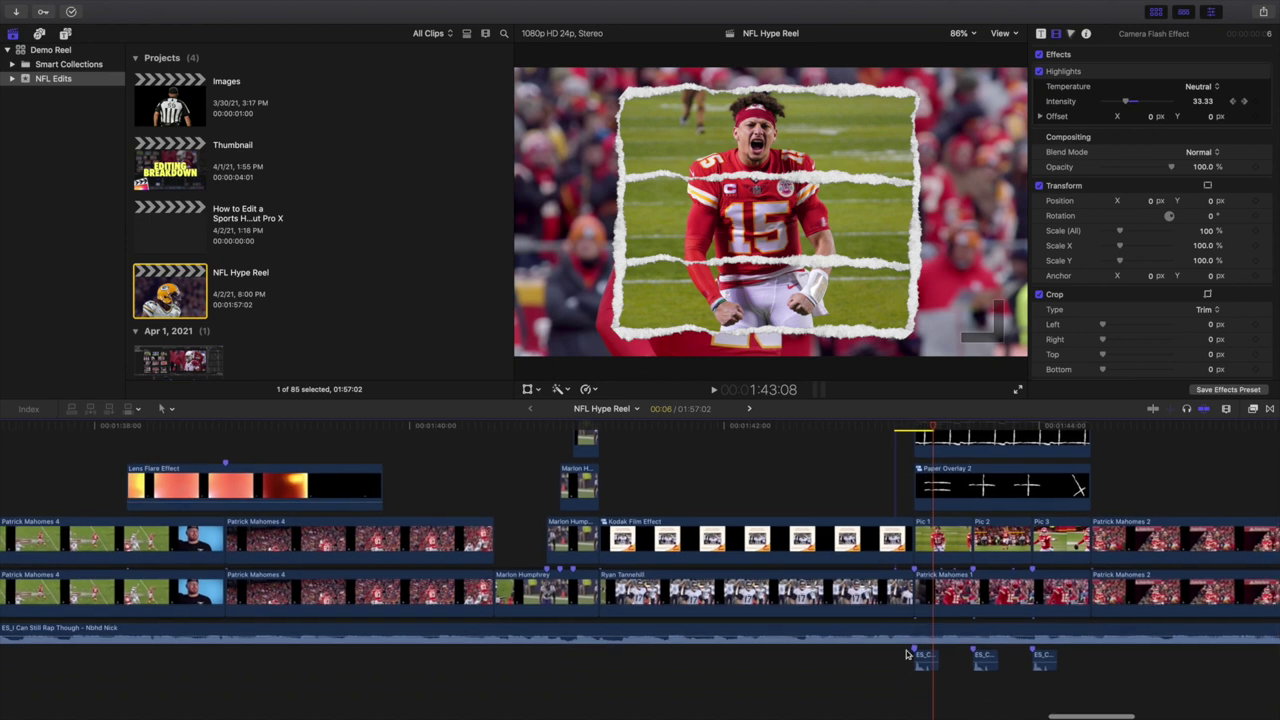
pyautogui.click(955, 608)
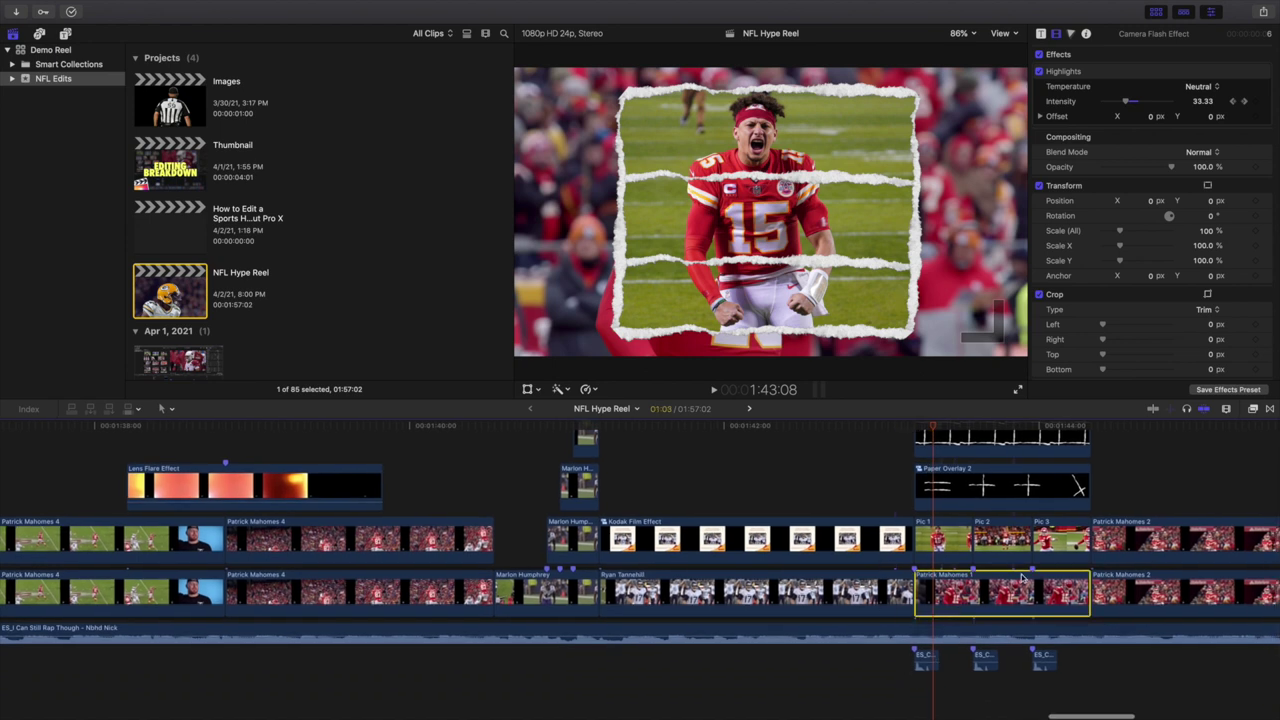
pyautogui.scroll(2, 1006, 490)
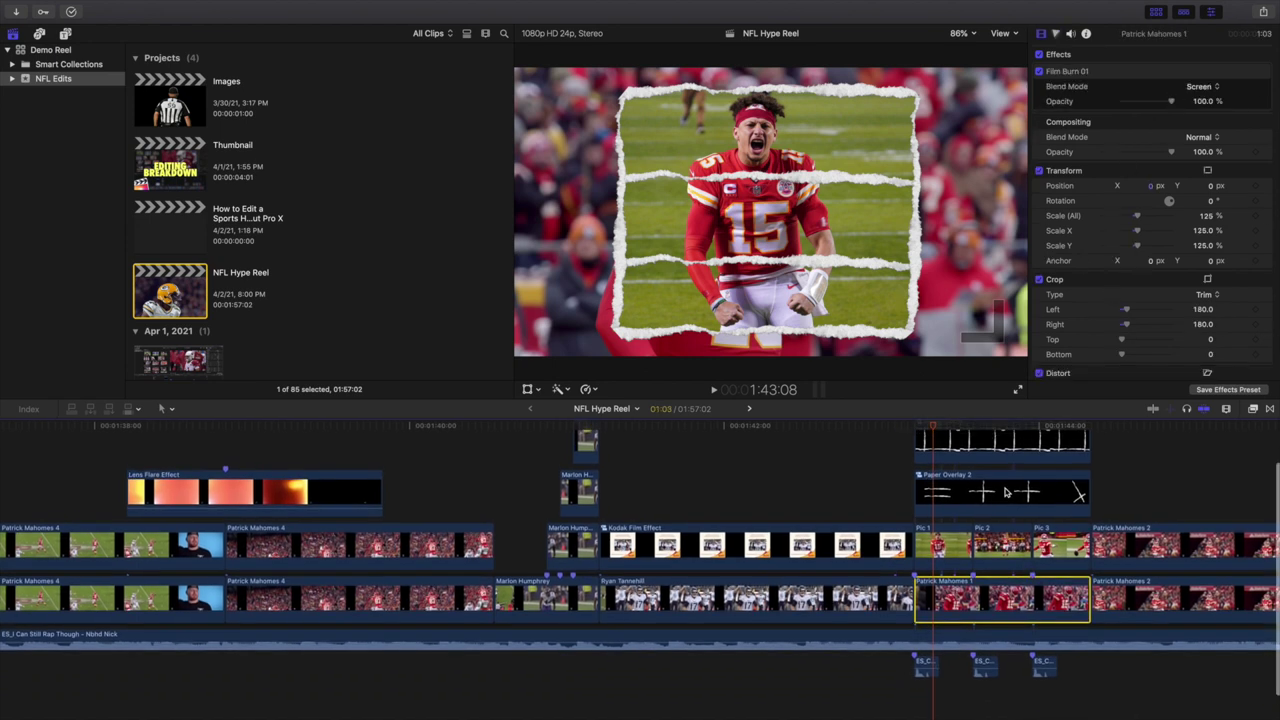
pyautogui.click(948, 578)
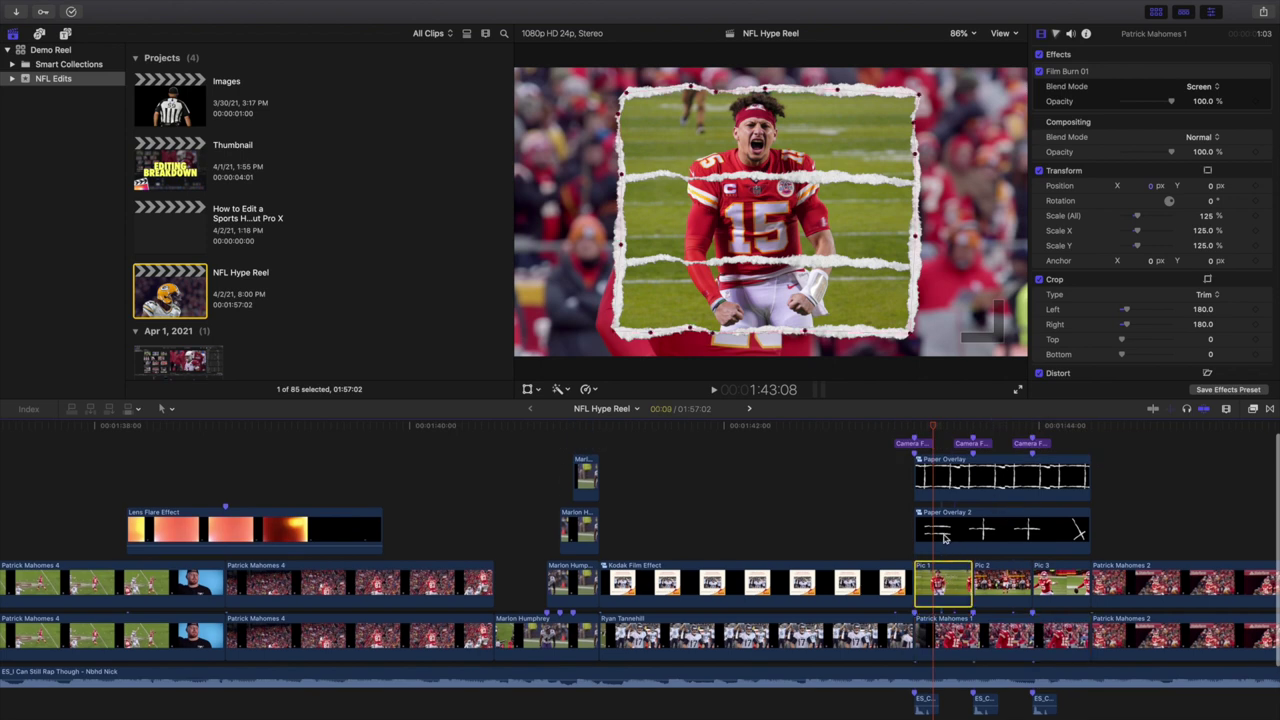
pyautogui.click(940, 474)
# Step: Peek inside the Paper Overlay compound clip, then return to the NFL Hype Reel timeline
pyautogui.doubleClick(940, 474)
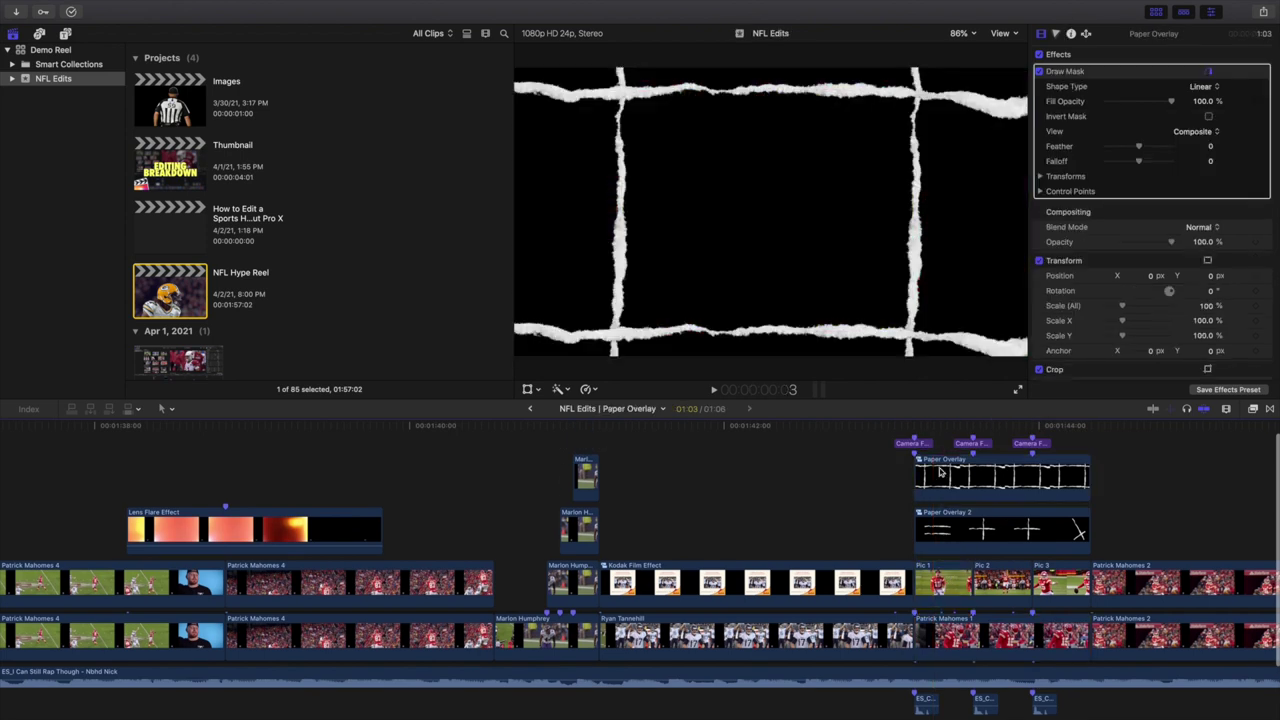
pyautogui.scroll(1, 410, 512)
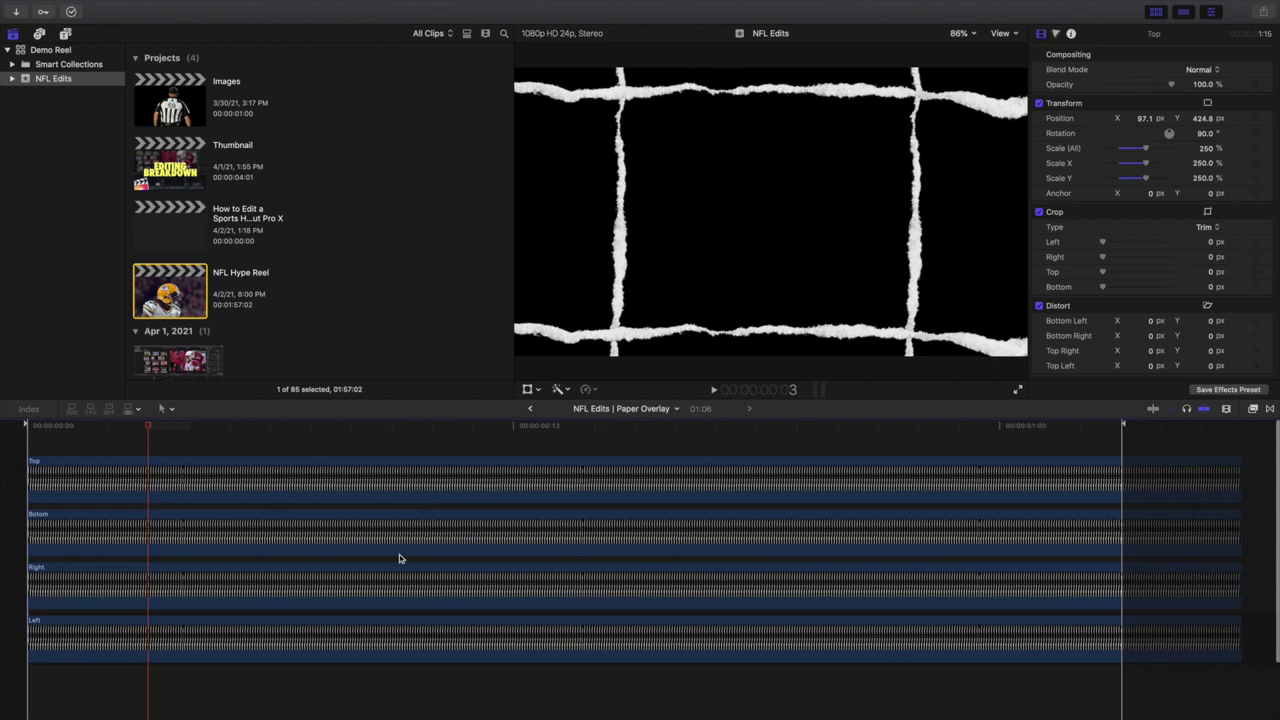
pyautogui.click(530, 409)
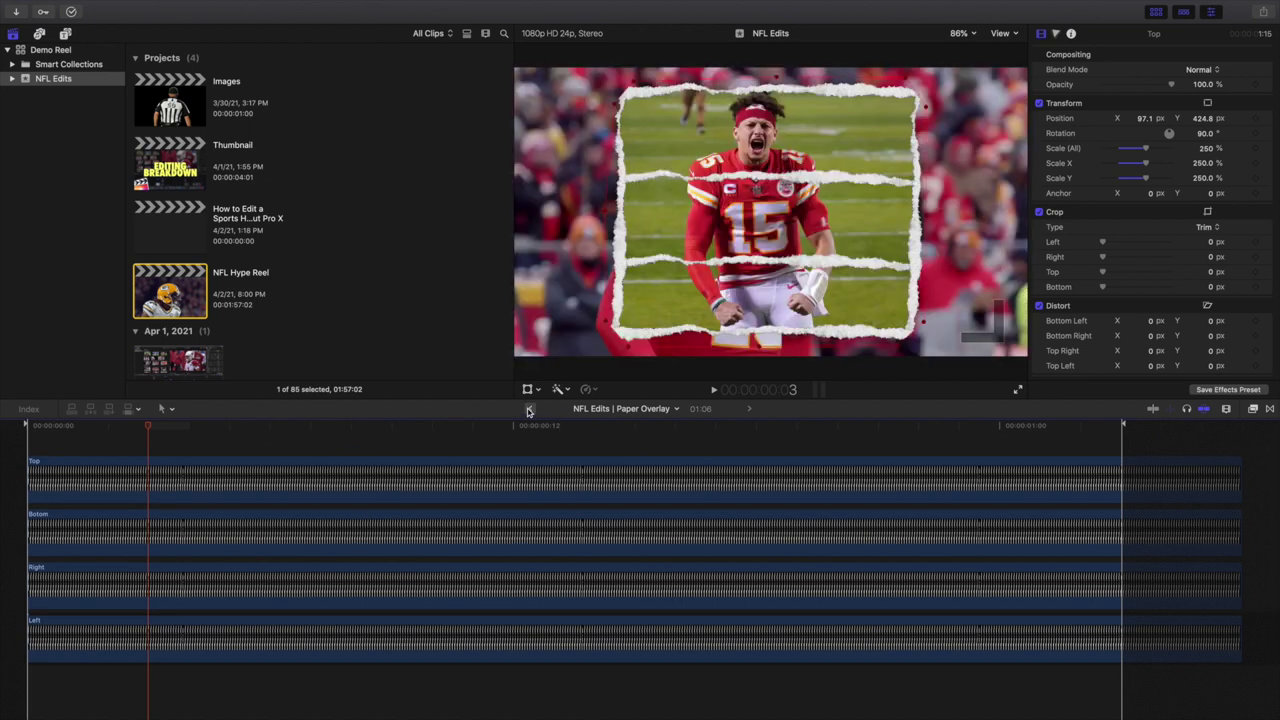
pyautogui.press('super+z')
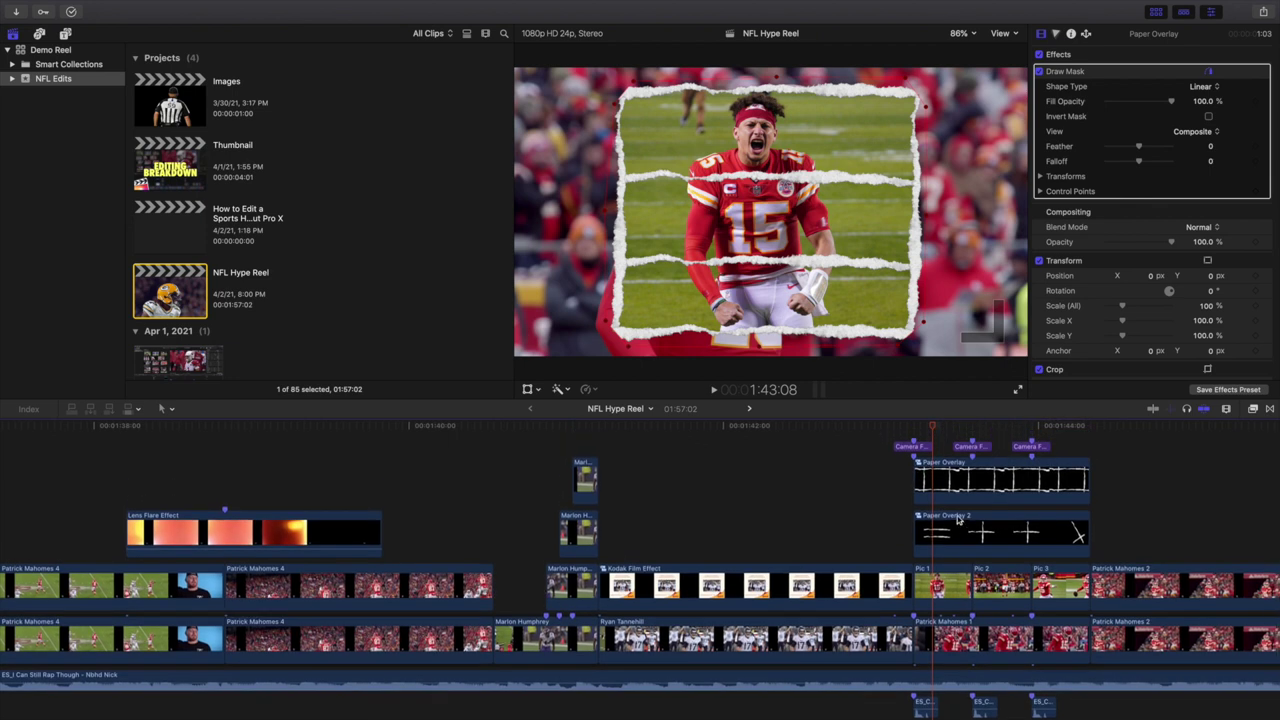
# Step: Inspect the masks on Paper Overlay, Paper Overlay 2 and Pic 1, then park on Patrick Mahomes 2
pyautogui.click(945, 484)
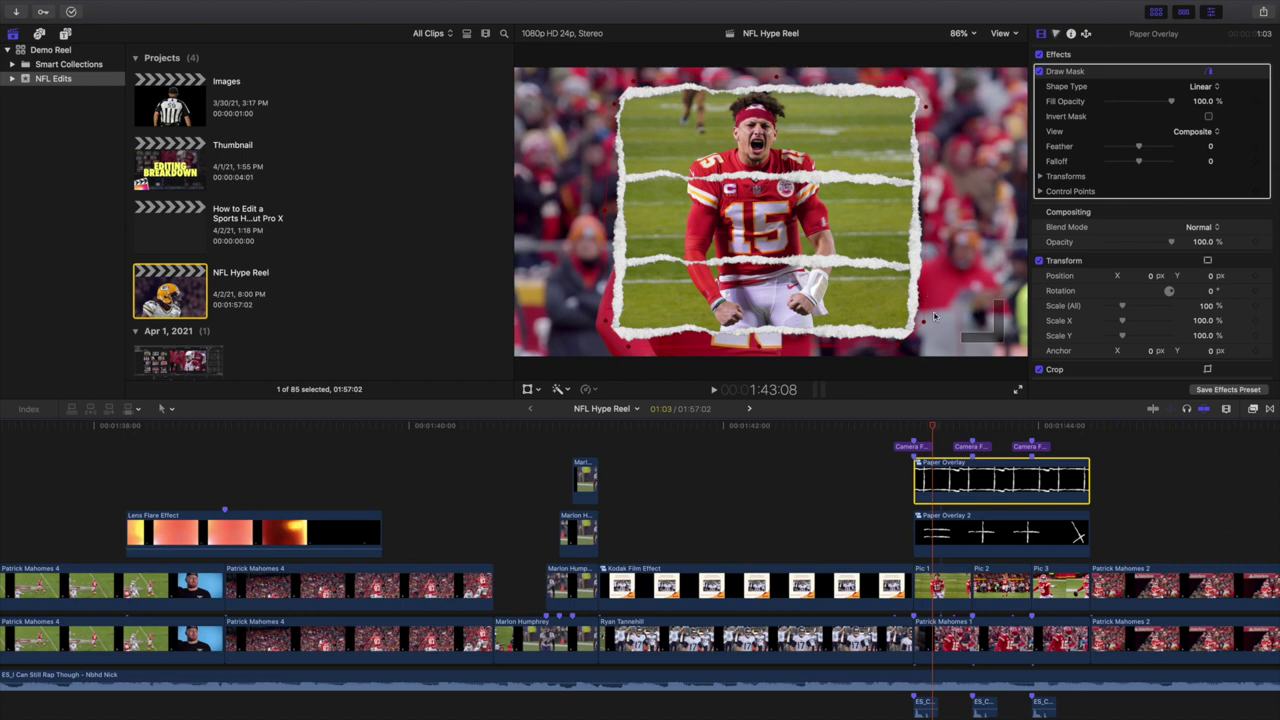
pyautogui.click(942, 540)
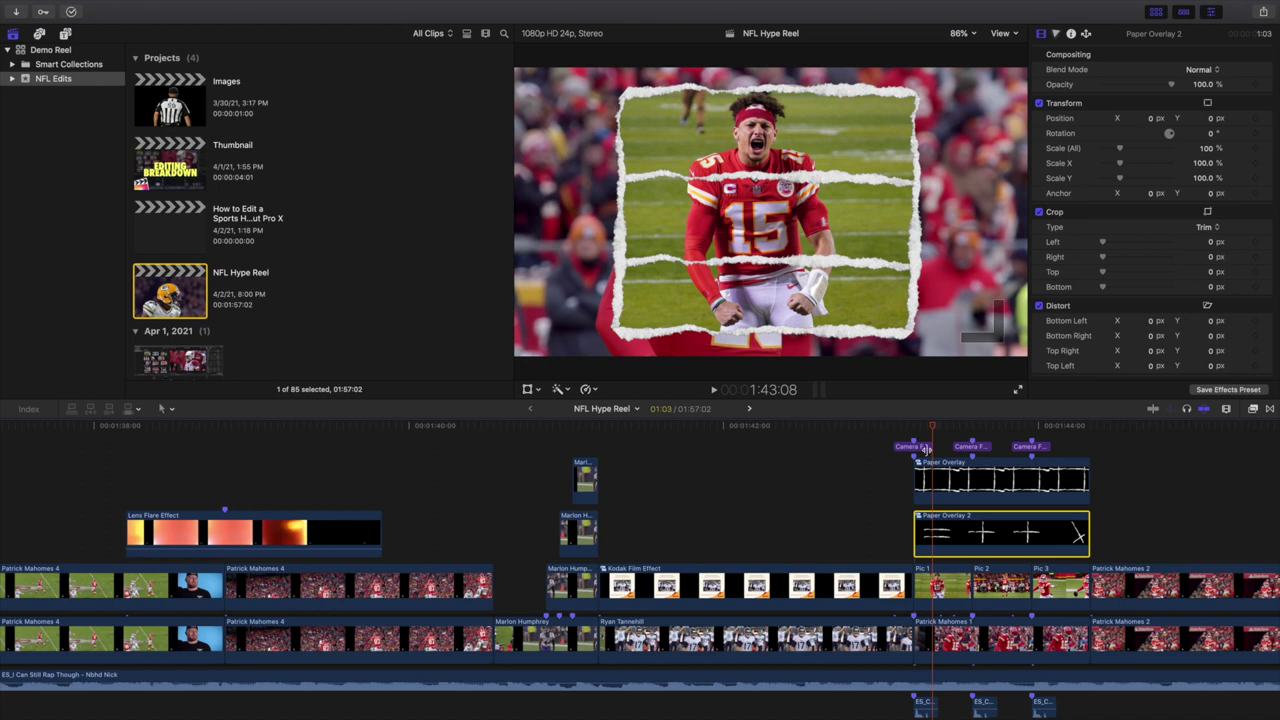
pyautogui.click(930, 585)
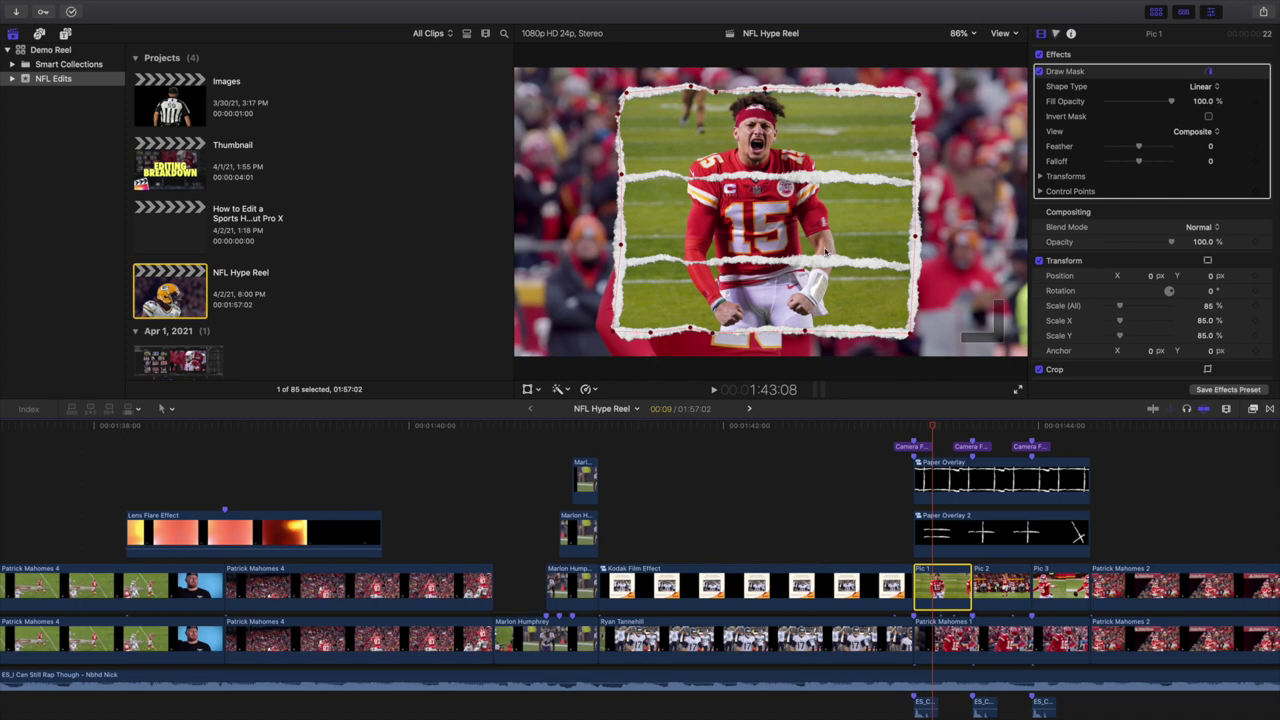
pyautogui.hscroll(8, 1040, 555)
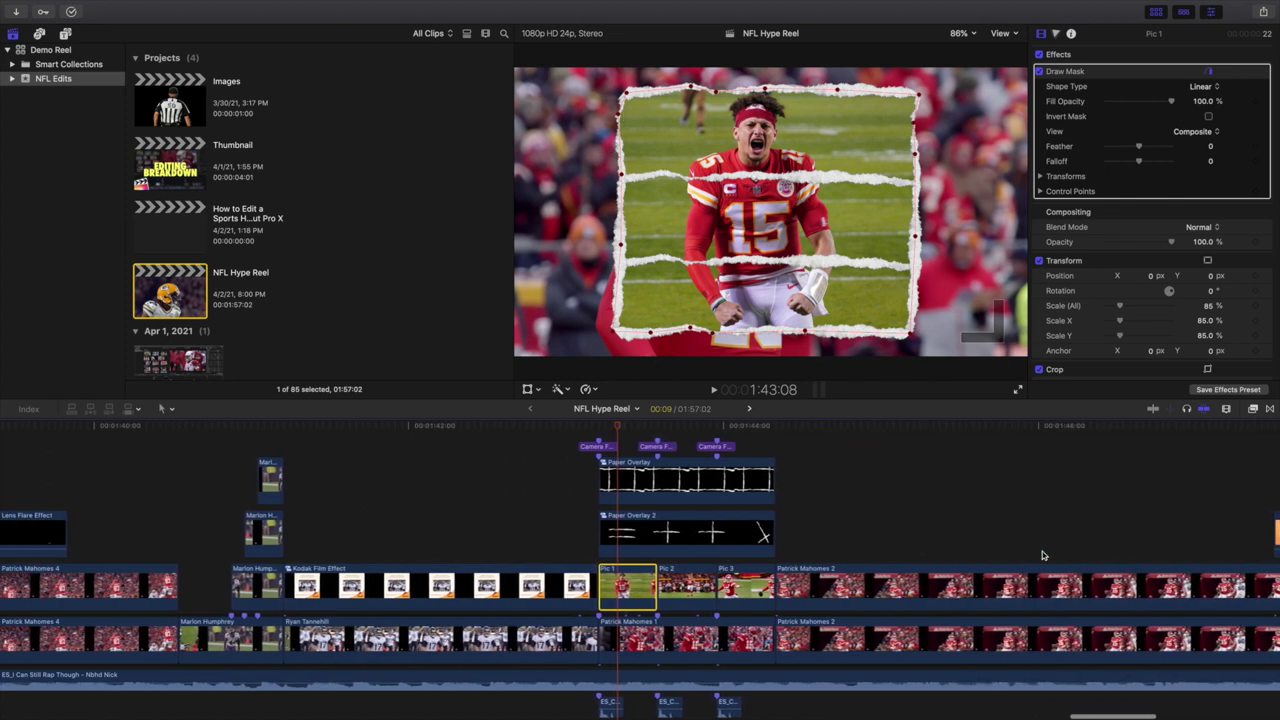
pyautogui.click(855, 519)
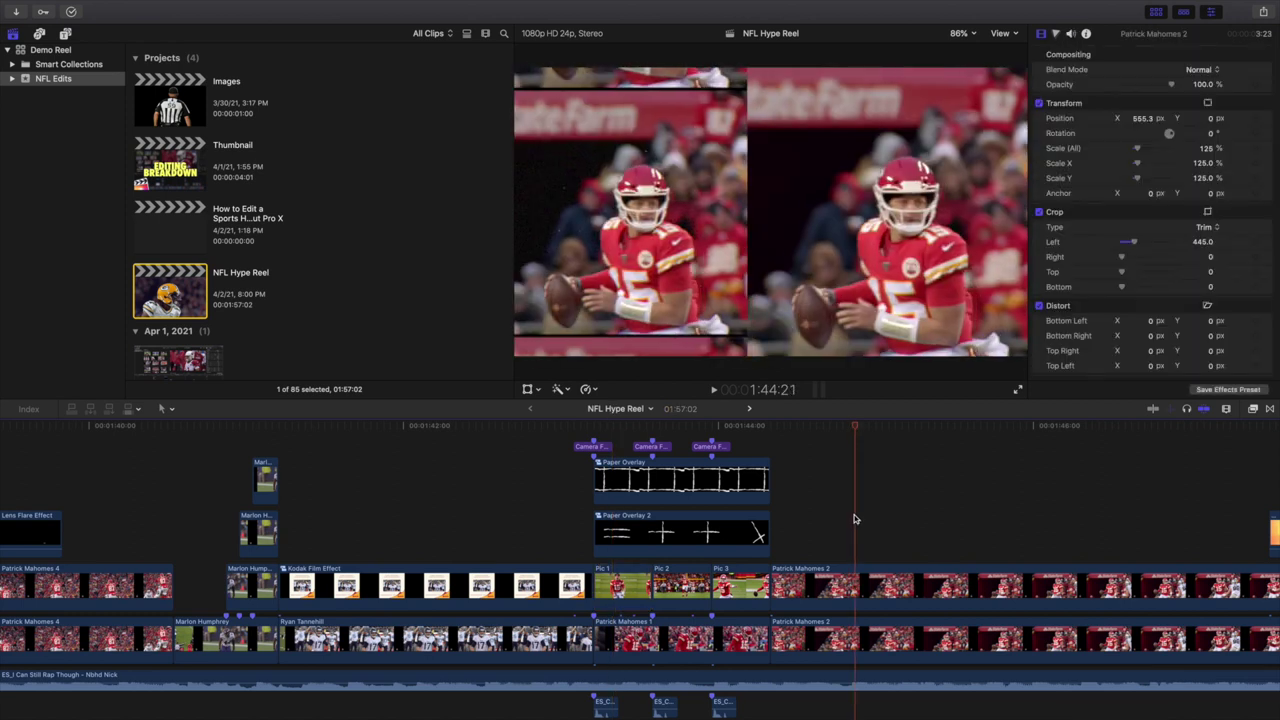
# Step: Inspect the on-screen transform of the upper and lower Patrick Mahomes 2 clips without changes
pyautogui.scroll(-2, 855, 528)
pyautogui.scroll(-1, 855, 530)
pyautogui.click(855, 528)
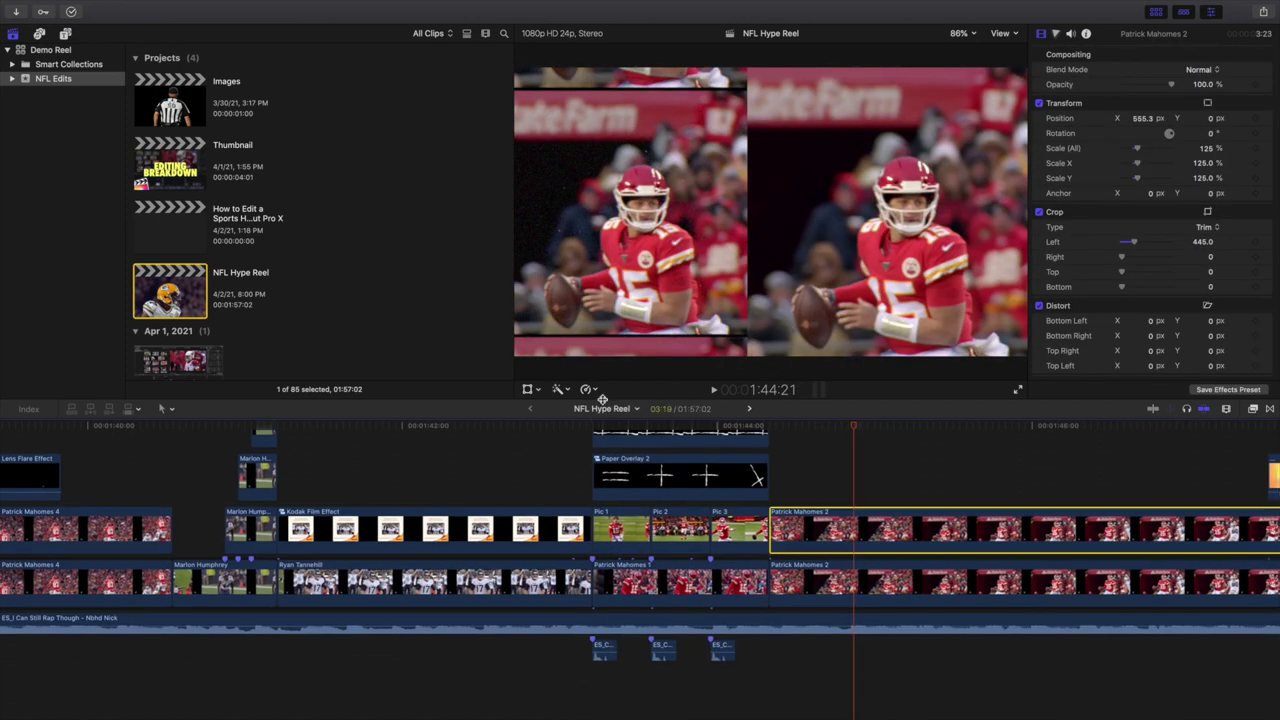
pyautogui.click(528, 389)
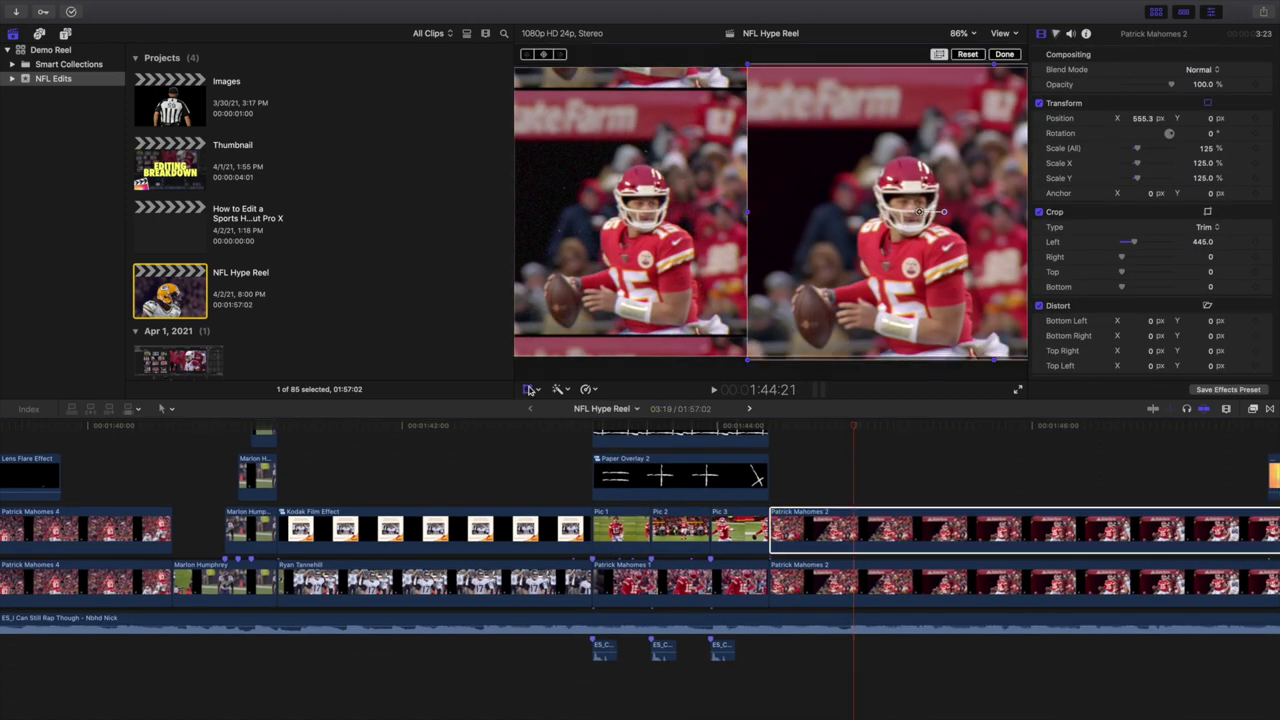
pyautogui.click(1004, 54)
pyautogui.click(897, 581)
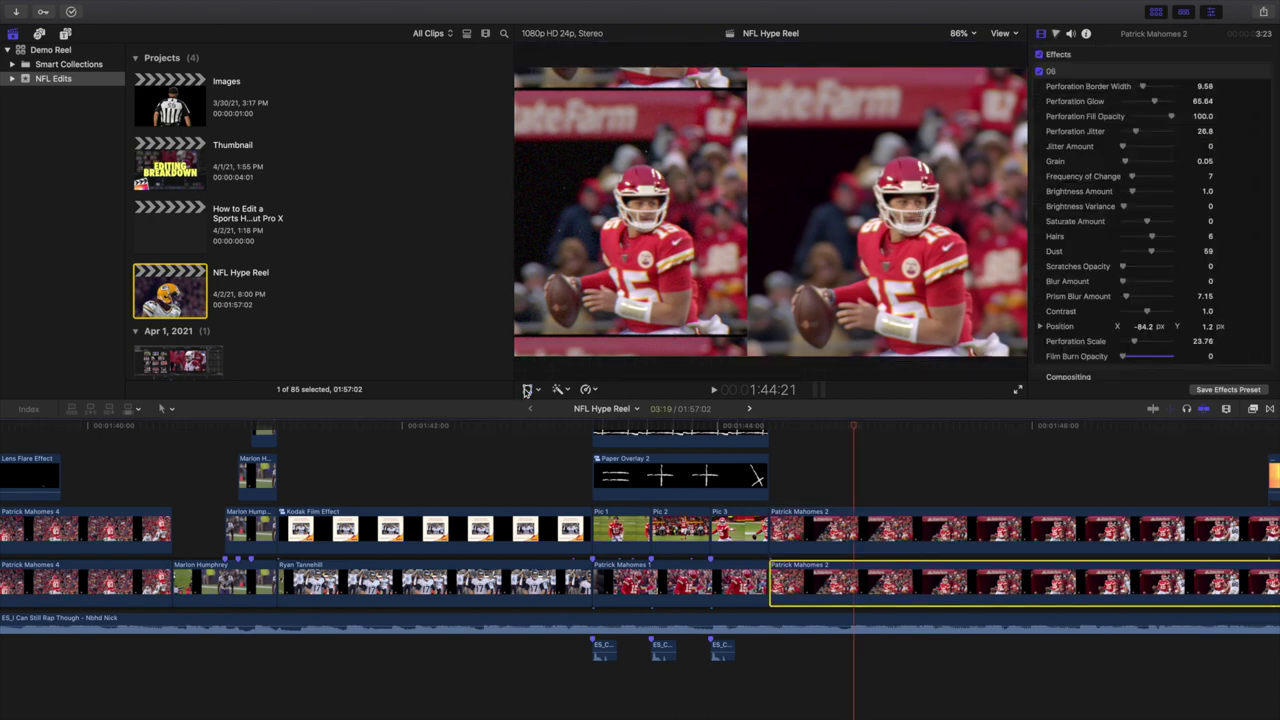
pyautogui.click(527, 390)
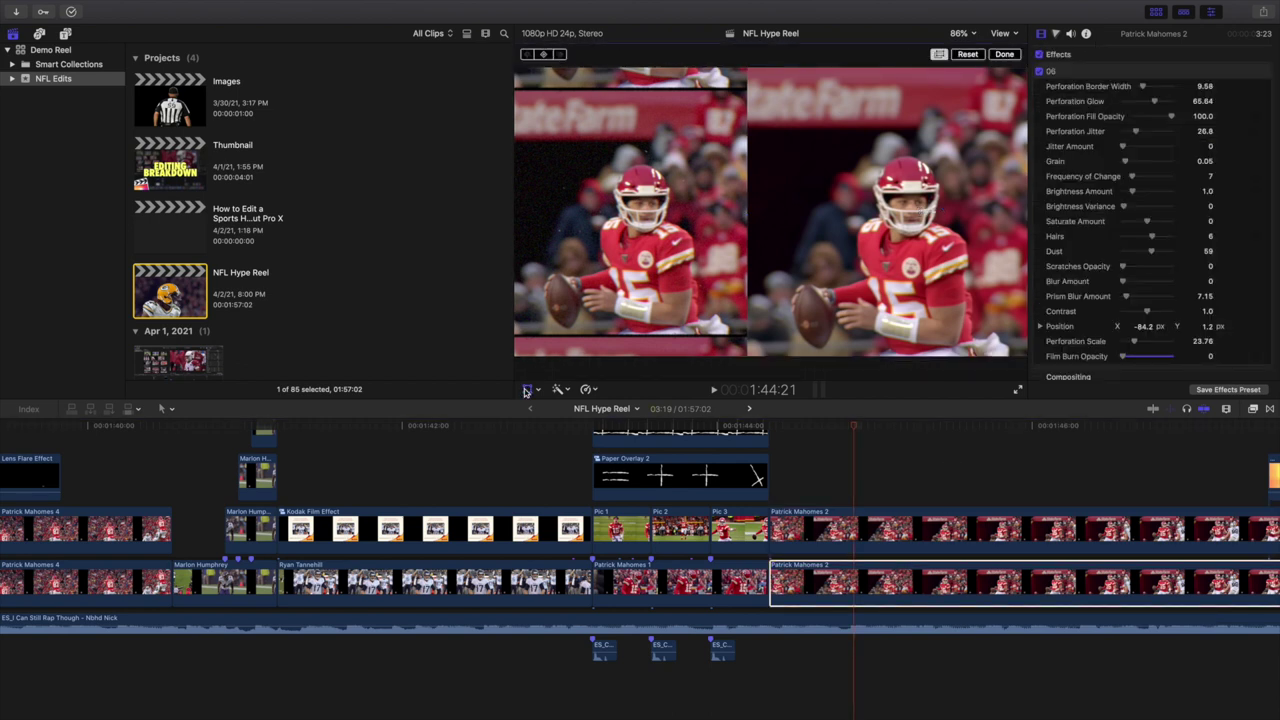
pyautogui.click(1005, 55)
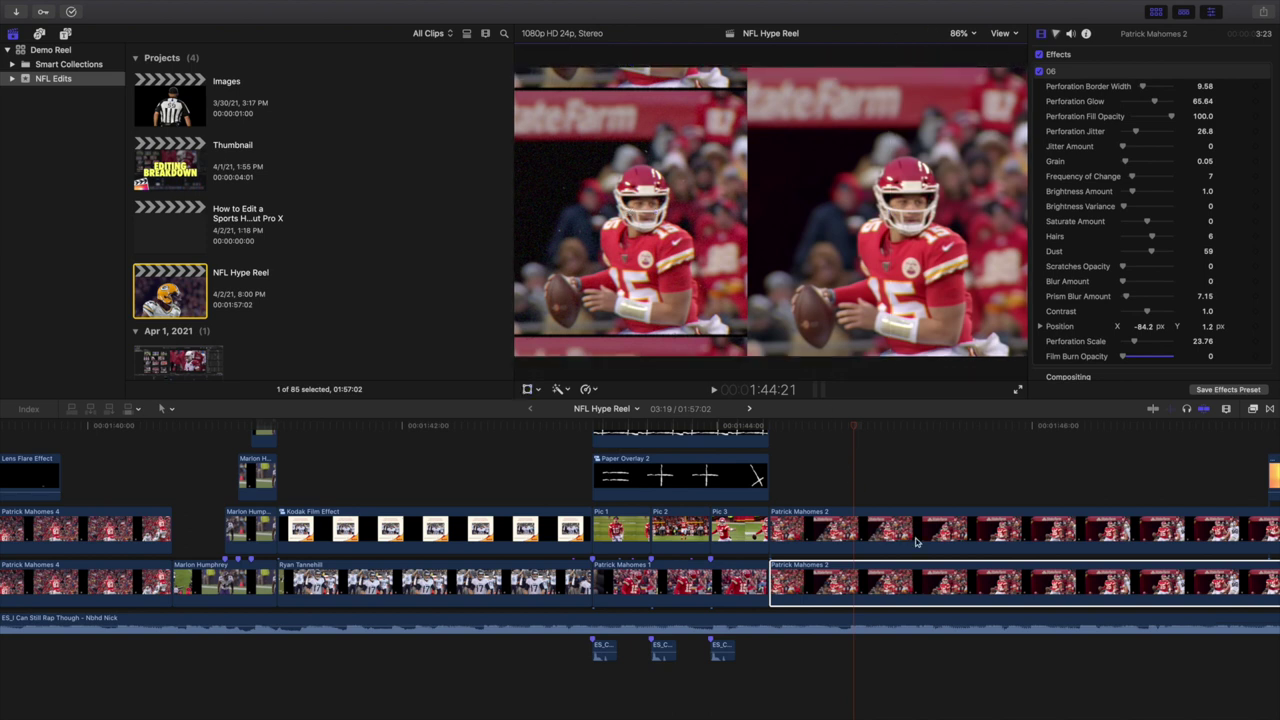
# Step: Play back from just before the lens flare into the Travis Kelce shot
pyautogui.hscroll(2, 942, 551)
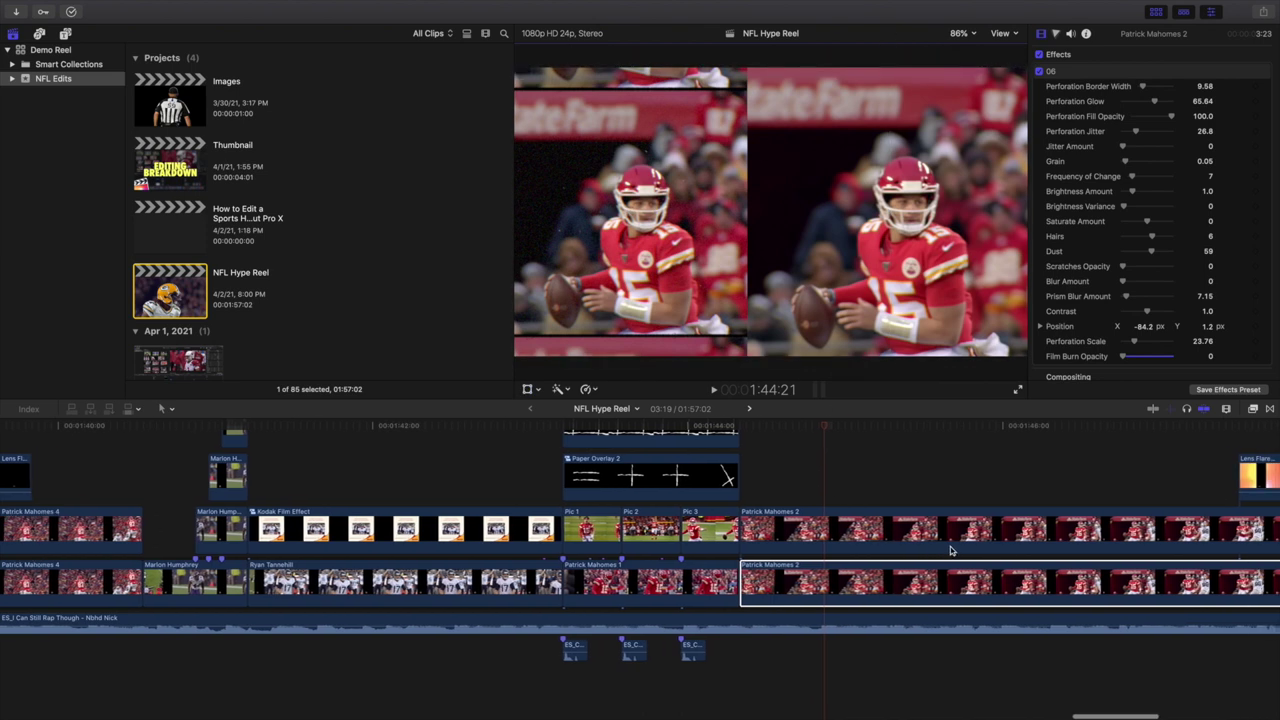
pyautogui.hscroll(10, 945, 551)
pyautogui.scroll(3, 955, 550)
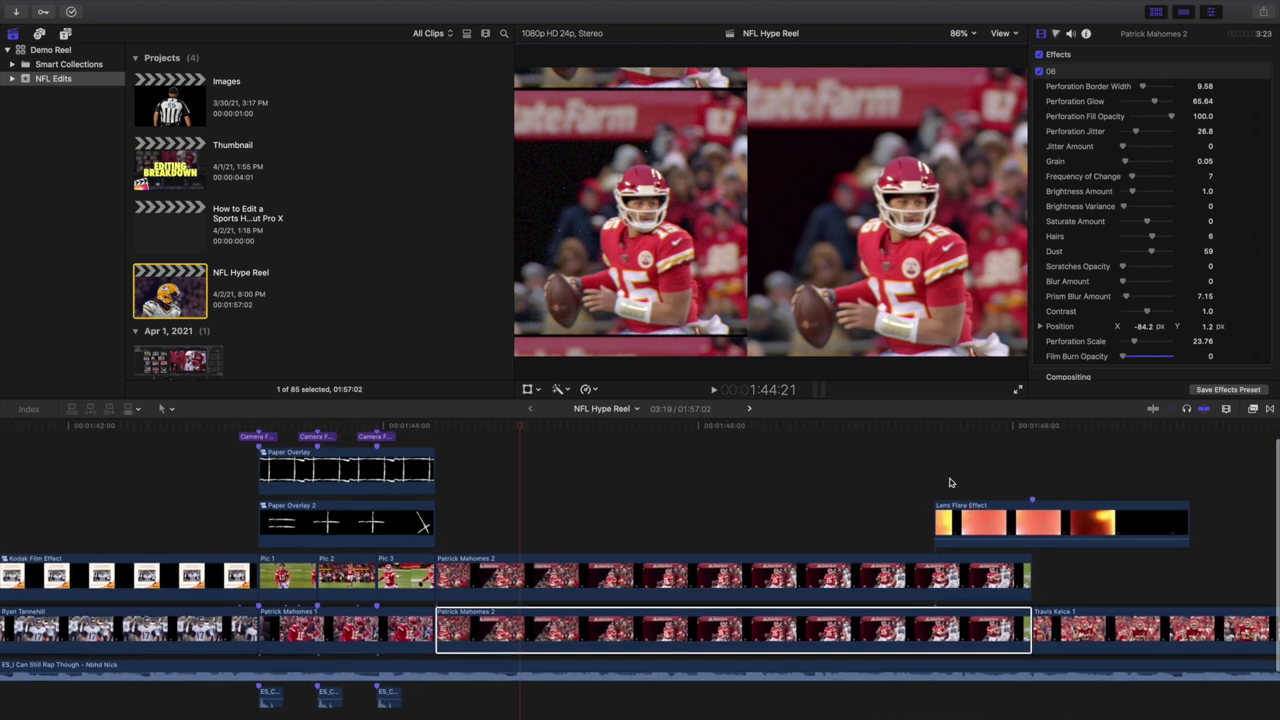
pyautogui.click(940, 477)
pyautogui.press('space')
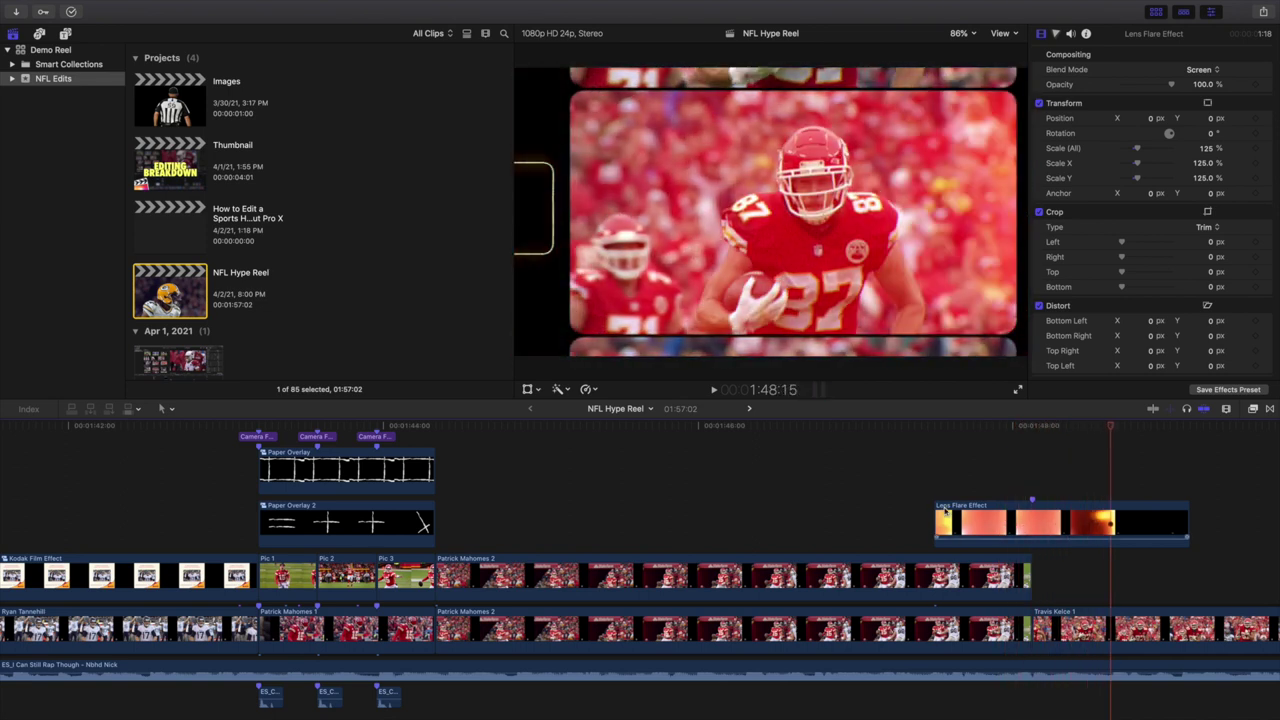
# Step: Check Travis Kelce 1's effects, keep playing to the closing lens flare, and zoom the timeline out
pyautogui.scroll(-2, 940, 477)
pyautogui.click(1083, 585)
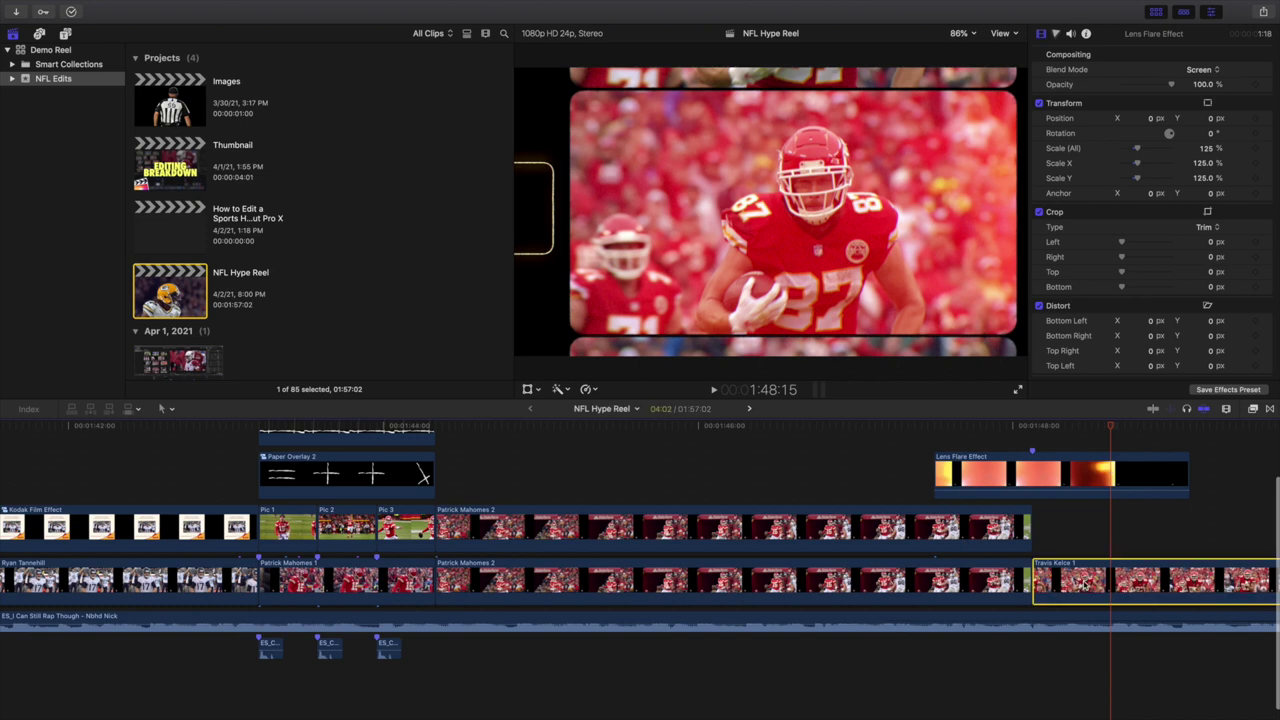
pyautogui.hscroll(10, 1000, 540)
pyautogui.scroll(2, 982, 521)
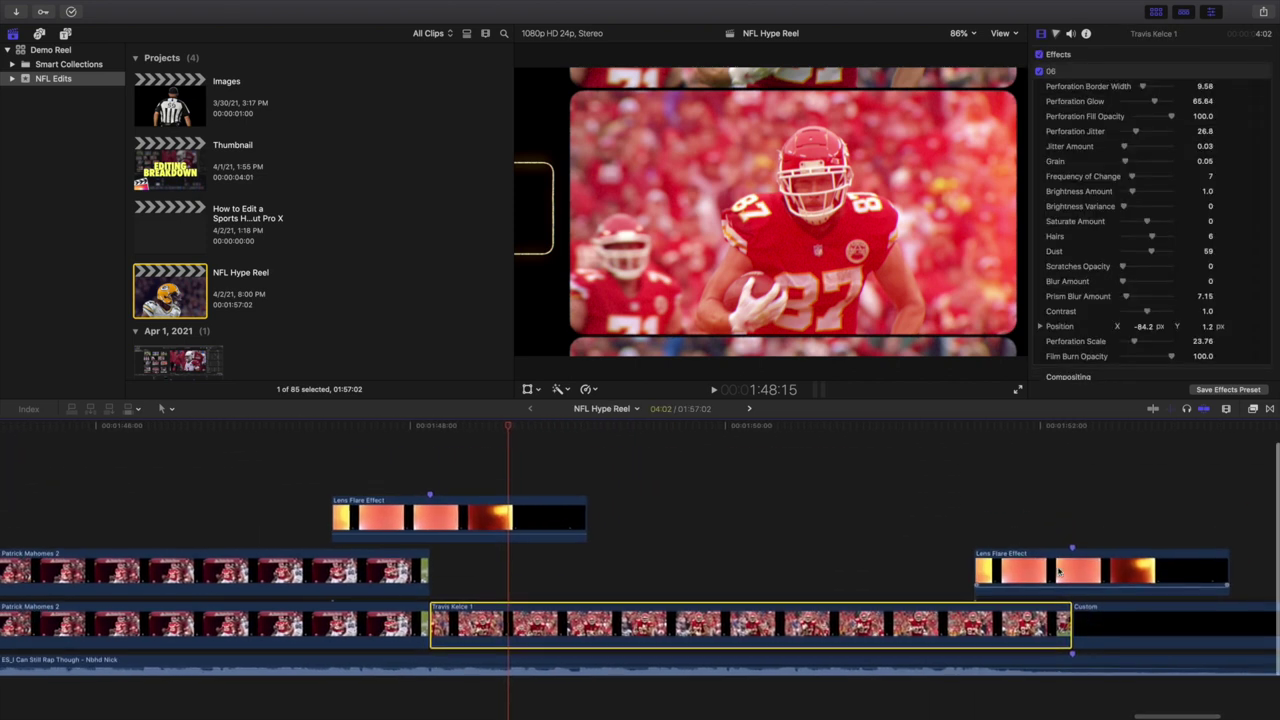
pyautogui.click(978, 519)
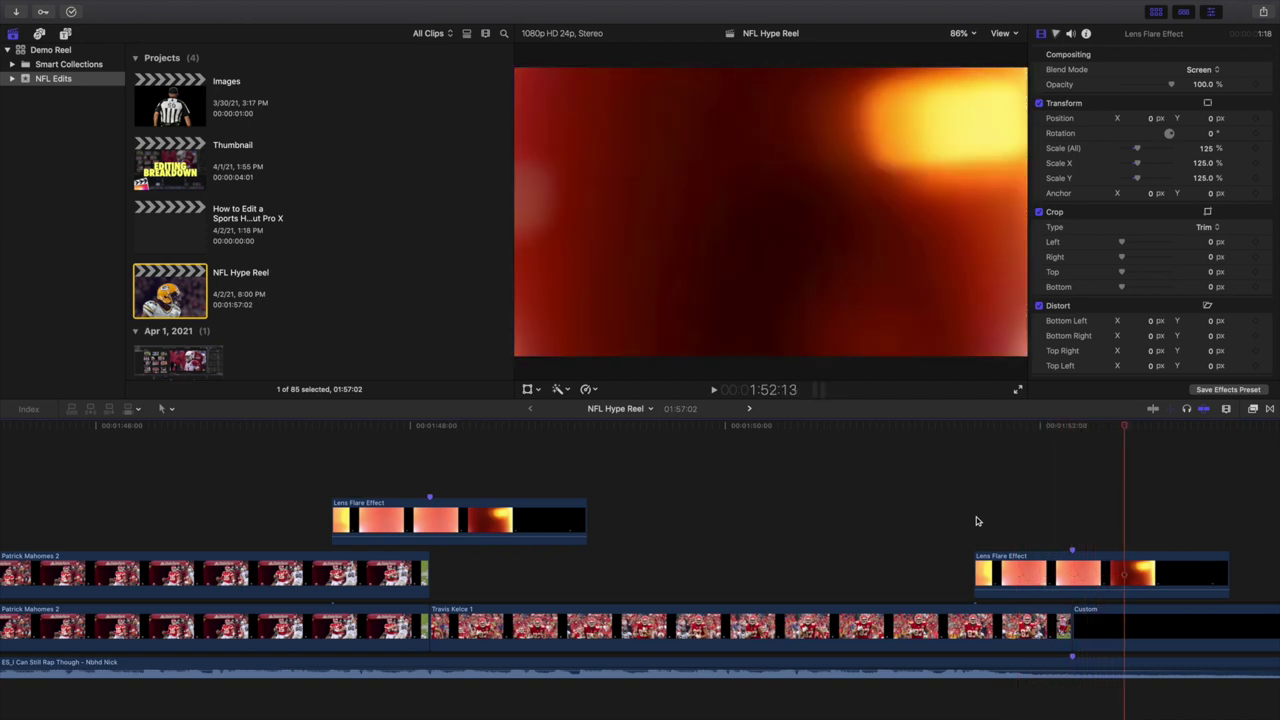
pyautogui.press('super+minus')
pyautogui.press('super+minus')
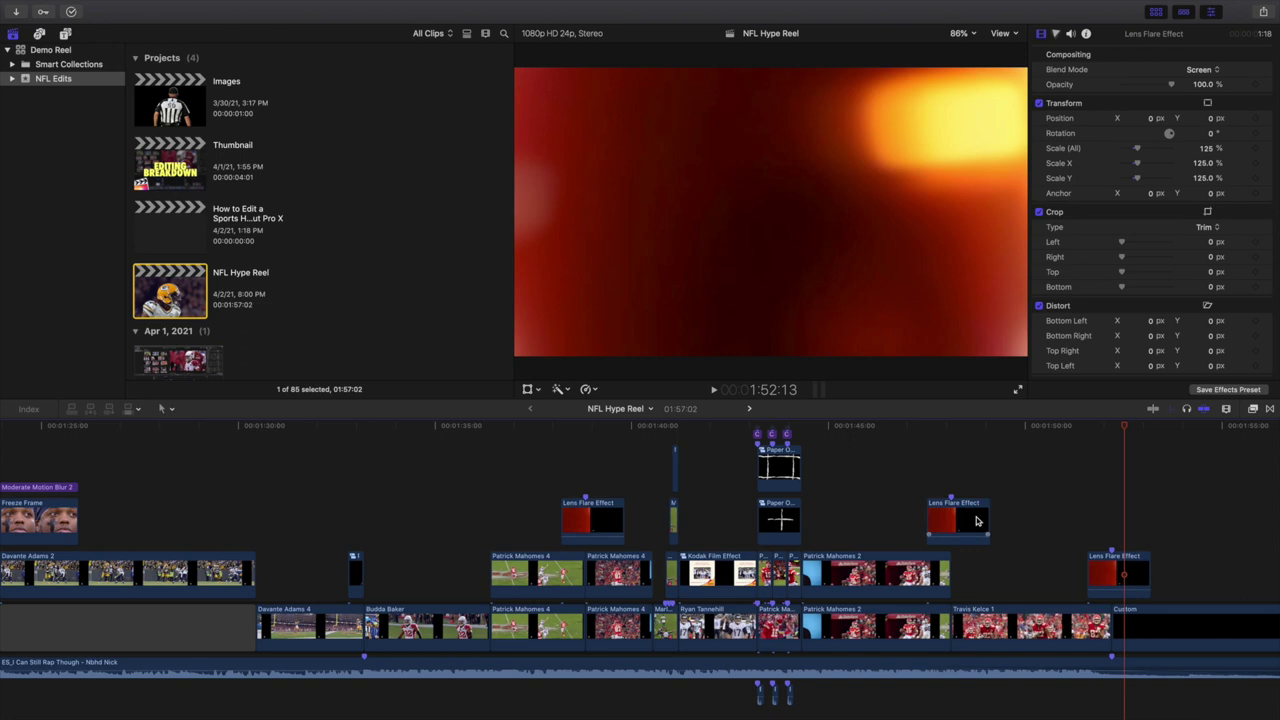
# Step: Fit the whole reel in the timeline and return the playhead to 00:00:00:00
pyautogui.hotkey('shift', 'z')
pyautogui.press('Home')
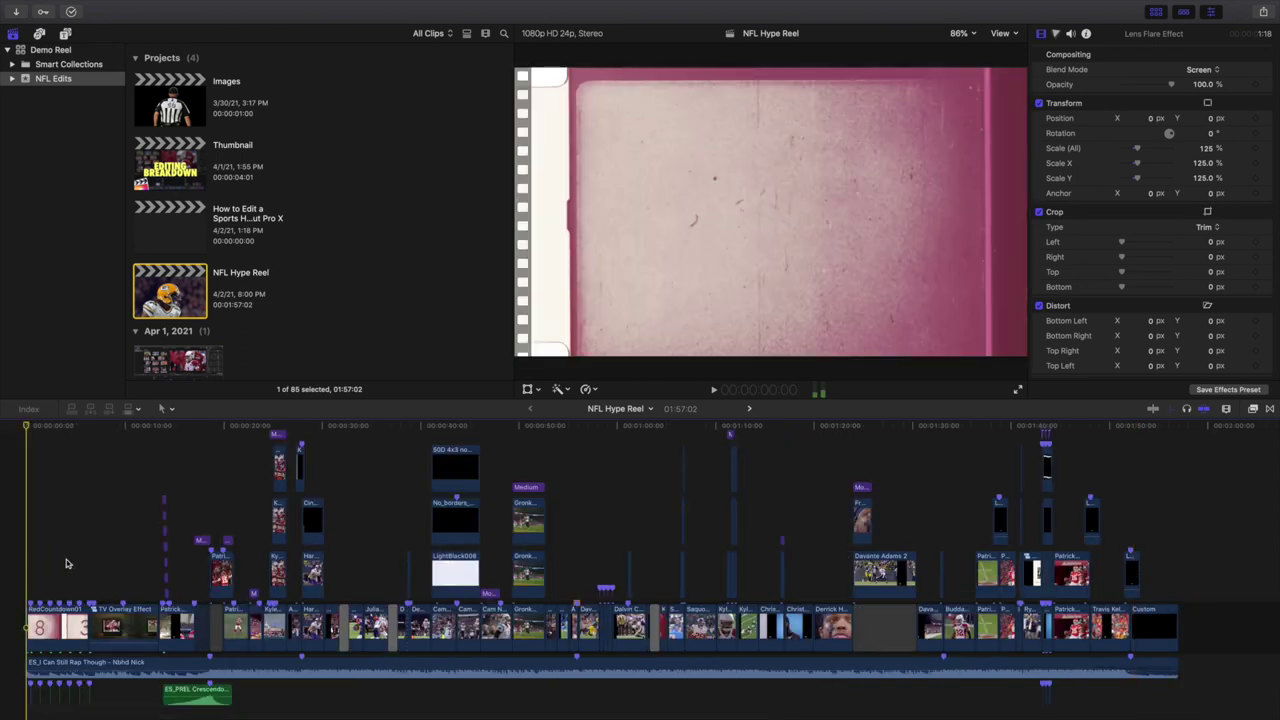